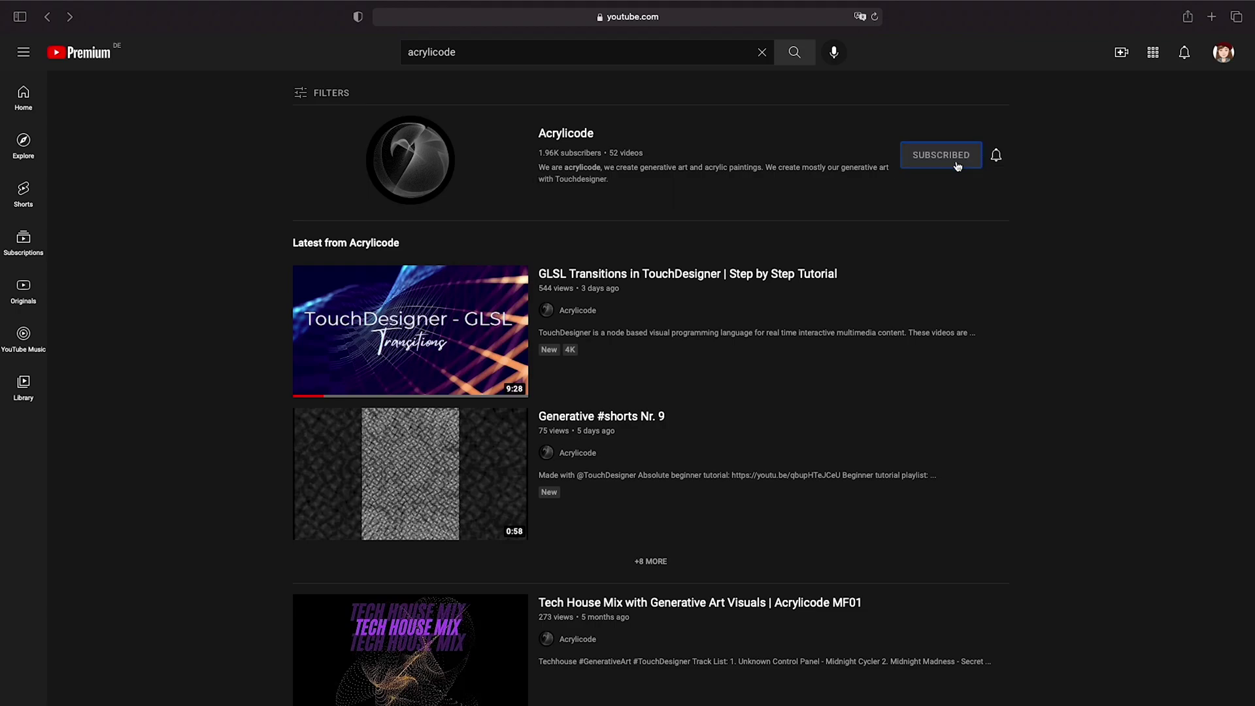
- Open the Acrylicode channel's notification options and look through the membership levels on its Patreon page
{"action": "left_click", "coordinate": [995, 158]}
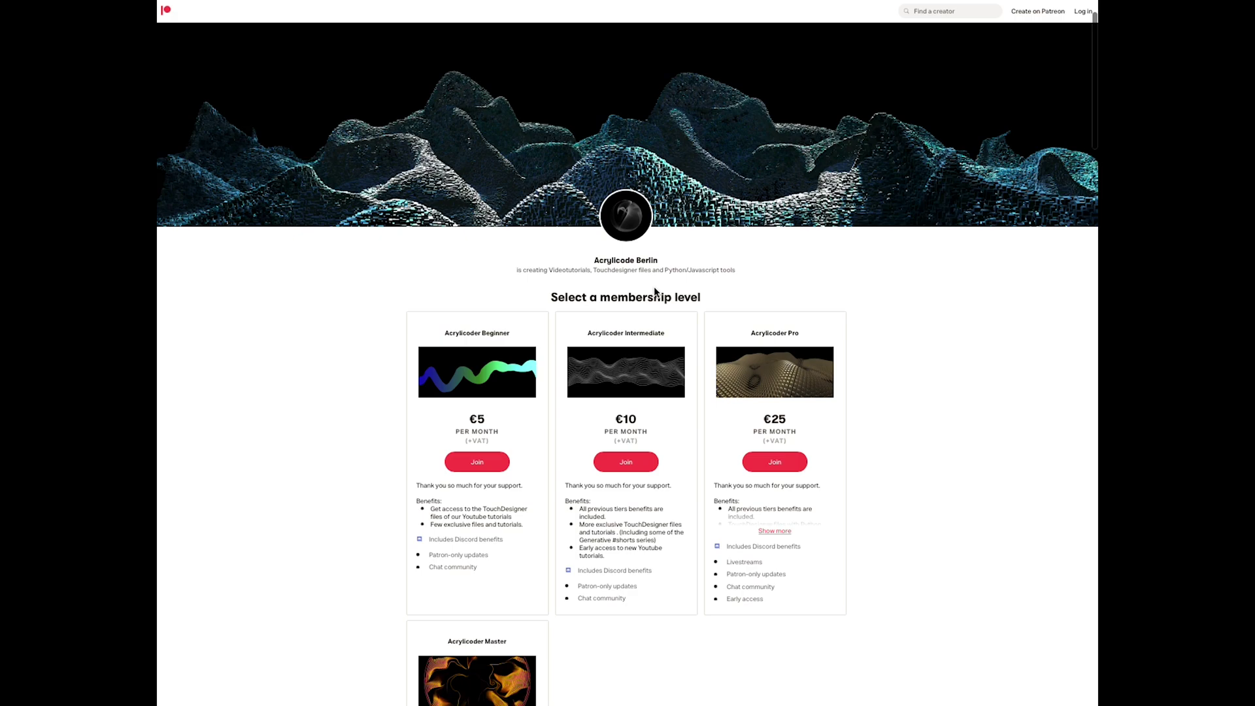
{"action": "scroll", "coordinate": [654, 289], "scroll_direction": "down", "scroll_amount": 2}
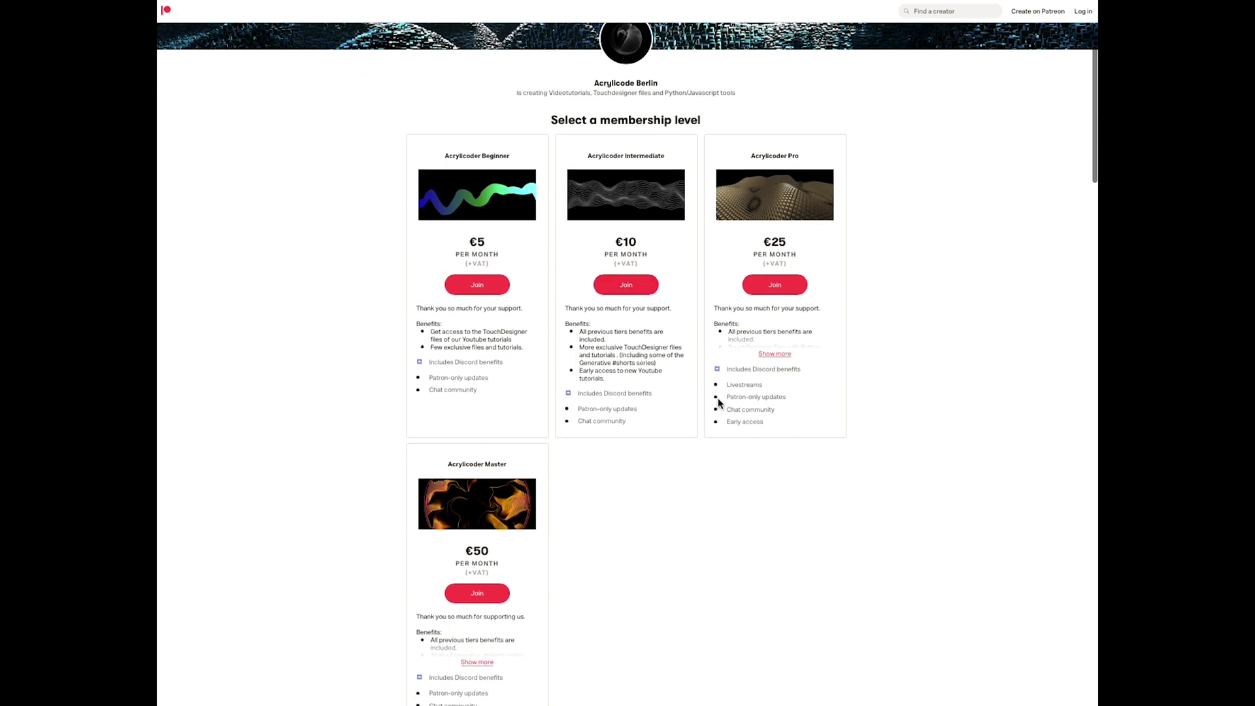
{"action": "scroll", "coordinate": [920, 450], "scroll_direction": "down", "scroll_amount": 1}
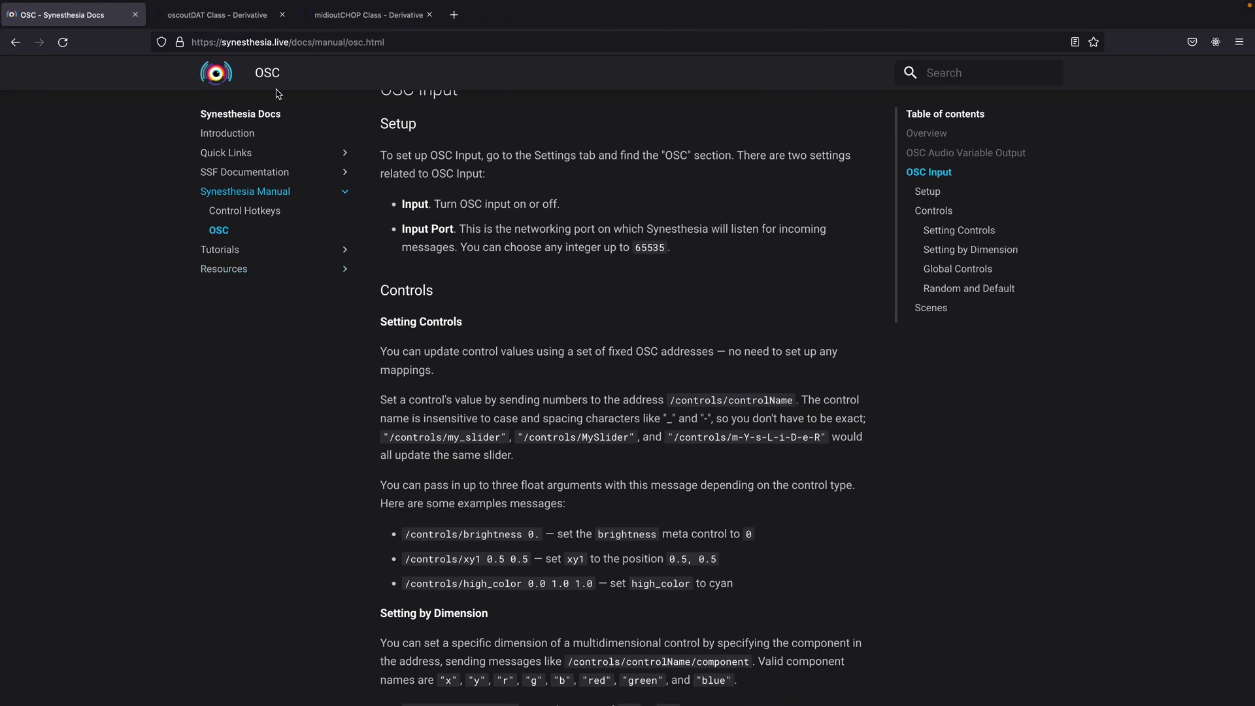
- Review the OSC input setup and controls sections of the Synesthesia manual
{"action": "scroll", "coordinate": [485, 414], "scroll_direction": "down", "scroll_amount": 5}
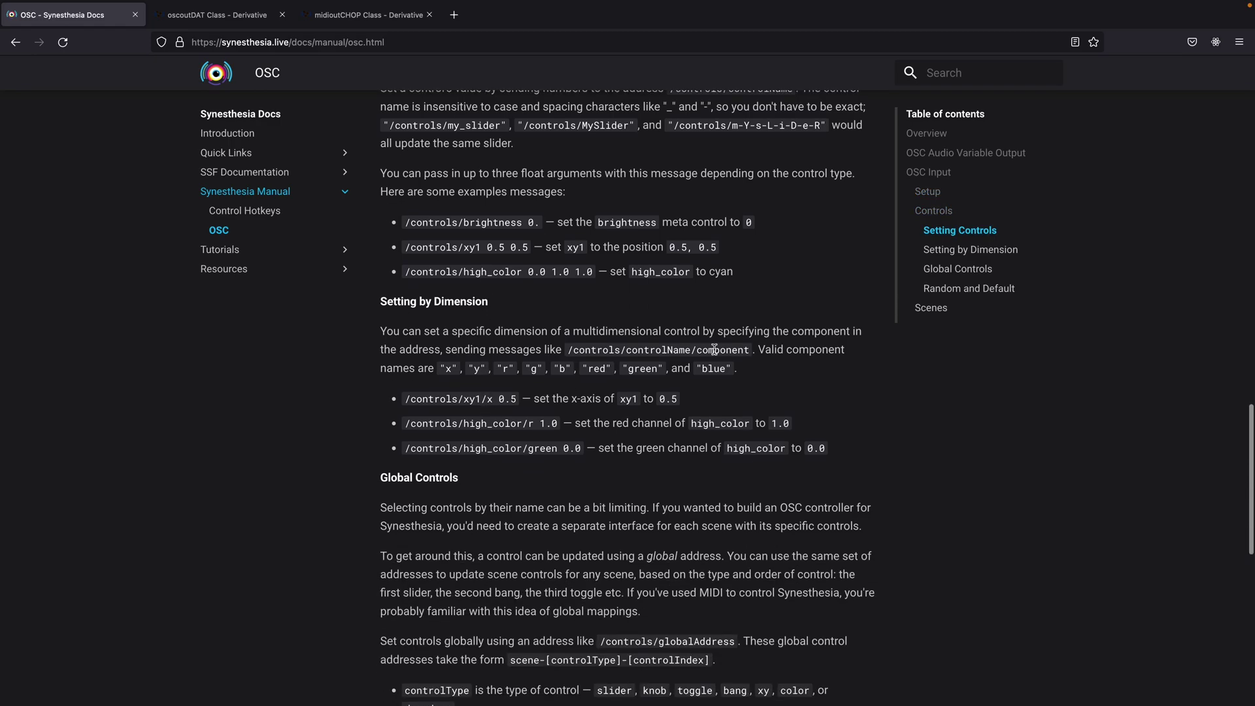
{"action": "left_click", "coordinate": [922, 174]}
{"action": "scroll", "coordinate": [563, 351], "scroll_direction": "up", "scroll_amount": 3}
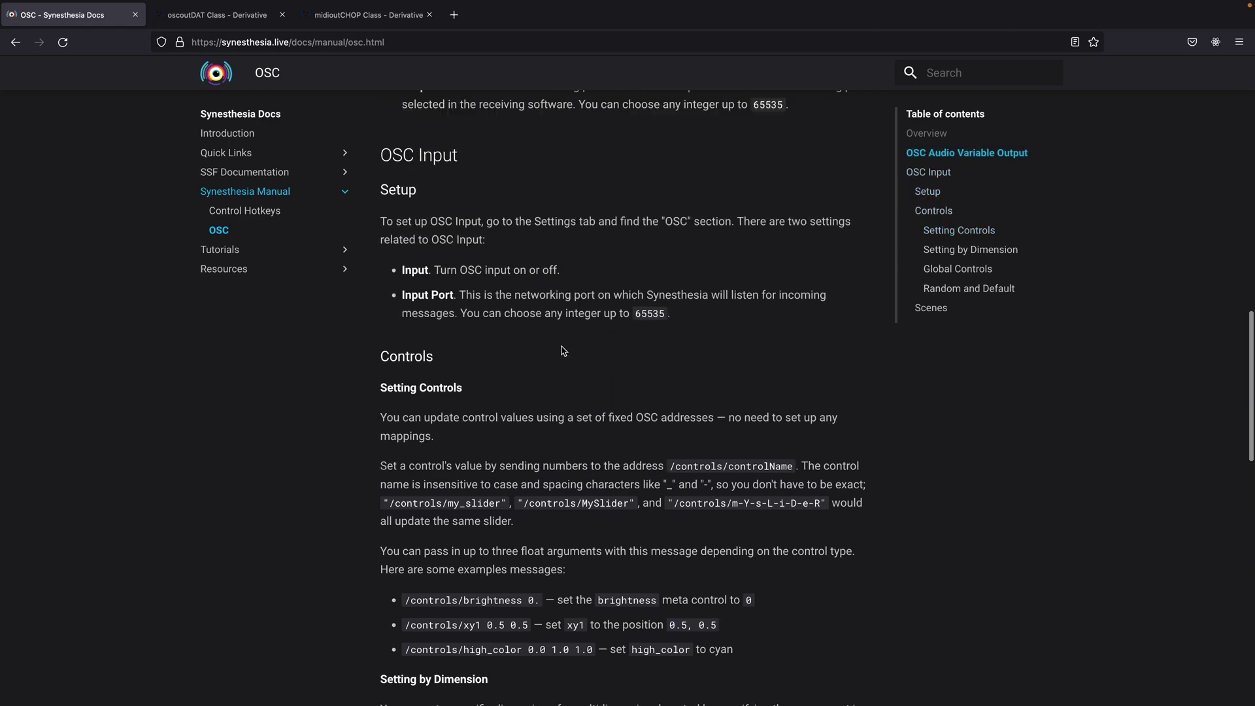
- Review the methods in the TouchDesigner oscoutDAT and midioutCHOP class references
{"action": "left_click", "coordinate": [223, 22]}
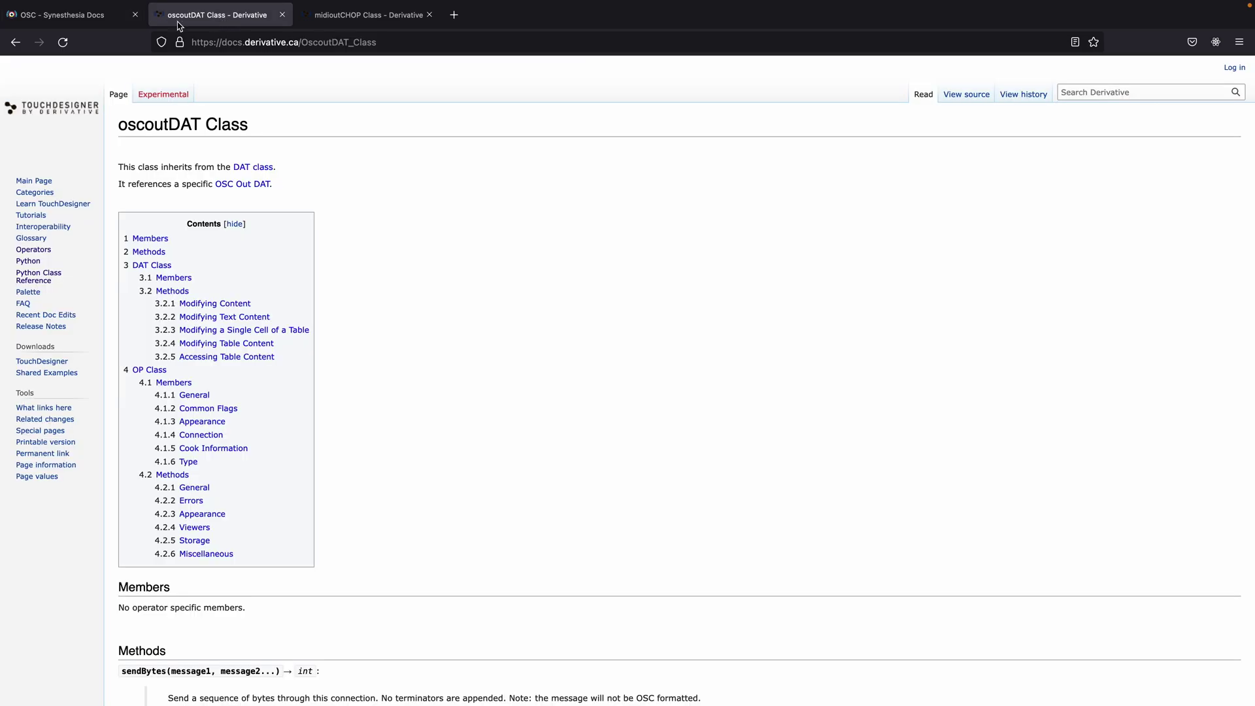
{"action": "scroll", "coordinate": [446, 523], "scroll_direction": "down", "scroll_amount": 4}
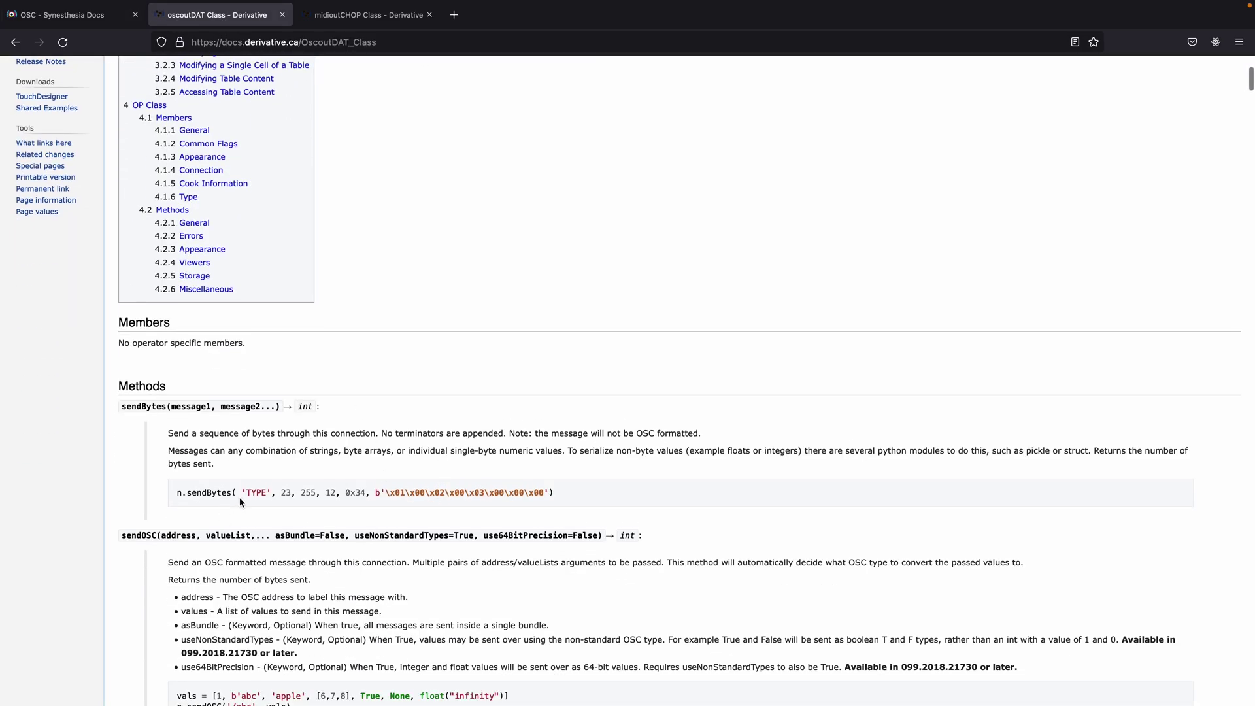
{"action": "scroll", "coordinate": [292, 521], "scroll_direction": "up", "scroll_amount": 4}
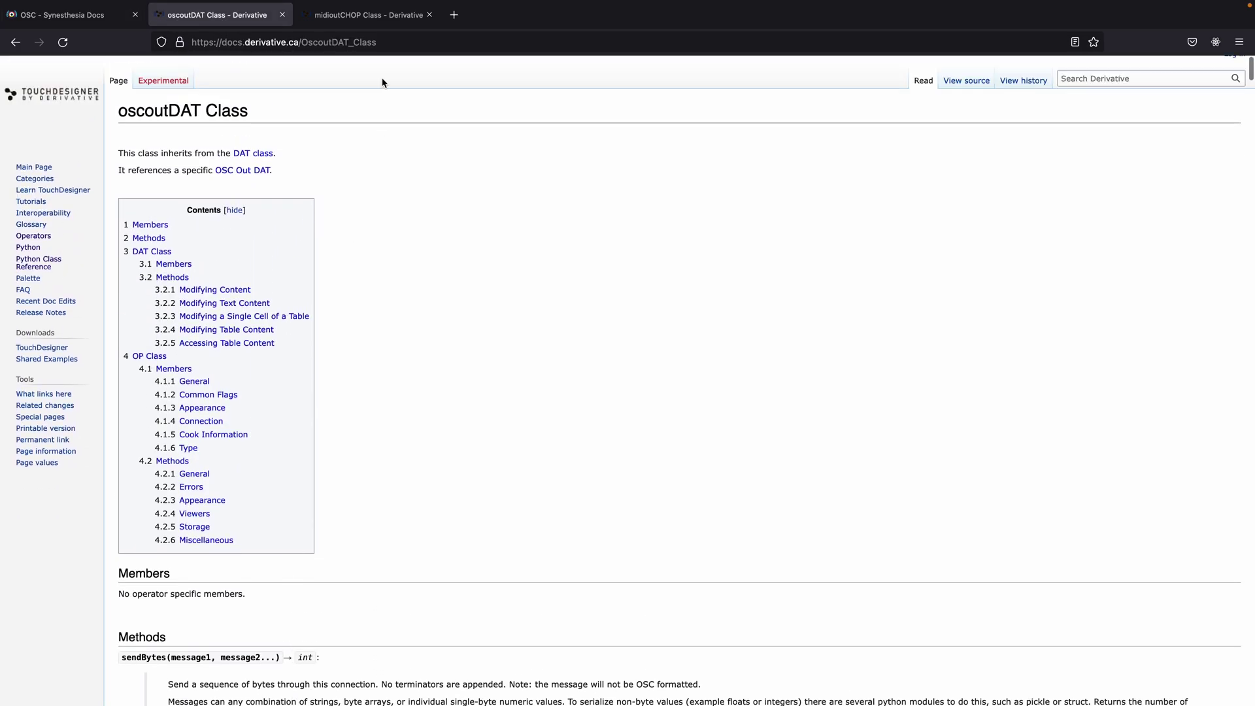
{"action": "left_click", "coordinate": [376, 21]}
{"action": "scroll", "coordinate": [355, 392], "scroll_direction": "down", "scroll_amount": 3}
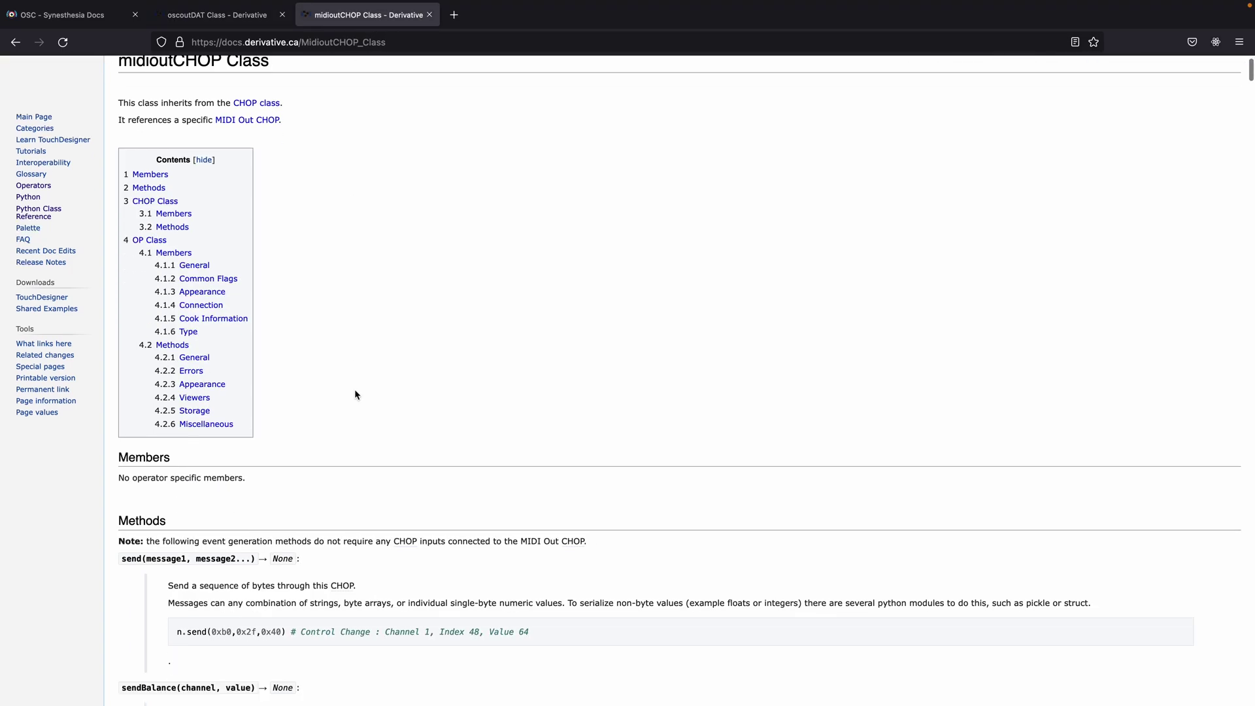
{"action": "scroll", "coordinate": [236, 628], "scroll_direction": "down", "scroll_amount": 4}
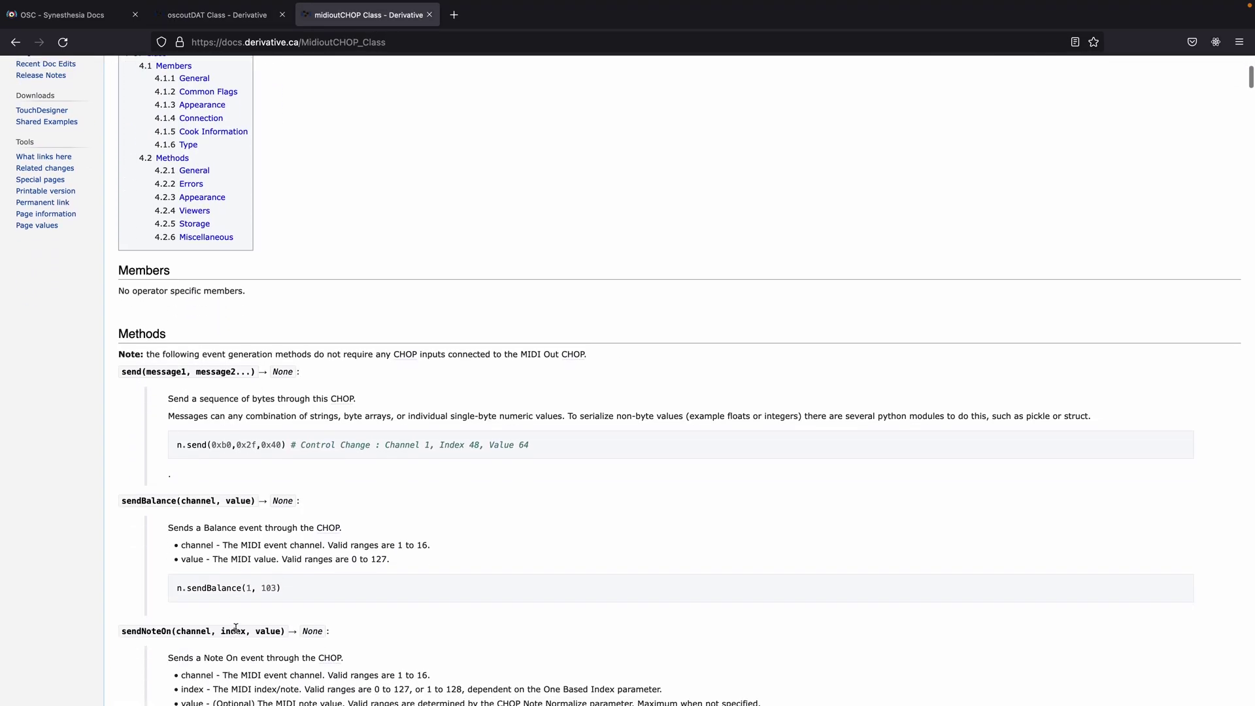
{"action": "scroll", "coordinate": [237, 631], "scroll_direction": "up", "scroll_amount": 7}
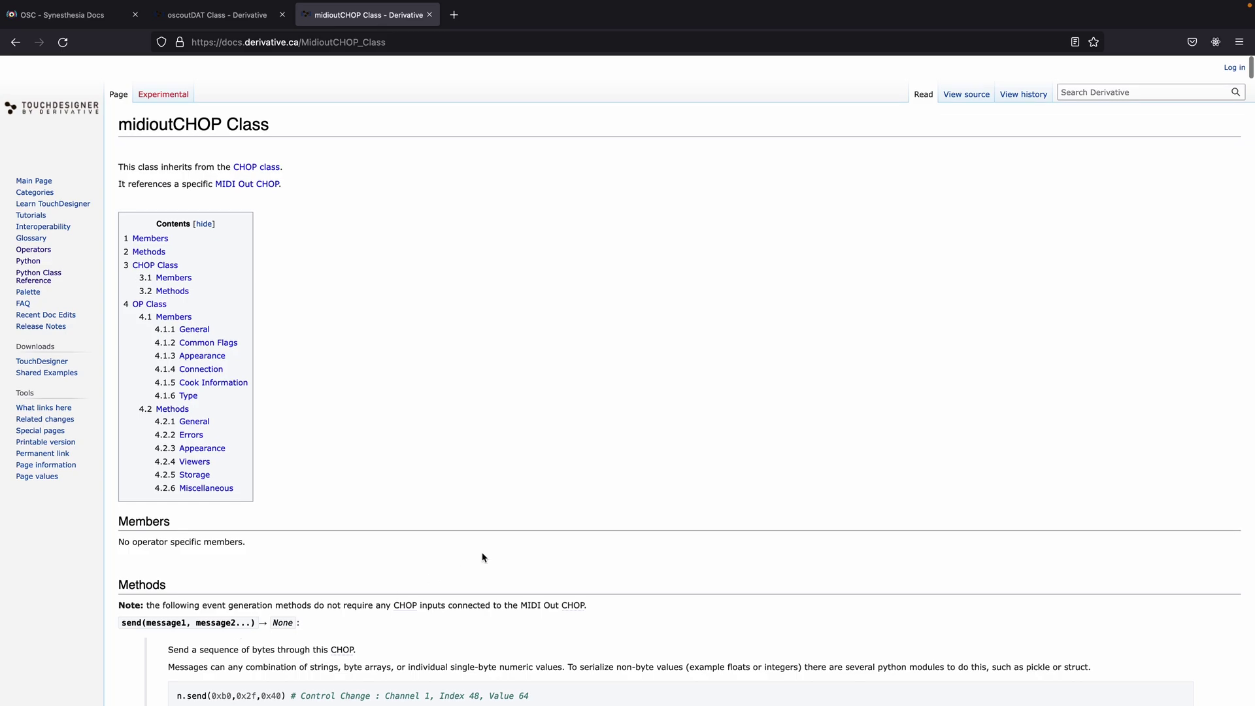
- Open Audio MIDI Setup, check the IAC Driver's online setting and ports in MIDI Studio, and close all its windows
{"action": "key", "text": "ctrl+Left"}
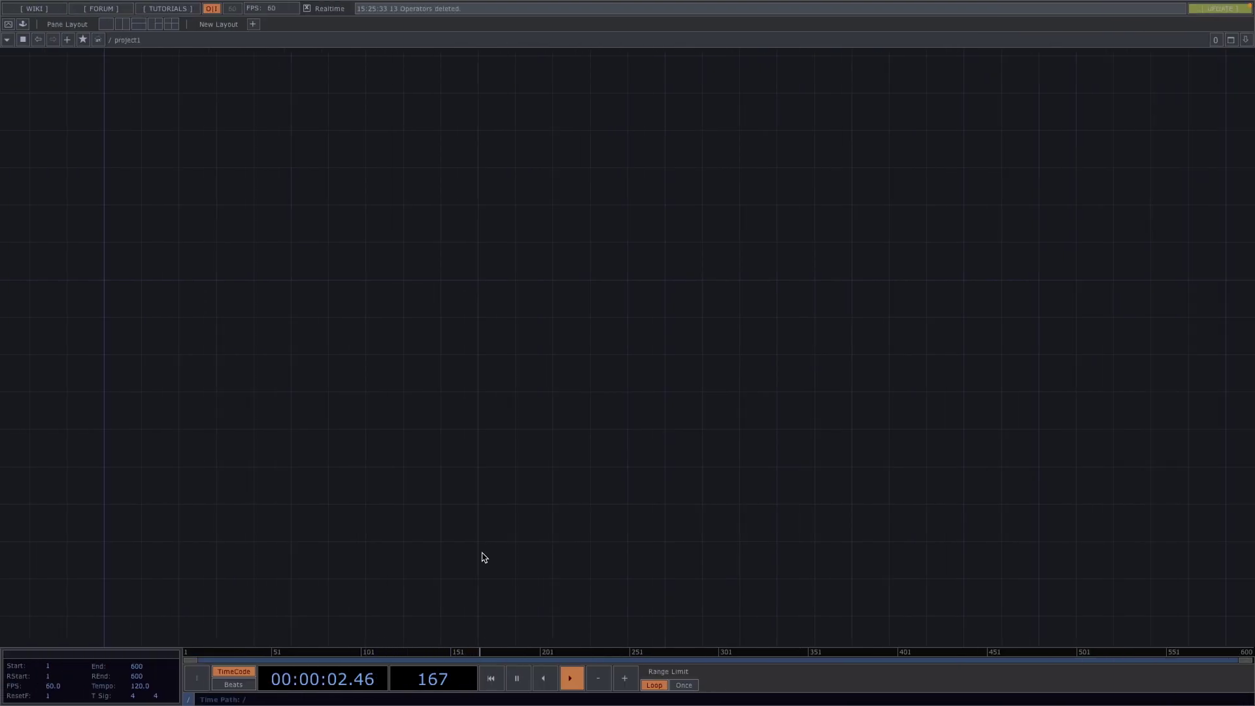
{"action": "key", "text": "super+space"}
{"action": "type", "text": "mid"}
{"action": "key", "text": "Return"}
{"action": "left_click", "coordinate": [198, 8]}
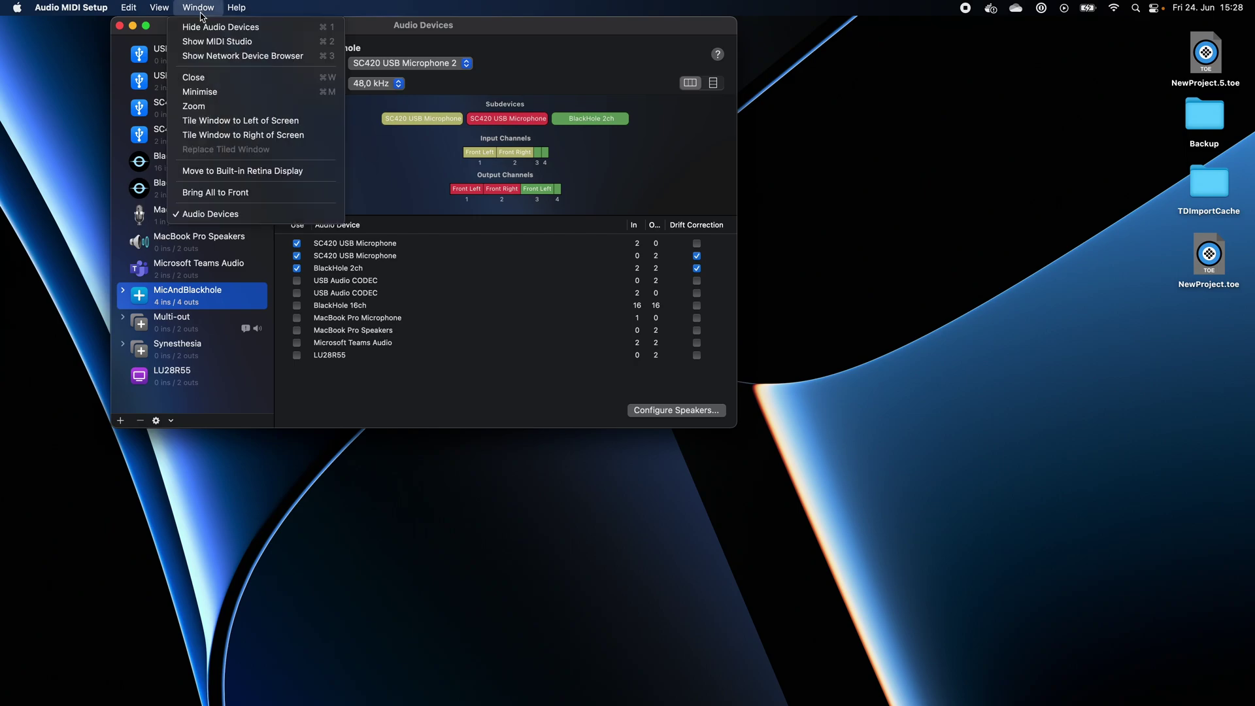
{"action": "left_click", "coordinate": [211, 43]}
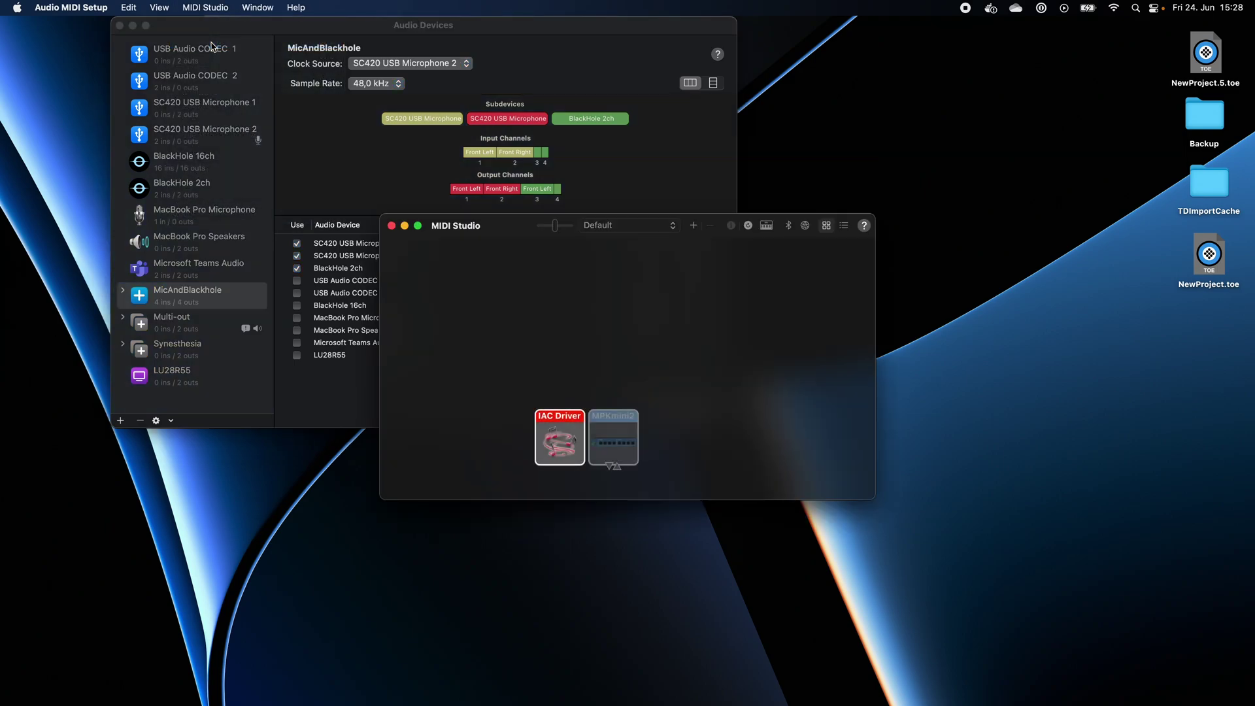
{"action": "double_click", "coordinate": [556, 440]}
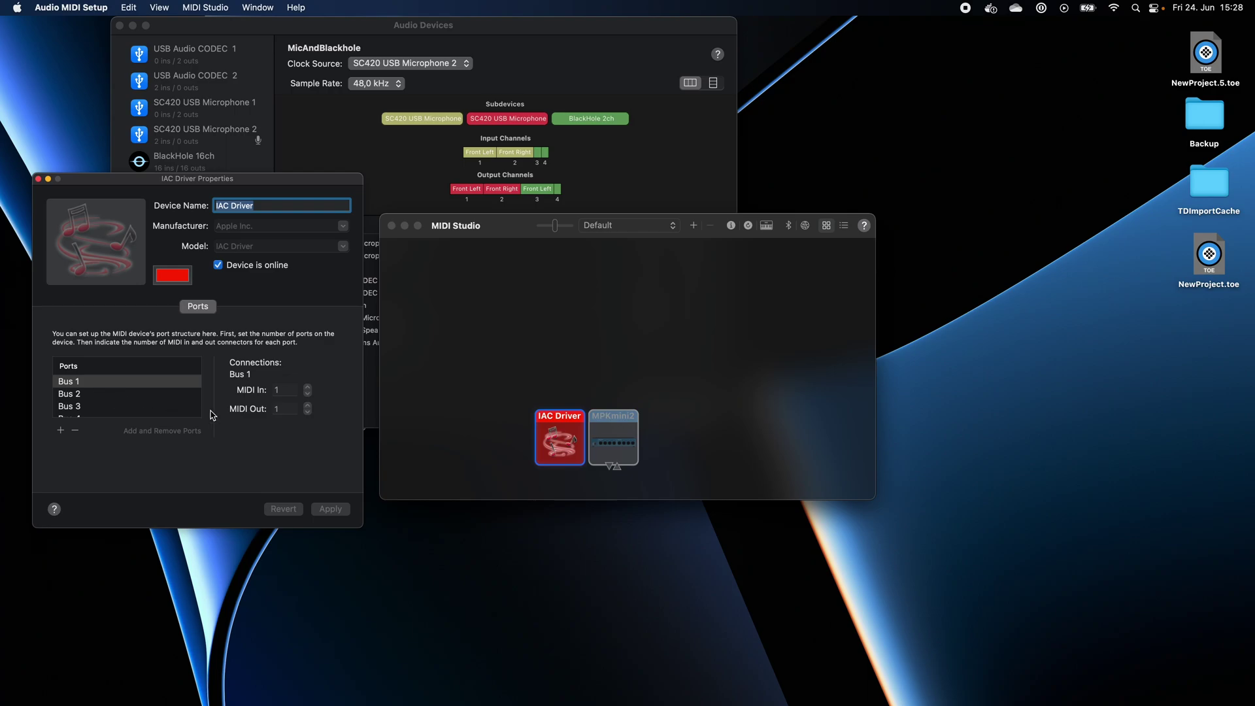
{"action": "left_click", "coordinate": [38, 178]}
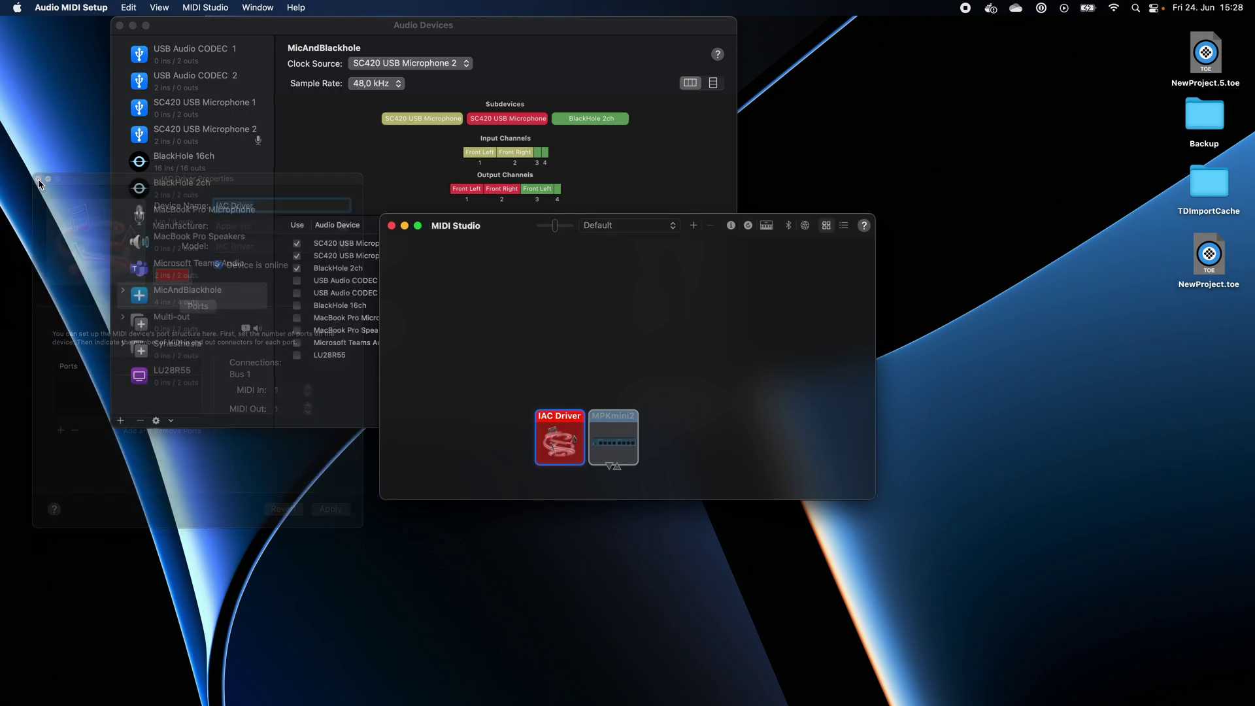
{"action": "left_click", "coordinate": [390, 225]}
{"action": "left_click", "coordinate": [120, 26]}
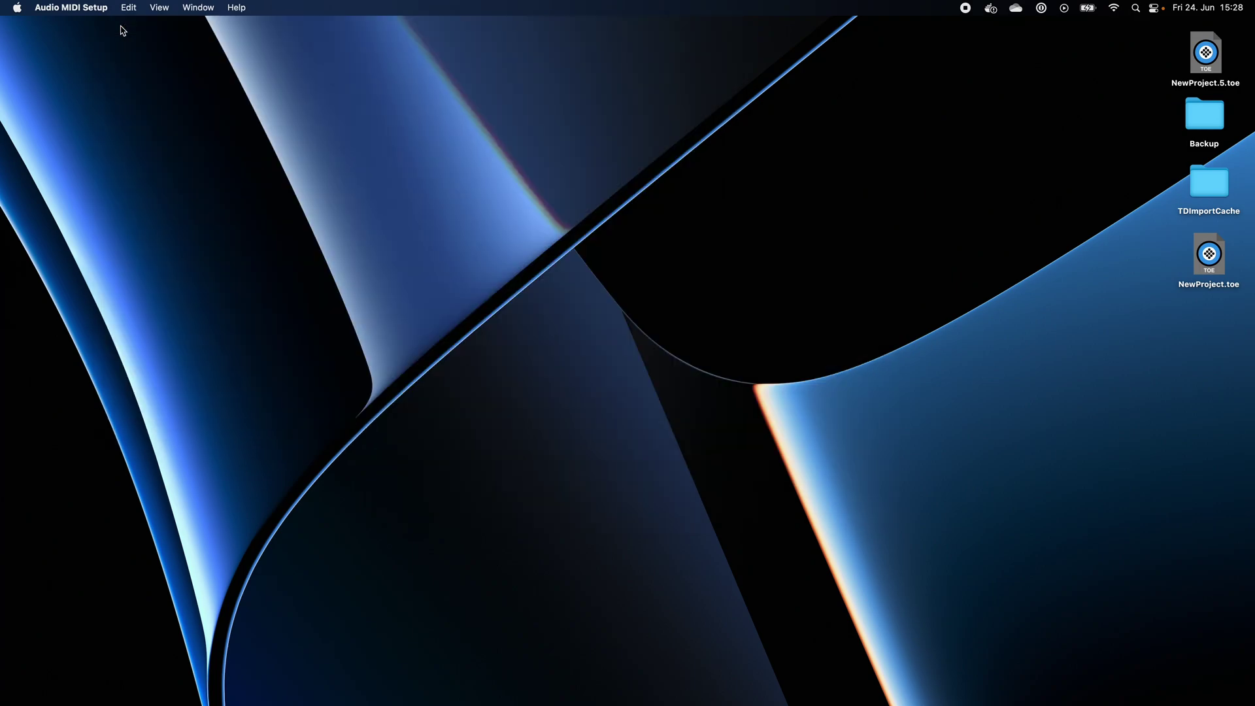
- Switch back to TouchDesigner and add a Text DAT to the empty project1 network
{"action": "key", "text": "ctrl+Right"}
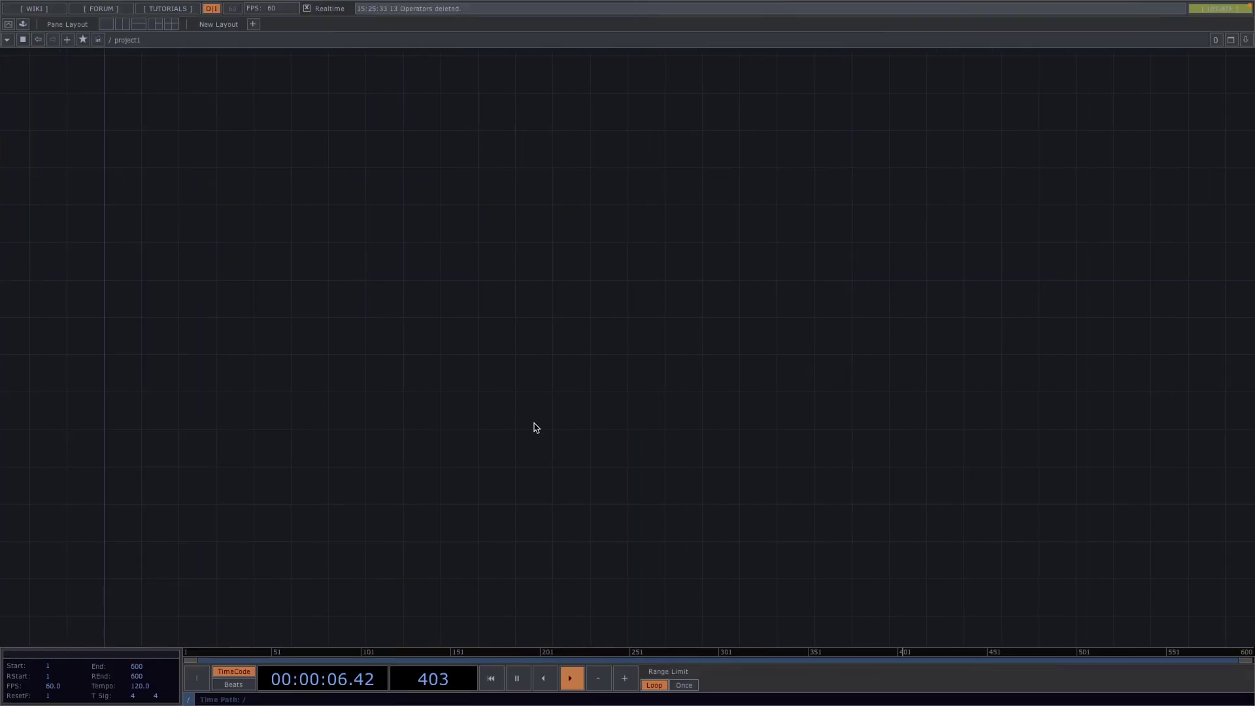
{"action": "scroll", "coordinate": [574, 347], "scroll_direction": "up", "scroll_amount": 2}
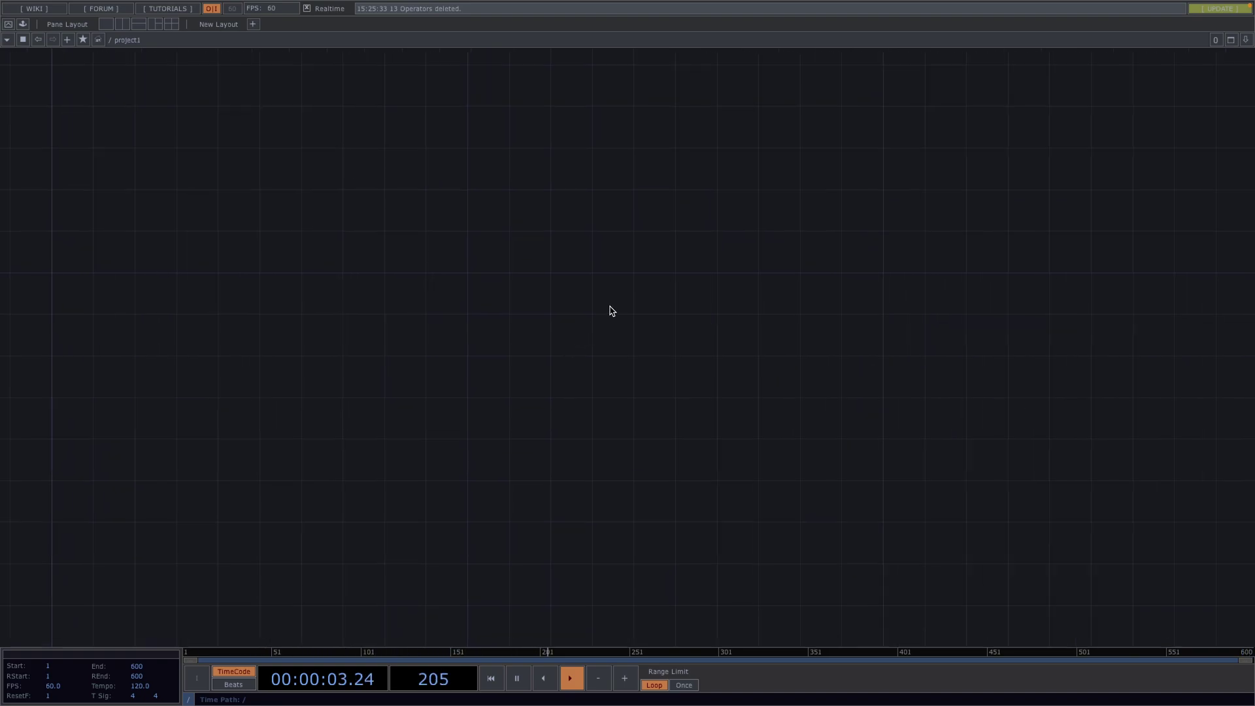
{"action": "key", "text": "Tab"}
{"action": "type", "text": "te"}
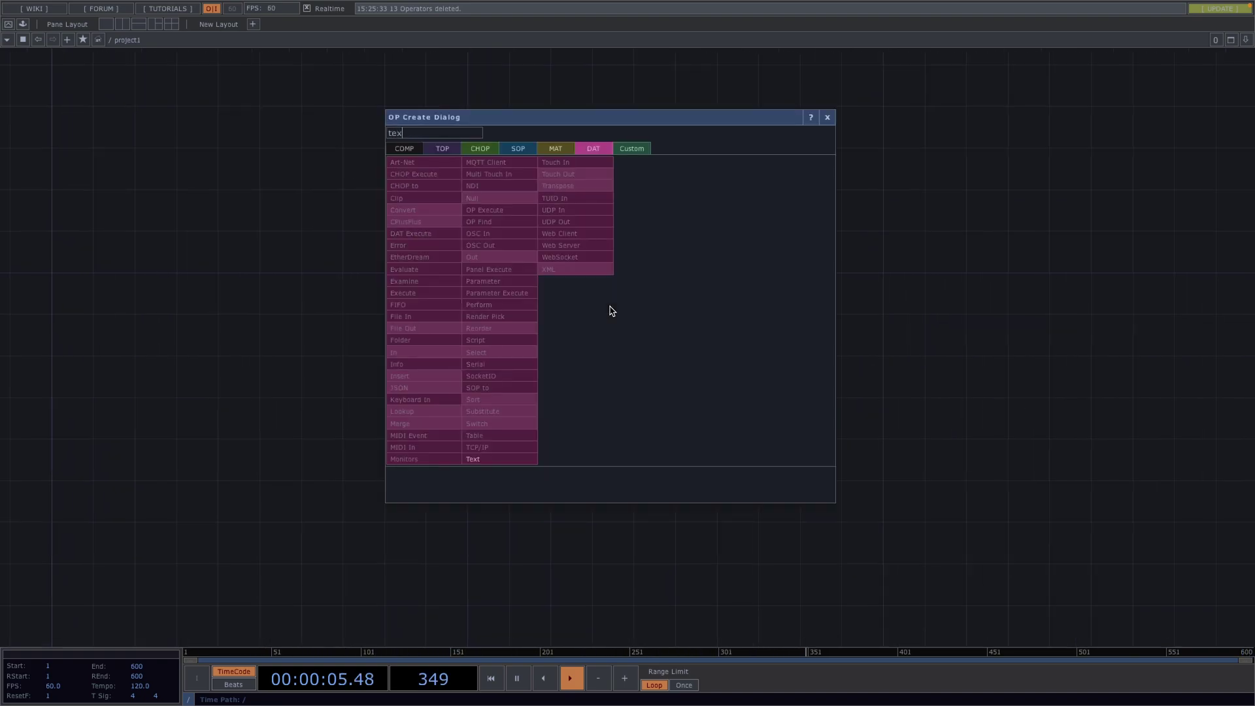
{"action": "left_click", "coordinate": [474, 459]}
{"action": "left_click", "coordinate": [540, 282]}
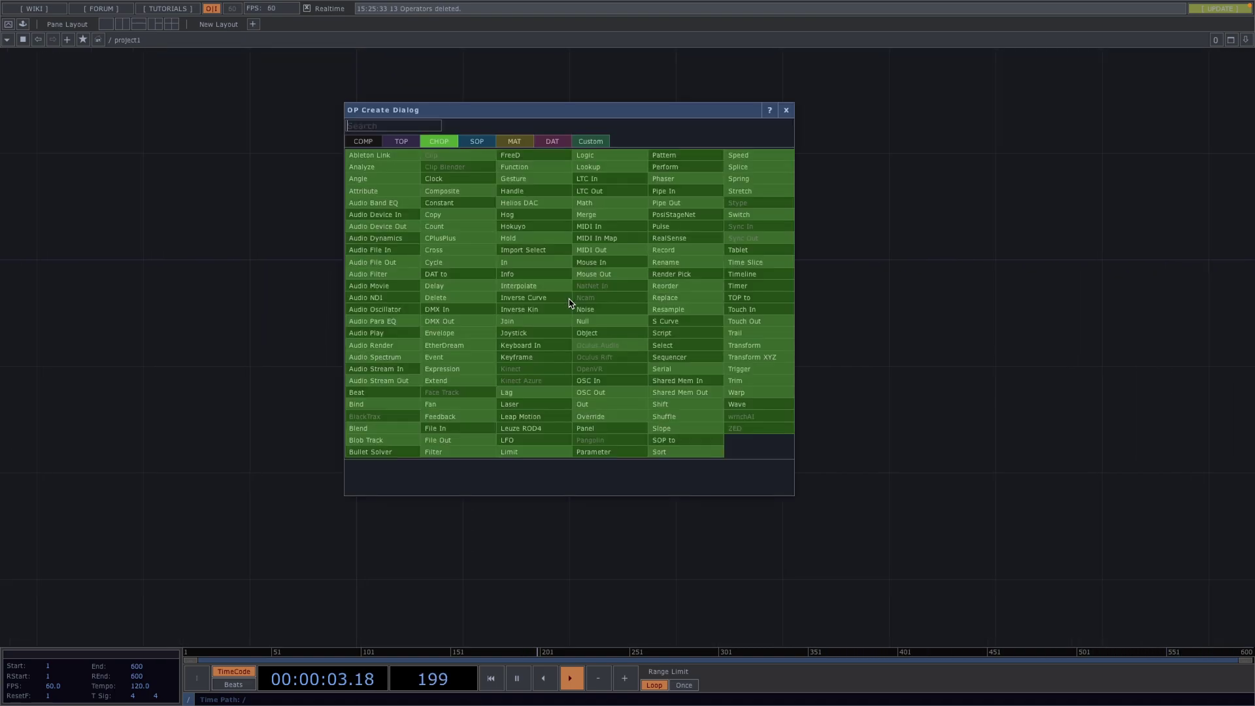
- Add a MIDI Out CHOP to the network, to the right of the Text DAT
{"action": "type", "text": "midi"}
{"action": "left_click", "coordinate": [611, 251]}
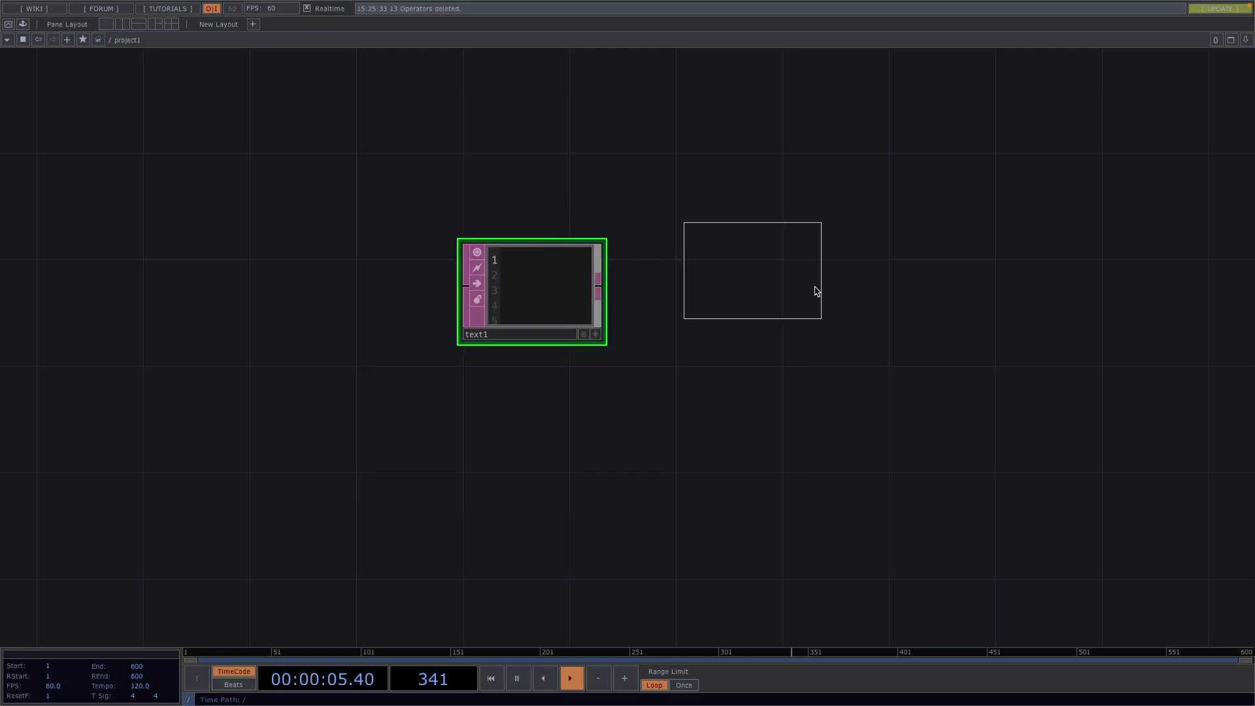
{"action": "left_click", "coordinate": [878, 298]}
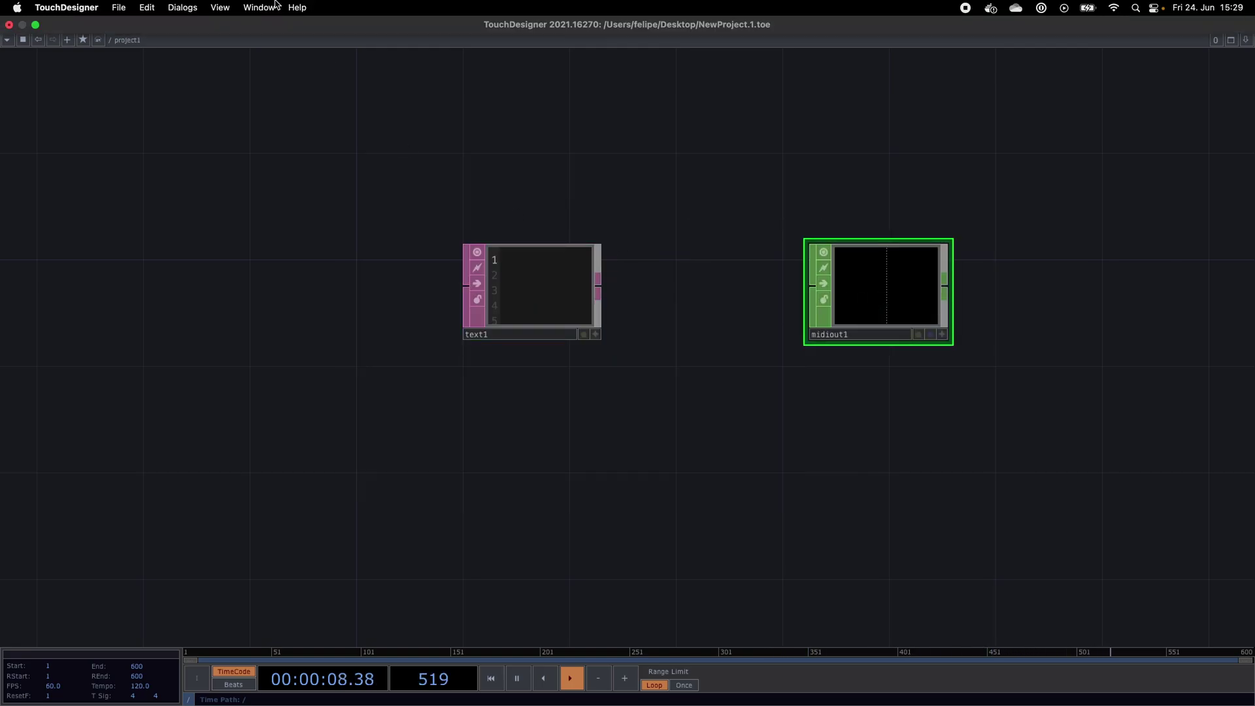
- Select IAC Driver Bus 1 as the output device of mapping 1 in the MIDI Device Mapper and close it
{"action": "left_click", "coordinate": [182, 8]}
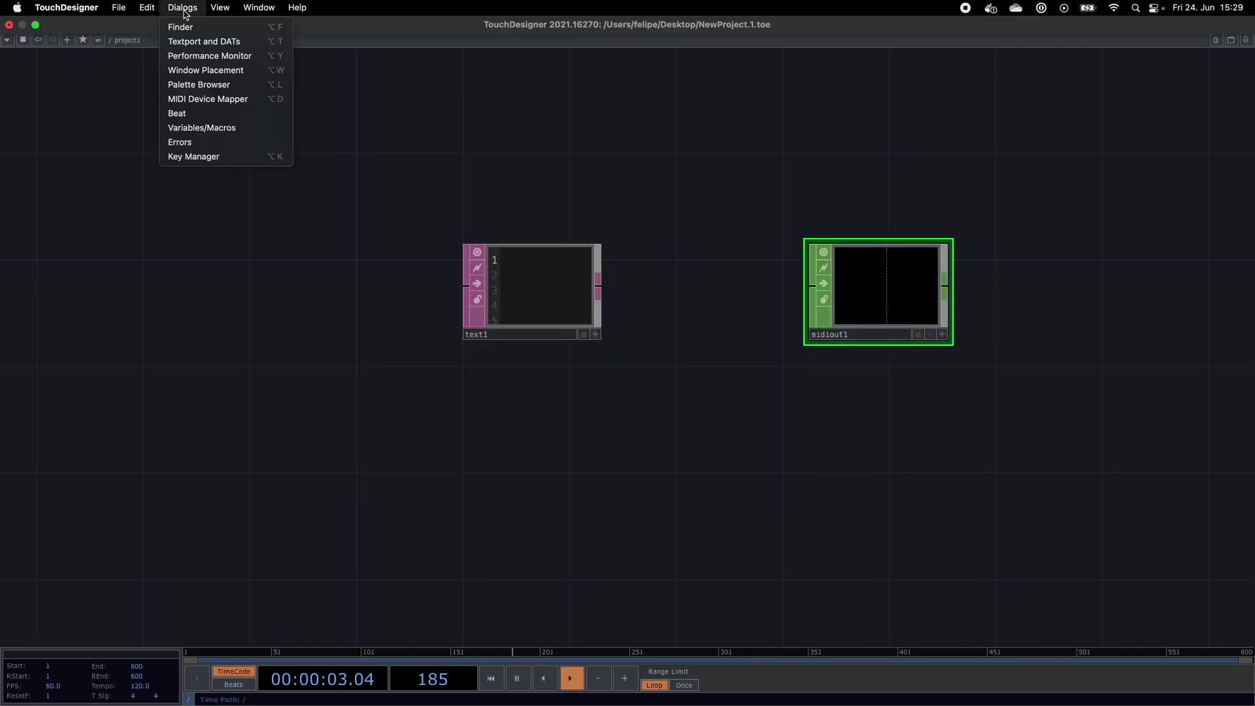
{"action": "left_click", "coordinate": [221, 101]}
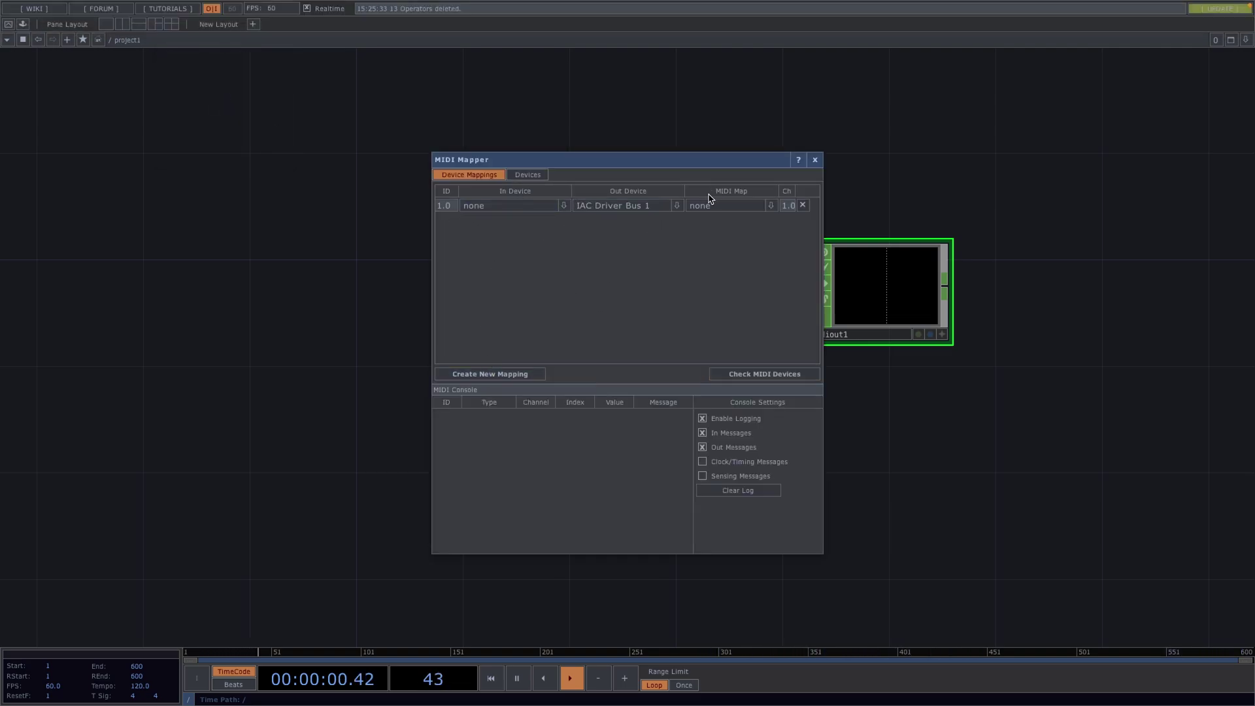
{"action": "left_click", "coordinate": [677, 205]}
{"action": "left_click", "coordinate": [655, 227]}
{"action": "left_click", "coordinate": [815, 160]}
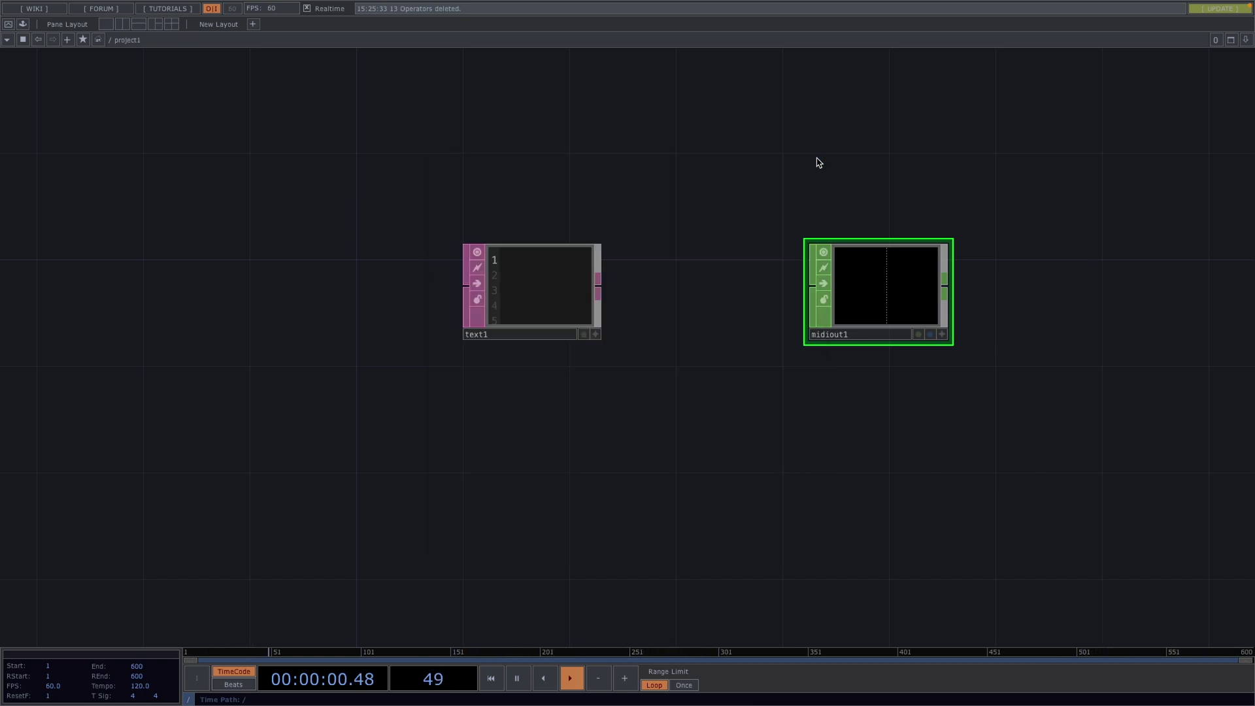
- Write the script op('midiout1').sendNoteOn(1,1) in the Text DAT and leave its editing mode
{"action": "left_click", "coordinate": [596, 334]}
{"action": "type", "text": "op("}
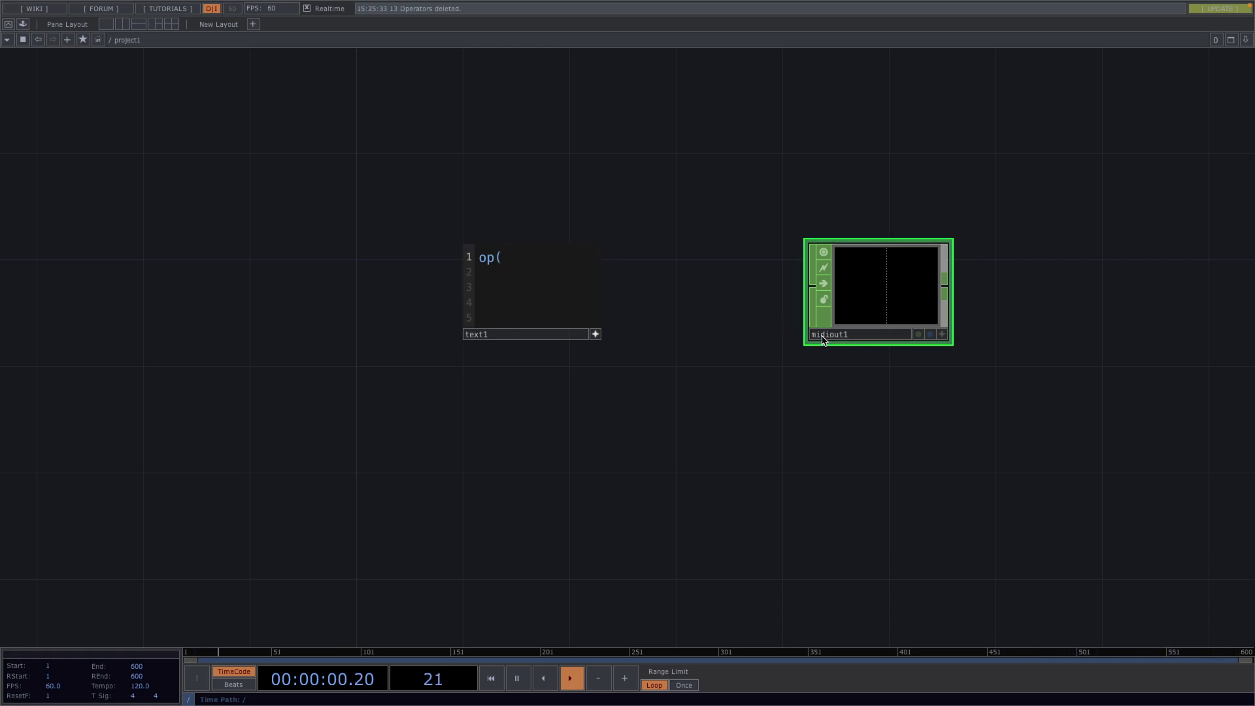
{"action": "left_click_drag", "start_coordinate": [824, 340], "coordinate": [510, 258]}
{"action": "type", "text": "'midi"}
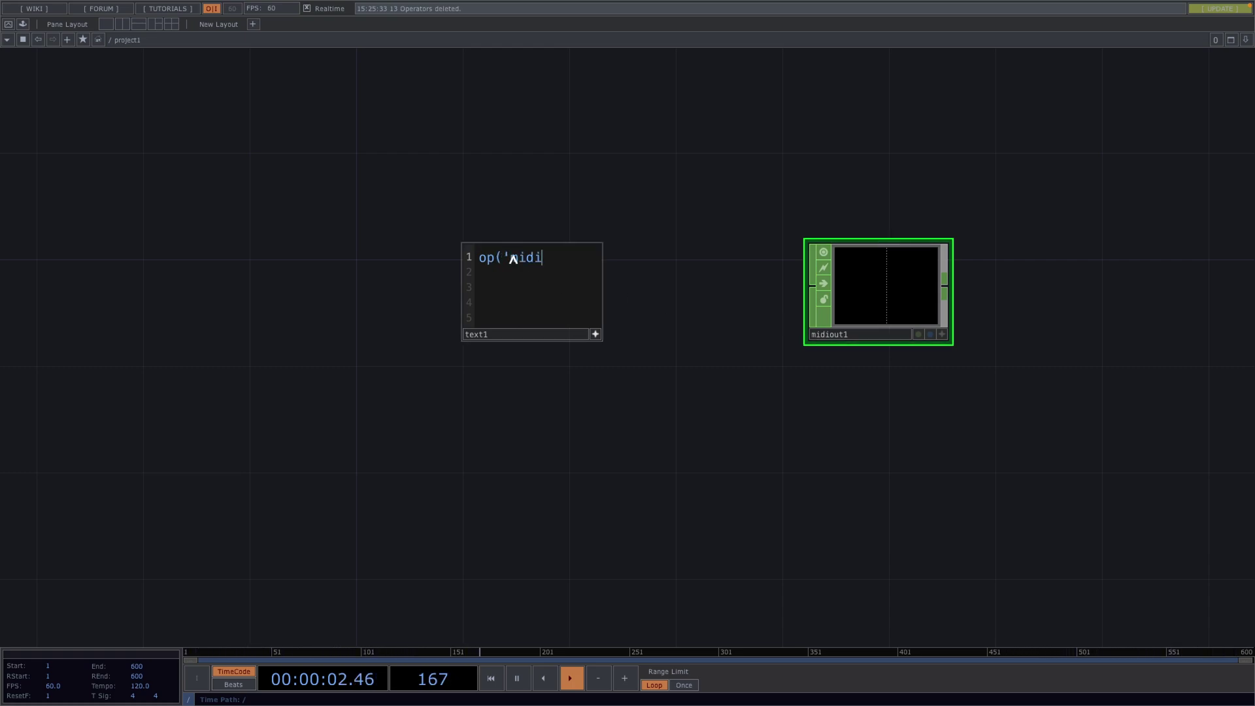
{"action": "type", "text": "out1').sen"}
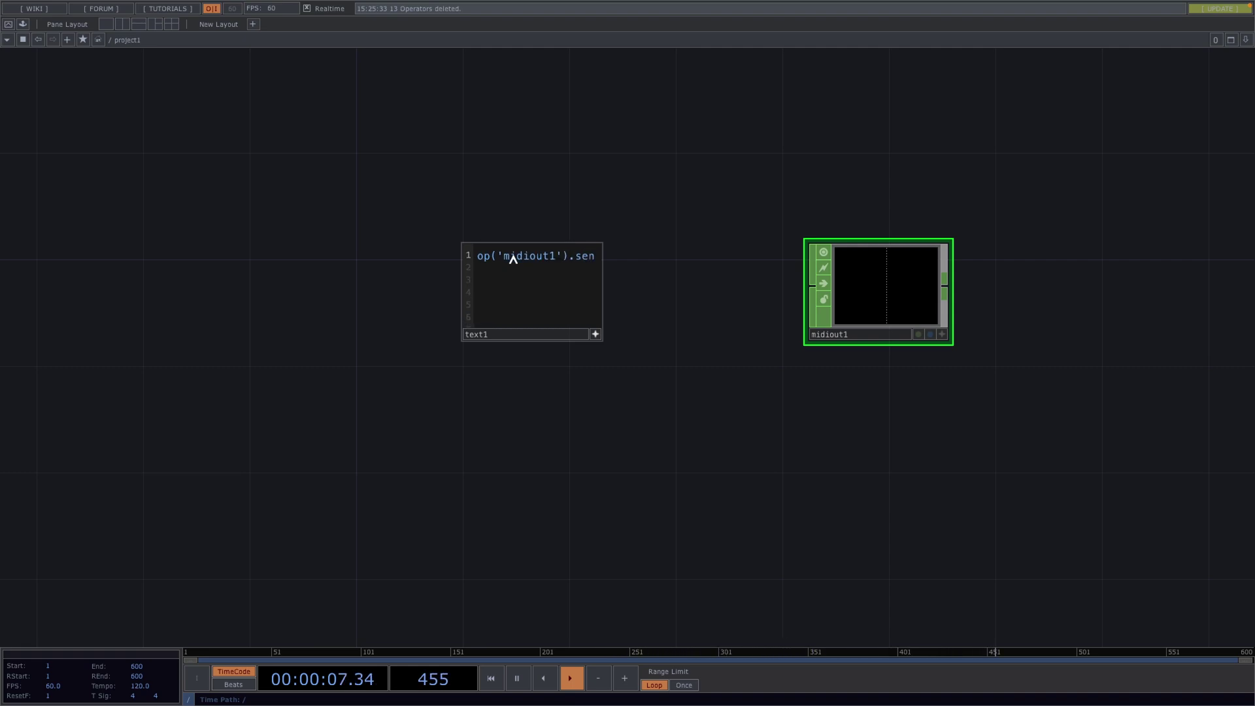
{"action": "type", "text": "dNoteOn"}
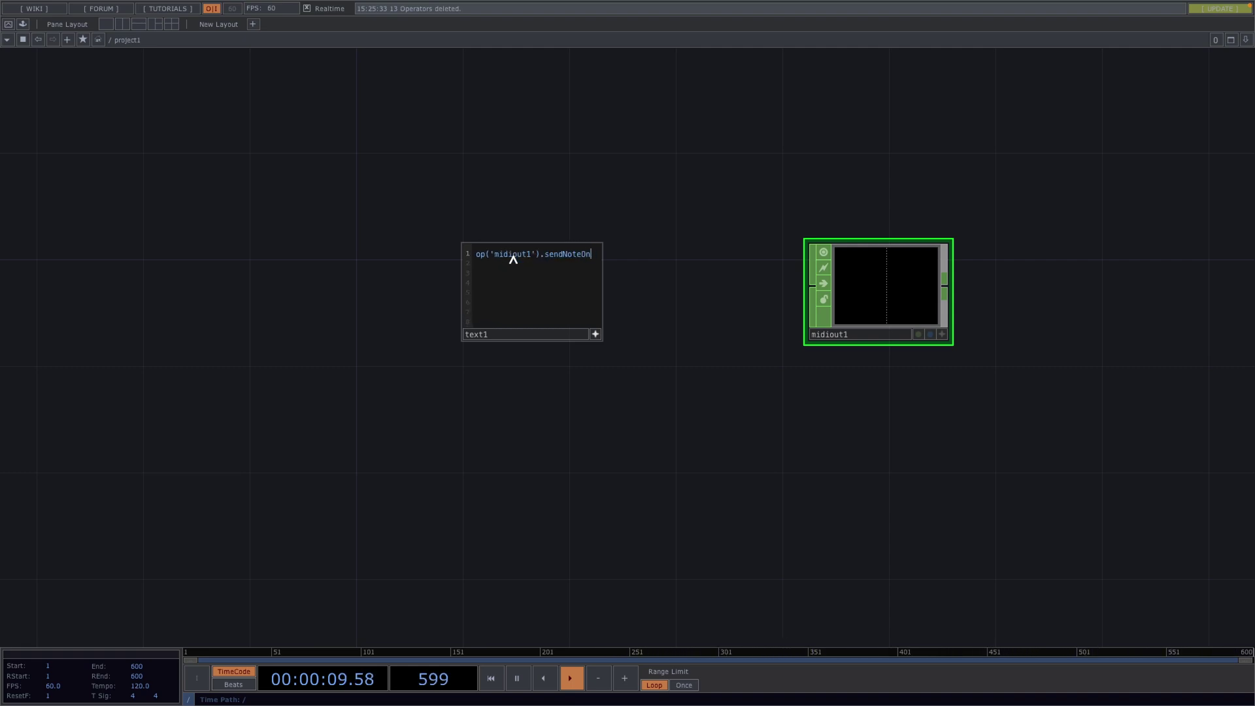
{"action": "type", "text": "81,1)"}
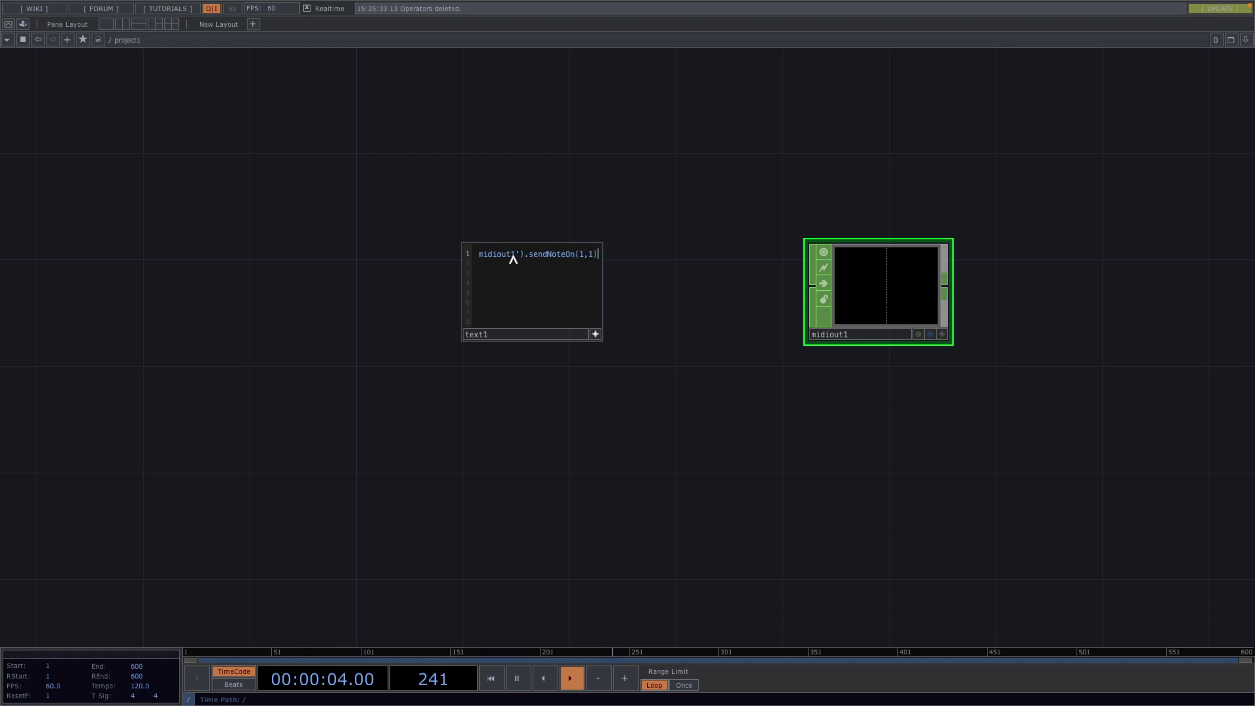
{"action": "left_click", "coordinate": [593, 255]}
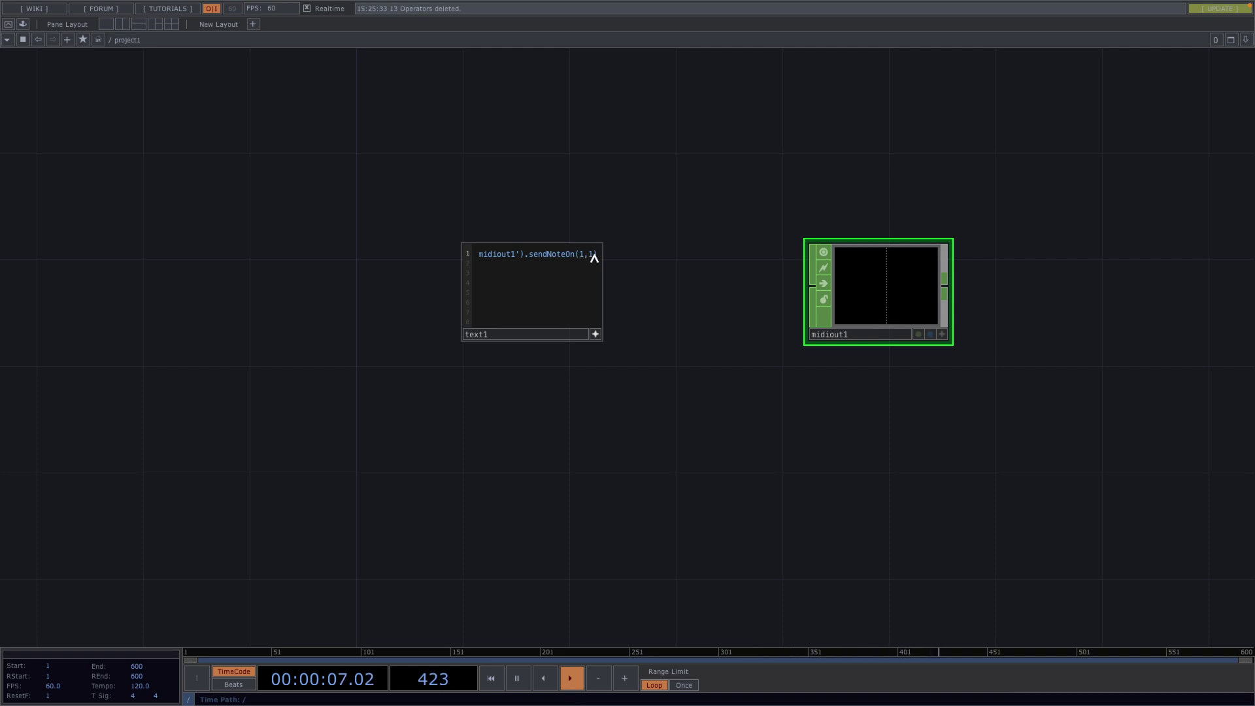
{"action": "left_click", "coordinate": [596, 334]}
- Look up the Run Script command among the Text DAT's actions without running it
{"action": "left_click", "coordinate": [554, 307]}
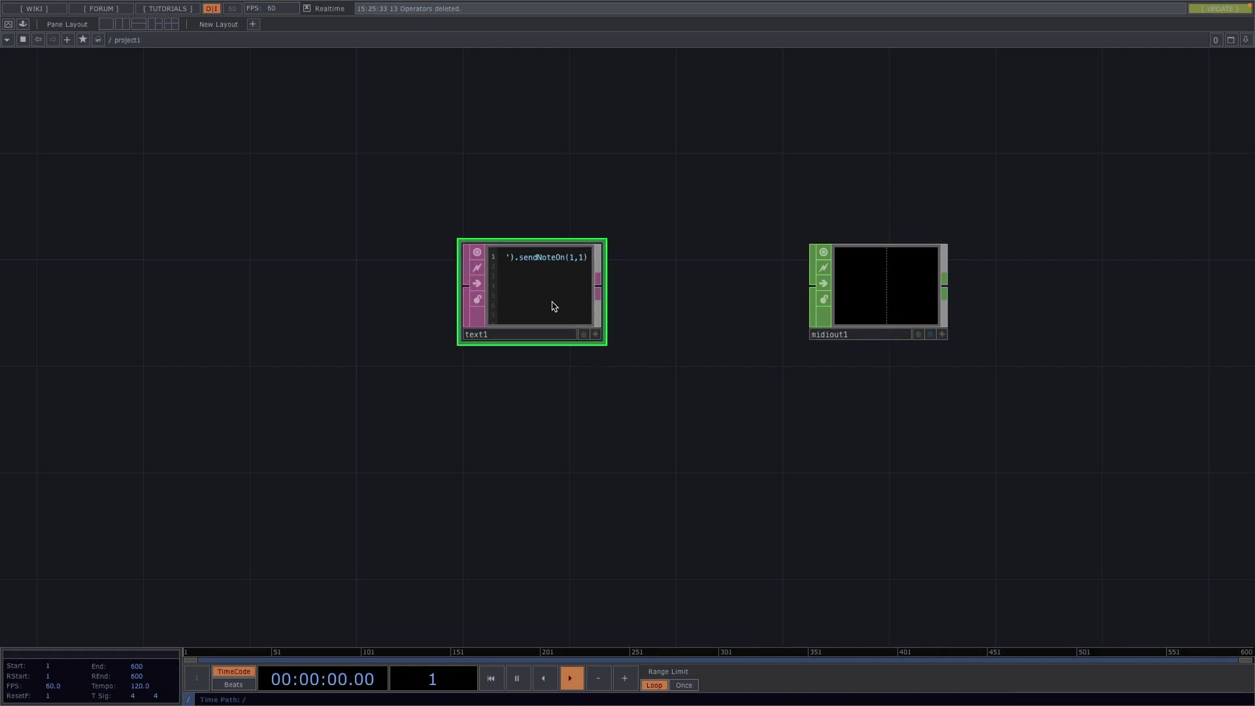
{"action": "right_click", "coordinate": [553, 306]}
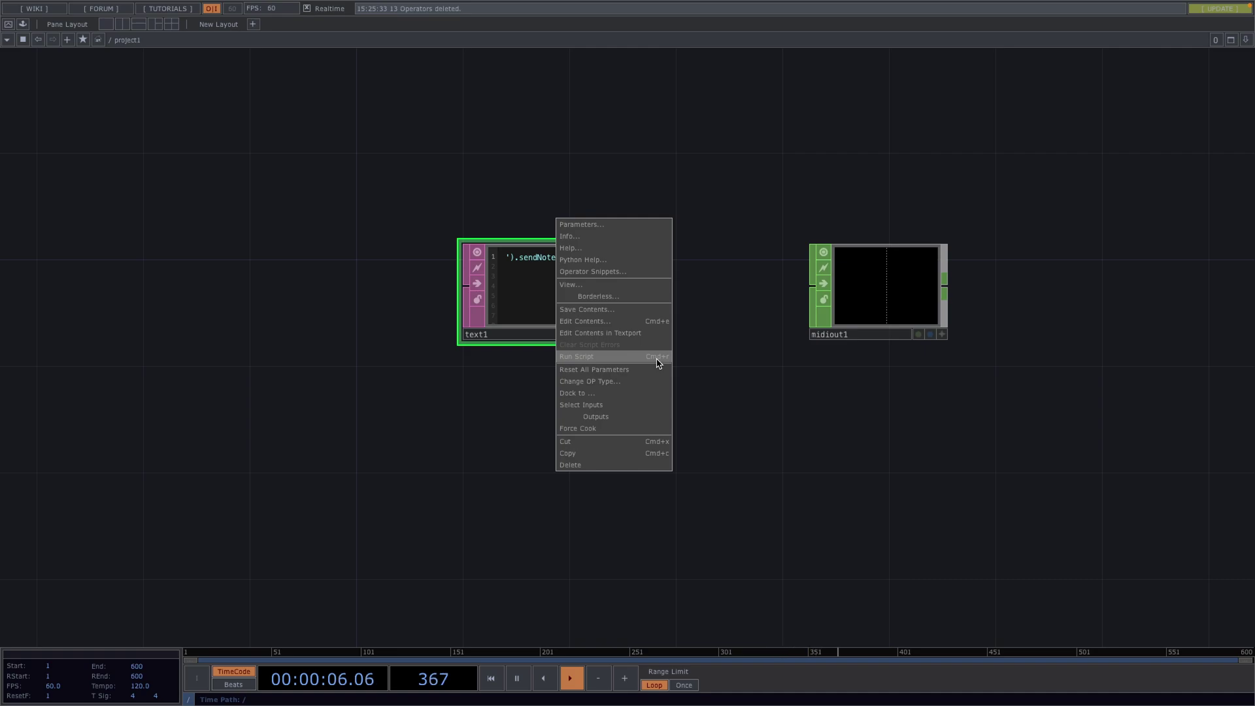
{"action": "left_click", "coordinate": [521, 285]}
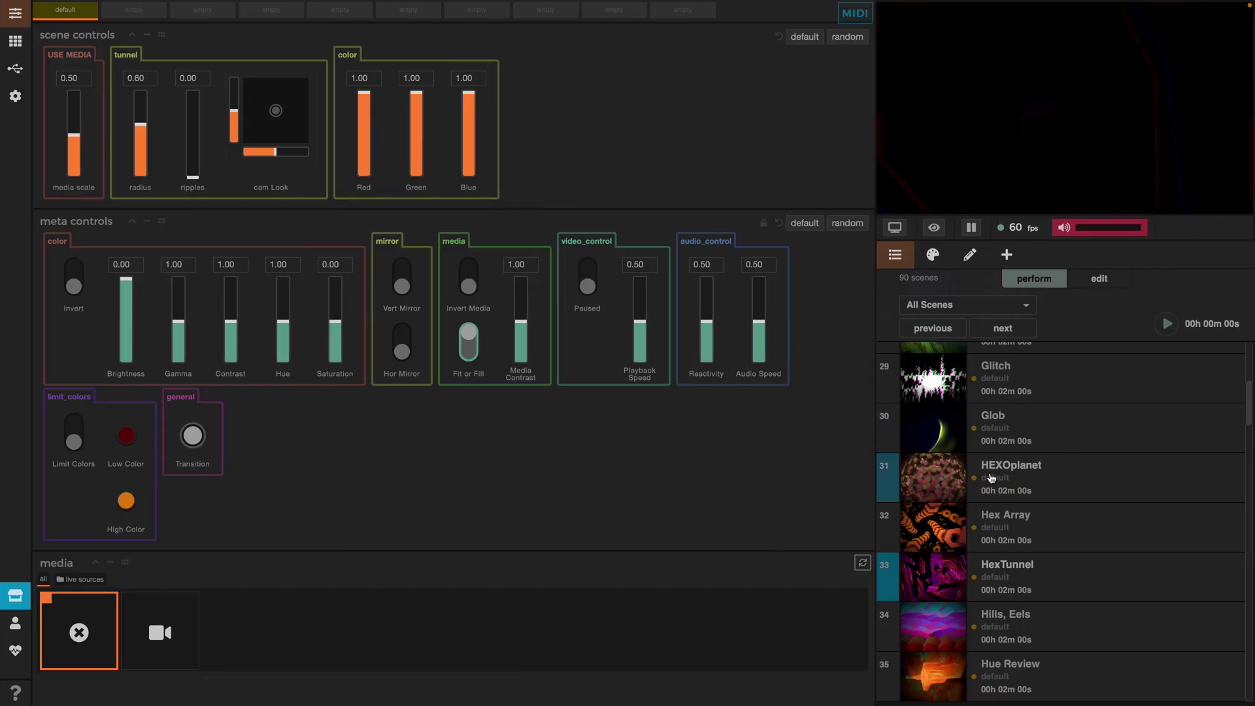
- Load the Hex Array scene in Synesthesia
{"action": "left_click", "coordinate": [1045, 525]}
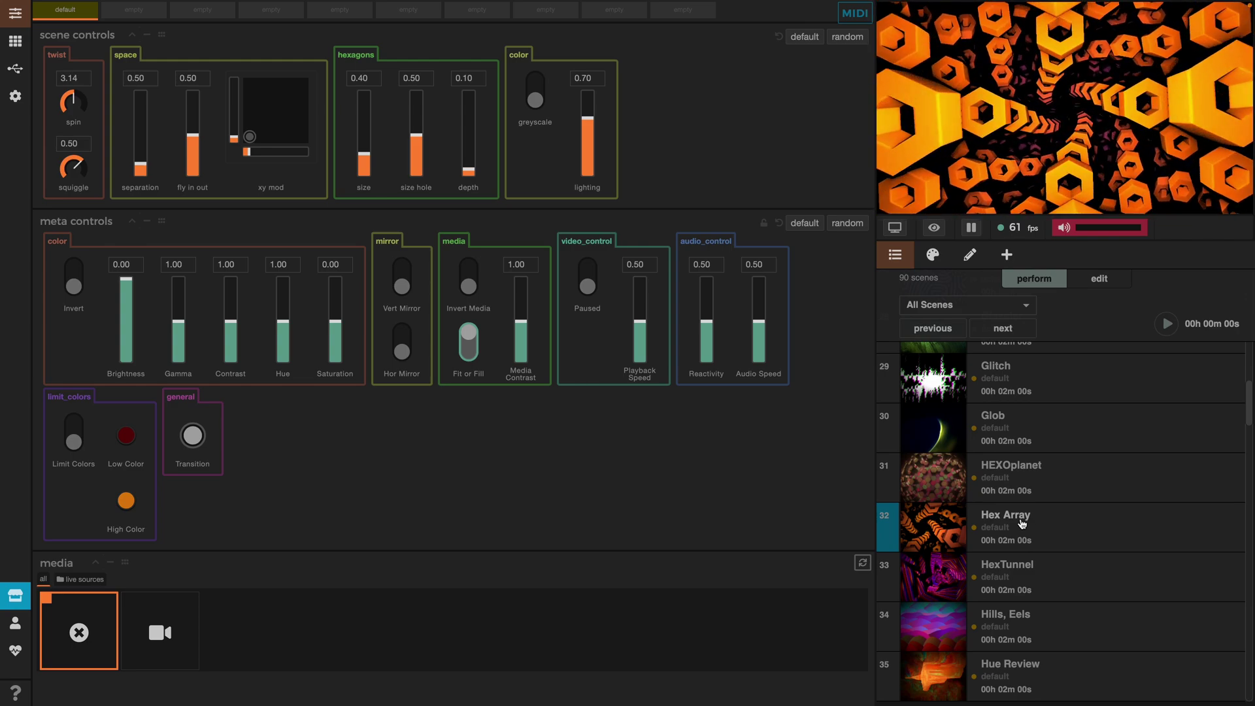
- Switch to the HexTunnel scene and back to Hex Array
{"action": "left_click", "coordinate": [1028, 566]}
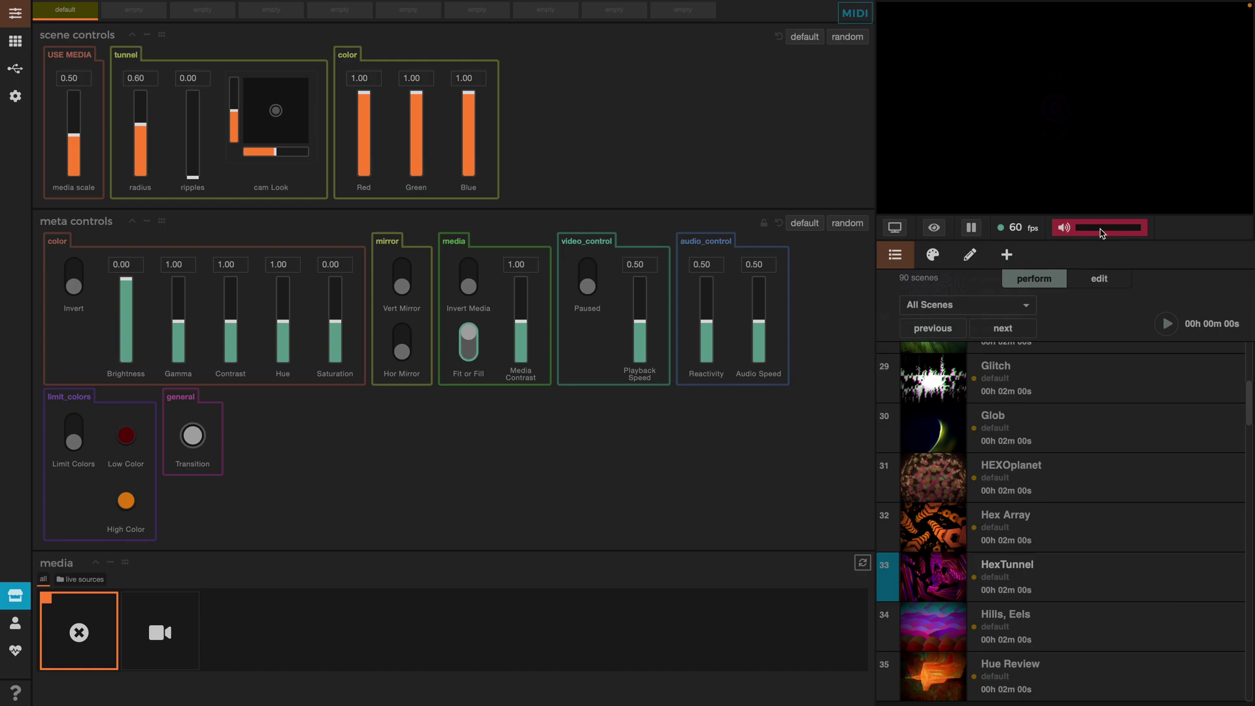
{"action": "left_click", "coordinate": [1073, 530]}
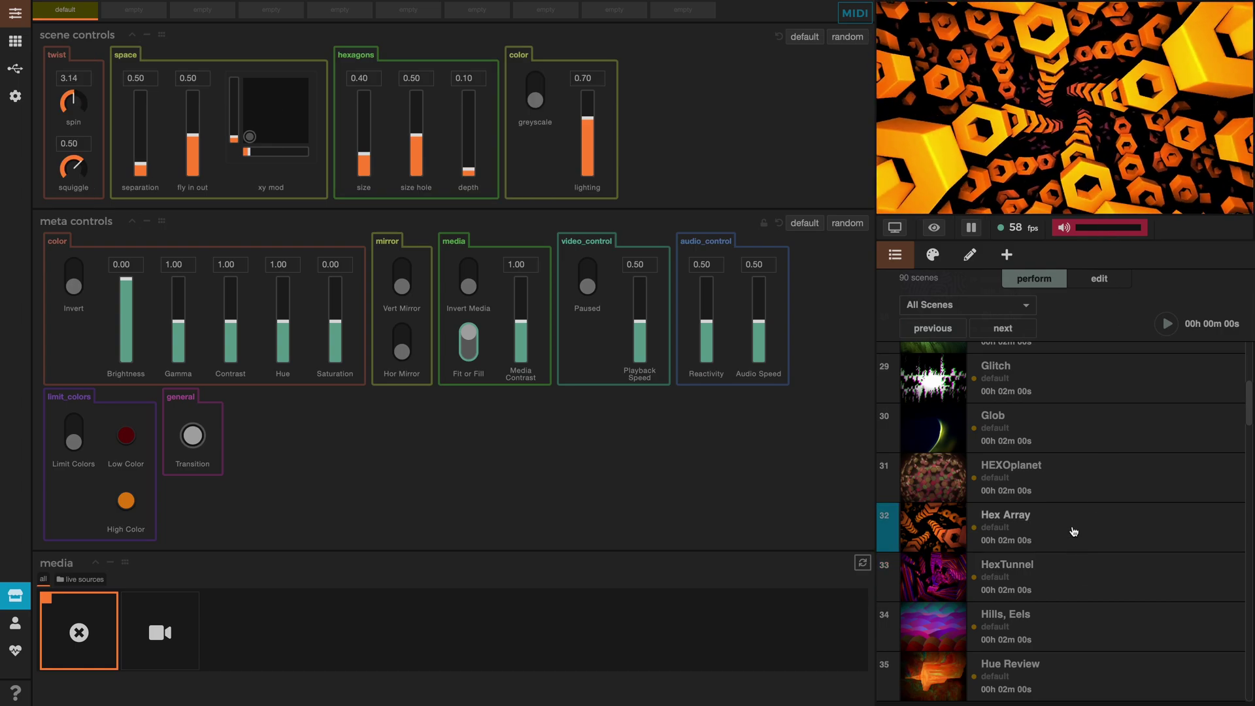
- Turn on MIDI mapping in Synesthesia, select the next-scene control for mapping, and return to the TouchDesigner network
{"action": "left_click", "coordinate": [856, 15]}
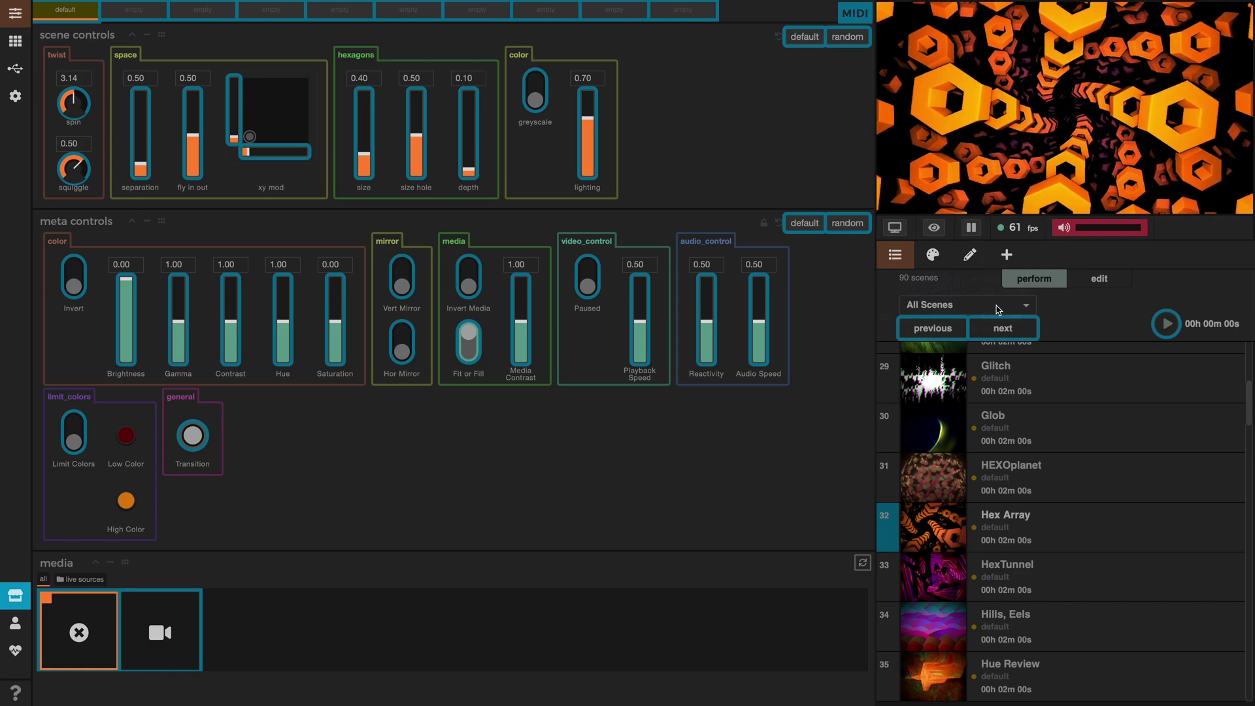
{"action": "left_click", "coordinate": [1004, 326]}
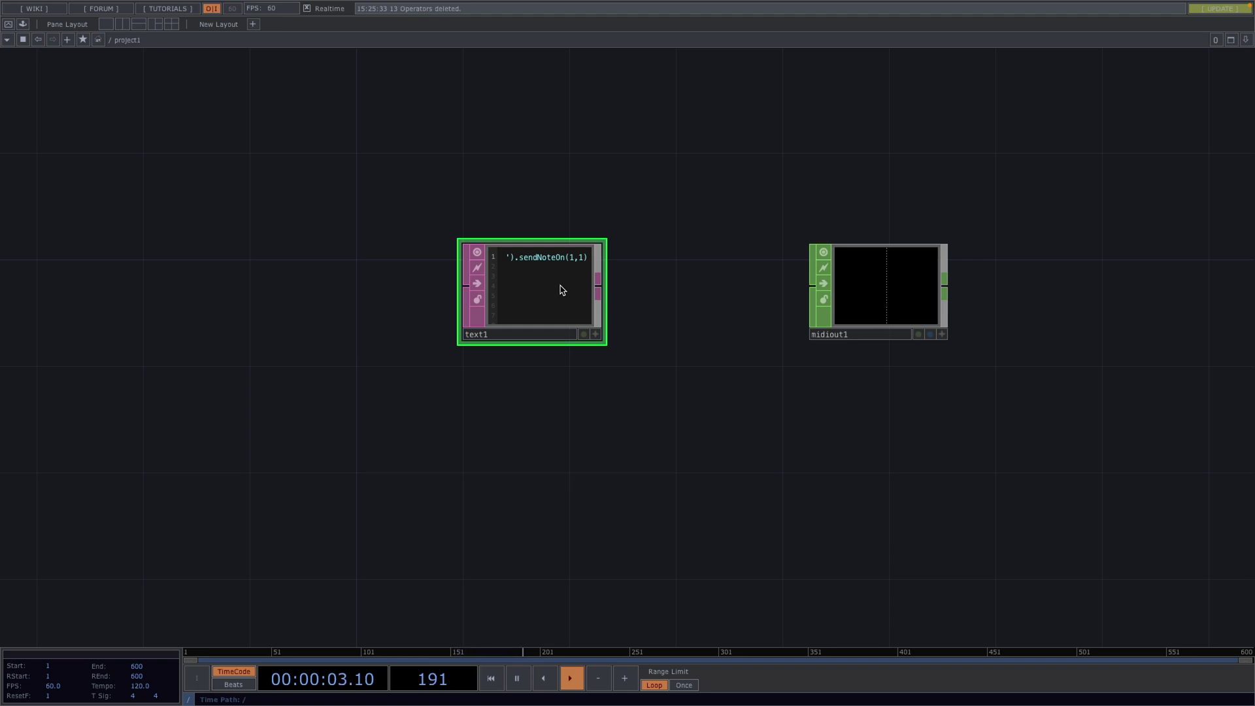
{"action": "key", "text": "ctrl+Right"}
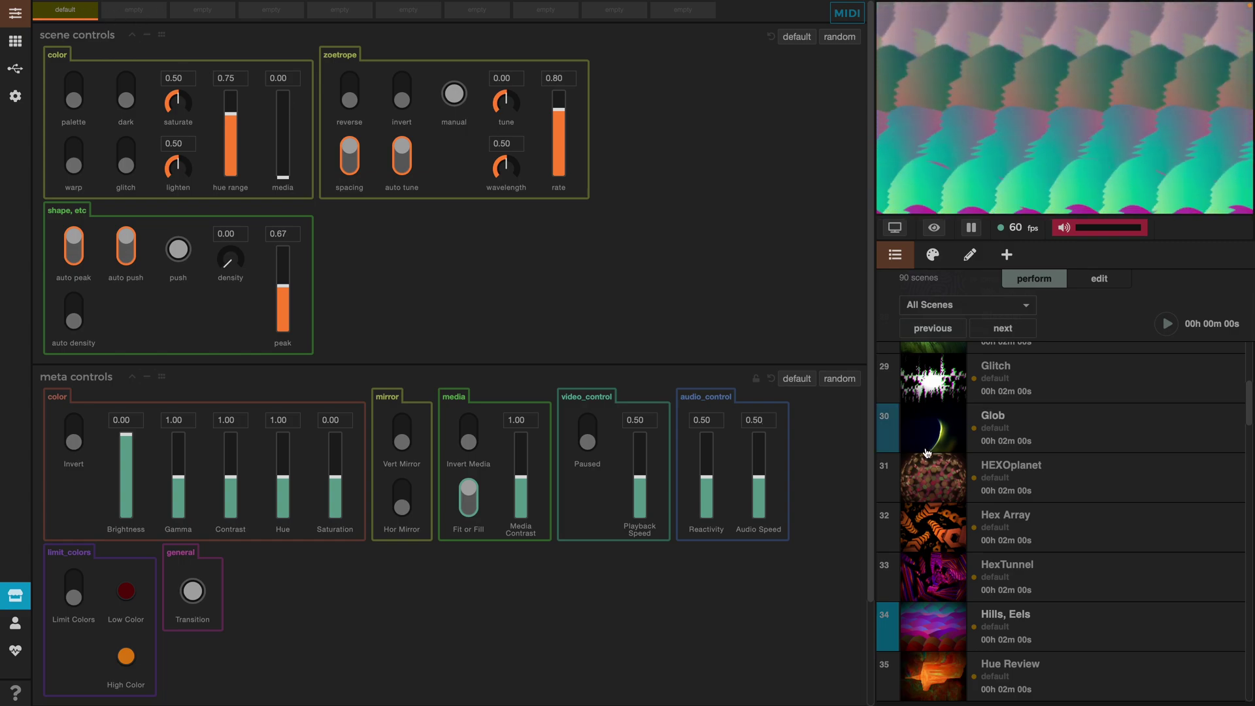
{"action": "key", "text": "ctrl+Left"}
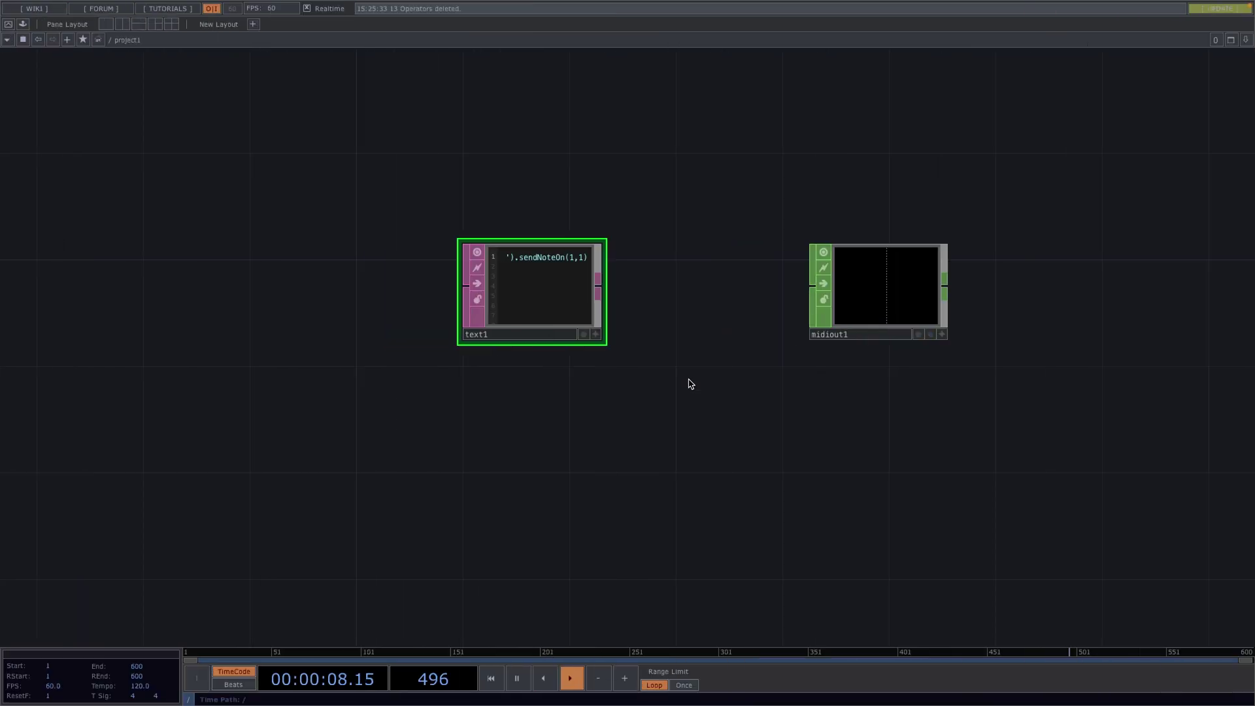
- Add a Container COMP to the project network above the text1 and midiout1 operators
{"action": "scroll", "coordinate": [675, 397], "scroll_direction": "down", "scroll_amount": 2}
{"action": "left_click_drag", "start_coordinate": [672, 394], "coordinate": [688, 488]}
{"action": "key", "text": "Tab"}
{"action": "scroll", "coordinate": [684, 241], "scroll_direction": "up", "scroll_amount": 2}
{"action": "type", "text": "con"}
{"action": "left_click", "coordinate": [582, 114]}
{"action": "left_click", "coordinate": [817, 223]}
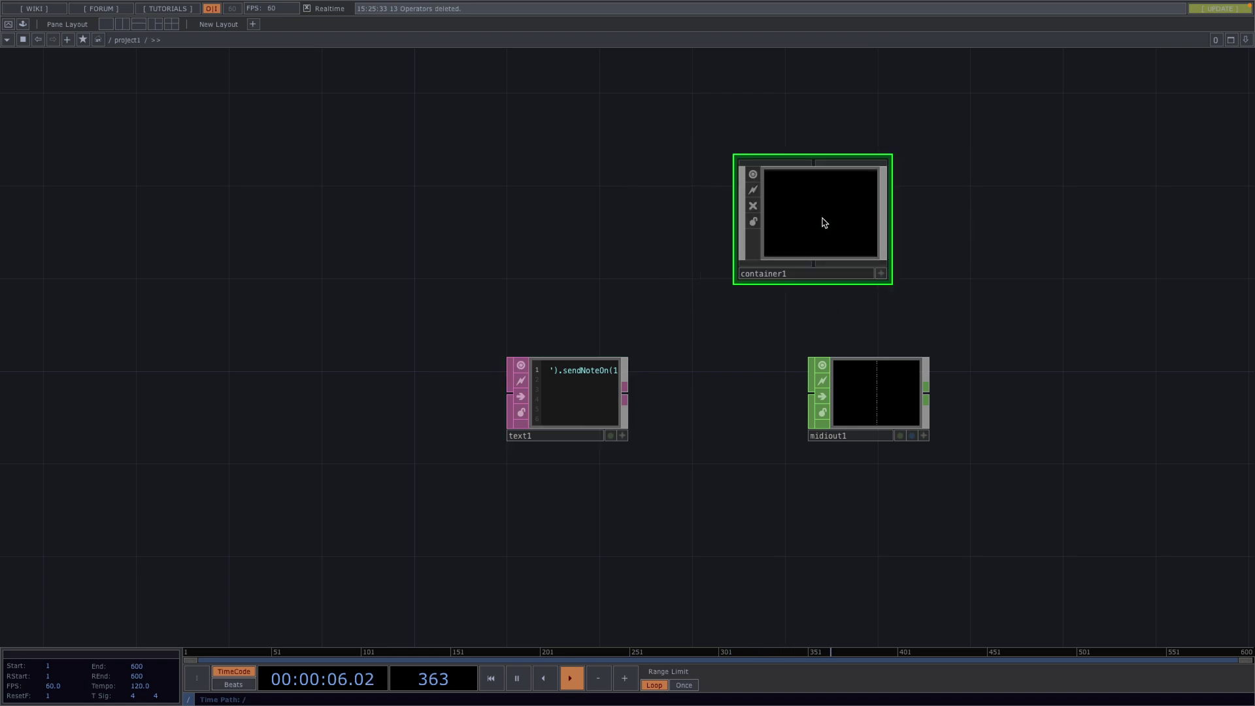
- Enter the container and place a Button COMP inside it
{"action": "double_click", "coordinate": [821, 222]}
{"action": "key", "text": "Tab"}
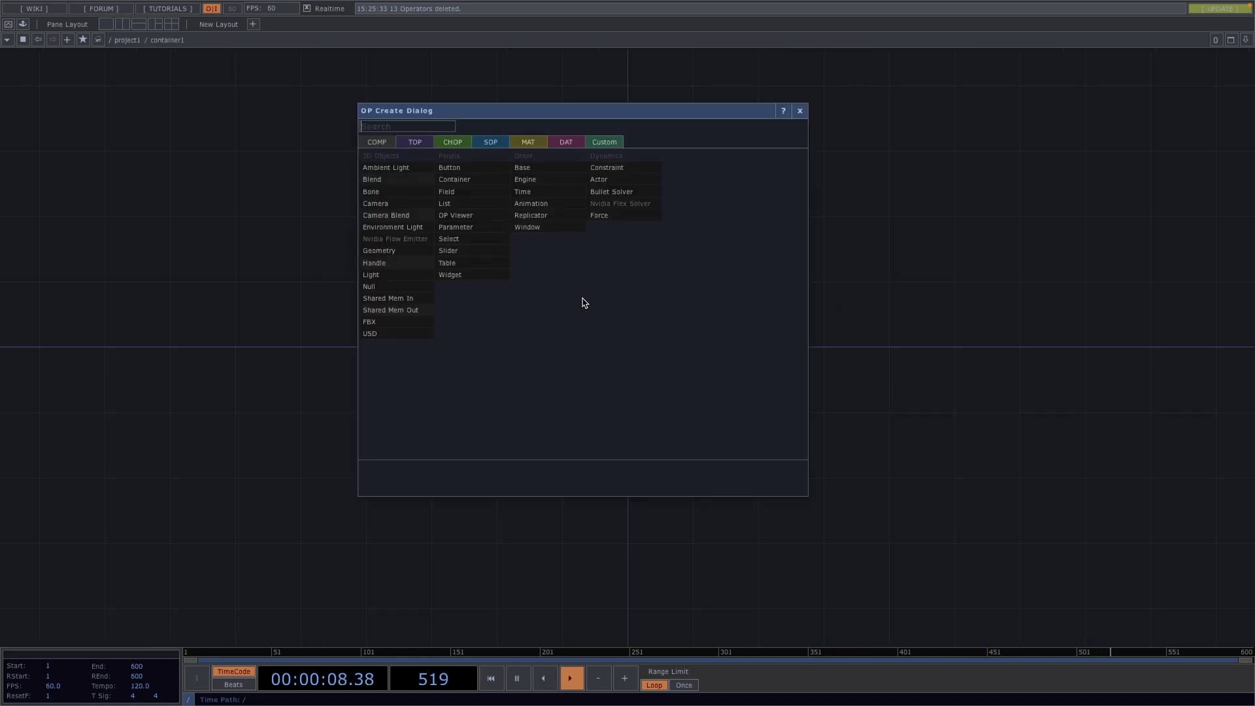
{"action": "type", "text": "bu"}
{"action": "left_click", "coordinate": [470, 166]}
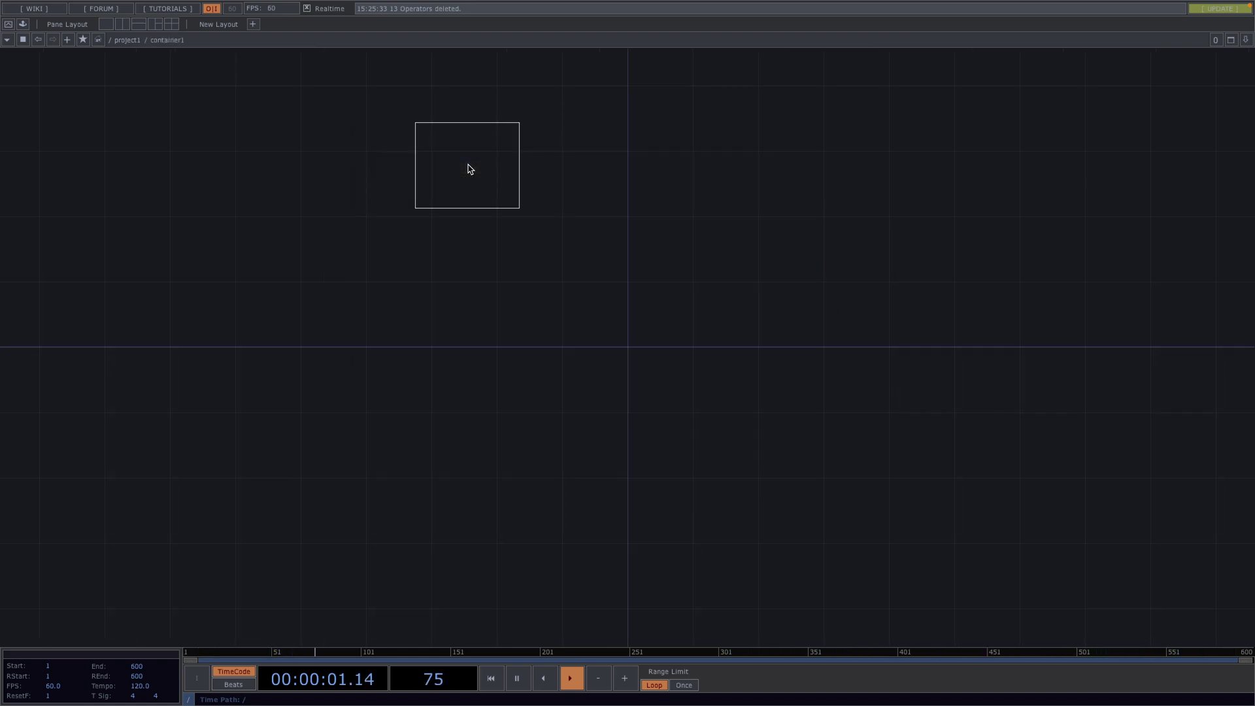
{"action": "left_click", "coordinate": [580, 339]}
- Set the button's width and height to 480 each in its layout parameters
{"action": "key", "text": "p"}
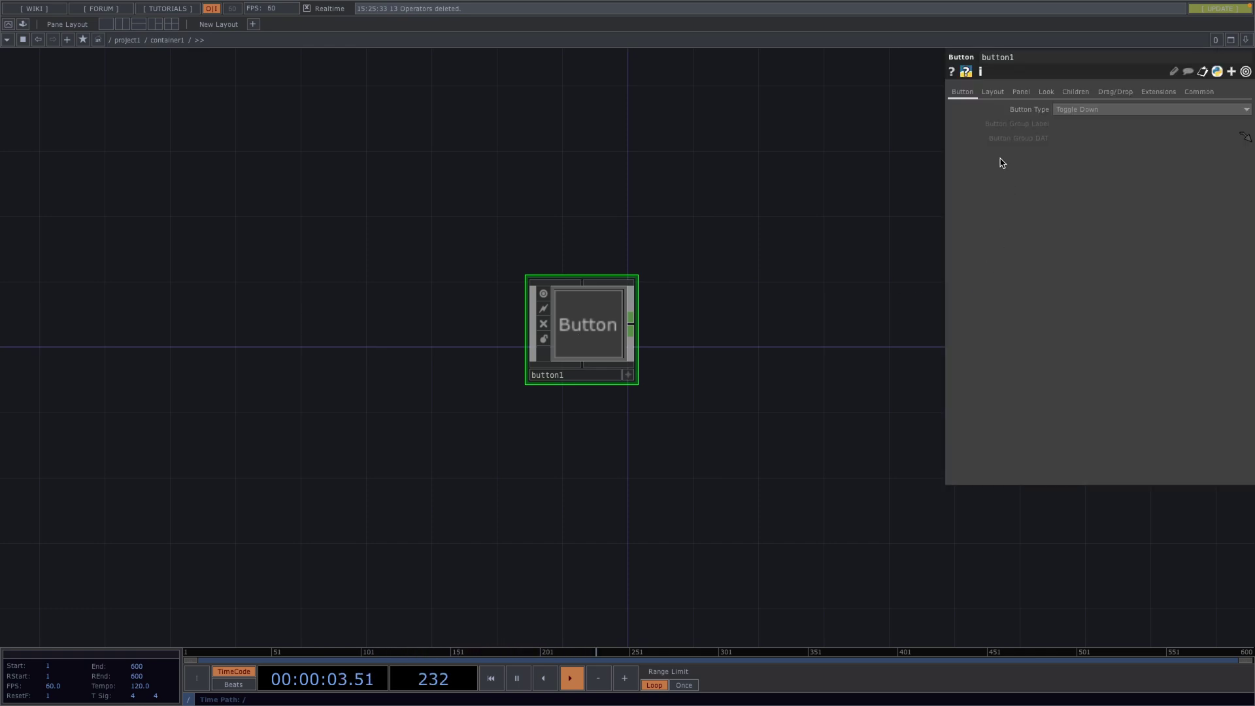
{"action": "left_click", "coordinate": [998, 94]}
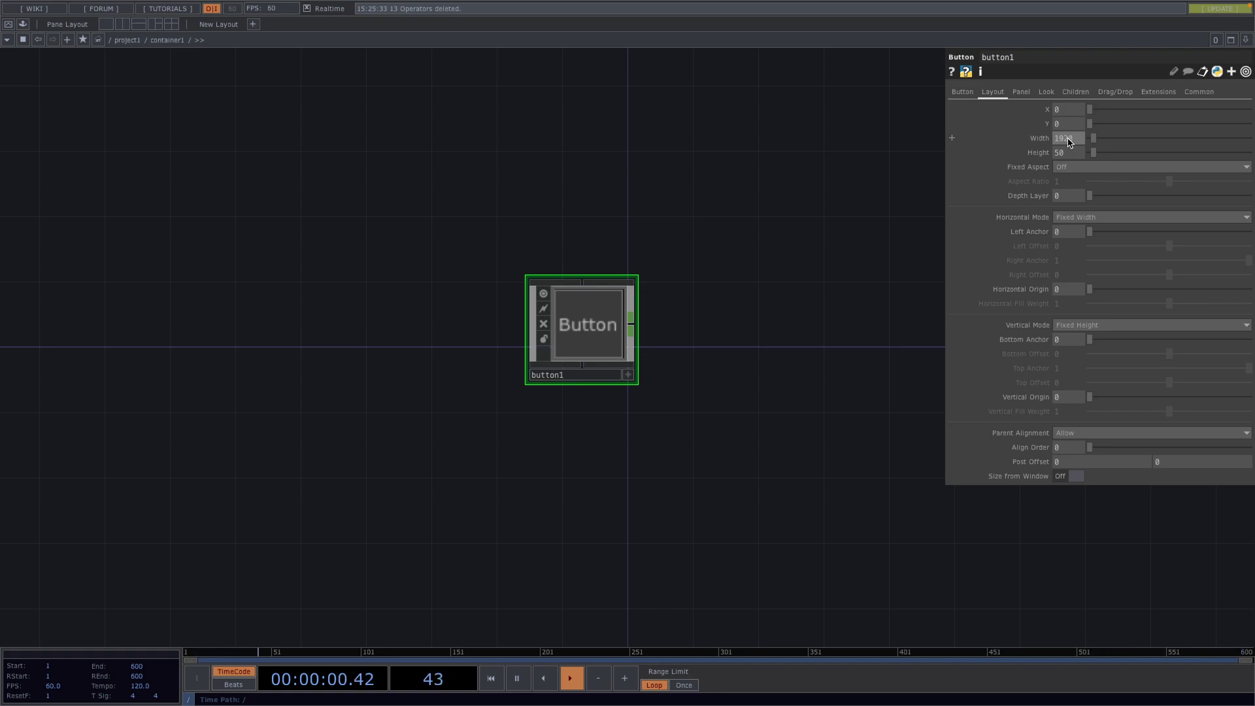
{"action": "type", "text": "480"}
{"action": "key", "text": "Return"}
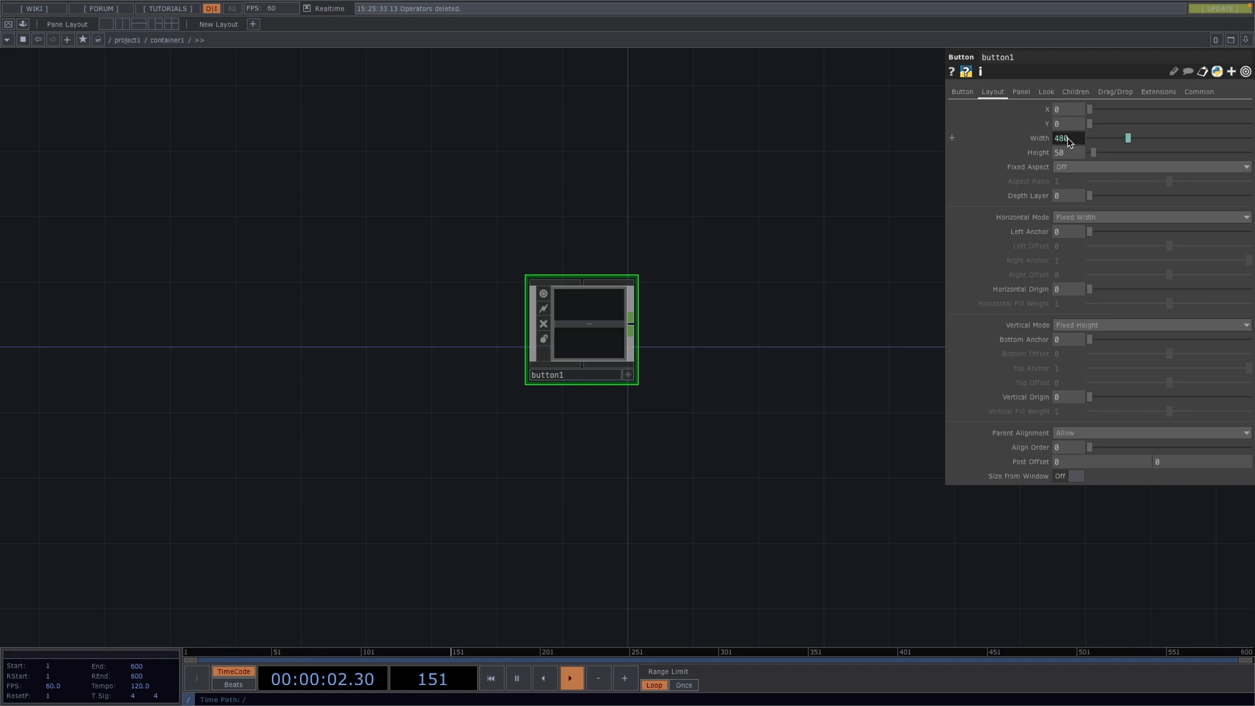
{"action": "left_click", "coordinate": [1068, 156]}
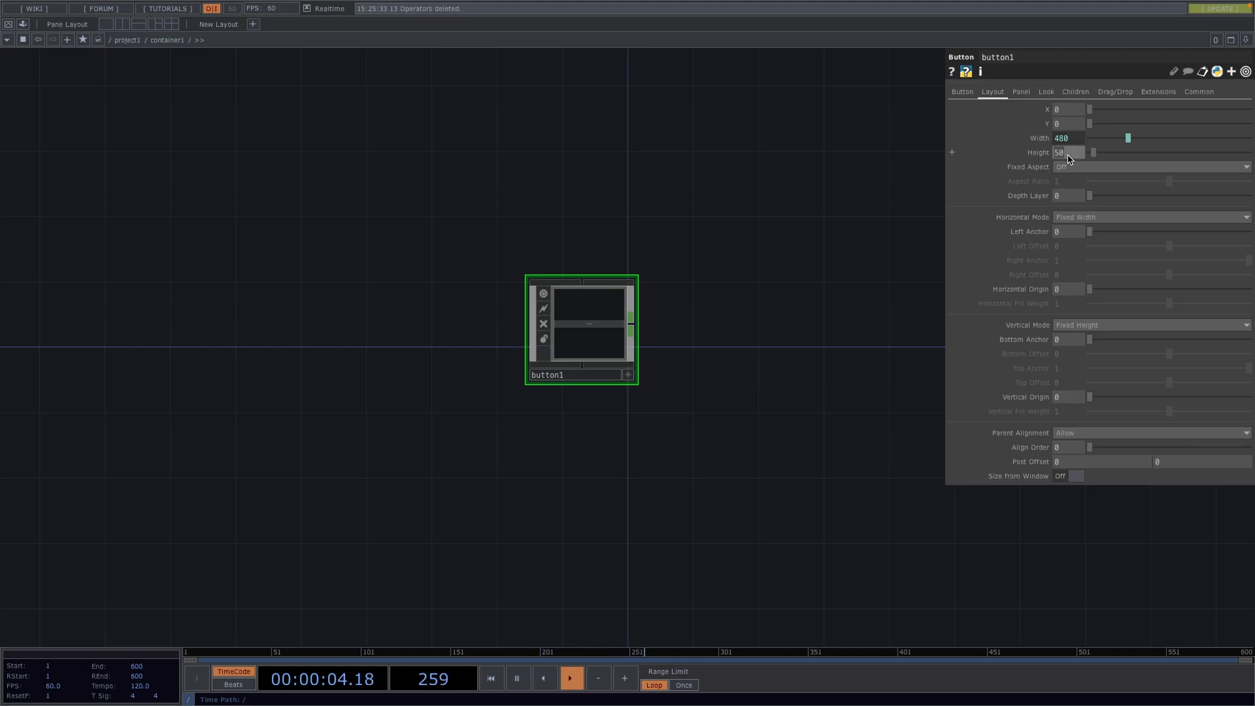
{"action": "type", "text": "480"}
{"action": "key", "text": "Return"}
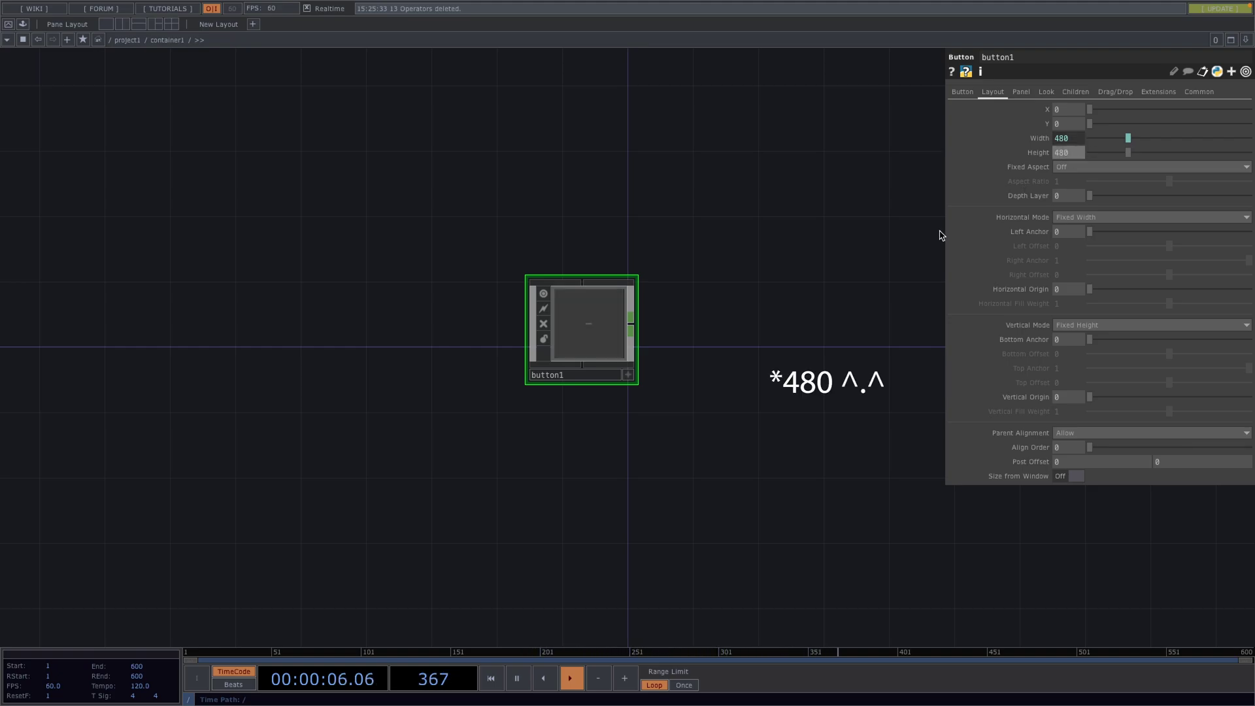
- Inside the button, set the bg Text TOP's text to Prev and its horizontal font size to 93.1
{"action": "double_click", "coordinate": [585, 327]}
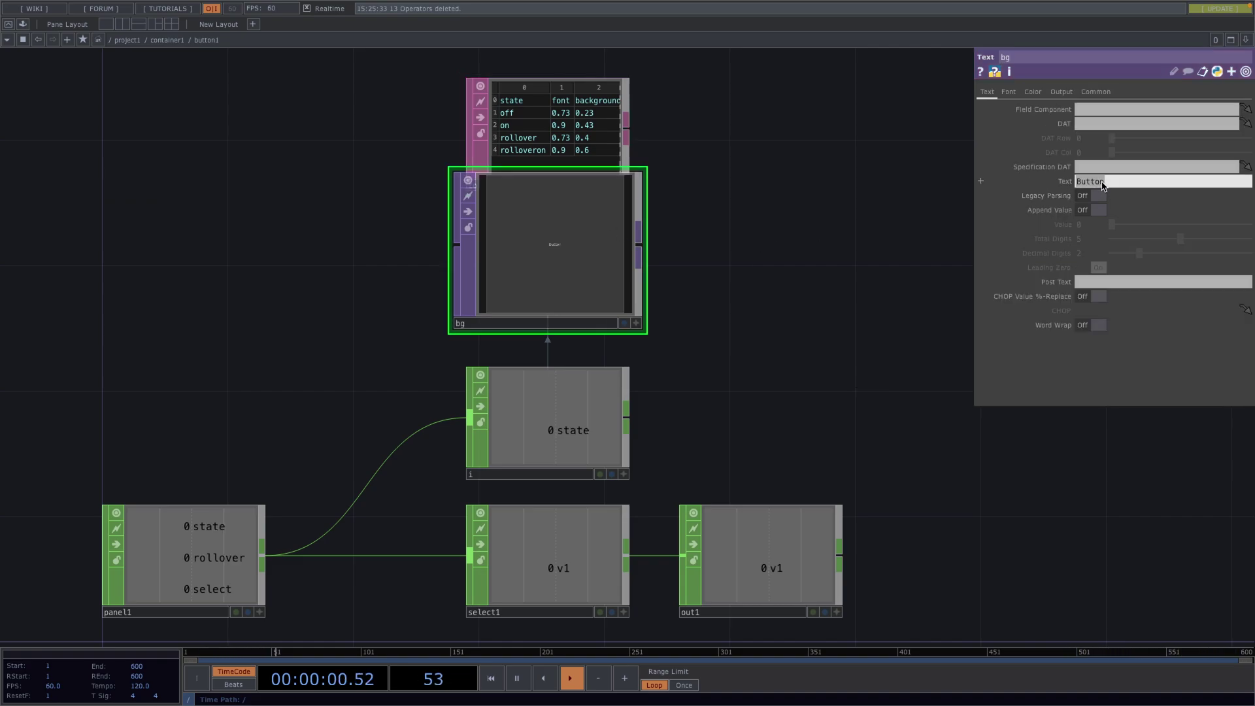
{"action": "left_click", "coordinate": [1102, 182]}
{"action": "type", "text": "Play"}
{"action": "key", "text": "Return"}
{"action": "left_click", "coordinate": [1010, 91]}
{"action": "left_click_drag", "start_coordinate": [1135, 226], "coordinate": [1230, 234]}
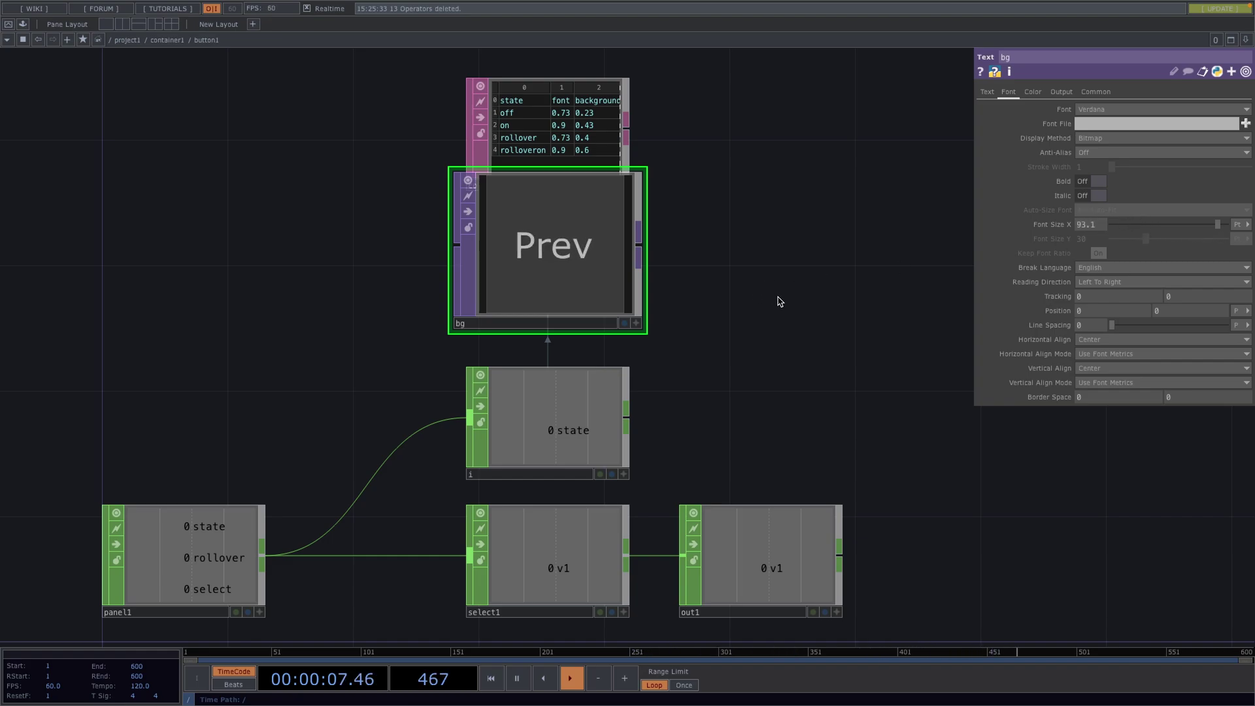
- Go back up to the container network and set button1's Button Type to Momentary
{"action": "scroll", "coordinate": [778, 297], "scroll_direction": "down", "scroll_amount": 4}
{"action": "scroll", "coordinate": [779, 298], "scroll_direction": "down", "scroll_amount": 6}
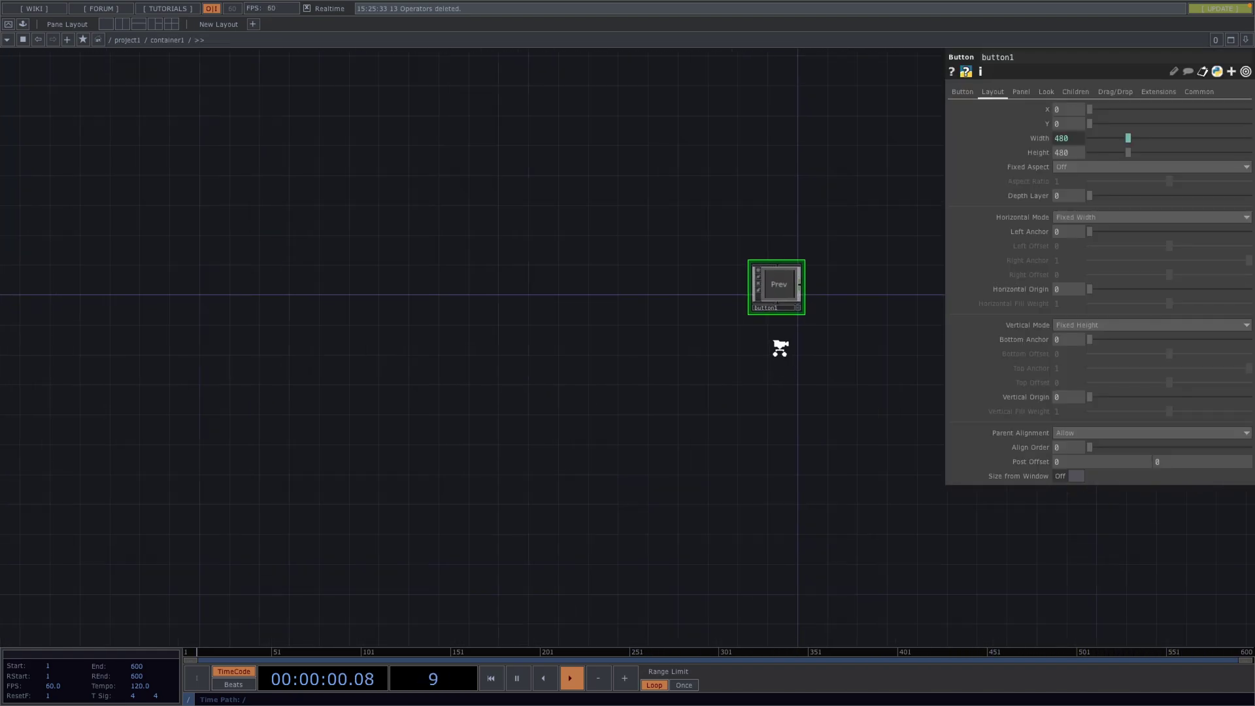
{"action": "left_click_drag", "start_coordinate": [697, 355], "coordinate": [600, 362]}
{"action": "scroll", "coordinate": [667, 273], "scroll_direction": "up", "scroll_amount": 3}
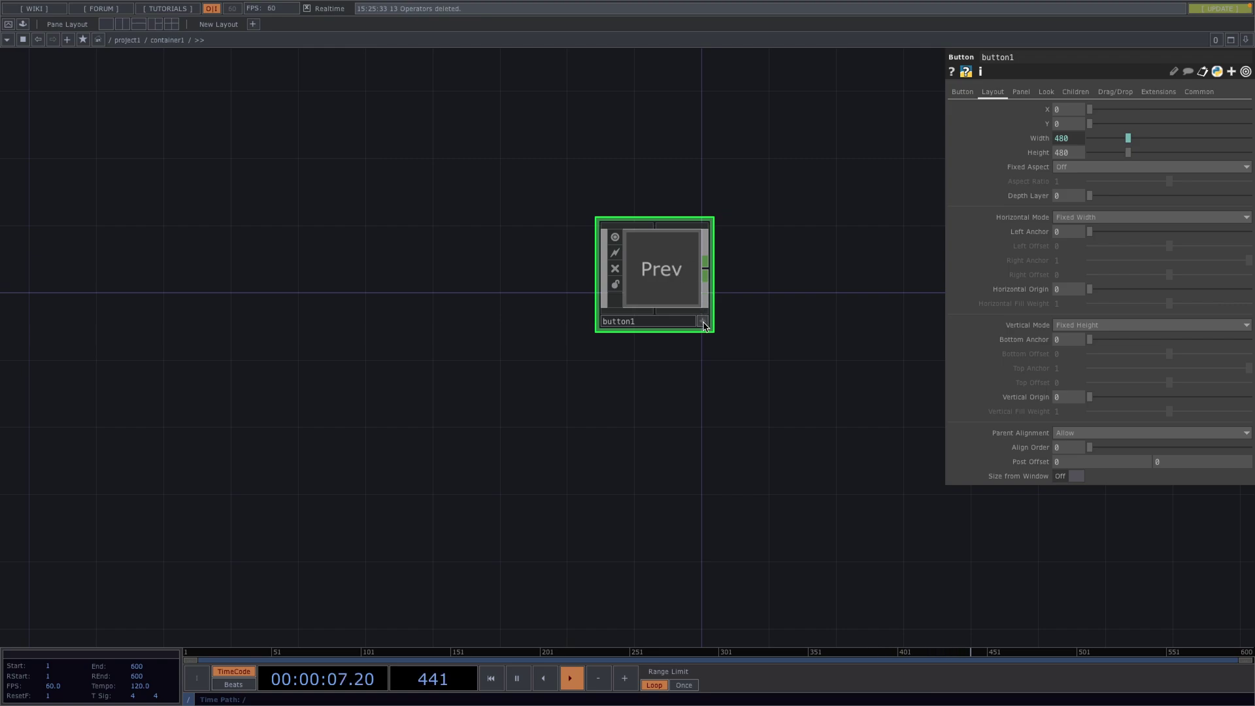
{"action": "scroll", "coordinate": [704, 316], "scroll_direction": "up", "scroll_amount": 2}
{"action": "left_click", "coordinate": [964, 95]}
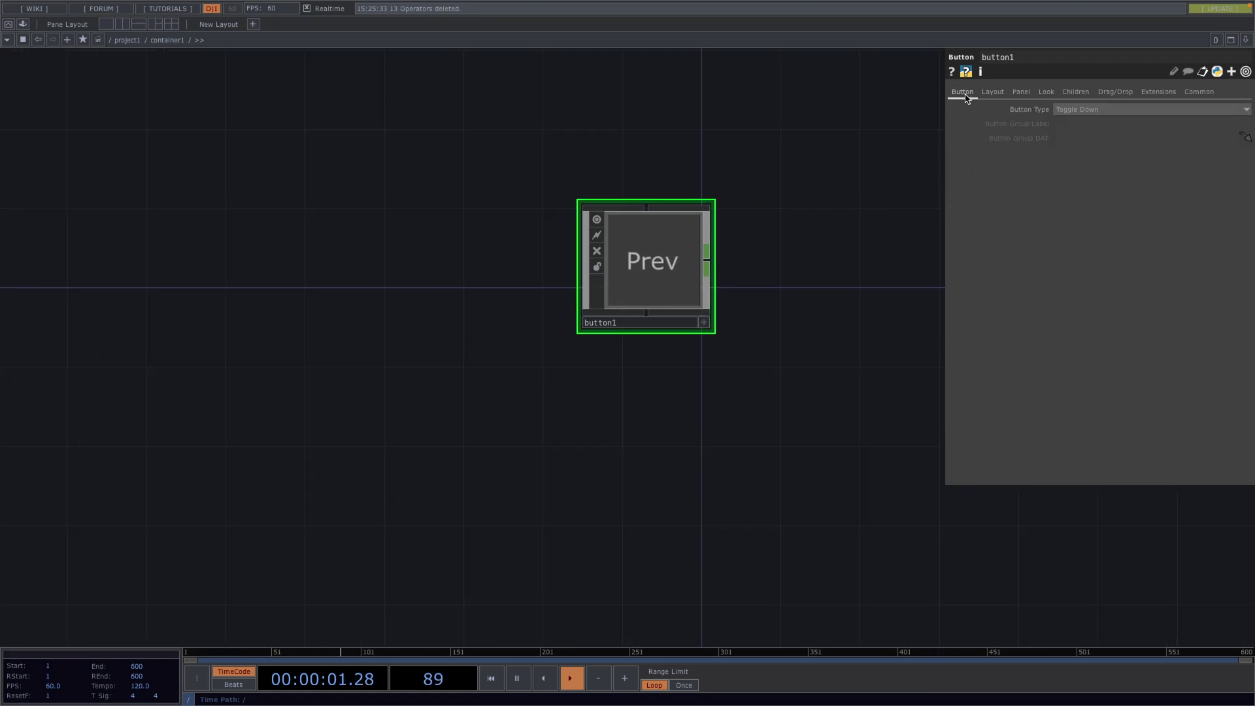
{"action": "left_click", "coordinate": [1101, 110]}
{"action": "left_click", "coordinate": [1075, 124]}
- Inside button1, shift out1 away from select1 and add a CHOP Execute DAT that watches select1
{"action": "double_click", "coordinate": [678, 280]}
{"action": "left_click_drag", "start_coordinate": [724, 430], "coordinate": [647, 186]}
{"action": "scroll", "coordinate": [646, 187], "scroll_direction": "down", "scroll_amount": 3}
{"action": "left_click_drag", "start_coordinate": [681, 300], "coordinate": [861, 320]}
{"action": "left_click", "coordinate": [861, 298]}
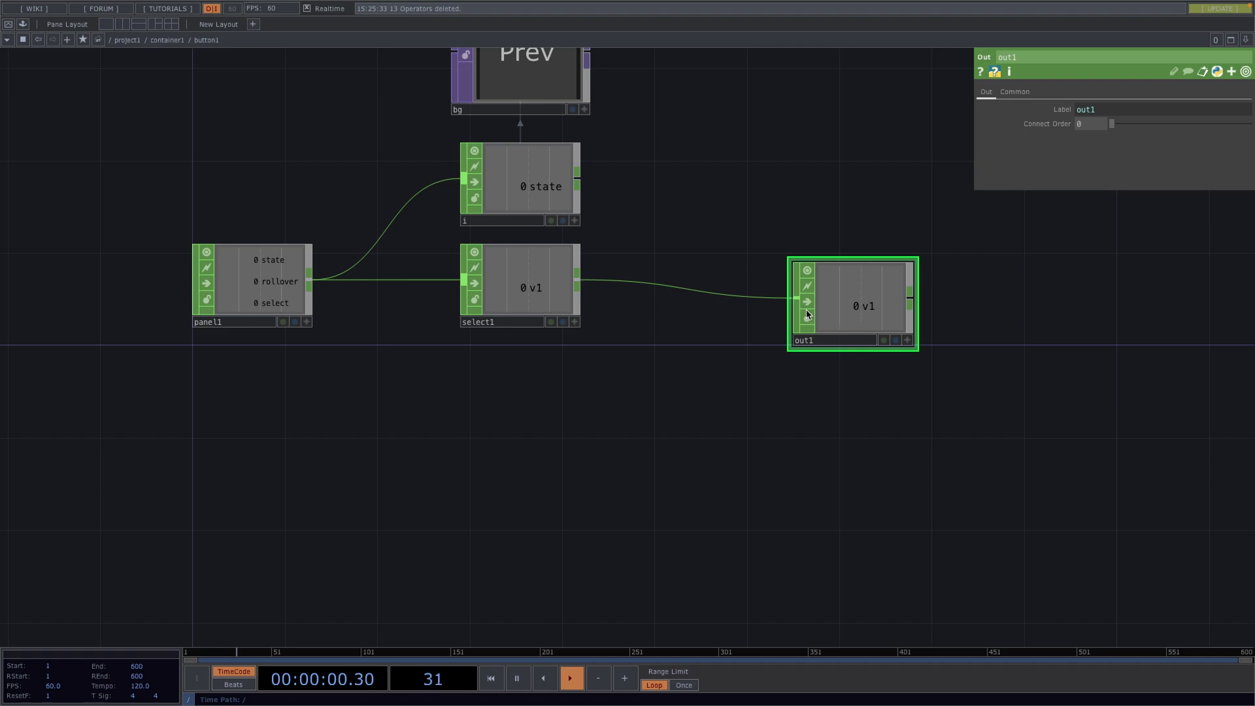
{"action": "right_click", "coordinate": [674, 290]}
{"action": "left_click", "coordinate": [696, 274]}
{"action": "left_click", "coordinate": [514, 148]}
{"action": "left_click", "coordinate": [720, 507]}
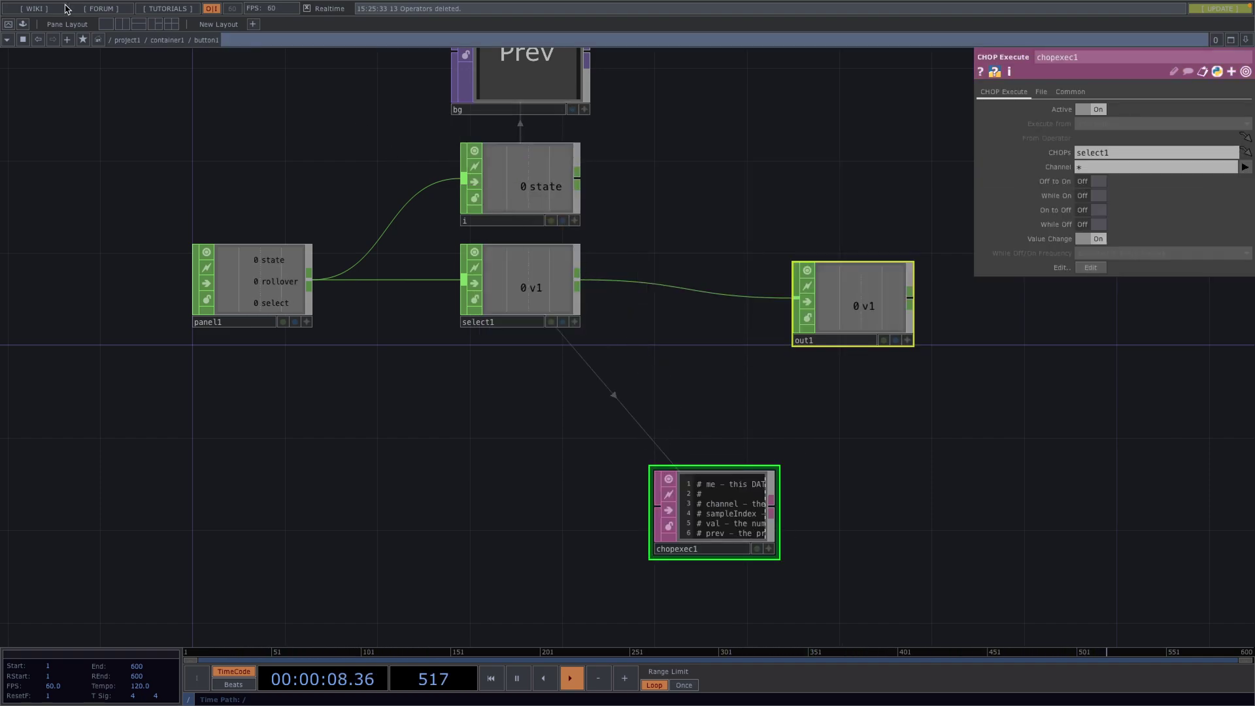
- Split the workspace into two side-by-side panes and open chopexec1's script in a Textport and DATs pane
{"action": "left_click", "coordinate": [123, 24]}
{"action": "left_click", "coordinate": [635, 40]}
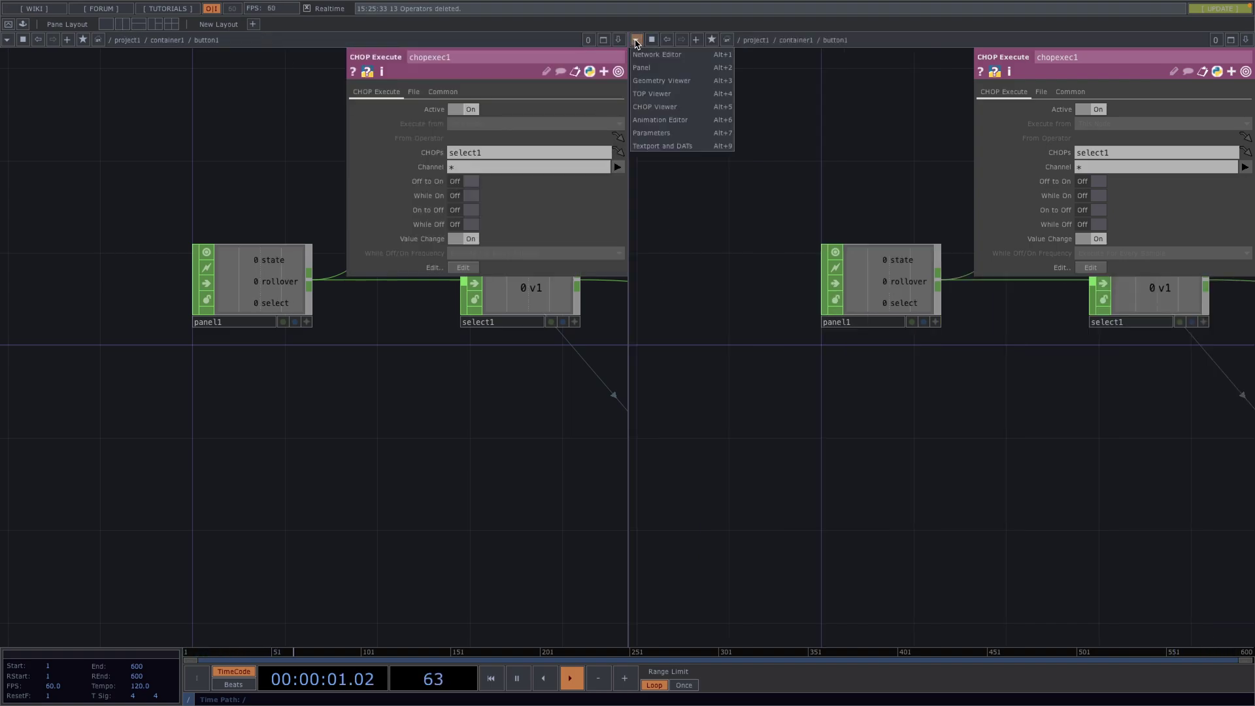
{"action": "left_click", "coordinate": [674, 132]}
{"action": "left_click_drag", "start_coordinate": [462, 388], "coordinate": [187, 331]}
{"action": "left_click_drag", "start_coordinate": [456, 431], "coordinate": [771, 349]}
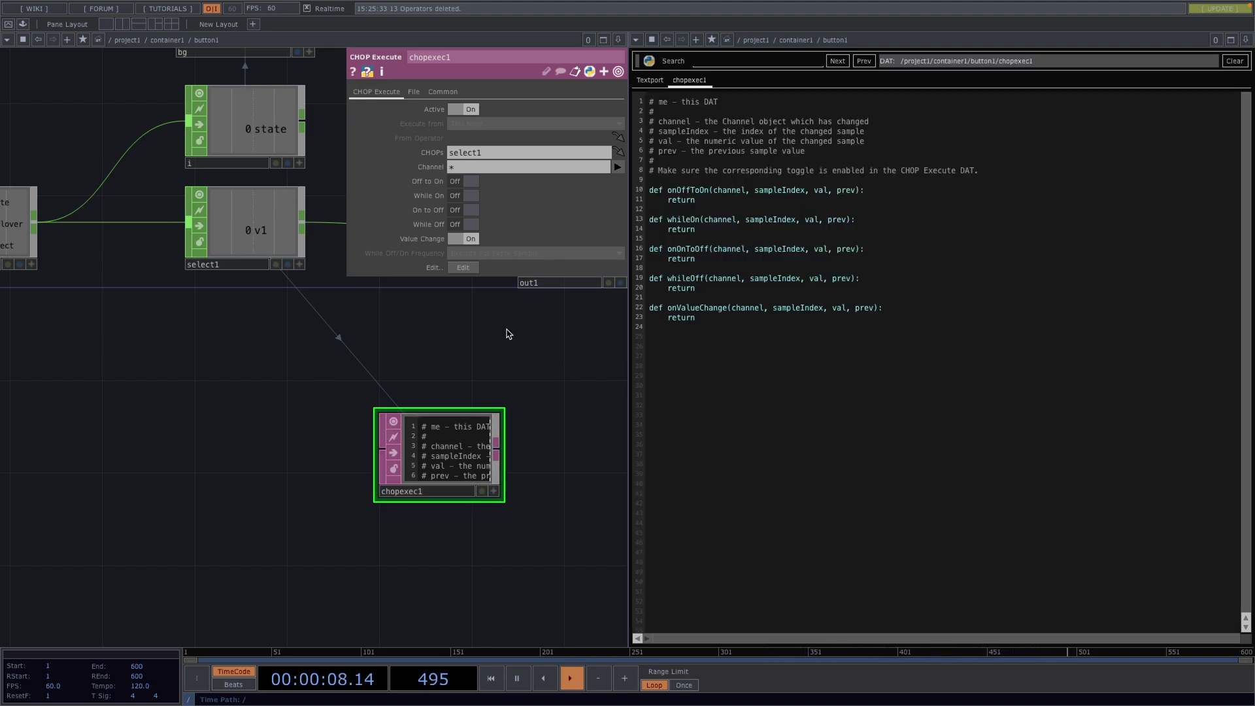
- Make chopexec1 respond to Off to On instead of Value Change, and delete its header comments and every callback except onOffToOn
{"action": "left_click", "coordinate": [461, 183]}
{"action": "left_click", "coordinate": [461, 238]}
{"action": "left_click_drag", "start_coordinate": [745, 347], "coordinate": [641, 222]}
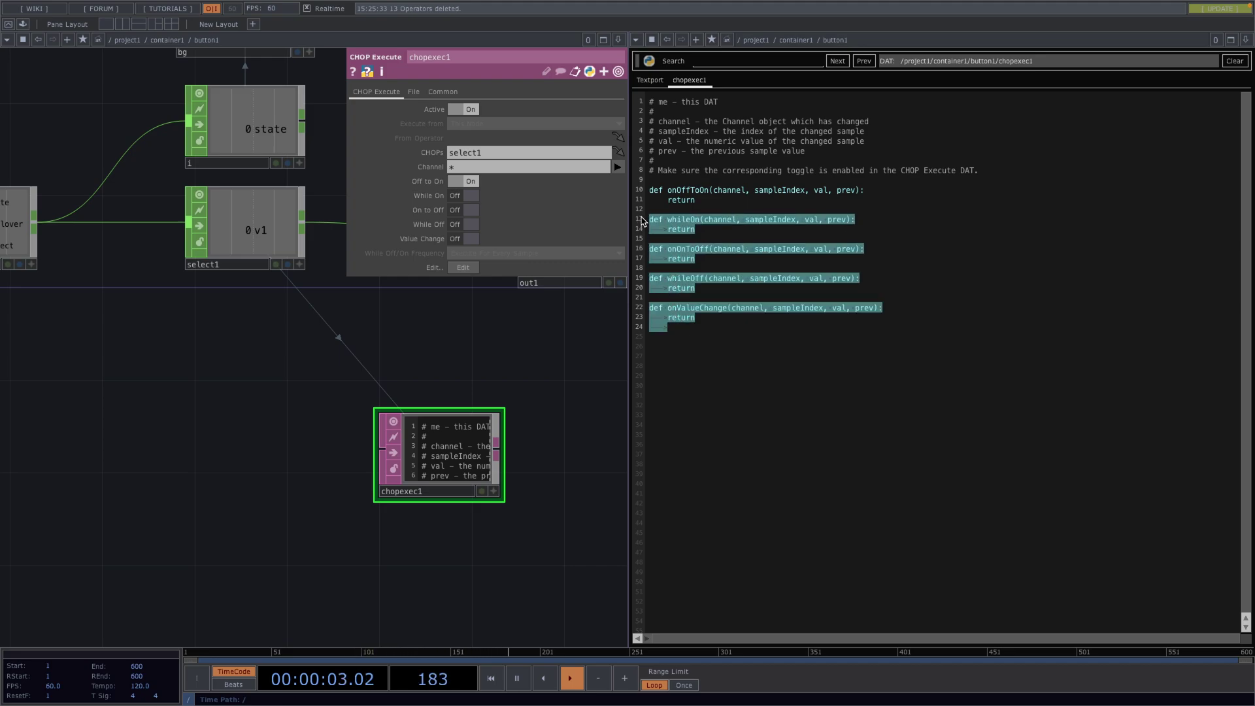
{"action": "key", "text": "BackSpace"}
{"action": "left_click_drag", "start_coordinate": [684, 172], "coordinate": [600, 65]}
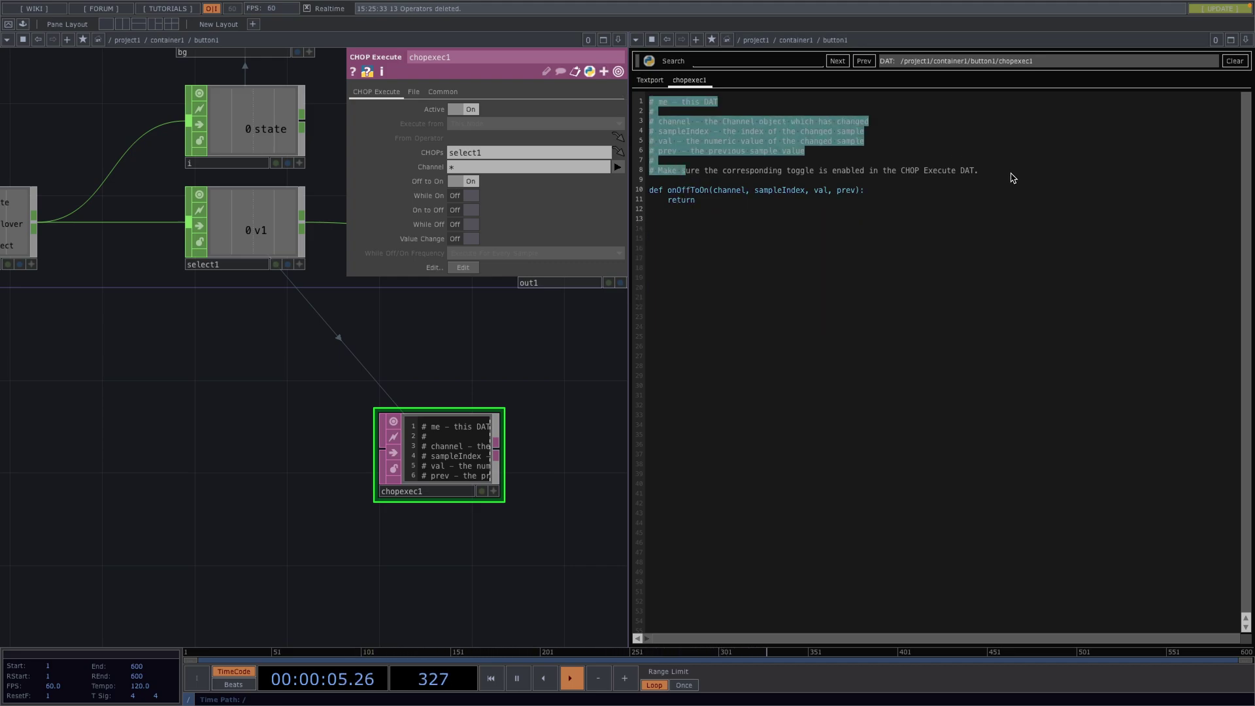
{"action": "left_click_drag", "start_coordinate": [1012, 179], "coordinate": [726, 155]}
{"action": "key", "text": "BackSpace"}
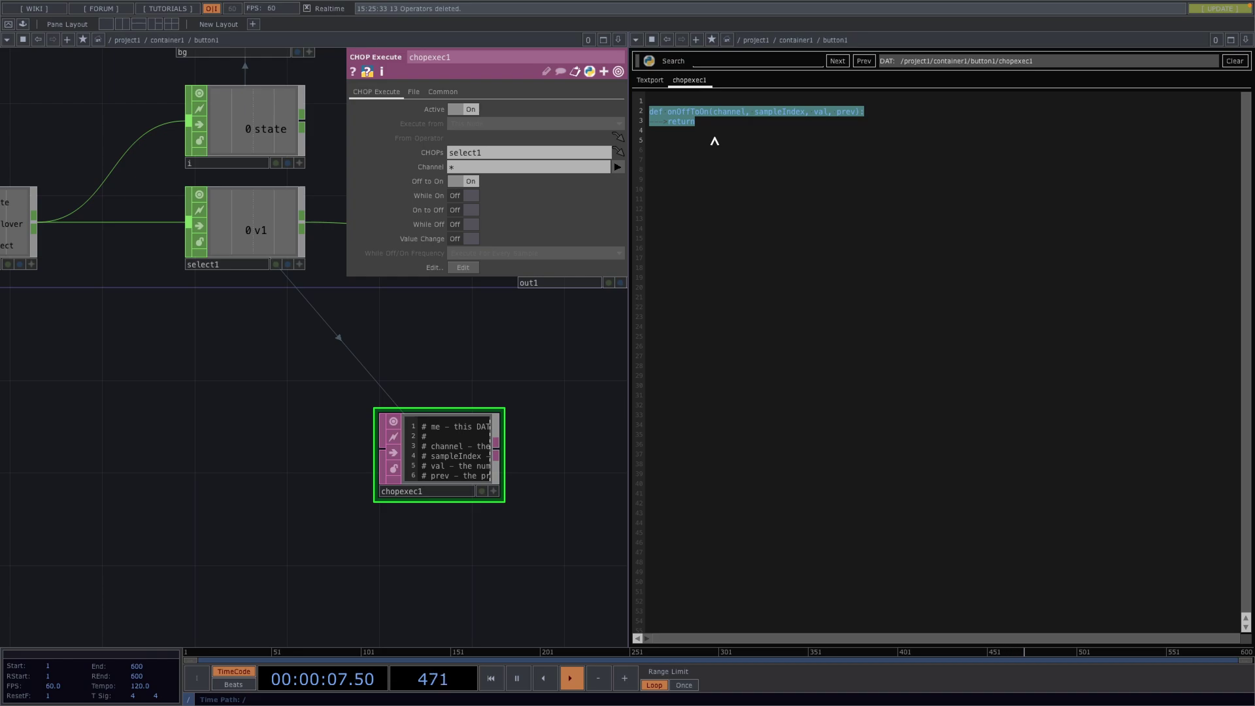
- Replace the return line in onOffToOn with op('/project1/midiout1').sendNoteOn(1, parent().digits)
{"action": "left_click", "coordinate": [716, 138]}
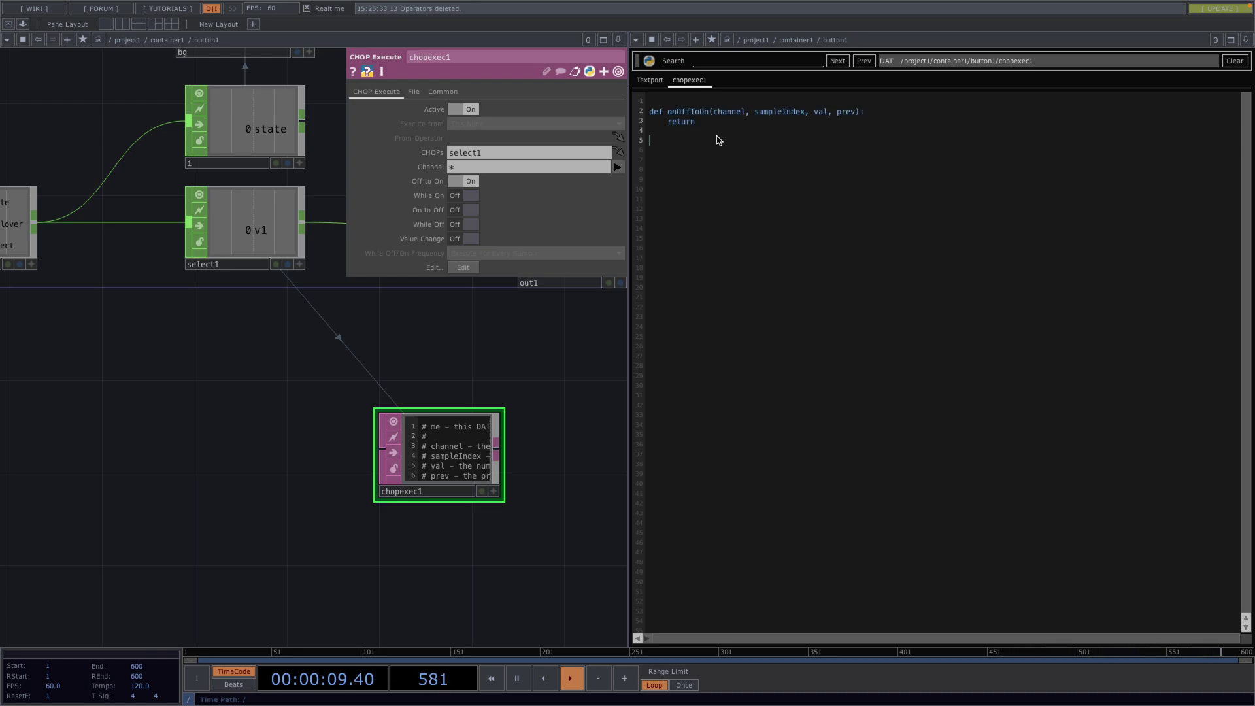
{"action": "double_click", "coordinate": [685, 123]}
{"action": "type", "text": "o"}
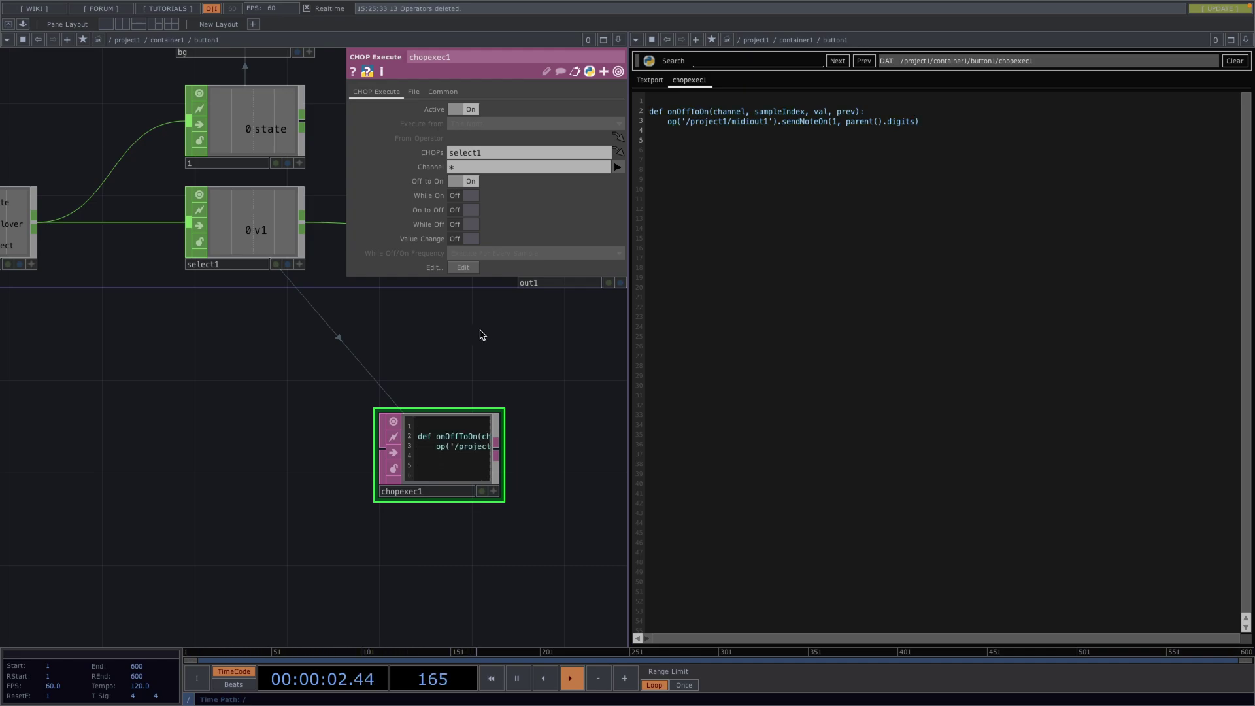
- Return to the container network, hide the parameters and preview the Prev button with its viewer temporarily active
{"action": "scroll", "coordinate": [481, 335], "scroll_direction": "down", "scroll_amount": 10}
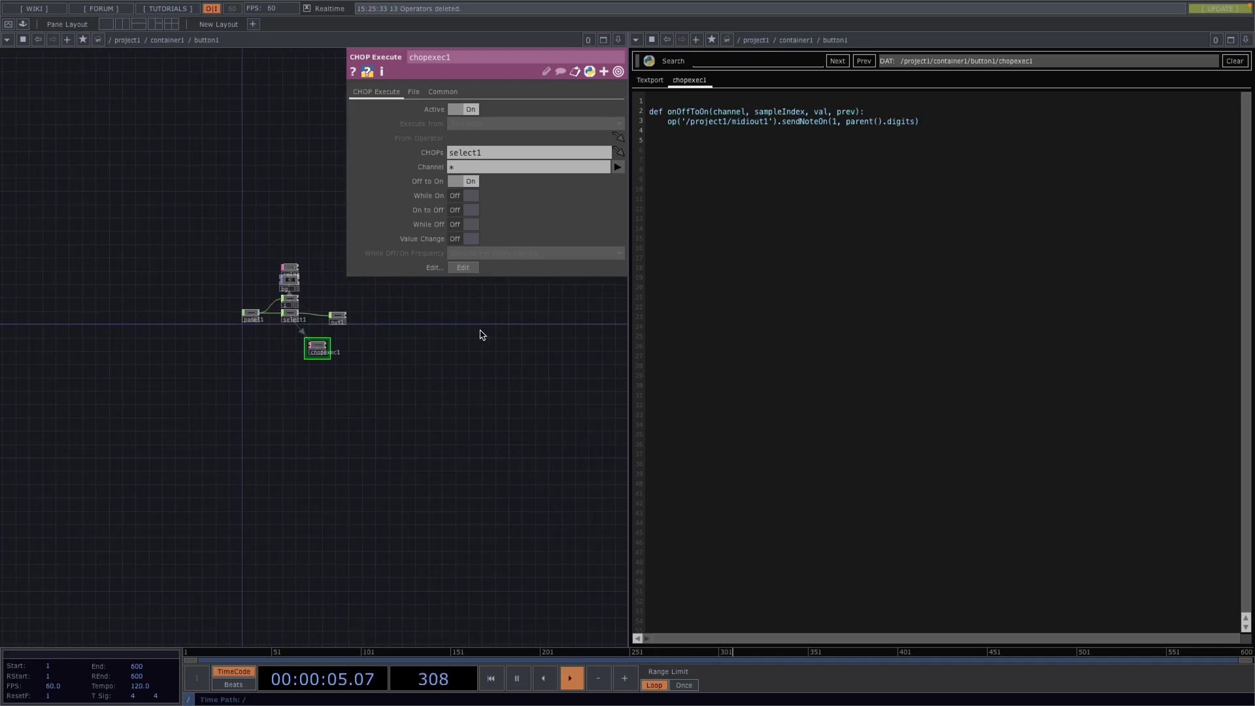
{"action": "left_click_drag", "start_coordinate": [432, 528], "coordinate": [222, 534]}
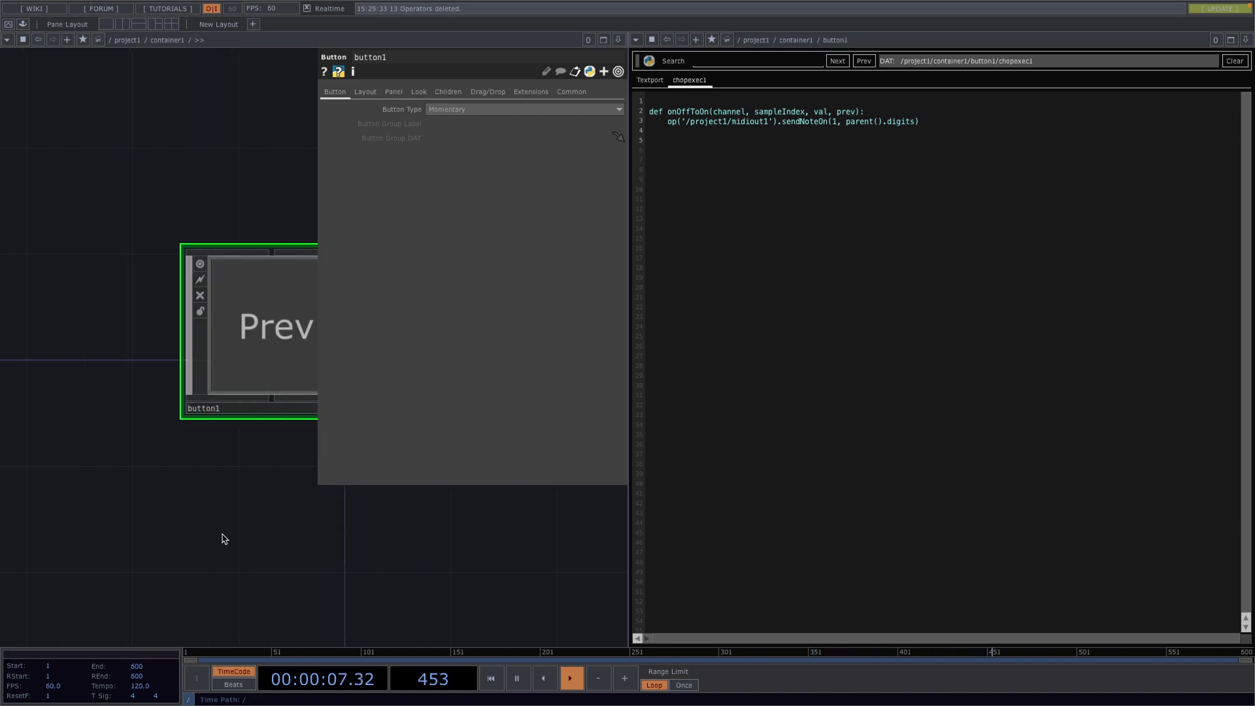
{"action": "key", "text": "p"}
{"action": "left_click", "coordinate": [350, 408]}
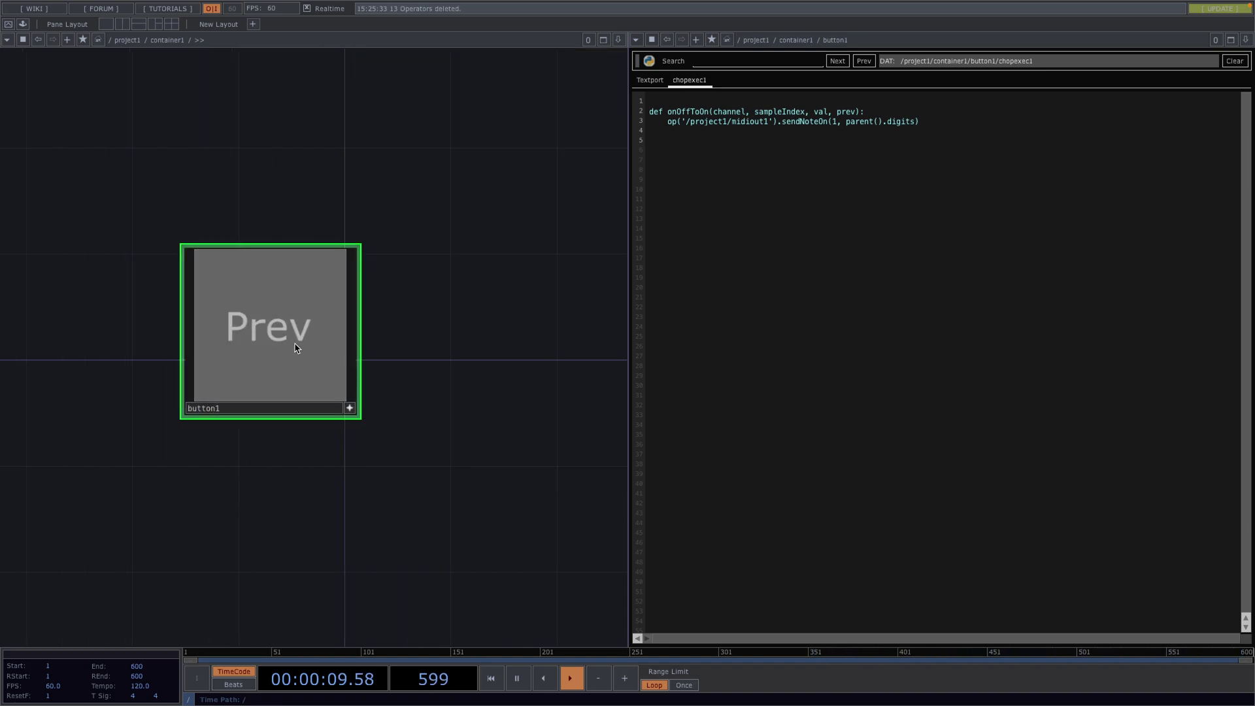
{"action": "scroll", "coordinate": [460, 513], "scroll_direction": "up", "scroll_amount": 2}
{"action": "scroll", "coordinate": [460, 514], "scroll_direction": "down", "scroll_amount": 3}
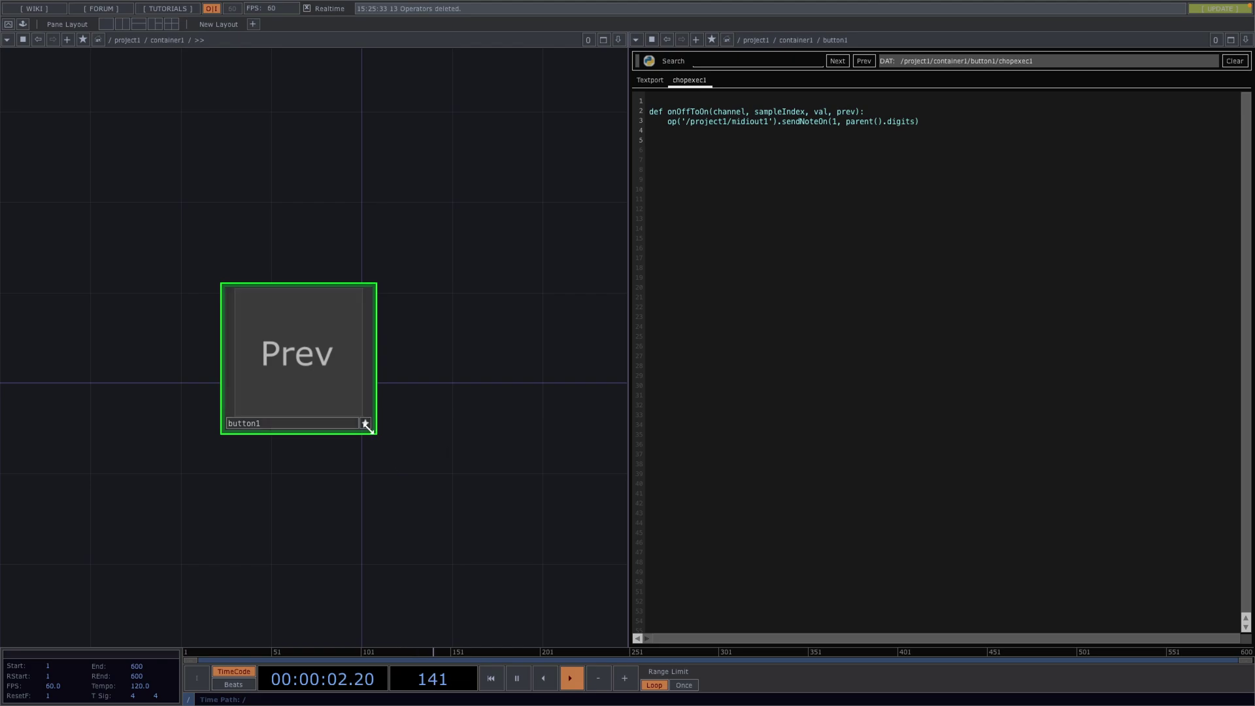
{"action": "left_click", "coordinate": [366, 423]}
- Paste two copies of button1 and line them up in a row beside the original
{"action": "scroll", "coordinate": [366, 423], "scroll_direction": "down", "scroll_amount": 2}
{"action": "left_click_drag", "start_coordinate": [414, 471], "coordinate": [409, 435]}
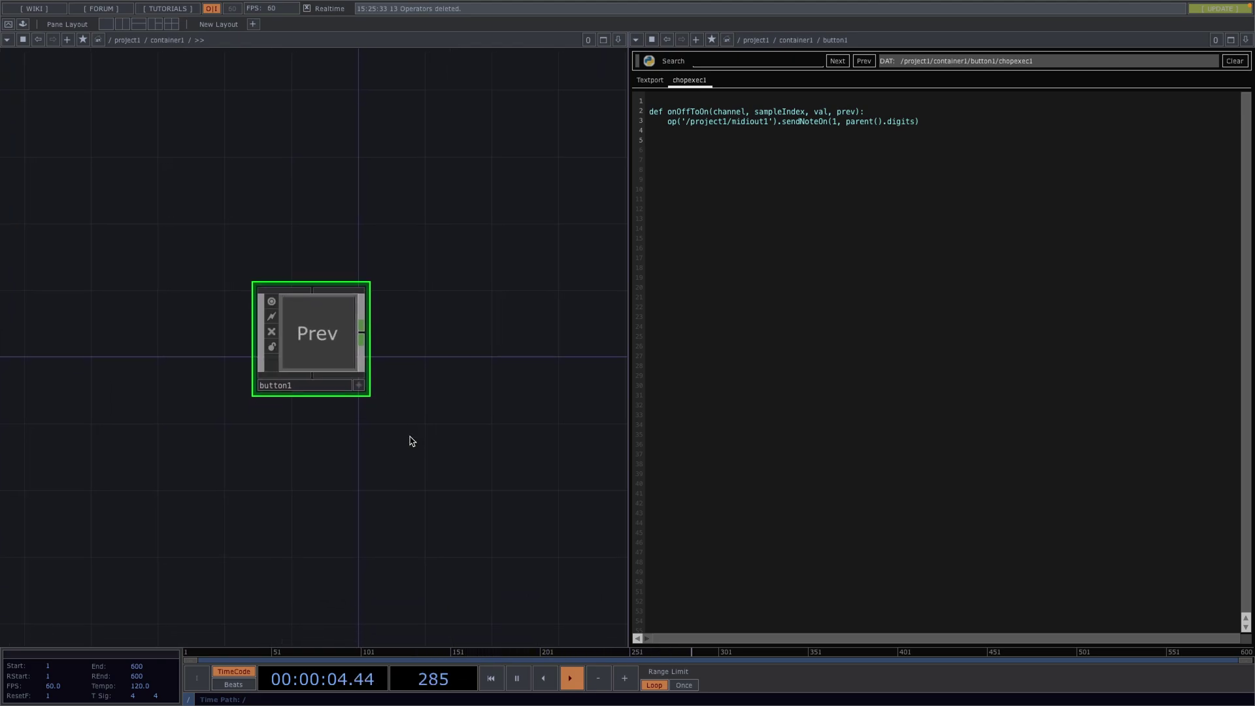
{"action": "key", "text": "ctrl+v"}
{"action": "left_click_drag", "start_coordinate": [311, 456], "coordinate": [451, 358]}
{"action": "left_click_drag", "start_coordinate": [436, 468], "coordinate": [286, 468]}
{"action": "key", "text": "ctrl+v"}
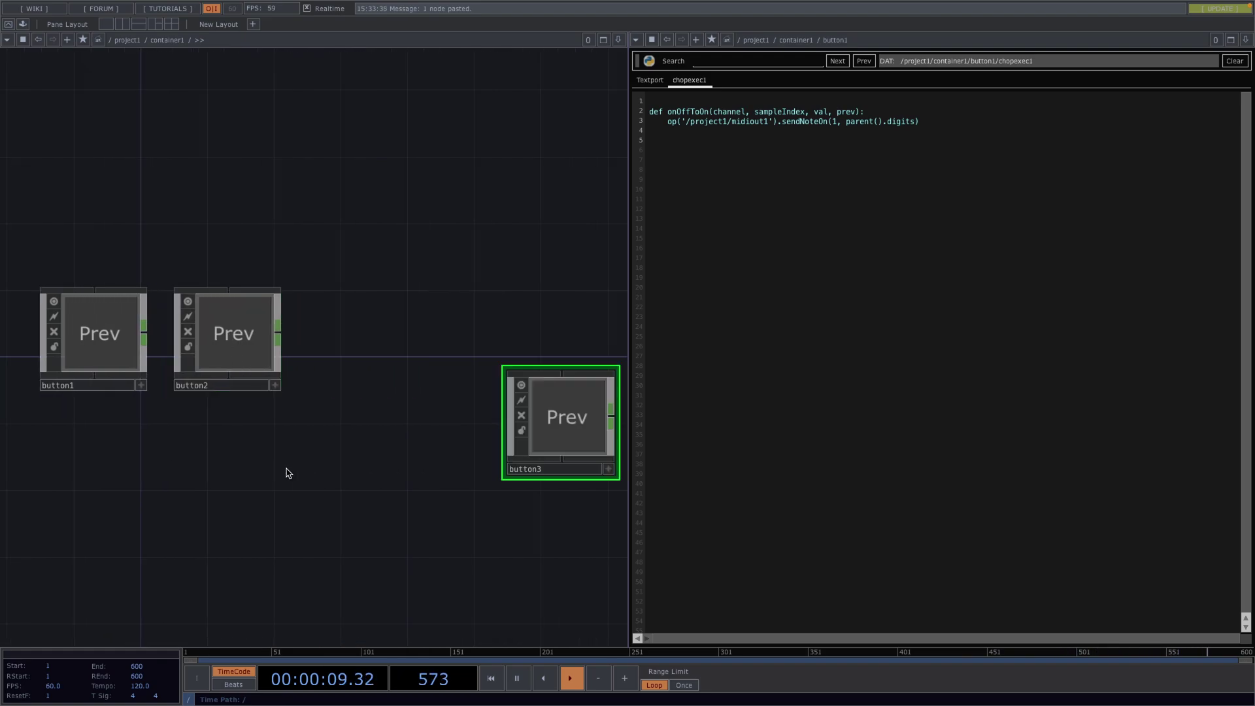
{"action": "left_click_drag", "start_coordinate": [560, 448], "coordinate": [370, 359]}
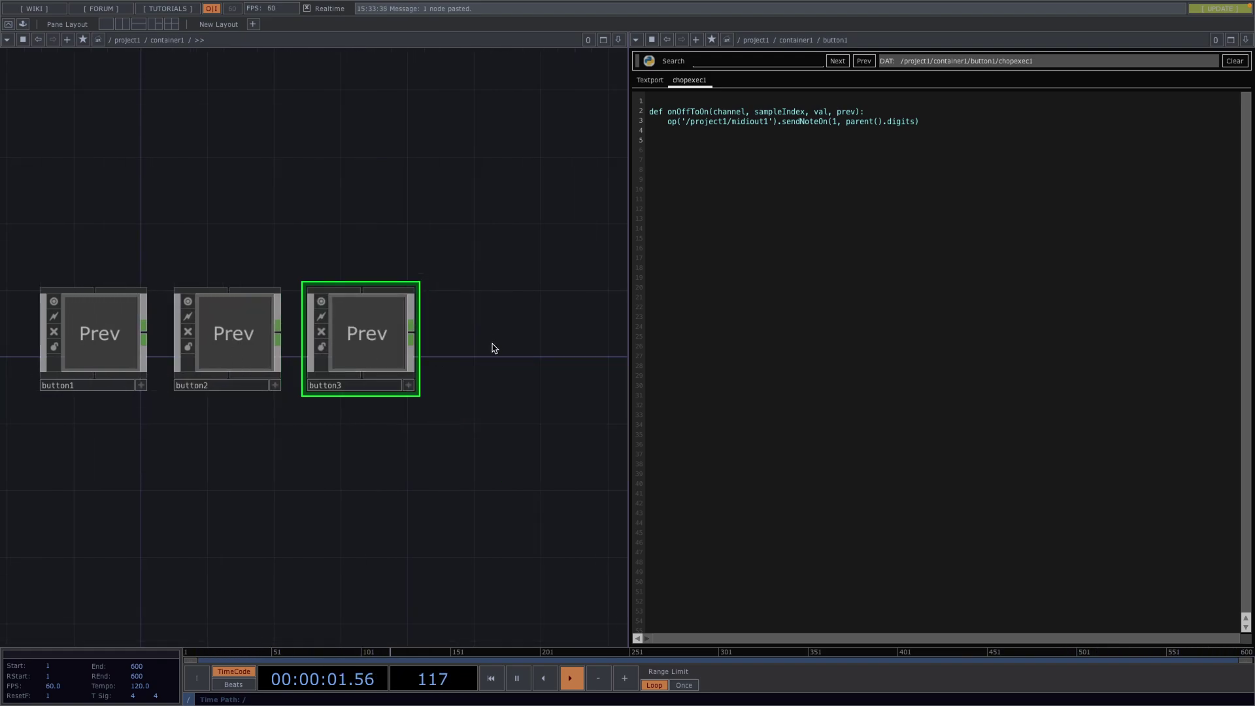
- Paste a fourth copy of the button and place it at the end of the row beside button3
{"action": "key", "text": "ctrl+v"}
{"action": "left_click_drag", "start_coordinate": [563, 451], "coordinate": [481, 364]}
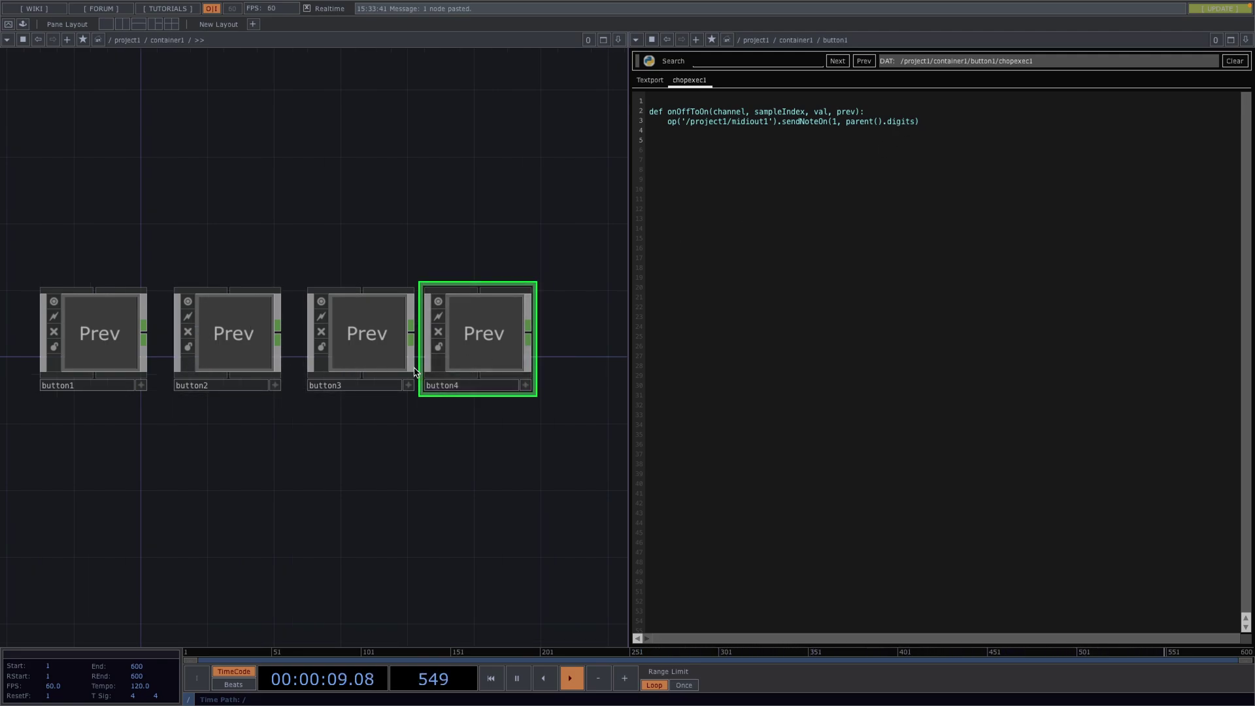
{"action": "left_click_drag", "start_coordinate": [487, 336], "coordinate": [520, 337]}
- Set the text of the bg operator inside button2 to Next and return to the container network
{"action": "left_click_drag", "start_coordinate": [297, 474], "coordinate": [401, 475]}
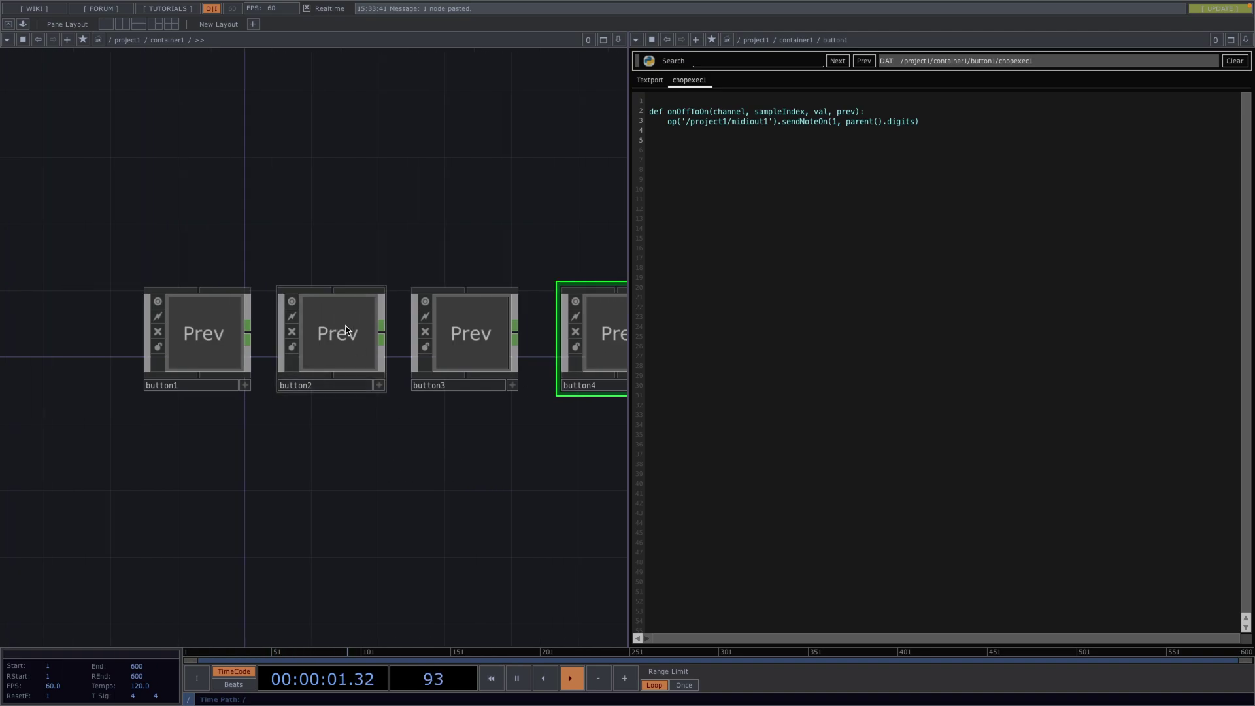
{"action": "key", "text": "i"}
{"action": "left_click_drag", "start_coordinate": [544, 200], "coordinate": [430, 325]}
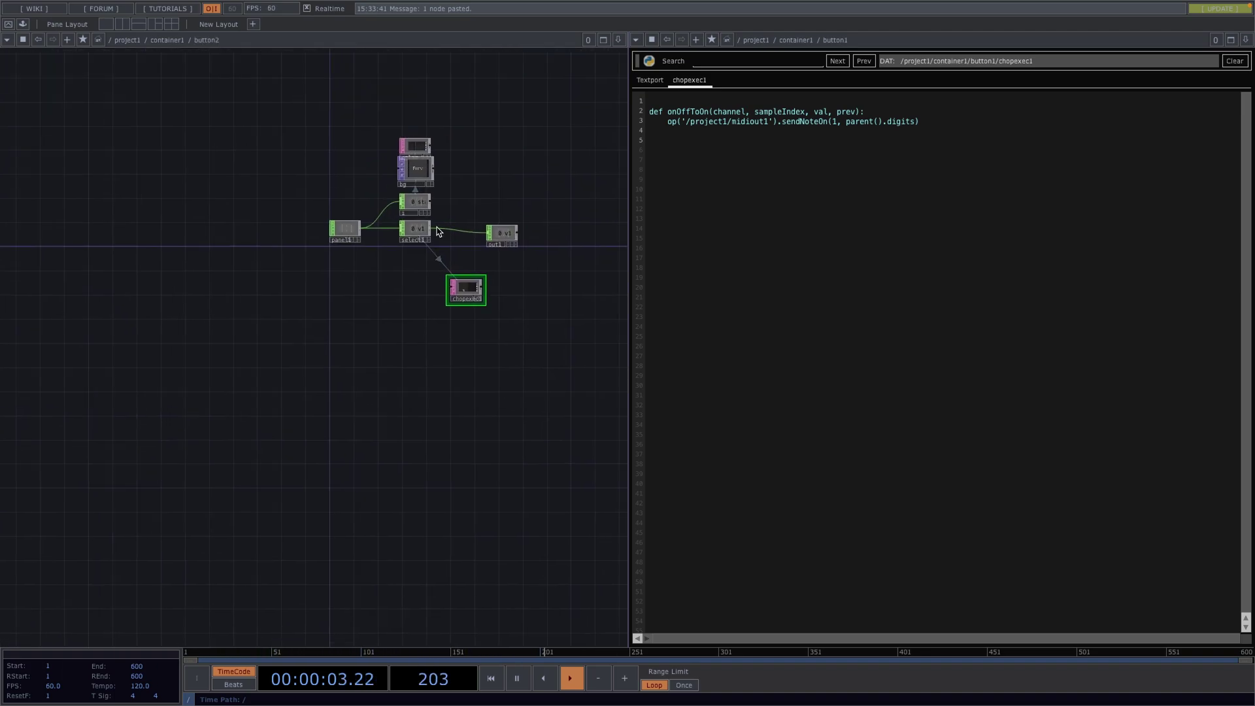
{"action": "left_click", "coordinate": [418, 168]}
{"action": "key", "text": "p"}
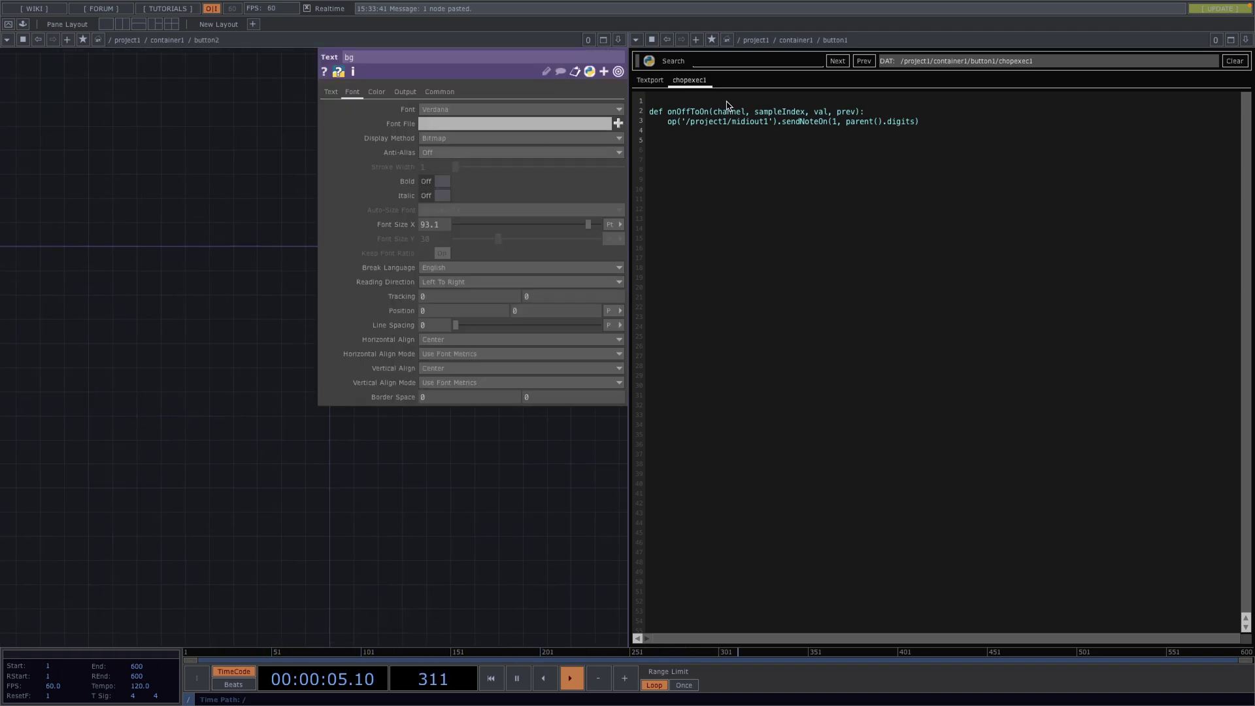
{"action": "left_click", "coordinate": [377, 92]}
{"action": "left_click", "coordinate": [331, 91]}
{"action": "left_click", "coordinate": [471, 183]}
{"action": "type", "text": "Next"}
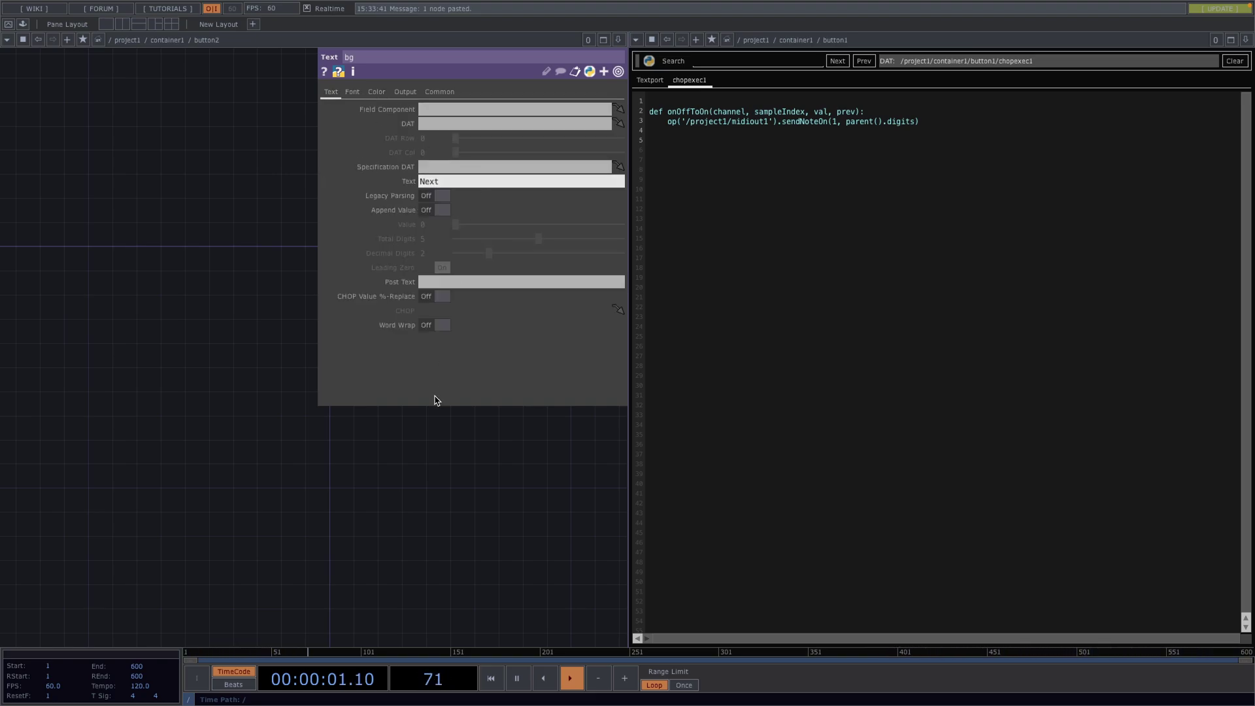
{"action": "left_click", "coordinate": [429, 433]}
{"action": "key", "text": "p"}
{"action": "key", "text": "u"}
{"action": "scroll", "coordinate": [431, 438], "scroll_direction": "down", "scroll_amount": 5}
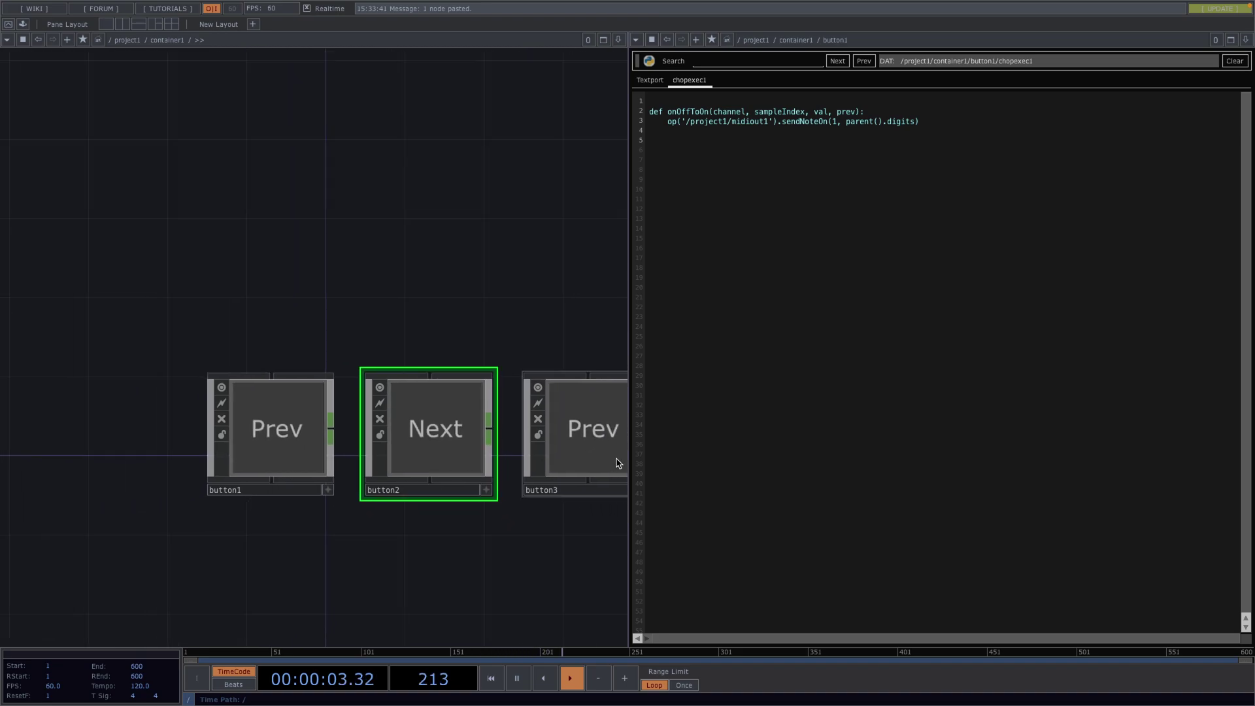
- Set the text of the bg operator inside button3 to 1 and go back up to the container network
{"action": "left_click", "coordinate": [457, 470]}
{"action": "left_click_drag", "start_coordinate": [230, 556], "coordinate": [131, 553]}
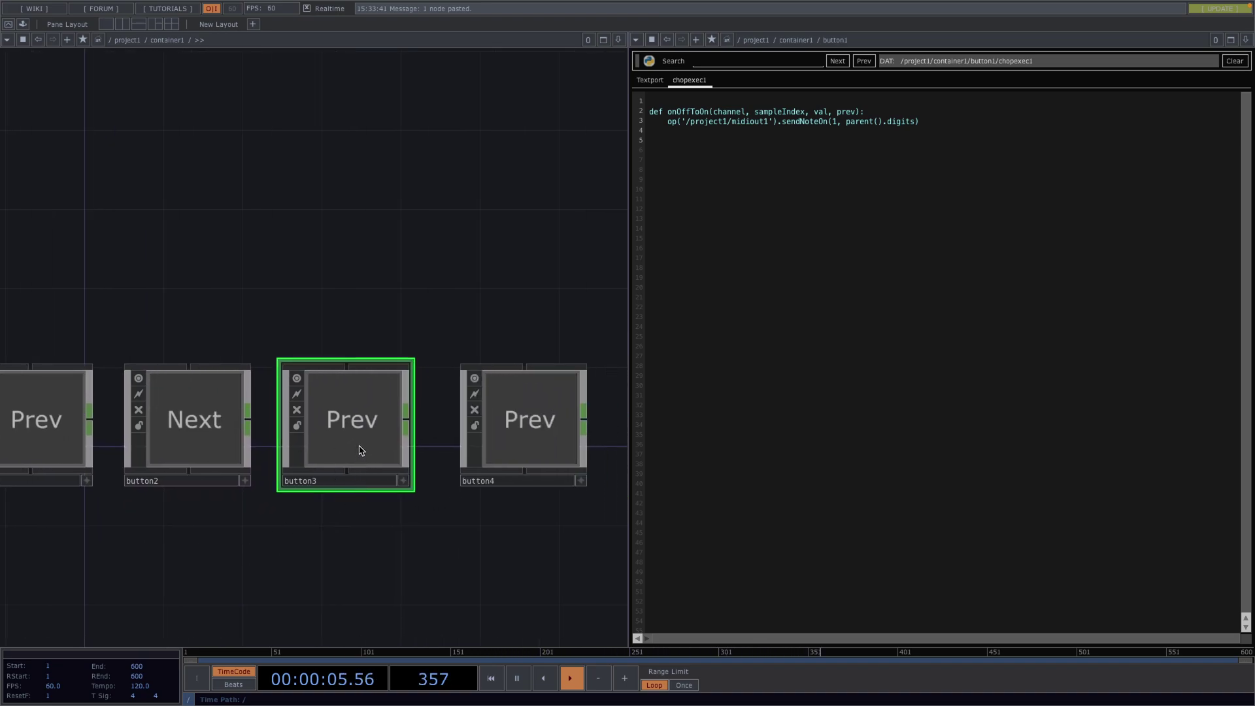
{"action": "scroll", "coordinate": [350, 434], "scroll_direction": "up", "scroll_amount": 5}
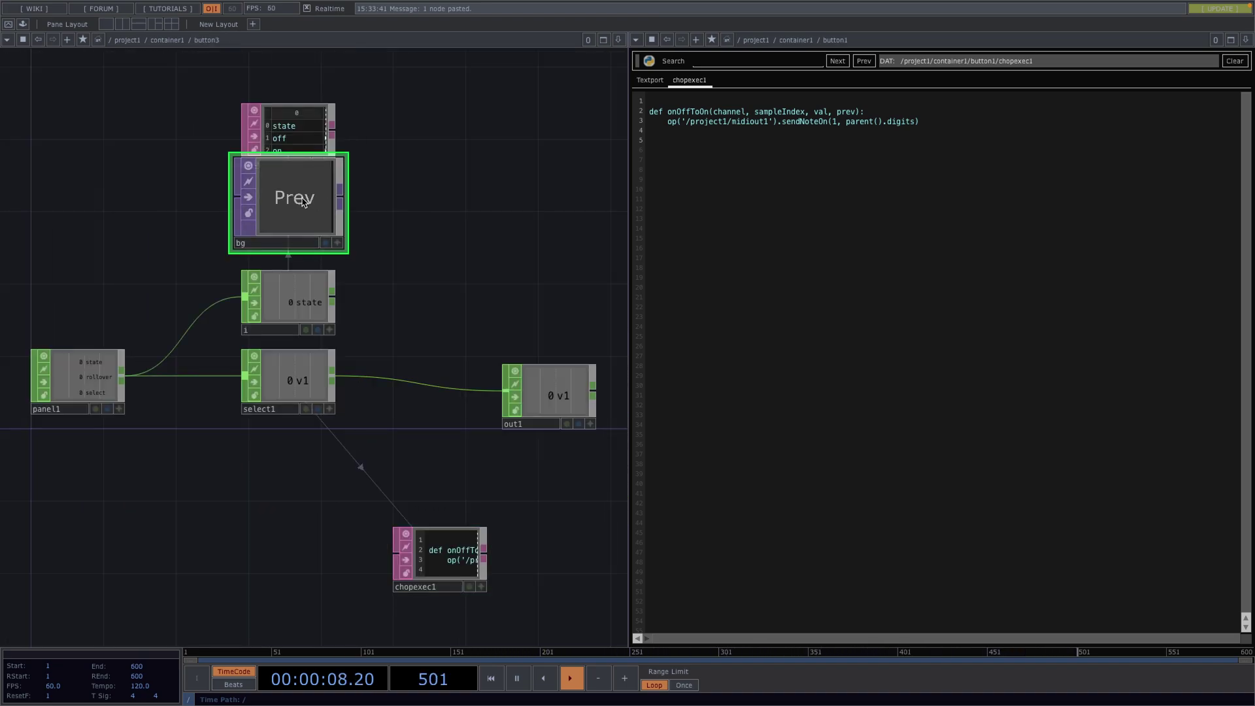
{"action": "key", "text": "p"}
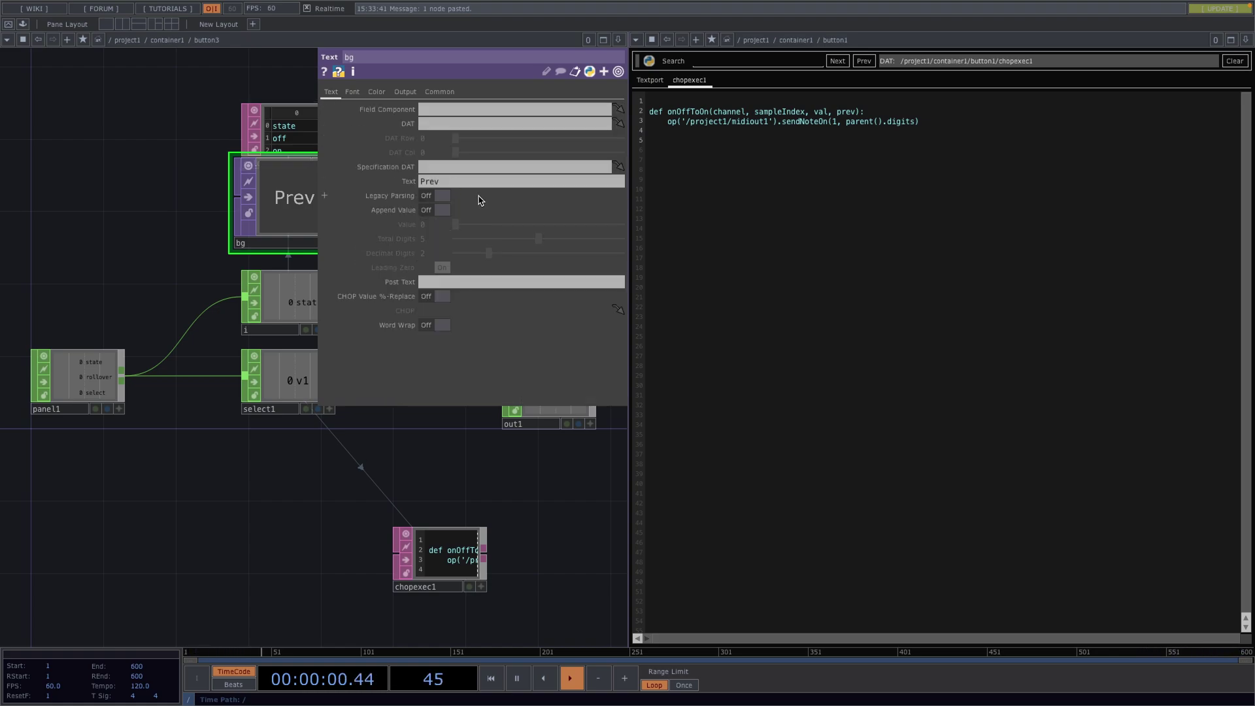
{"action": "left_click", "coordinate": [462, 185]}
{"action": "type", "text": "1"}
{"action": "key", "text": "Return"}
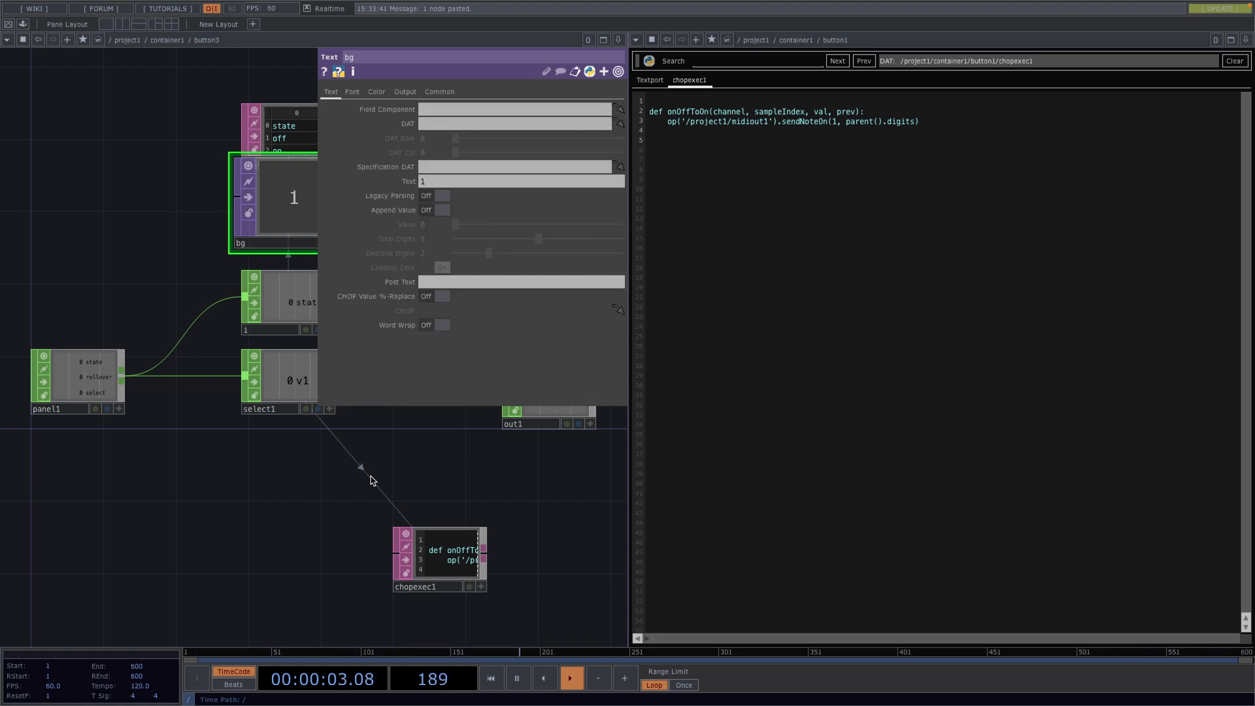
{"action": "scroll", "coordinate": [372, 481], "scroll_direction": "down", "scroll_amount": 5}
{"action": "key", "text": "u"}
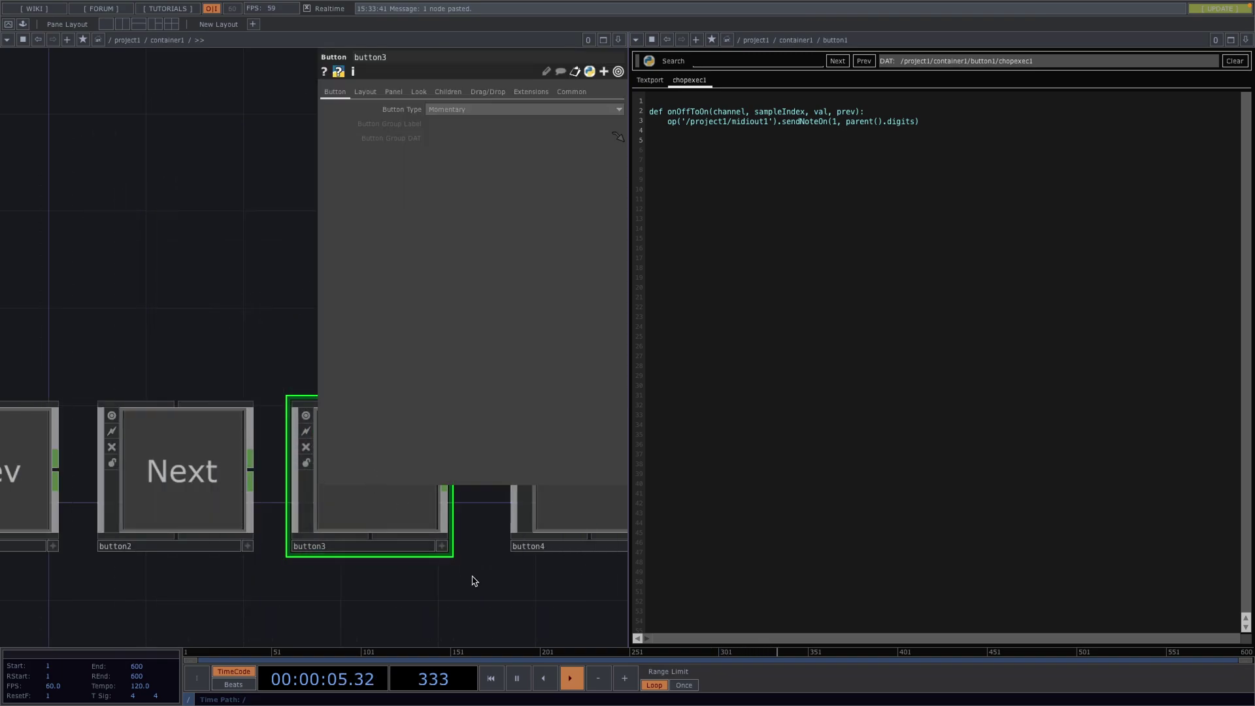
- Set the text of the bg operator inside button4 to 2 and return to the row of buttons
{"action": "left_click", "coordinate": [481, 513]}
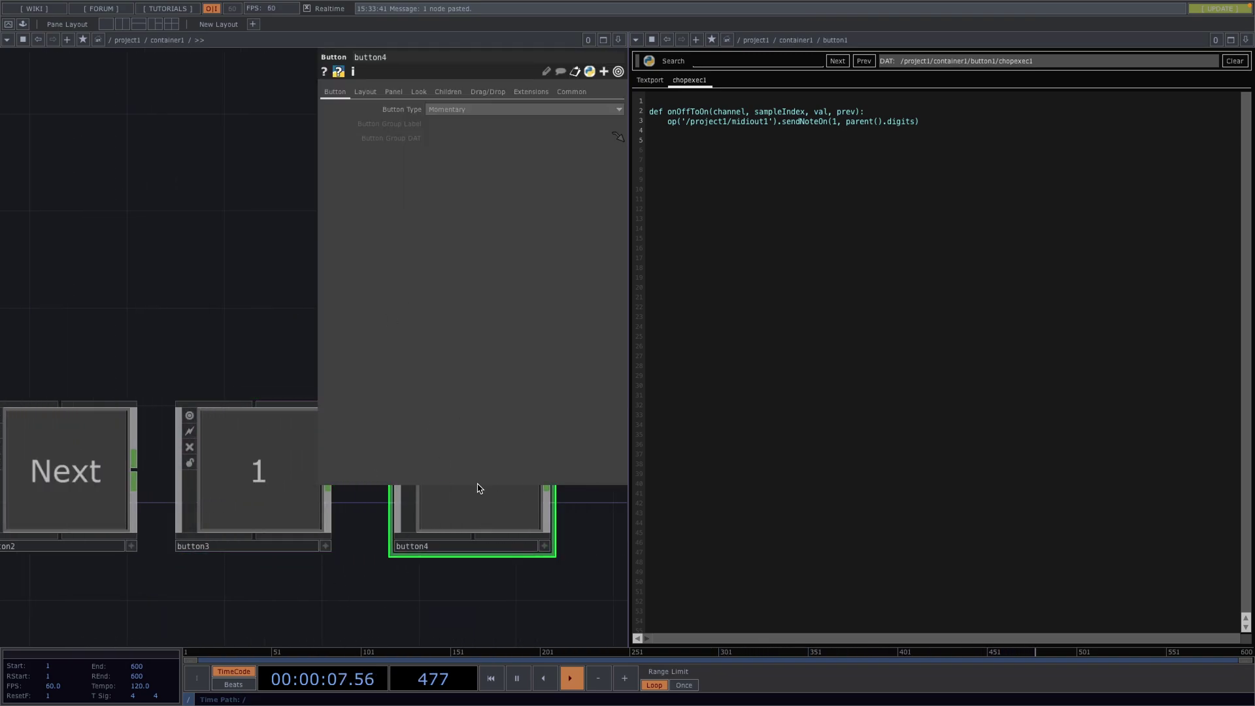
{"action": "key", "text": "i"}
{"action": "left_click", "coordinate": [157, 274]}
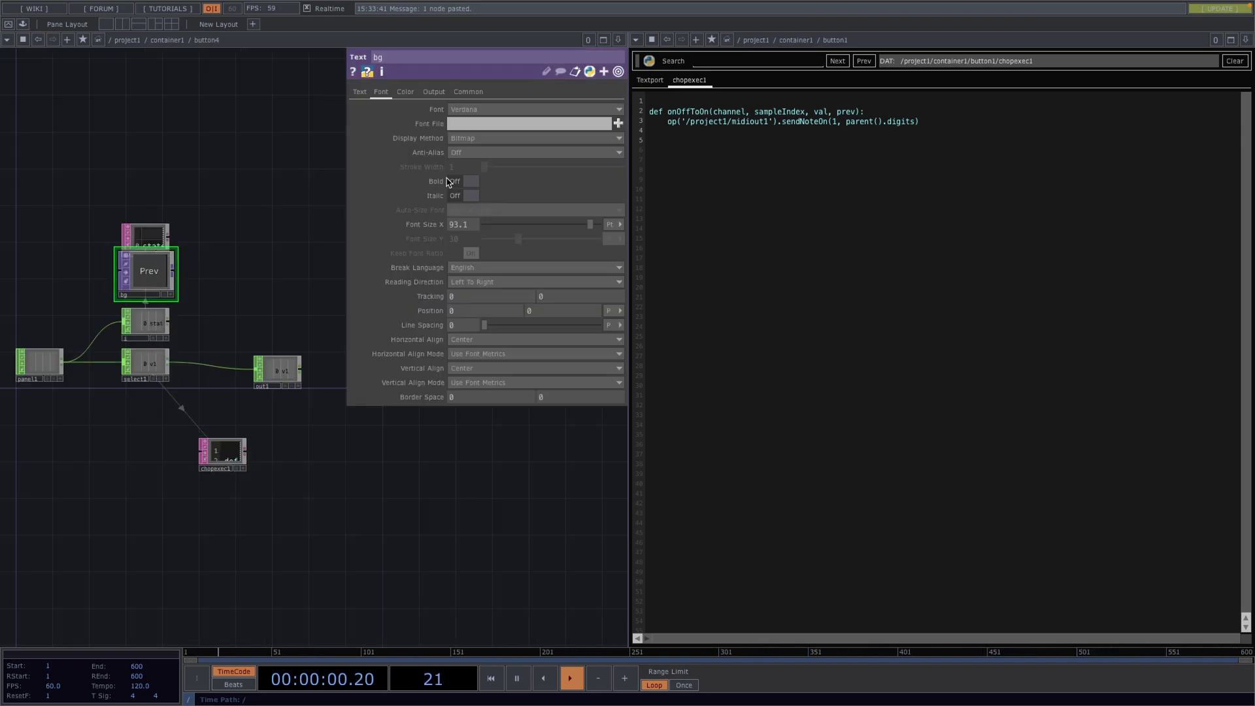
{"action": "left_click", "coordinate": [451, 181]}
{"action": "type", "text": "2"}
{"action": "key", "text": "Return"}
{"action": "scroll", "coordinate": [231, 538], "scroll_direction": "down", "scroll_amount": 5}
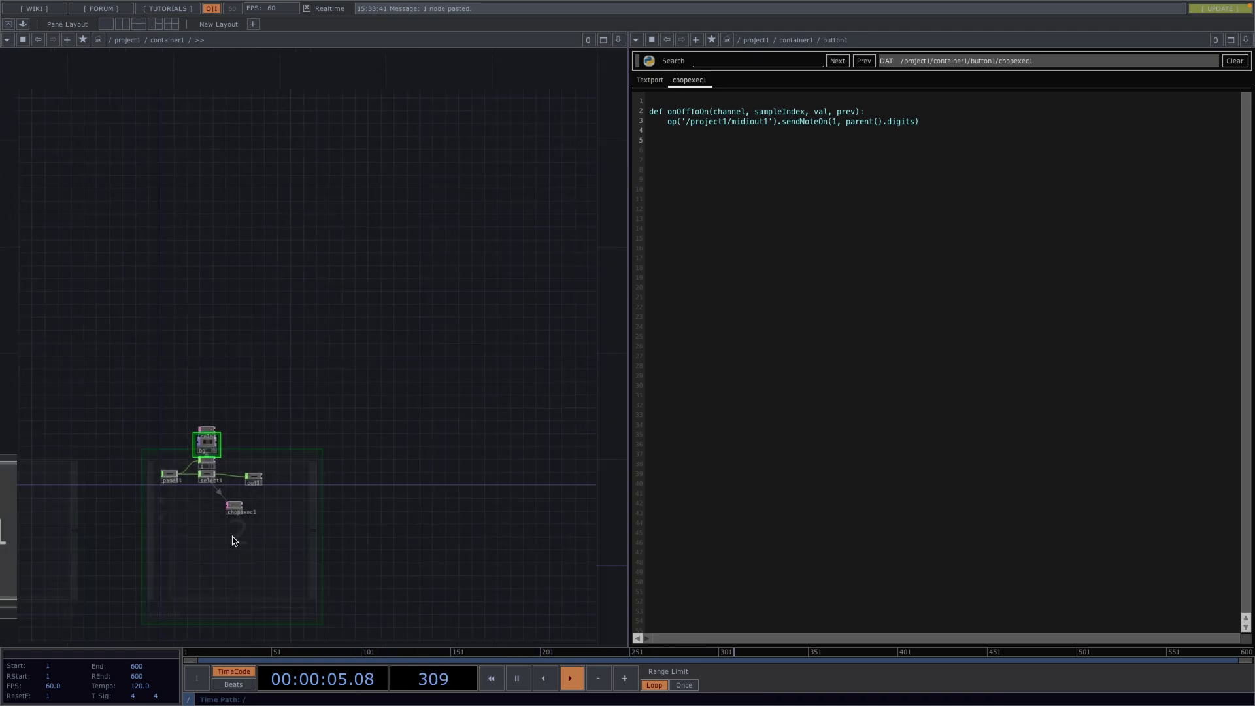
{"action": "scroll", "coordinate": [187, 596], "scroll_direction": "down", "scroll_amount": 10}
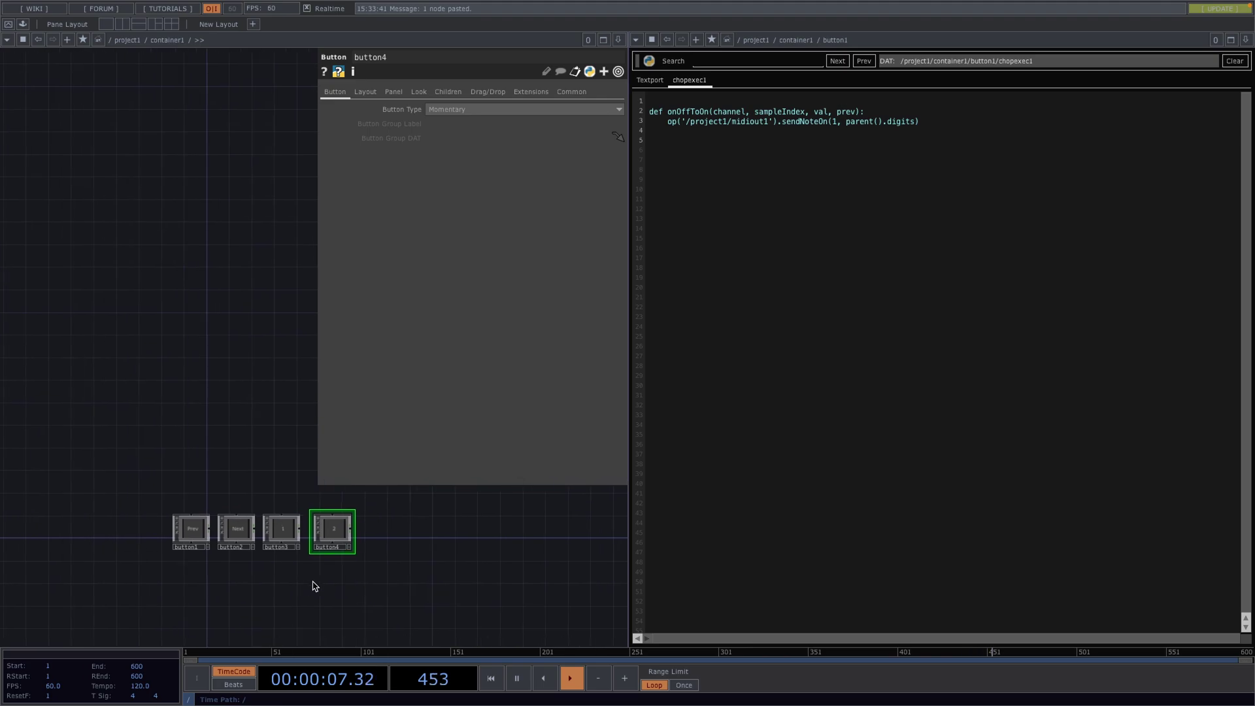
- Go up to project1 and set container1's width to 1920 and height to 480
{"action": "left_click_drag", "start_coordinate": [454, 571], "coordinate": [454, 515]}
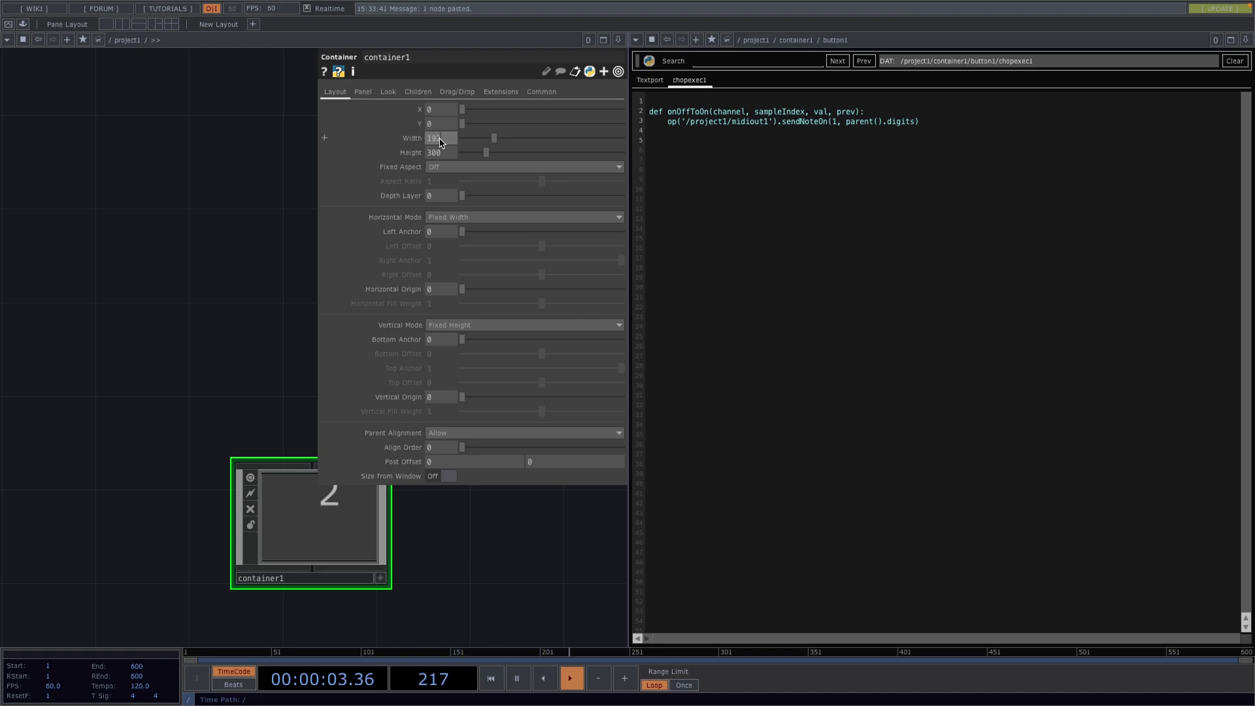
{"action": "key", "text": "Return"}
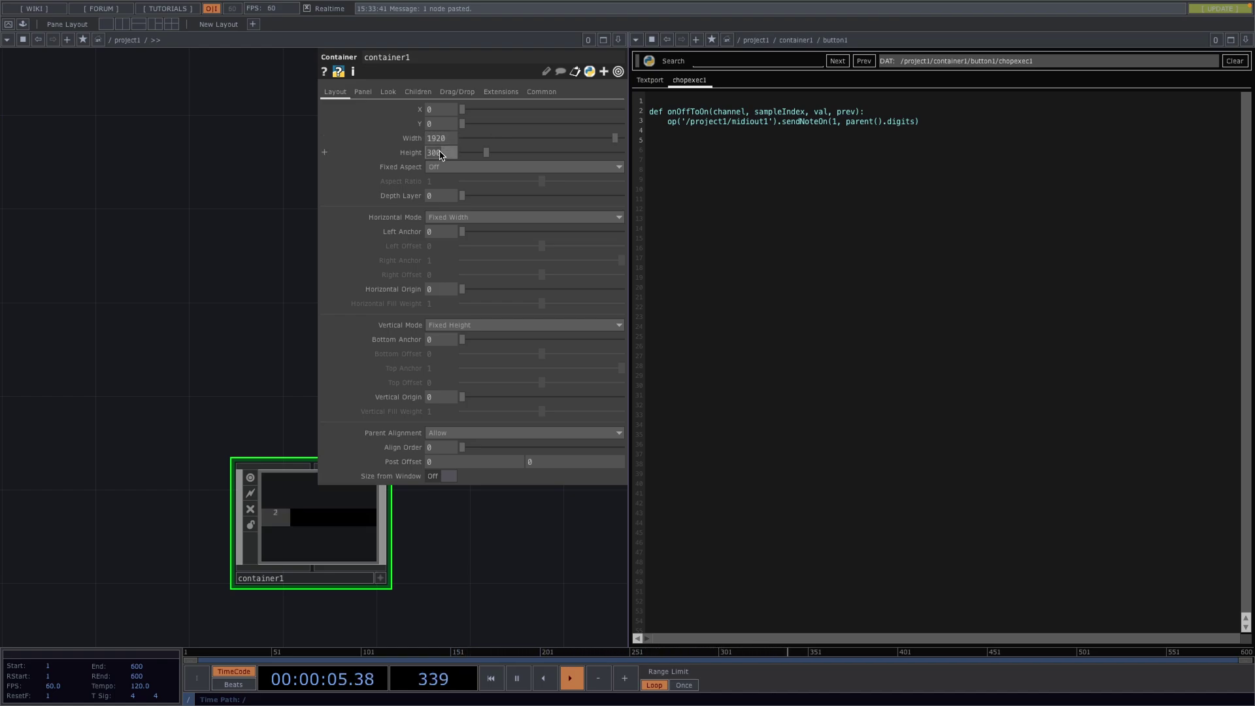
{"action": "left_click", "coordinate": [440, 152]}
{"action": "type", "text": "480"}
{"action": "key", "text": "Return"}
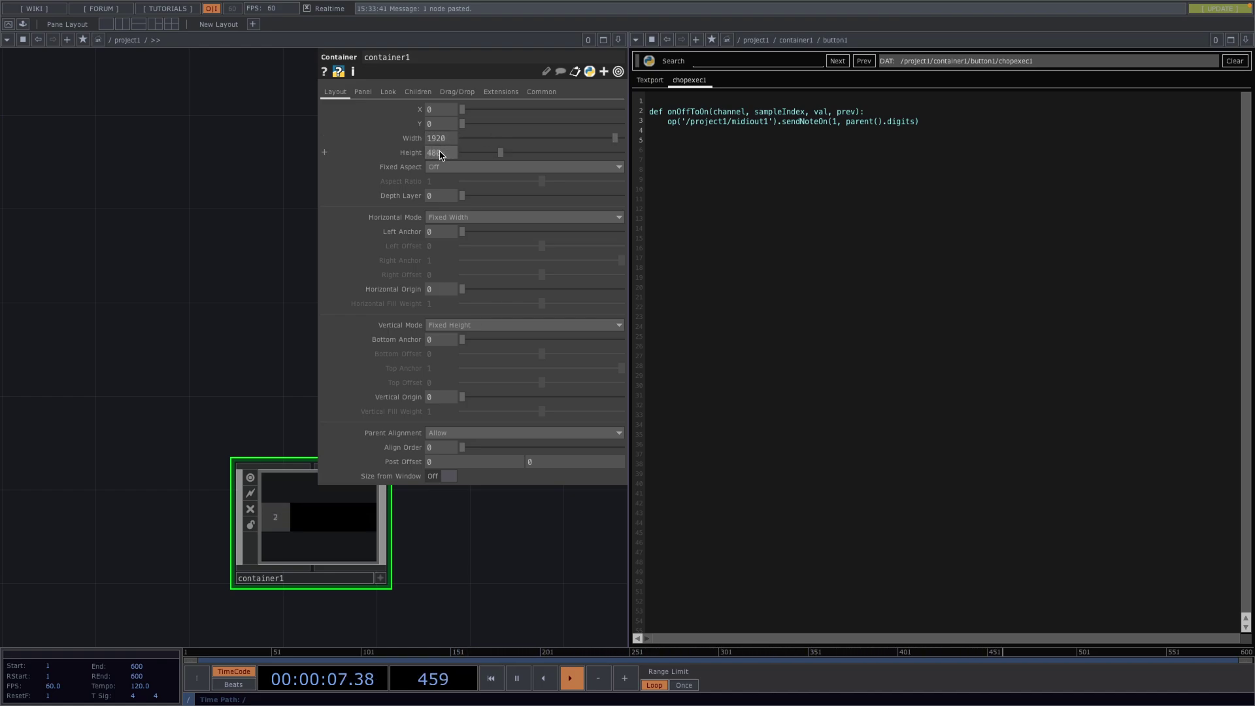
- Align container1's children Left to Right
{"action": "left_click", "coordinate": [417, 91]}
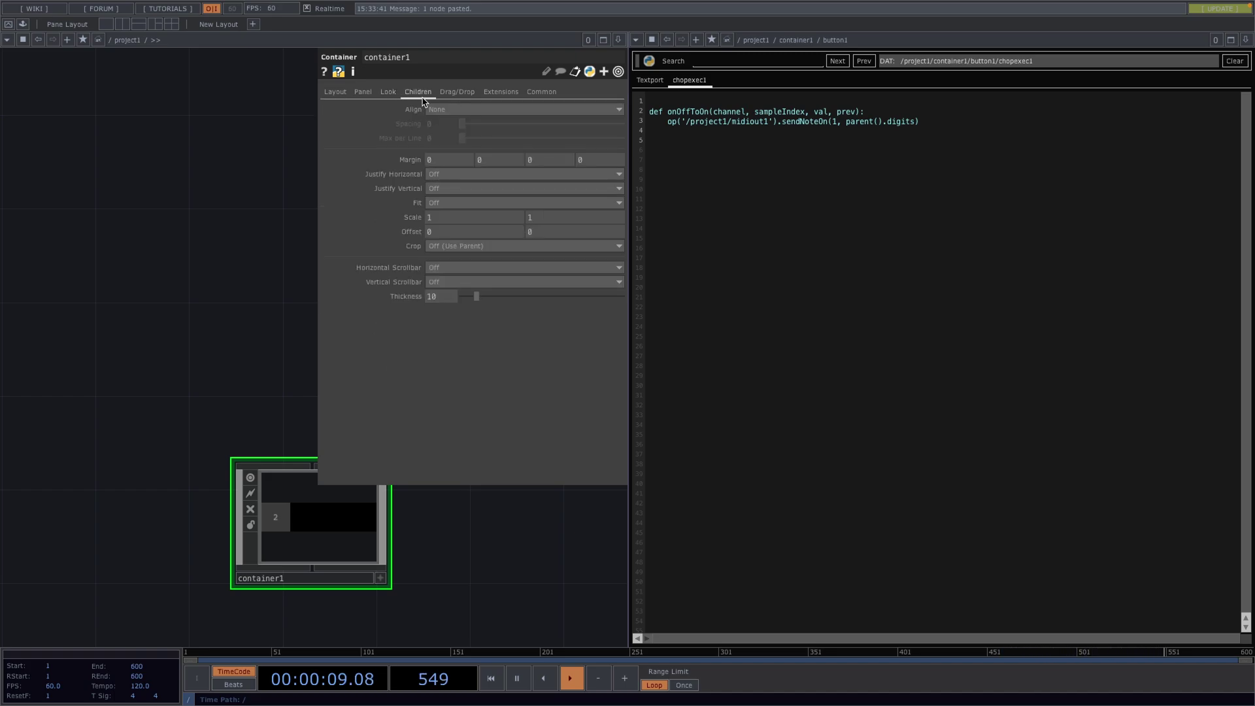
{"action": "left_click", "coordinate": [460, 110]}
{"action": "left_click", "coordinate": [457, 130]}
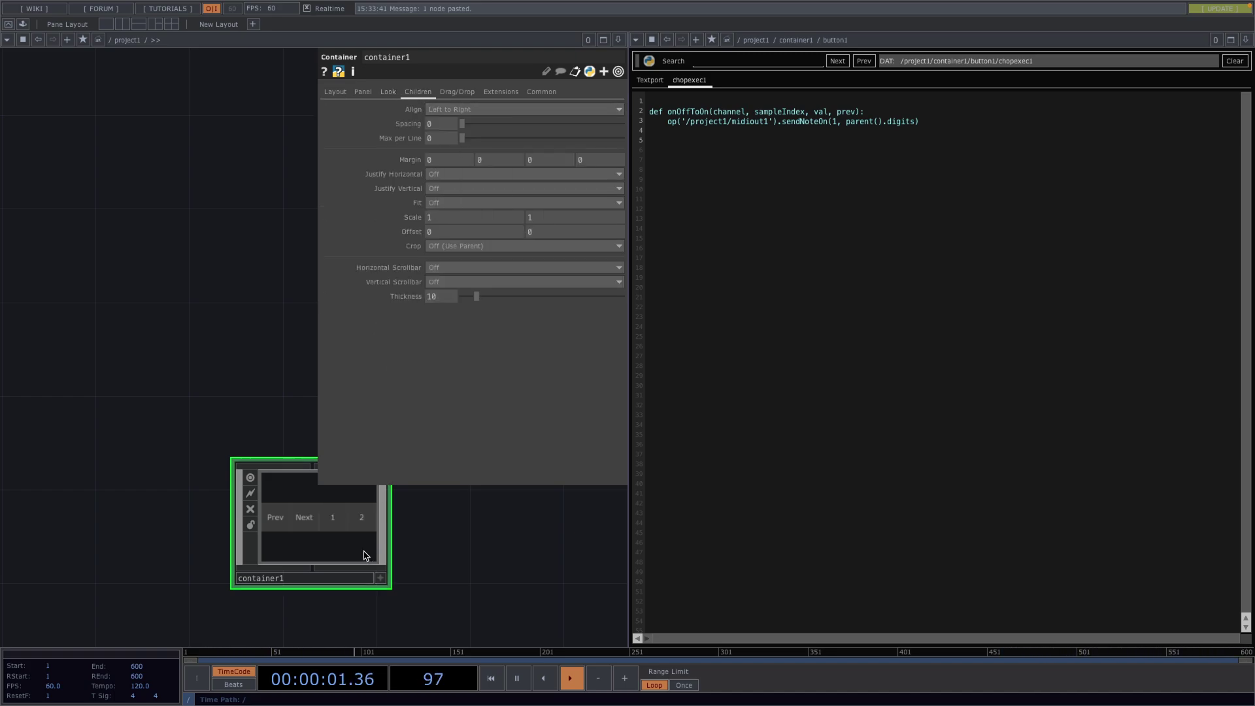
- Hide the parameters and make container1's viewer active so that its buttons can be operated
{"action": "scroll", "coordinate": [364, 554], "scroll_direction": "up", "scroll_amount": 4}
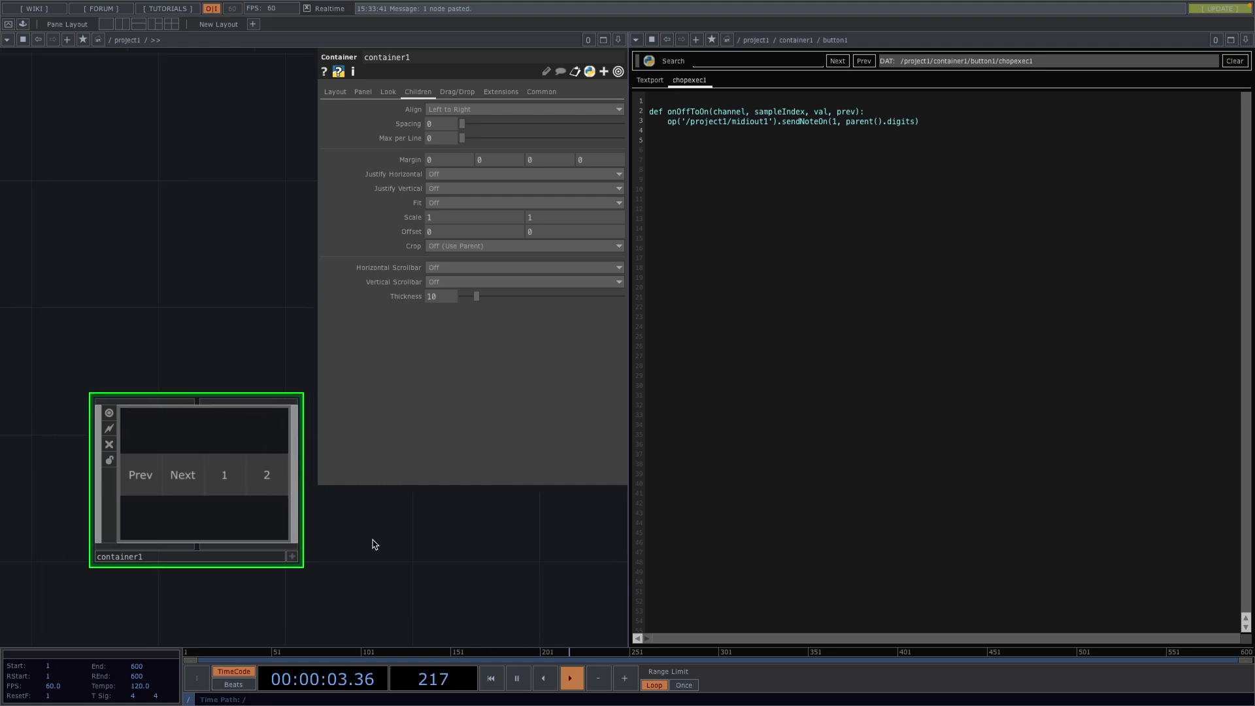
{"action": "key", "text": "p"}
{"action": "scroll", "coordinate": [373, 540], "scroll_direction": "down", "scroll_amount": 1}
{"action": "left_click_drag", "start_coordinate": [373, 539], "coordinate": [418, 472]}
{"action": "left_click", "coordinate": [345, 483]}
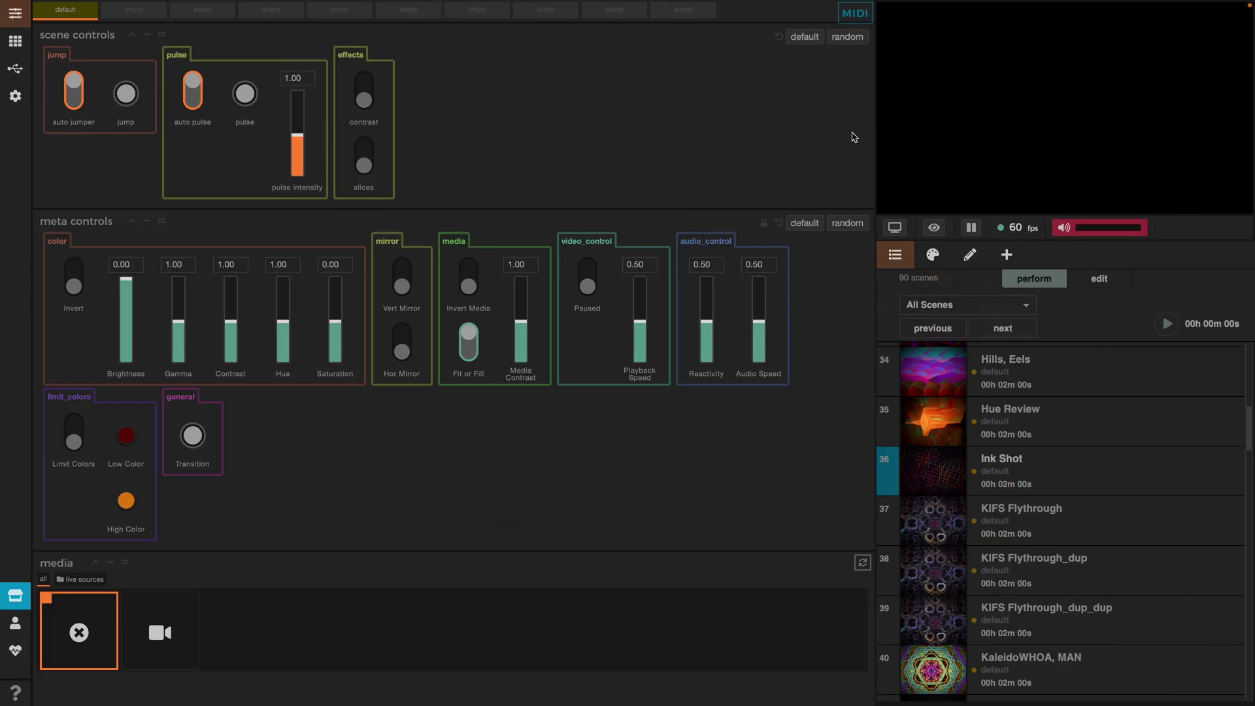
- Switch to Synesthesia, turn on MIDI mapping, and map previous and next to the Prev and Next buttons of container1 in TouchDesigner
{"action": "left_click", "coordinate": [854, 20]}
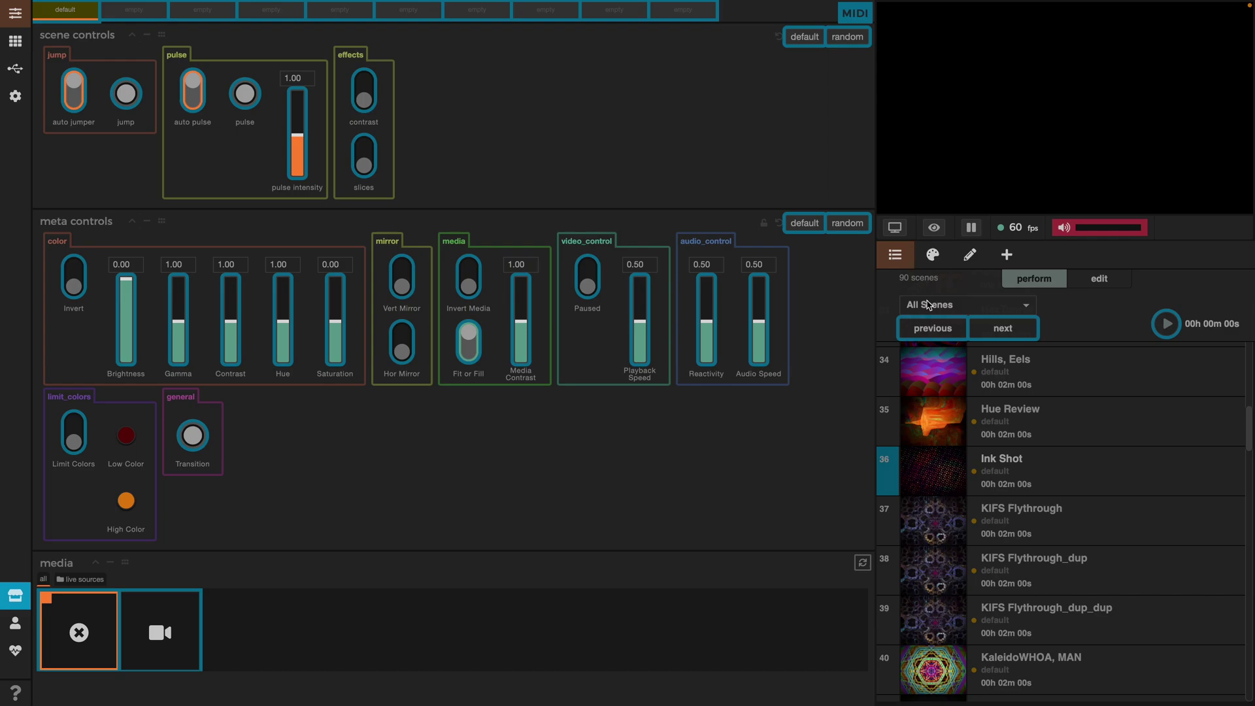
{"action": "left_click", "coordinate": [924, 335]}
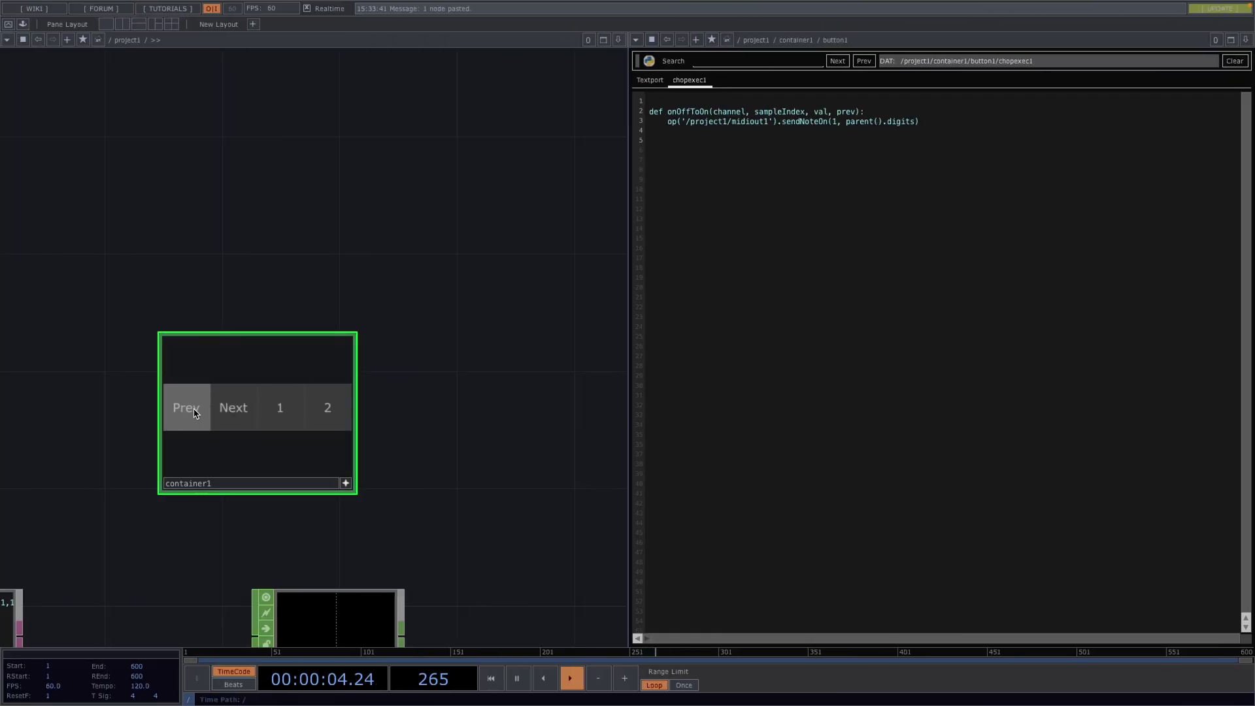
{"action": "left_click", "coordinate": [190, 408]}
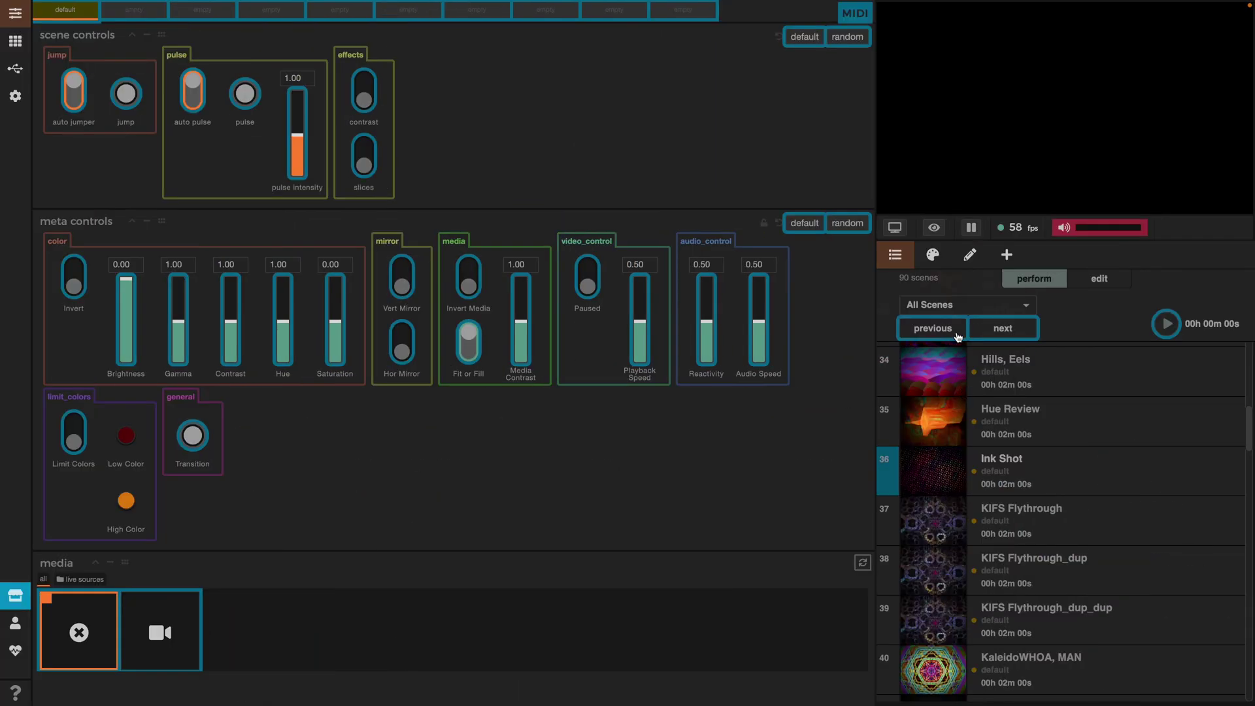
{"action": "left_click", "coordinate": [999, 325]}
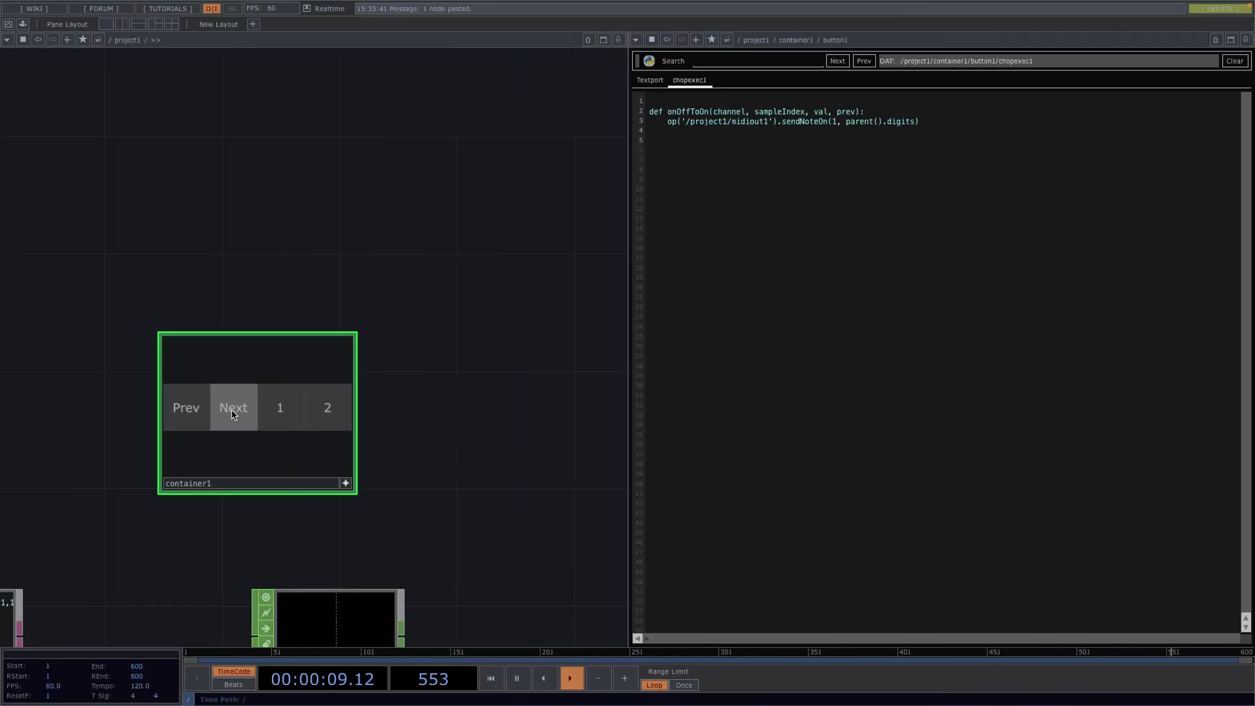
{"action": "left_click", "coordinate": [233, 414]}
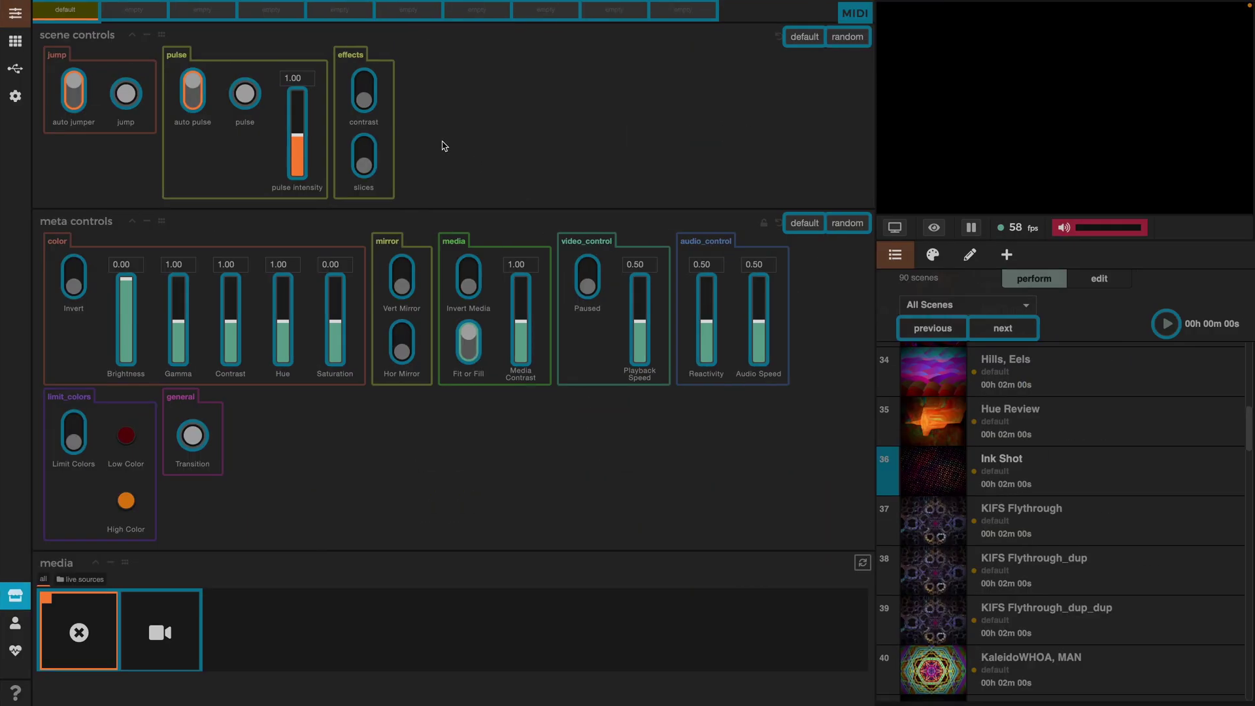
- Map the default preset slot to button 1, send button 2's note for mapping, and turn MIDI mapping off in Synesthesia
{"action": "left_click", "coordinate": [70, 12]}
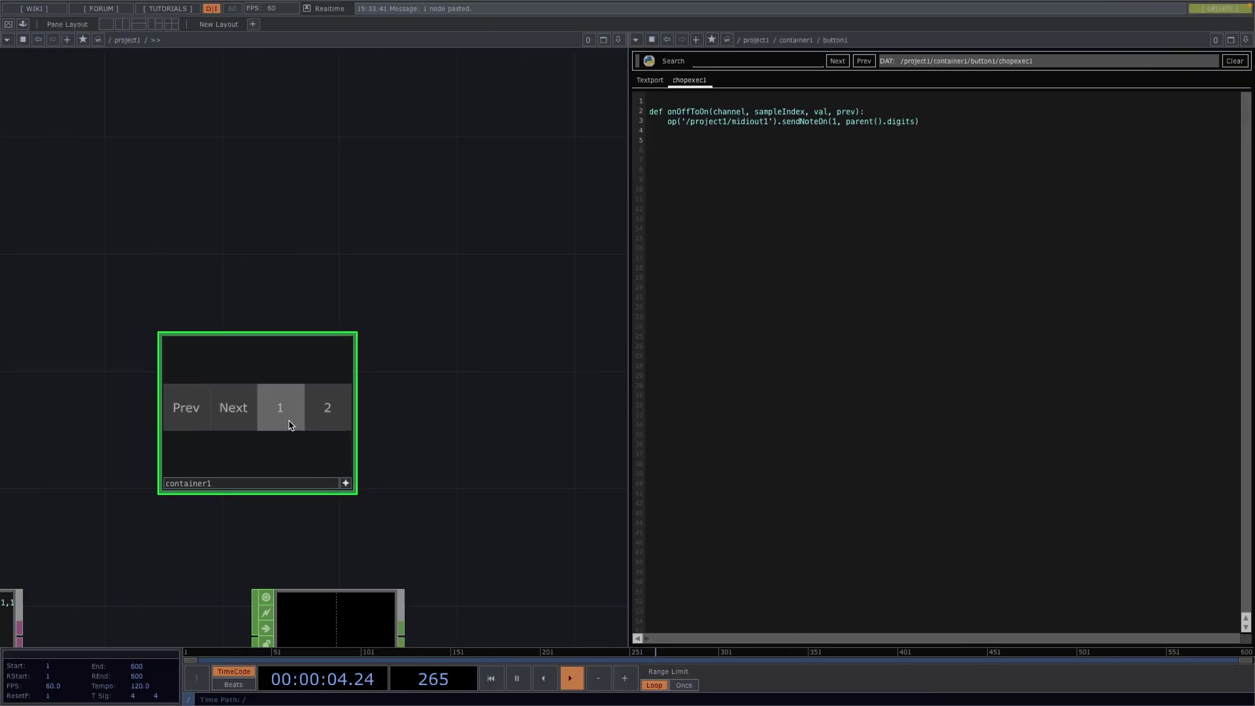
{"action": "left_click", "coordinate": [288, 423]}
{"action": "left_click", "coordinate": [328, 426]}
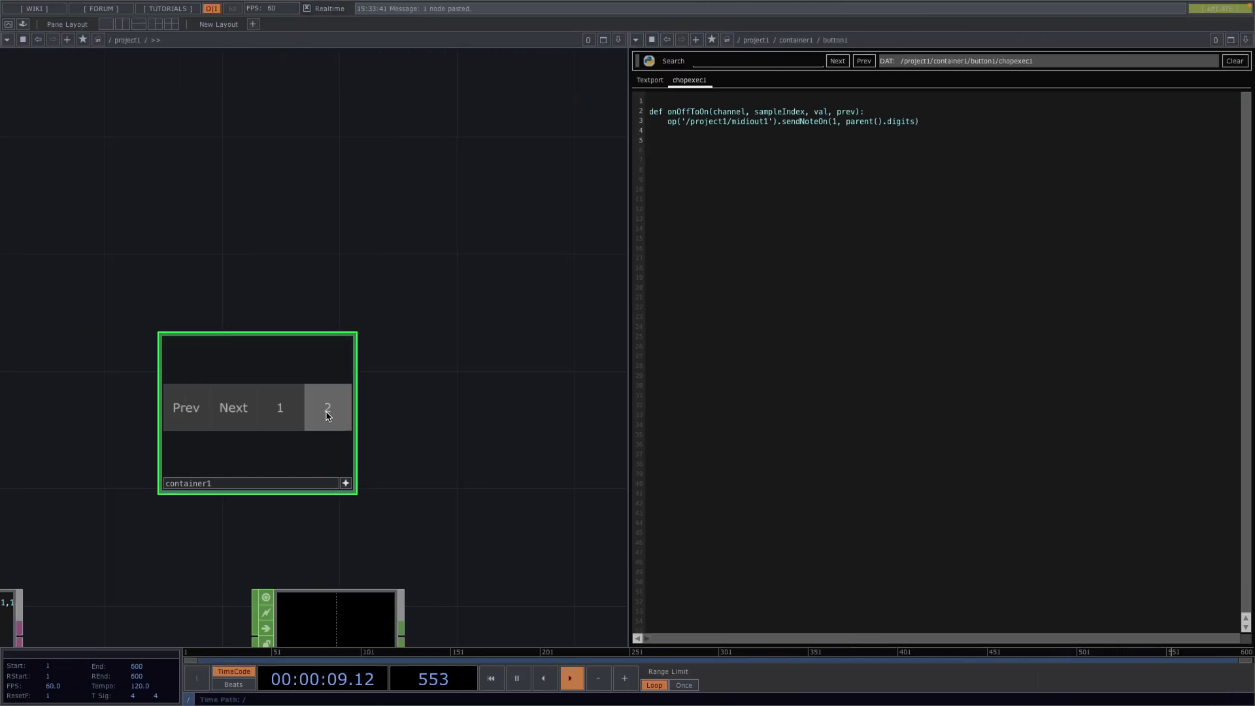
{"action": "left_click", "coordinate": [346, 483]}
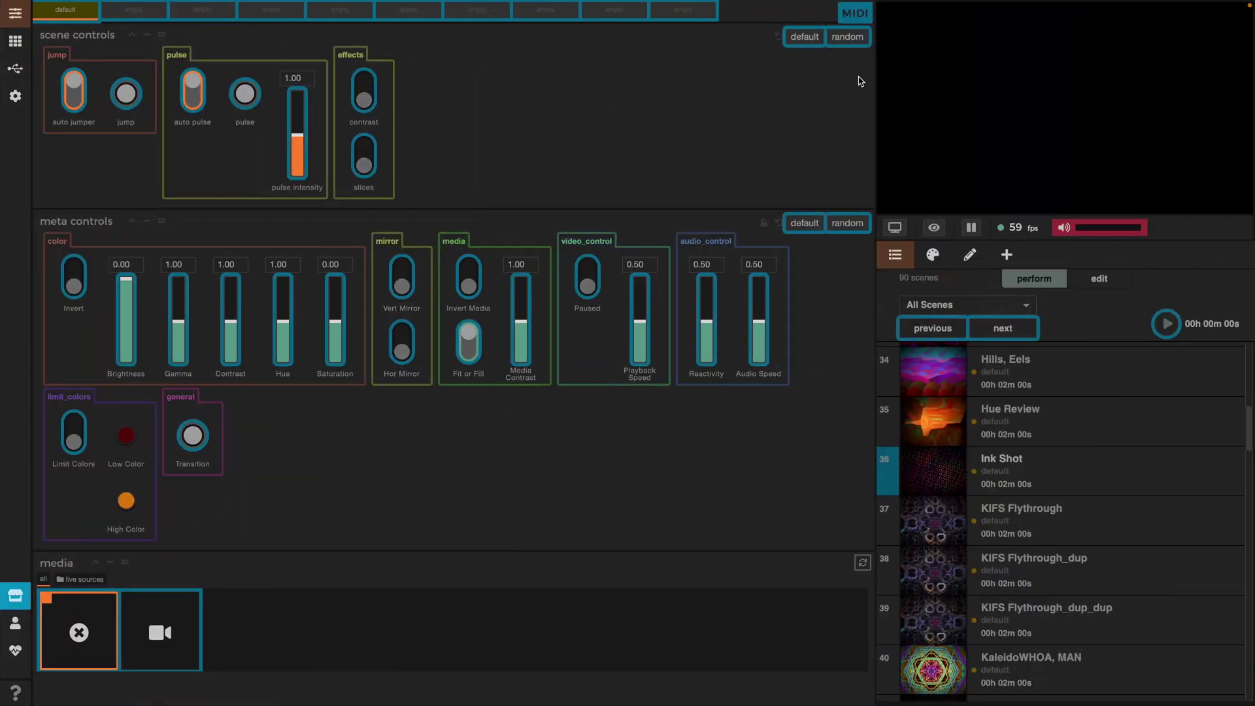
{"action": "left_click", "coordinate": [866, 13]}
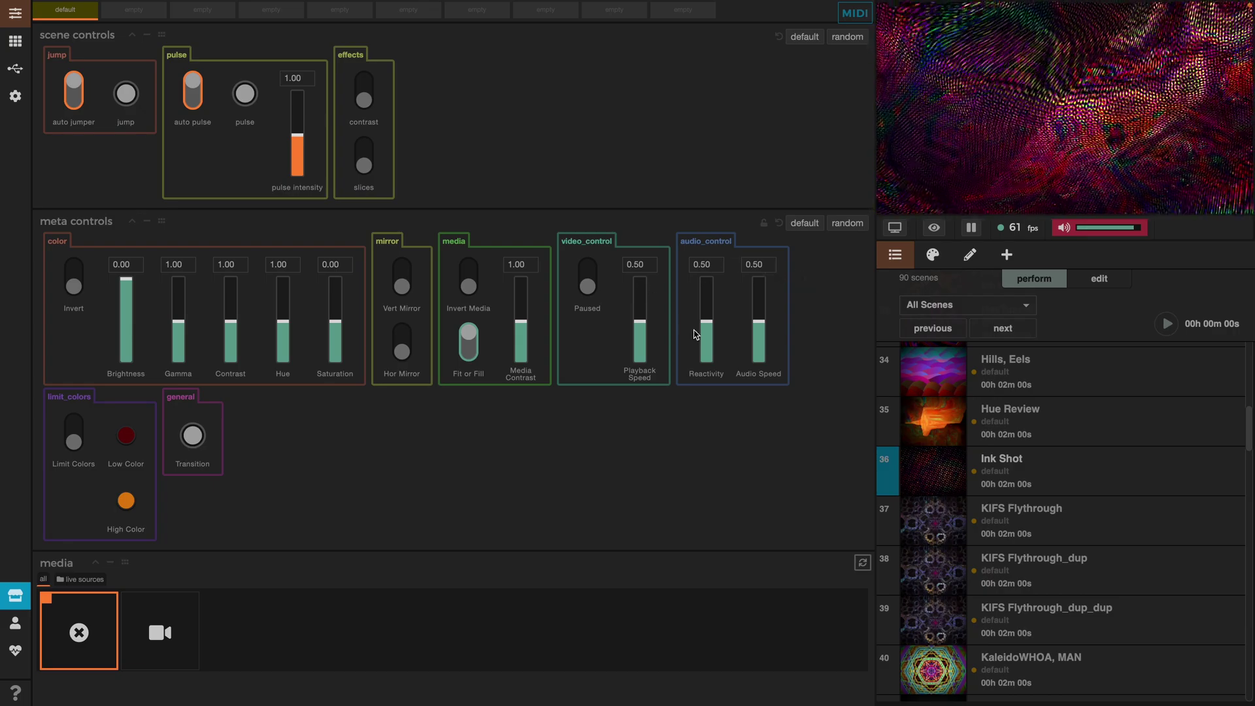
- Switch to TouchDesigner, close the pane with the chopexec1 script, and place TouchDesigner side by side with Synesthesia in split view
{"action": "key", "text": "ctrl+Up"}
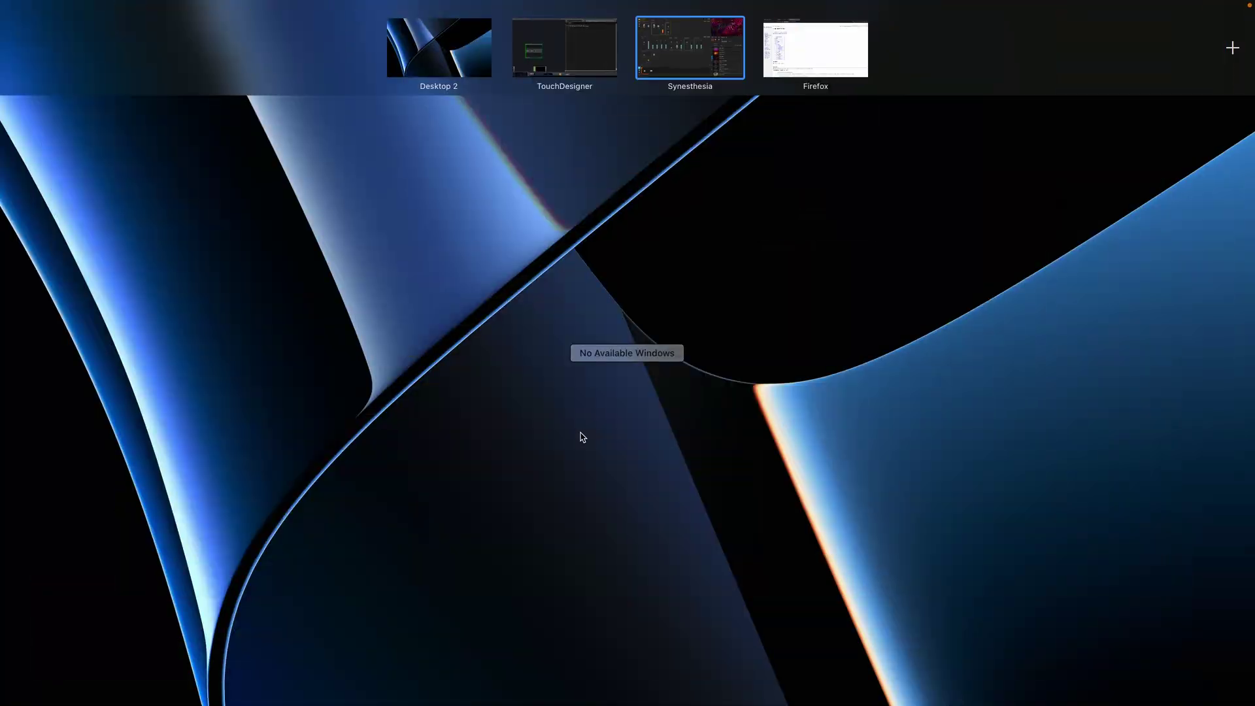
{"action": "left_click", "coordinate": [581, 65]}
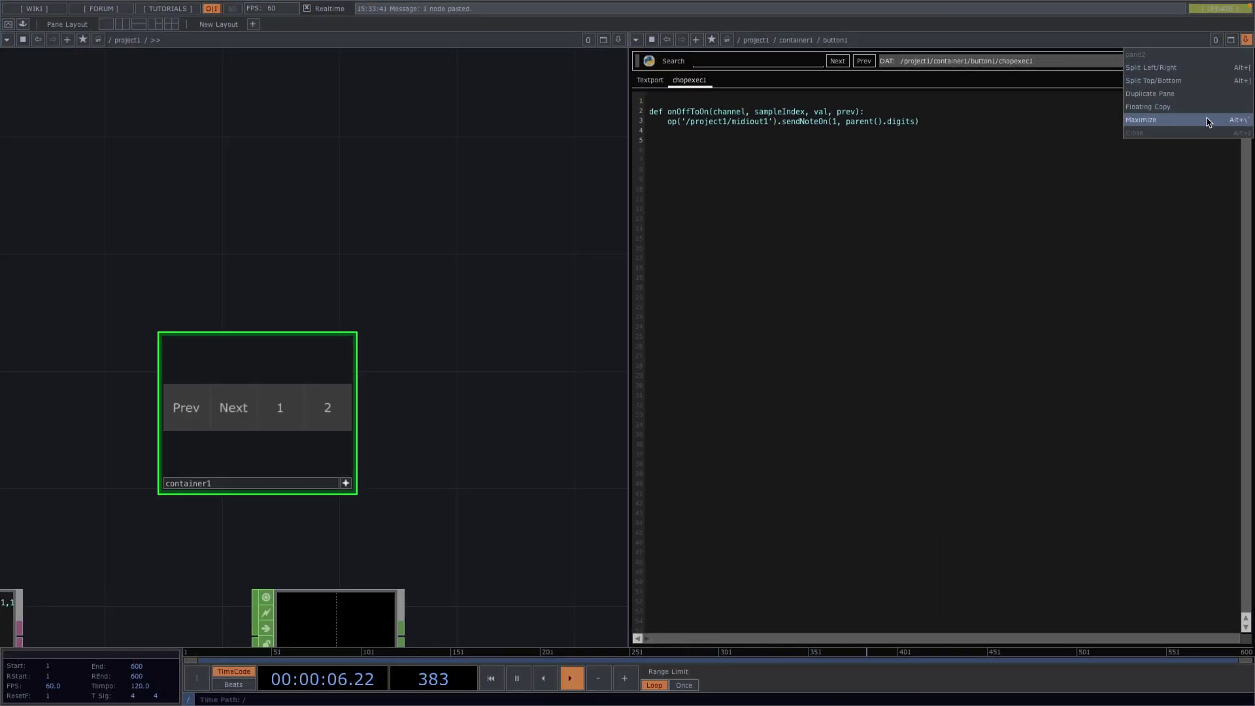
{"action": "left_click", "coordinate": [1197, 134]}
{"action": "key", "text": "ctrl+Up"}
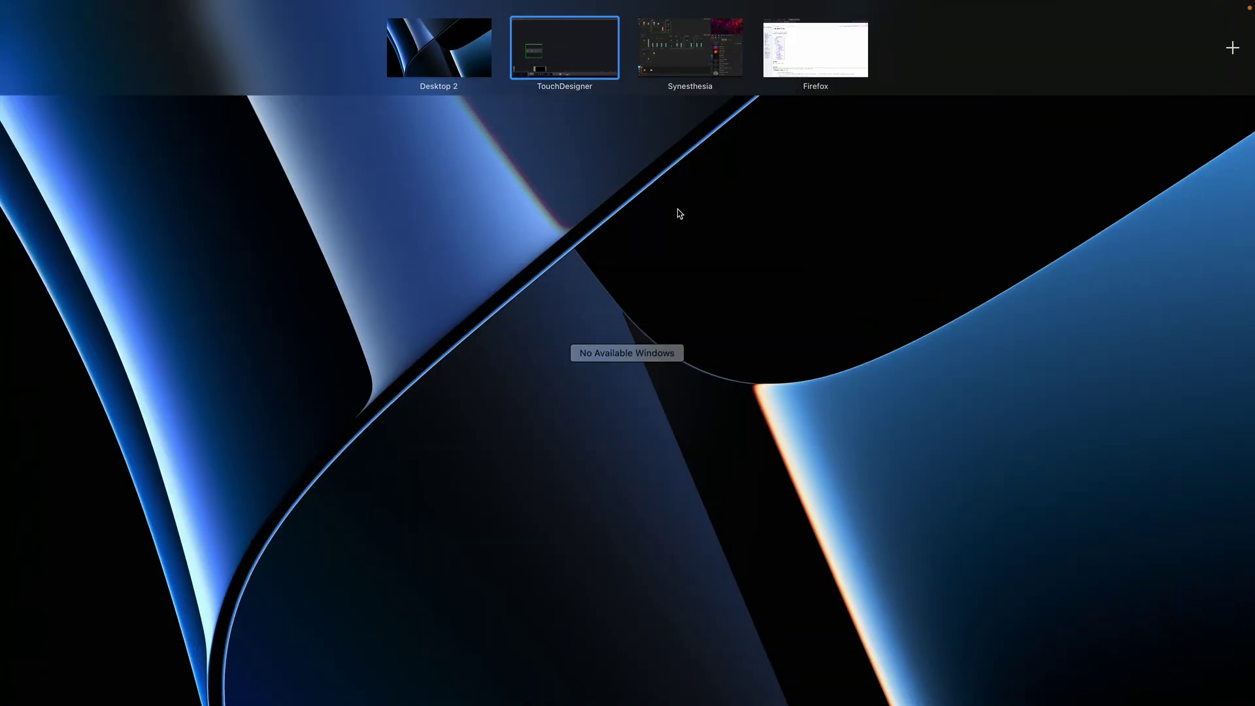
{"action": "left_click_drag", "start_coordinate": [568, 61], "coordinate": [633, 50]}
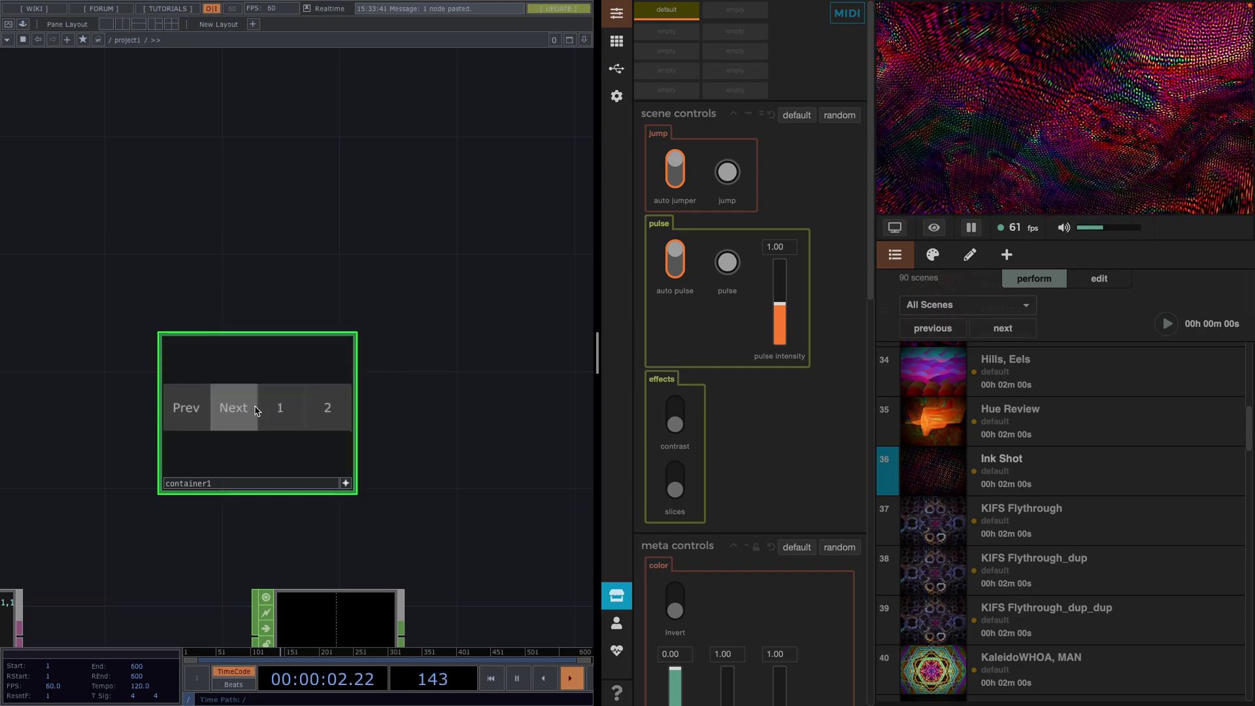
- Test container1's Prev and Next buttons by stepping back and forth through the Synesthesia scenes
{"action": "left_click", "coordinate": [230, 410]}
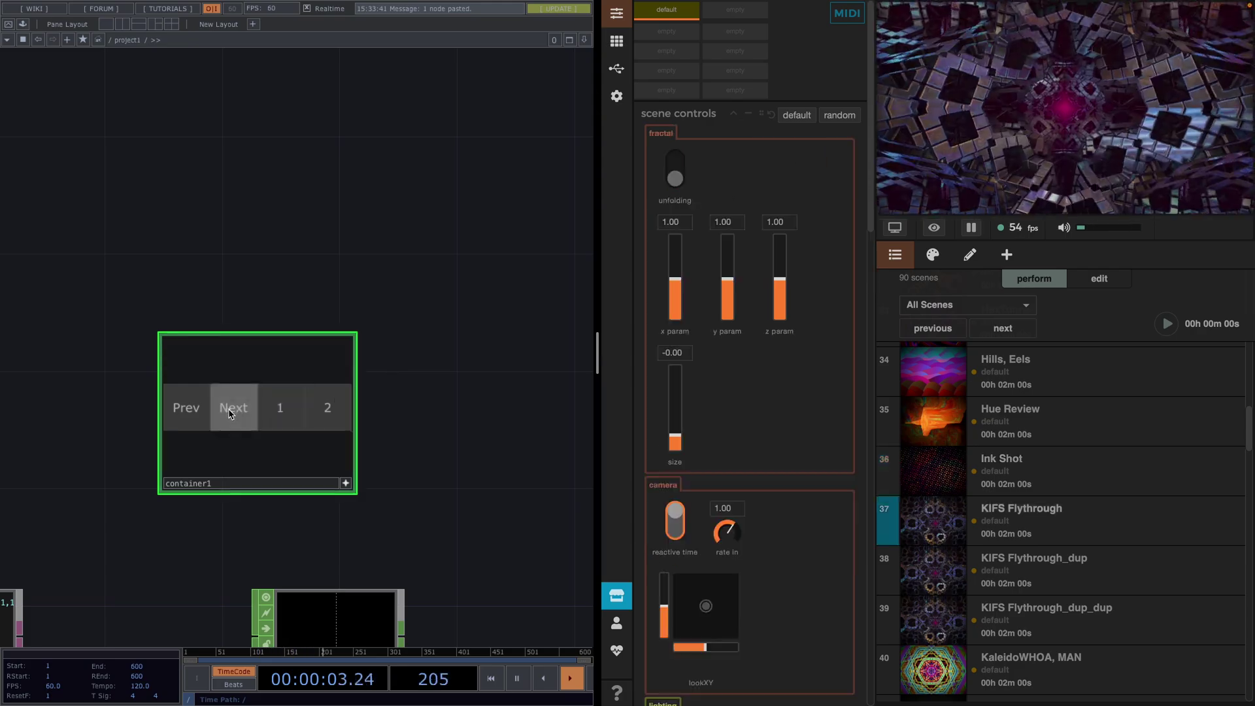
{"action": "left_click", "coordinate": [196, 418]}
{"action": "left_click", "coordinate": [195, 418]}
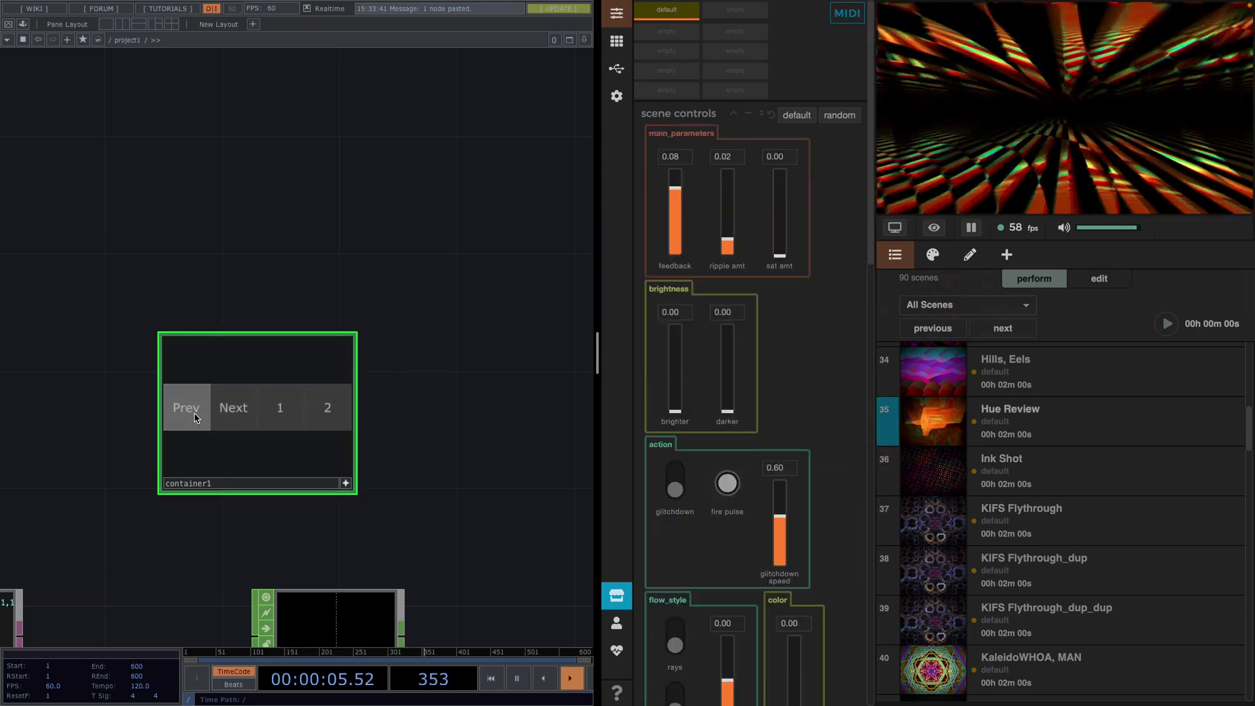
{"action": "left_click", "coordinate": [232, 413]}
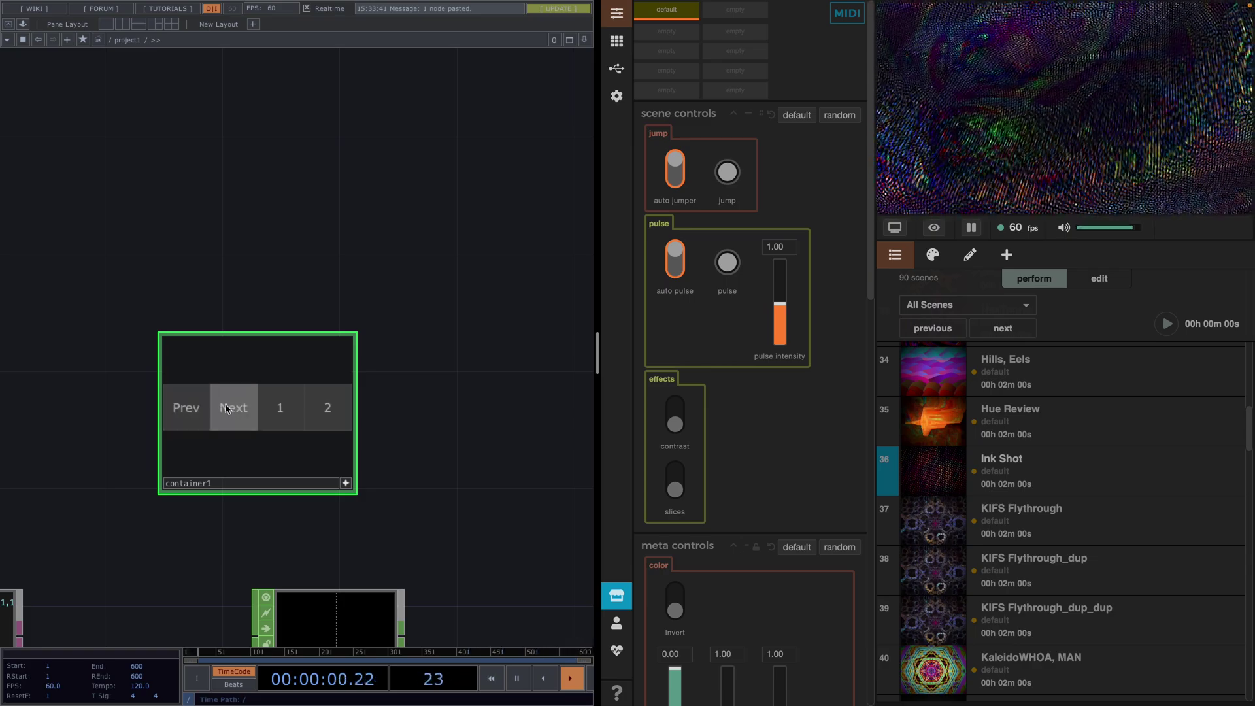
{"action": "left_click", "coordinate": [234, 409]}
{"action": "left_click", "coordinate": [201, 409]}
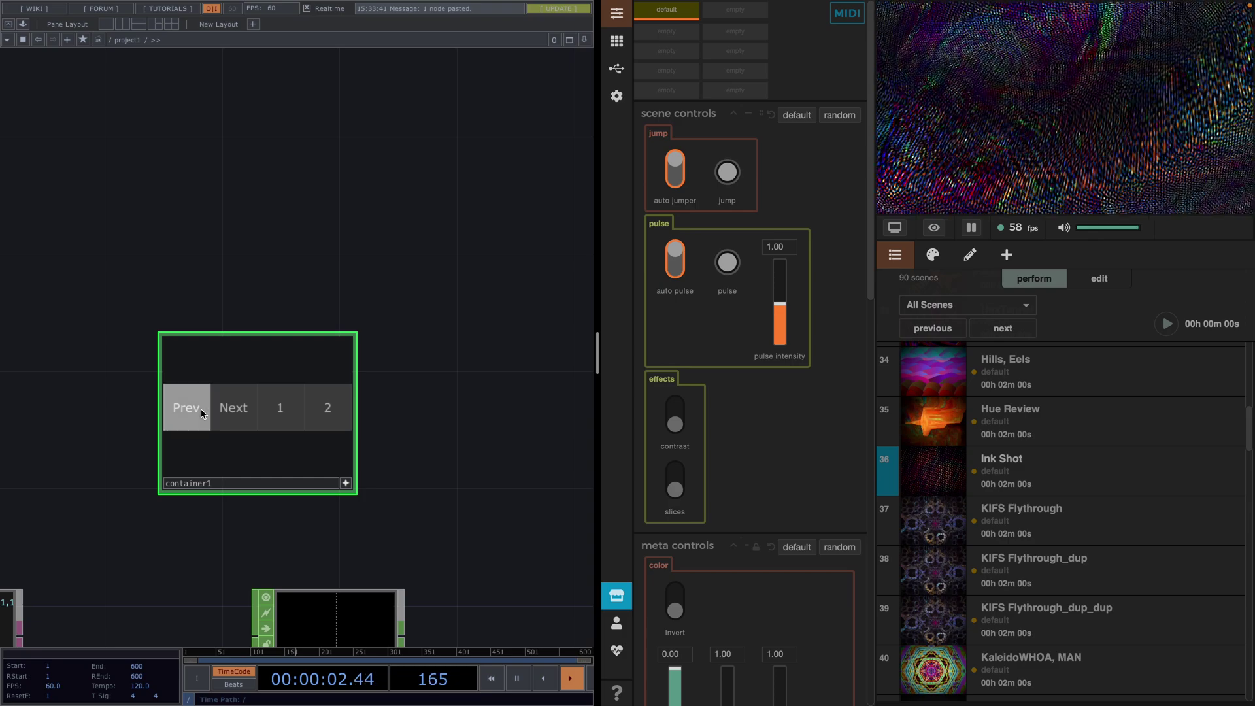
{"action": "left_click", "coordinate": [201, 409]}
{"action": "left_click", "coordinate": [201, 409]}
- Load the Hex Array scene in Synesthesia and set its separation to 0.10 and hexagon size to 0.80
{"action": "scroll", "coordinate": [1085, 551], "scroll_direction": "up", "scroll_amount": 5}
{"action": "left_click", "coordinate": [1075, 552]}
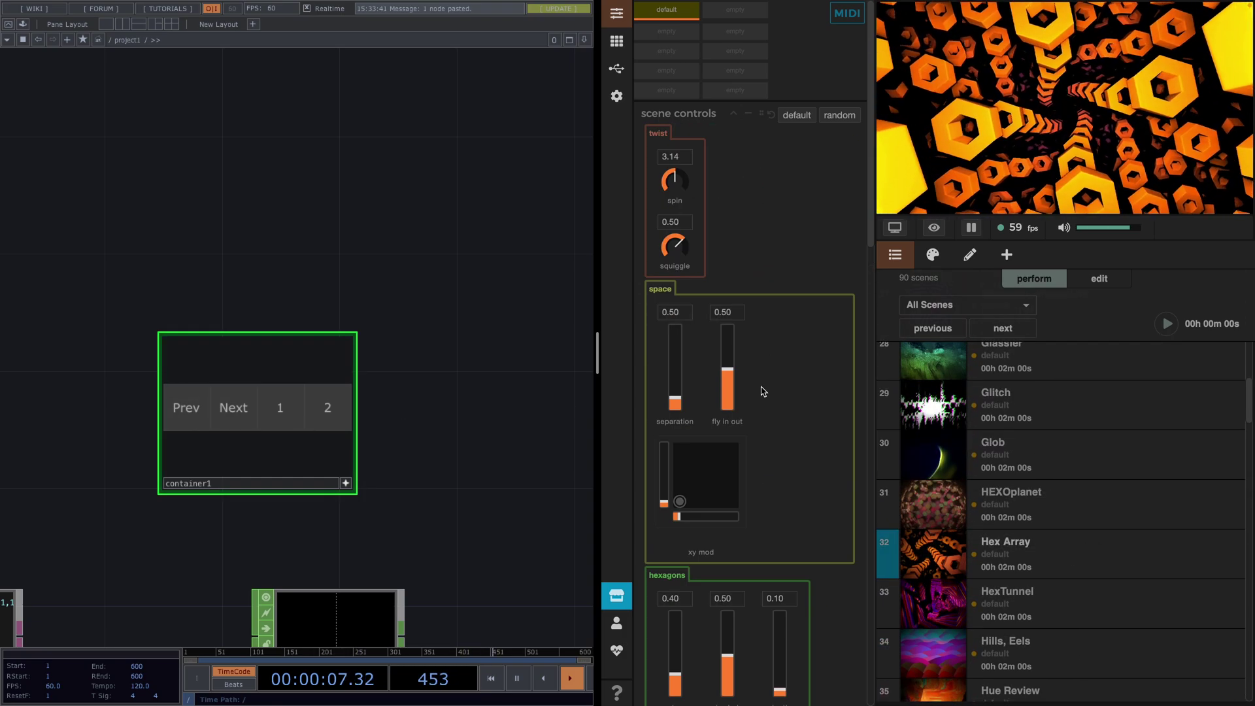
{"action": "mouse_move", "coordinate": [677, 402]}
{"action": "left_mouse_down"}
{"action": "mouse_move", "coordinate": [678, 369]}
{"action": "mouse_move", "coordinate": [678, 419]}
{"action": "left_mouse_up"}
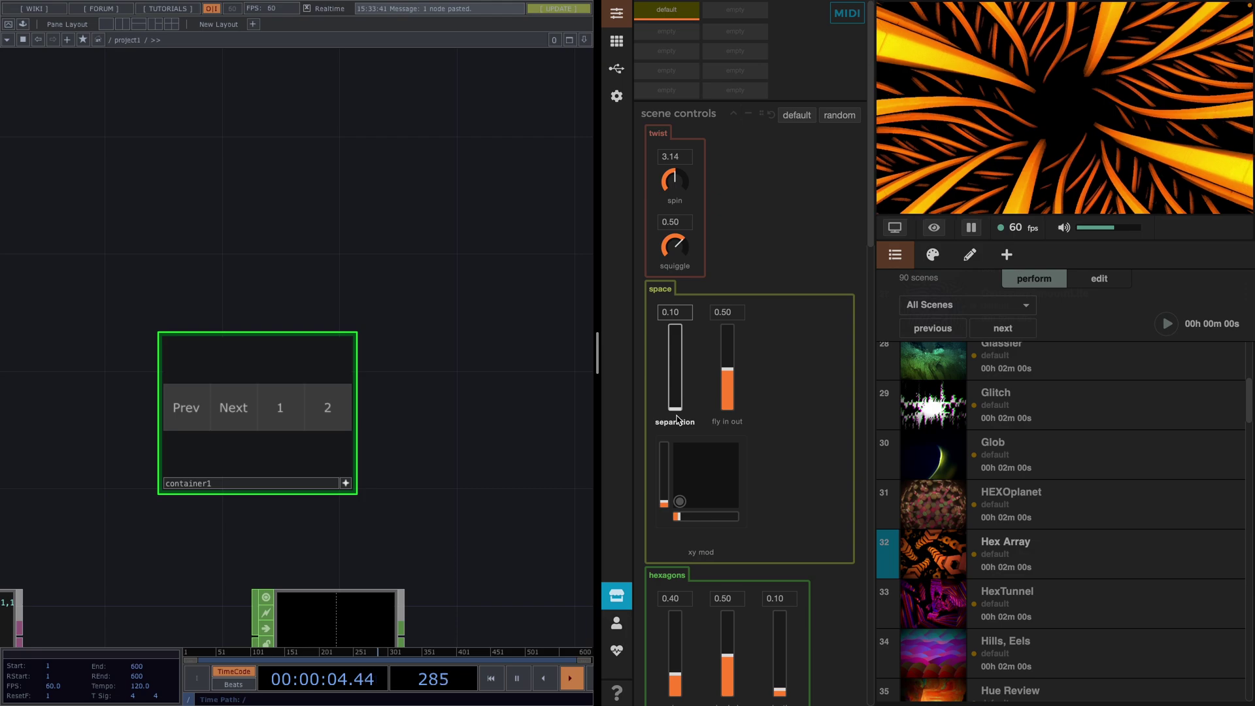
{"action": "scroll", "coordinate": [686, 487], "scroll_direction": "down", "scroll_amount": 5}
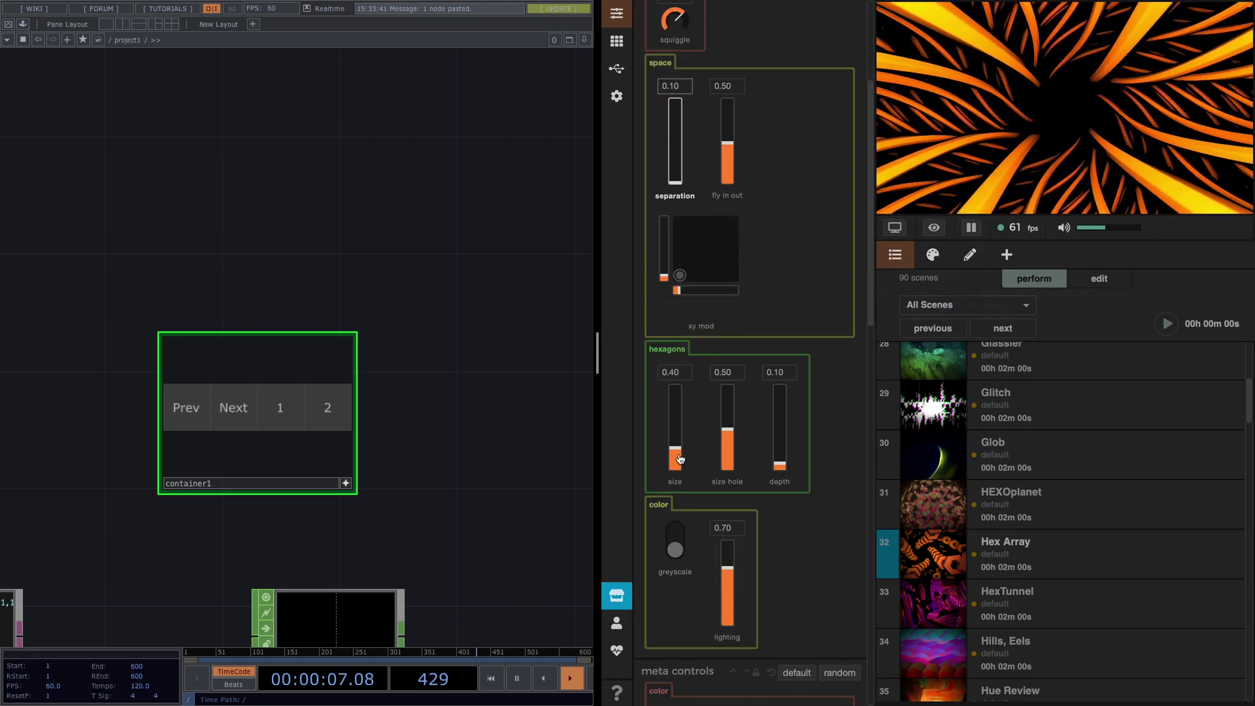
{"action": "left_click_drag", "start_coordinate": [677, 458], "coordinate": [677, 433]}
{"action": "scroll", "coordinate": [711, 413], "scroll_direction": "up", "scroll_amount": 5}
- Save the current Hex Array settings as a preset named longer and assign it to the second preset slot
{"action": "left_click", "coordinate": [933, 254]}
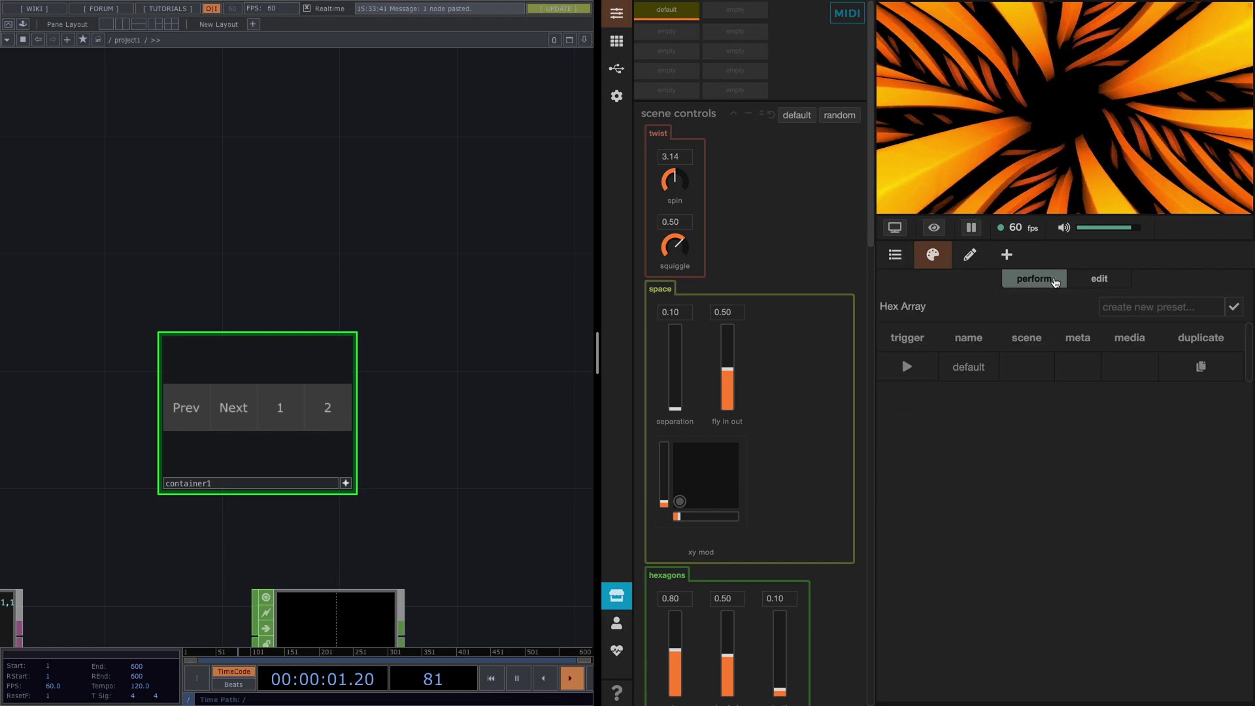
{"action": "left_click", "coordinate": [1150, 307]}
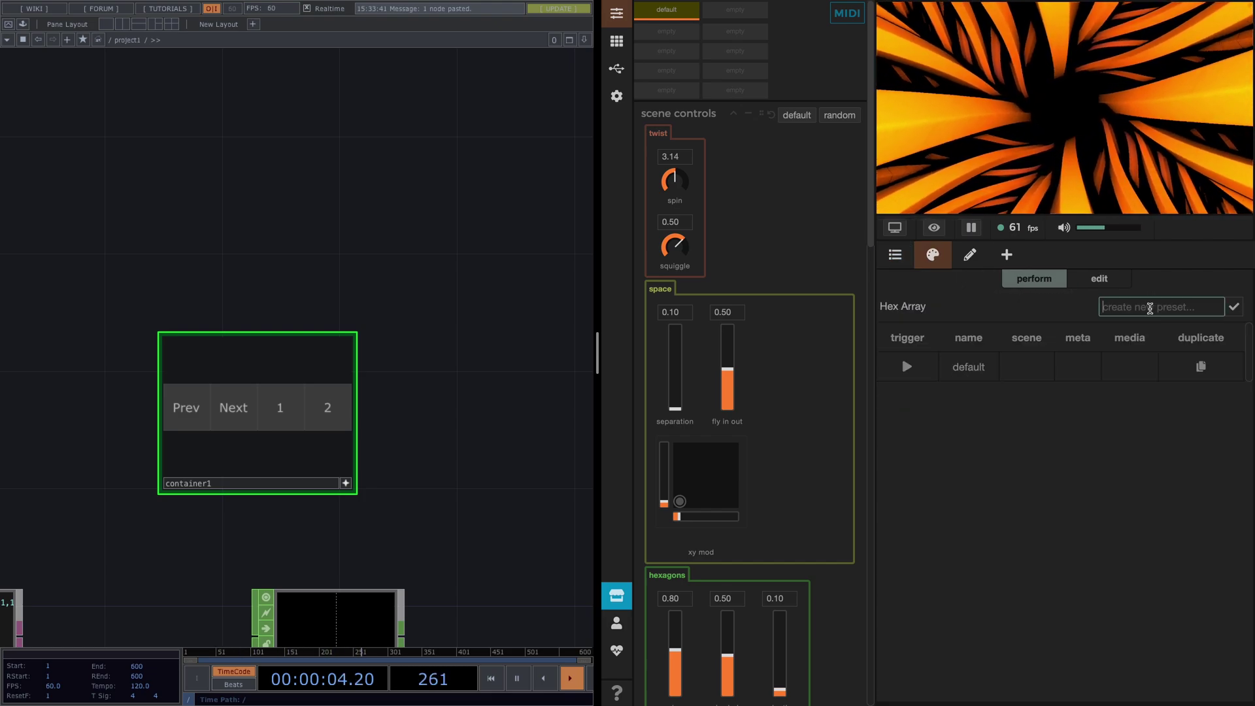
{"action": "type", "text": "longer"}
{"action": "key", "text": "Return"}
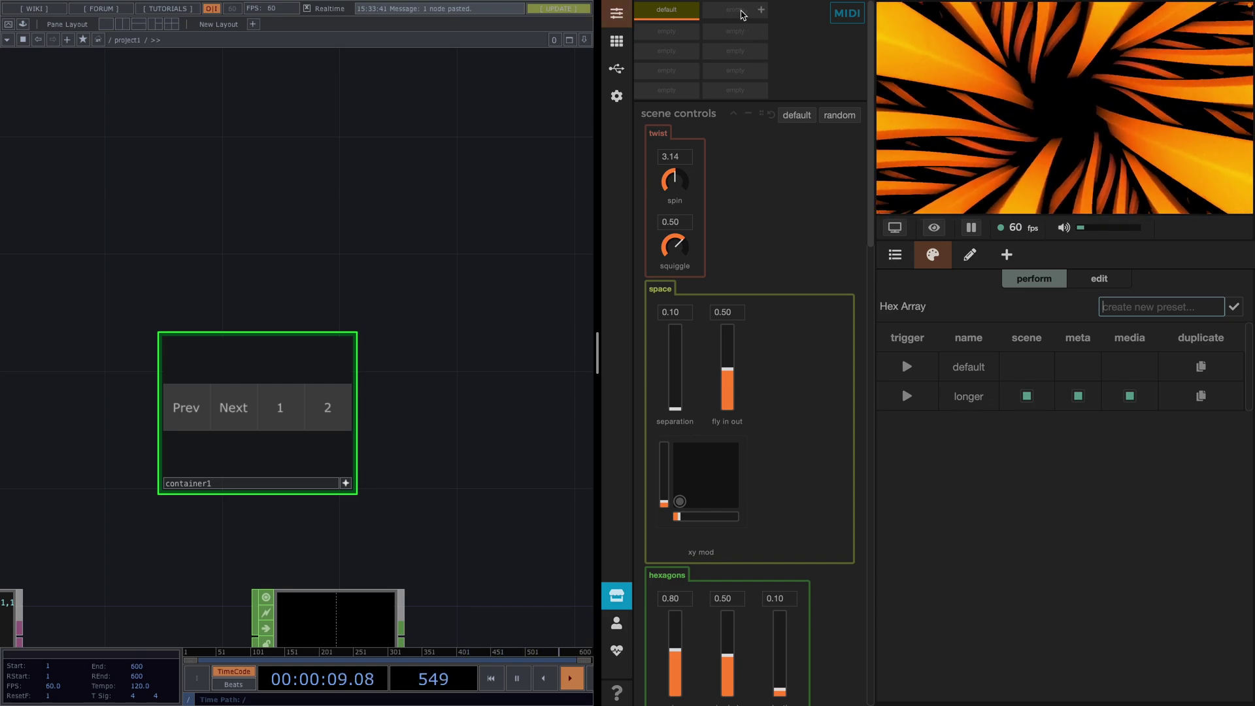
{"action": "left_click", "coordinate": [759, 10]}
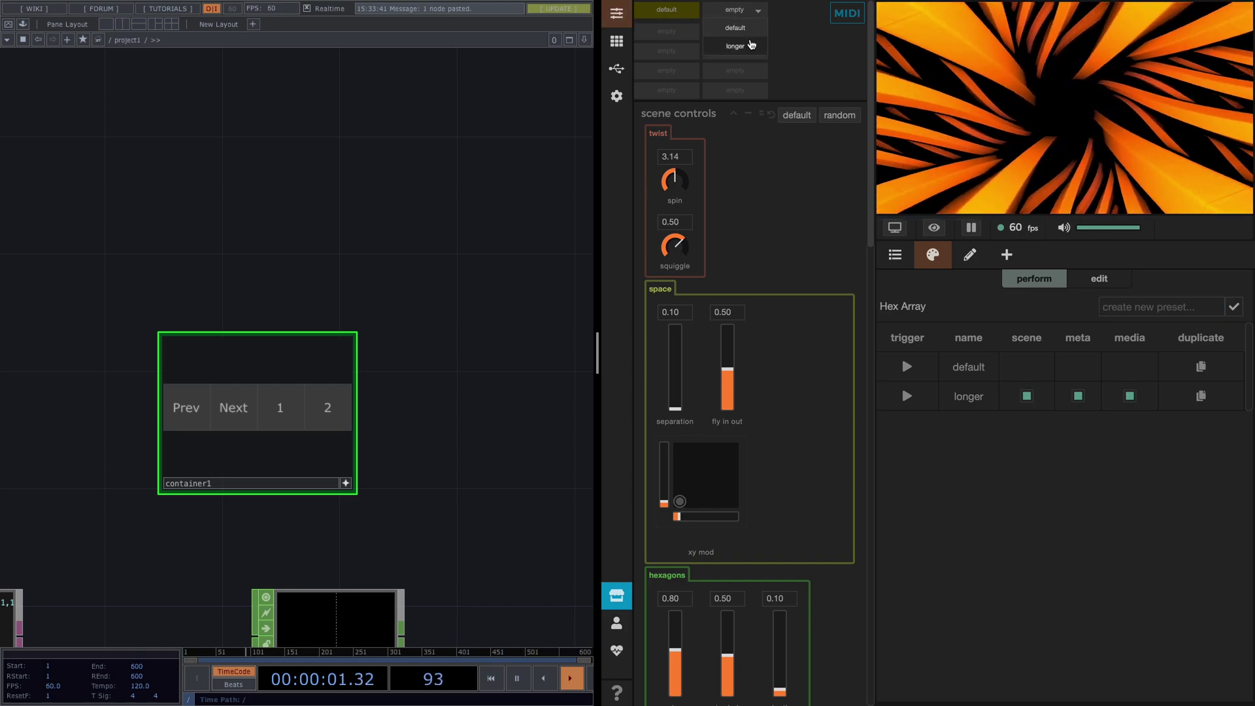
{"action": "left_click", "coordinate": [742, 47]}
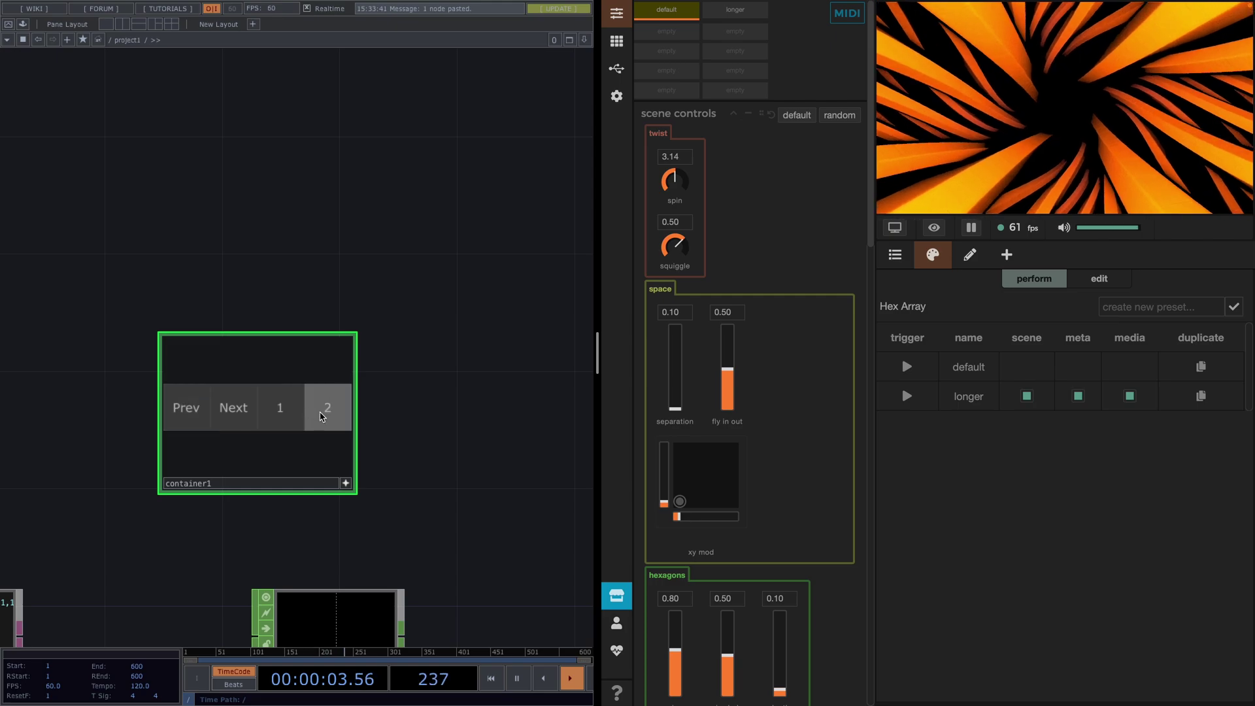
- Test buttons 1 and 2 of container1 by switching between the default and longer presets, ending on default
{"action": "left_click", "coordinate": [291, 416]}
{"action": "left_click", "coordinate": [322, 412]}
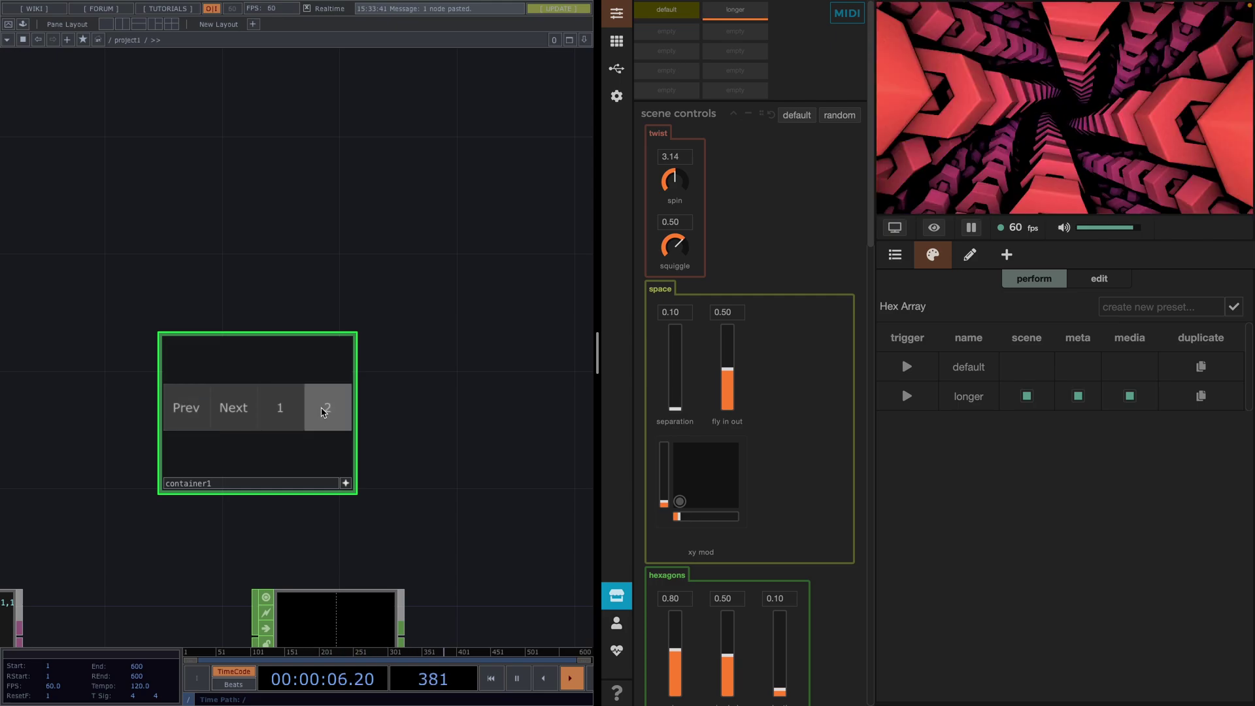
{"action": "left_click", "coordinate": [281, 412]}
{"action": "left_click", "coordinate": [324, 412]}
{"action": "left_click", "coordinate": [278, 420]}
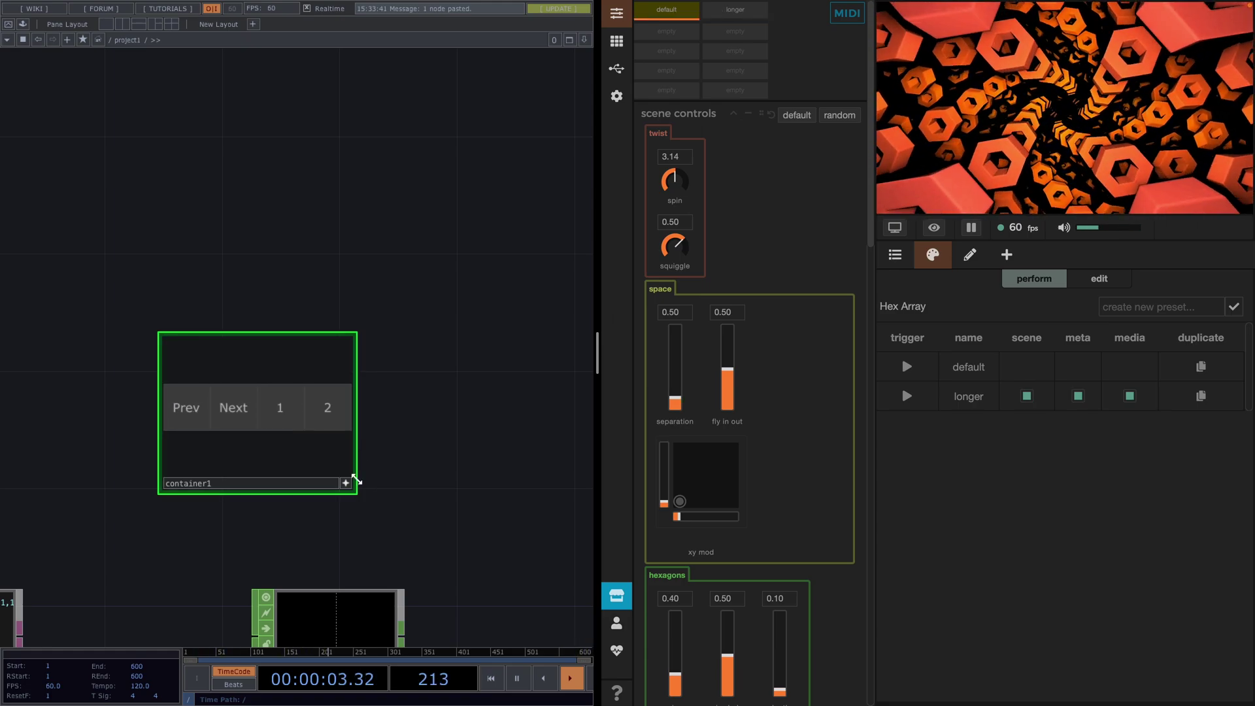
- Turn off container1's active viewer and tidy the network, with container1 lined up above midiout1 and text1 closer to midiout1
{"action": "left_click", "coordinate": [347, 484]}
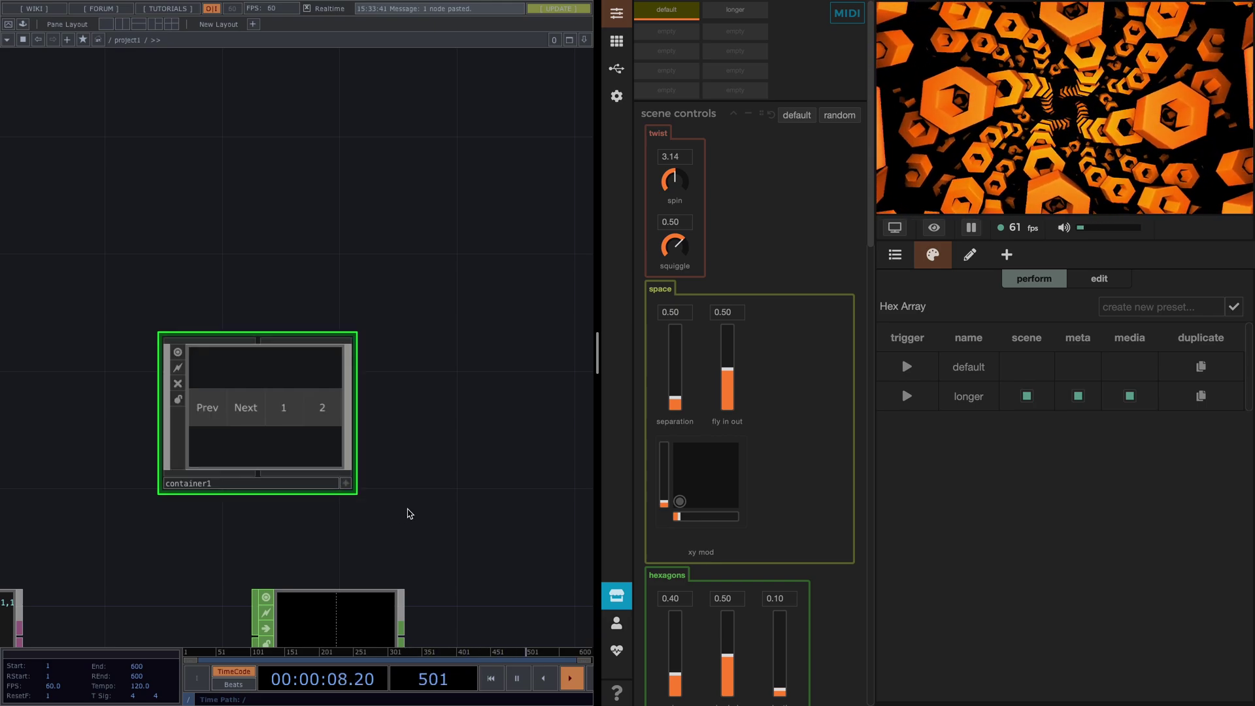
{"action": "scroll", "coordinate": [412, 503], "scroll_direction": "down", "scroll_amount": 3}
{"action": "left_click_drag", "start_coordinate": [351, 369], "coordinate": [412, 386]}
{"action": "left_click_drag", "start_coordinate": [198, 463], "coordinate": [195, 339]}
{"action": "left_click_drag", "start_coordinate": [83, 408], "coordinate": [128, 409]}
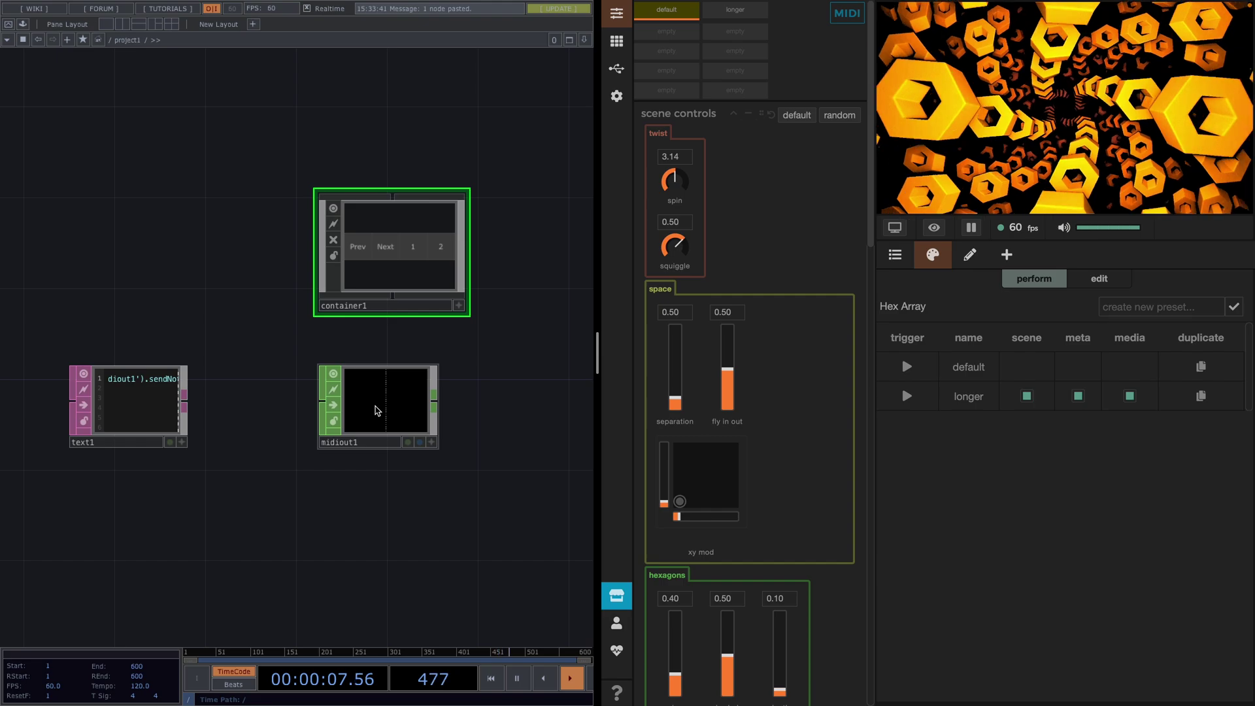
- Add an OSC Out CHOP below midiout1 in TouchDesigner and set Synesthesia's fly in out control to 0.65
{"action": "scroll", "coordinate": [524, 347], "scroll_direction": "down", "scroll_amount": 3}
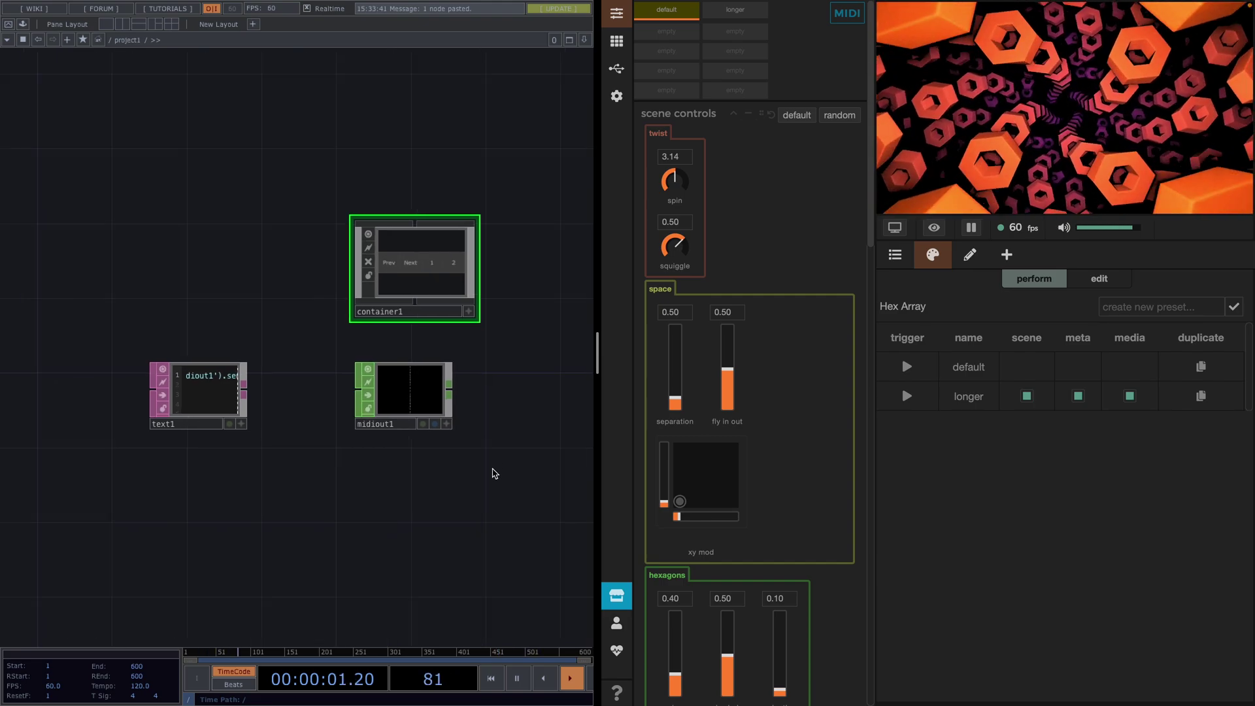
{"action": "left_click_drag", "start_coordinate": [493, 474], "coordinate": [499, 196]}
{"action": "scroll", "coordinate": [468, 246], "scroll_direction": "up", "scroll_amount": 1}
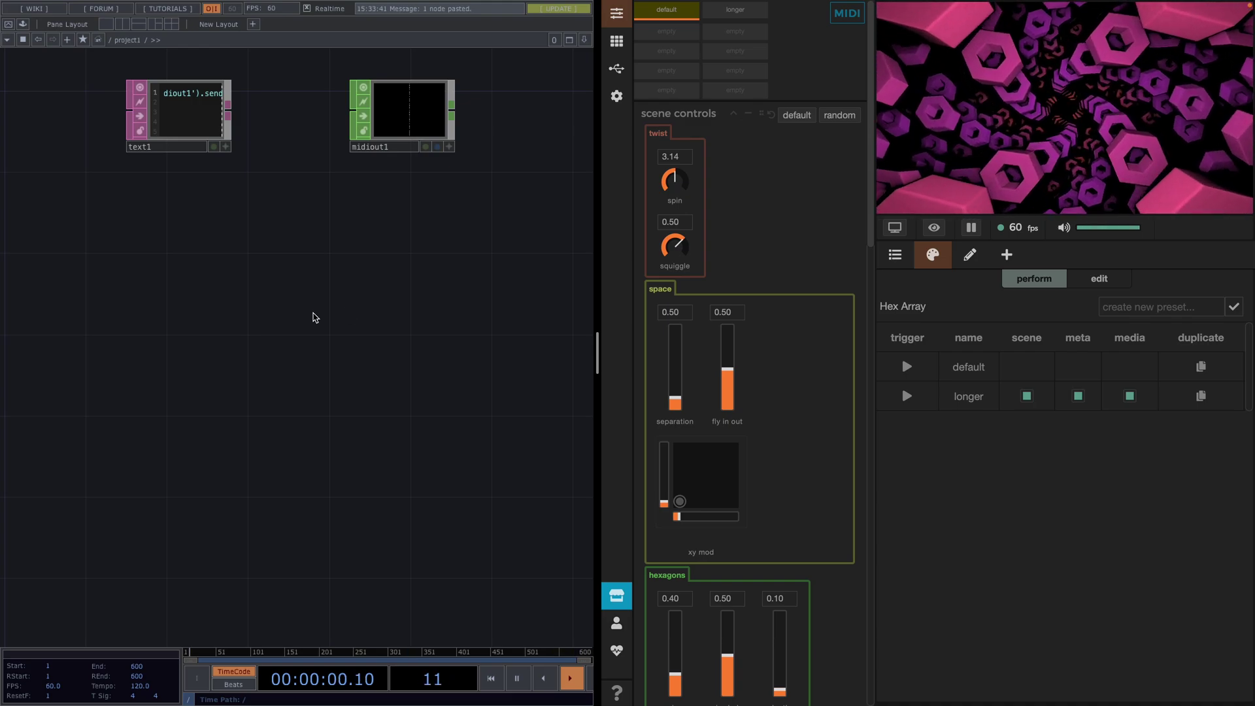
{"action": "key", "text": "Tab"}
{"action": "type", "text": "osc"}
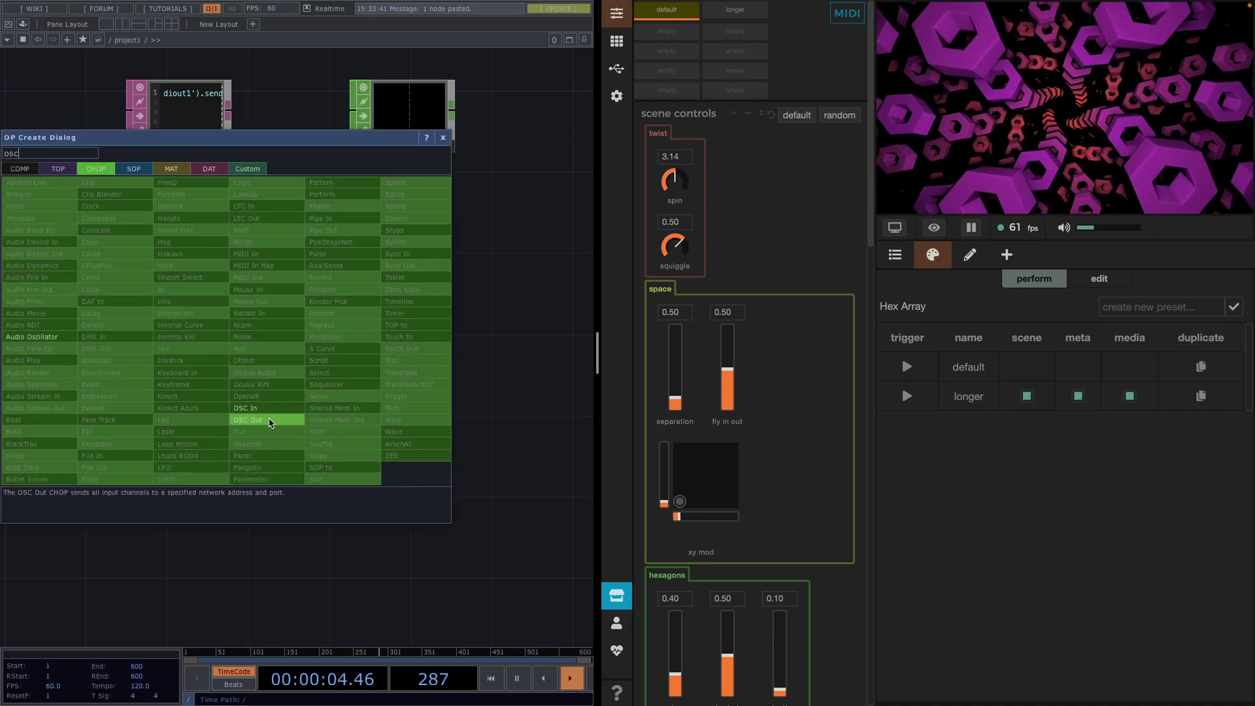
{"action": "left_click", "coordinate": [268, 421]}
{"action": "left_click", "coordinate": [404, 349]}
{"action": "key", "text": "h"}
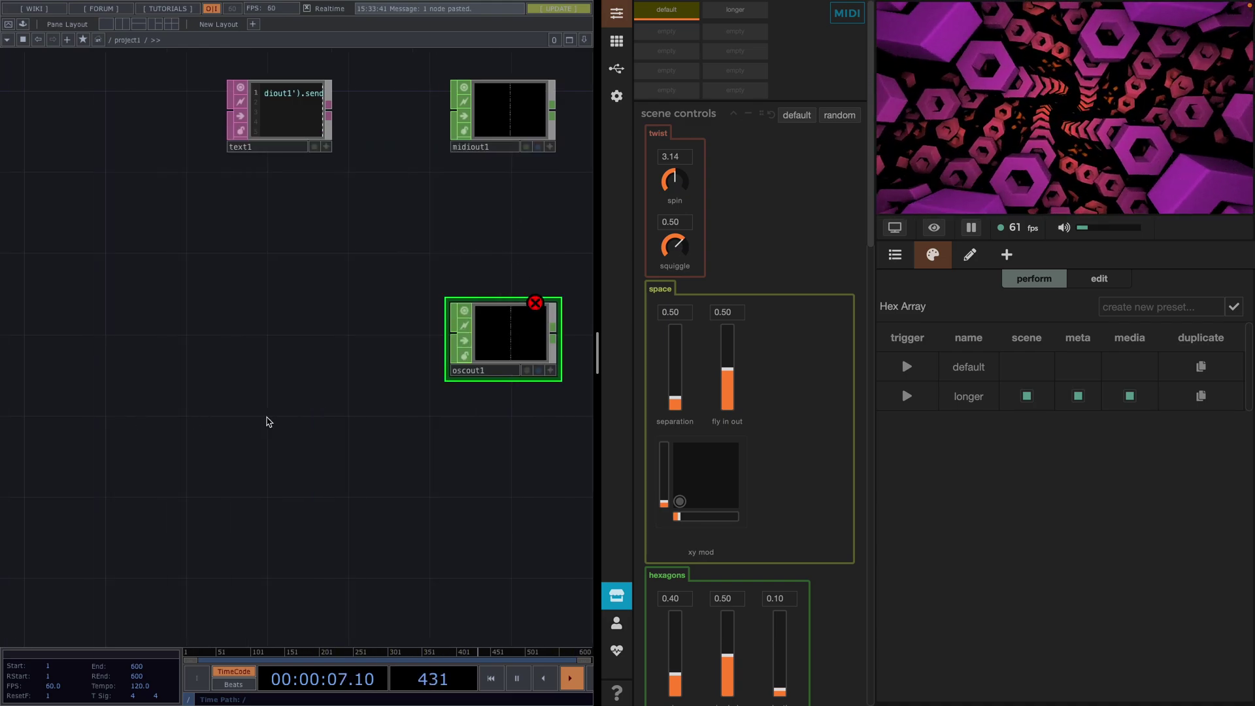
{"action": "mouse_move", "coordinate": [733, 368]}
{"action": "left_mouse_down"}
{"action": "mouse_move", "coordinate": [727, 417]}
{"action": "mouse_move", "coordinate": [727, 327]}
{"action": "mouse_move", "coordinate": [726, 426]}
{"action": "mouse_move", "coordinate": [728, 324]}
{"action": "mouse_move", "coordinate": [722, 406]}
{"action": "mouse_move", "coordinate": [727, 363]}
{"action": "left_mouse_up"}
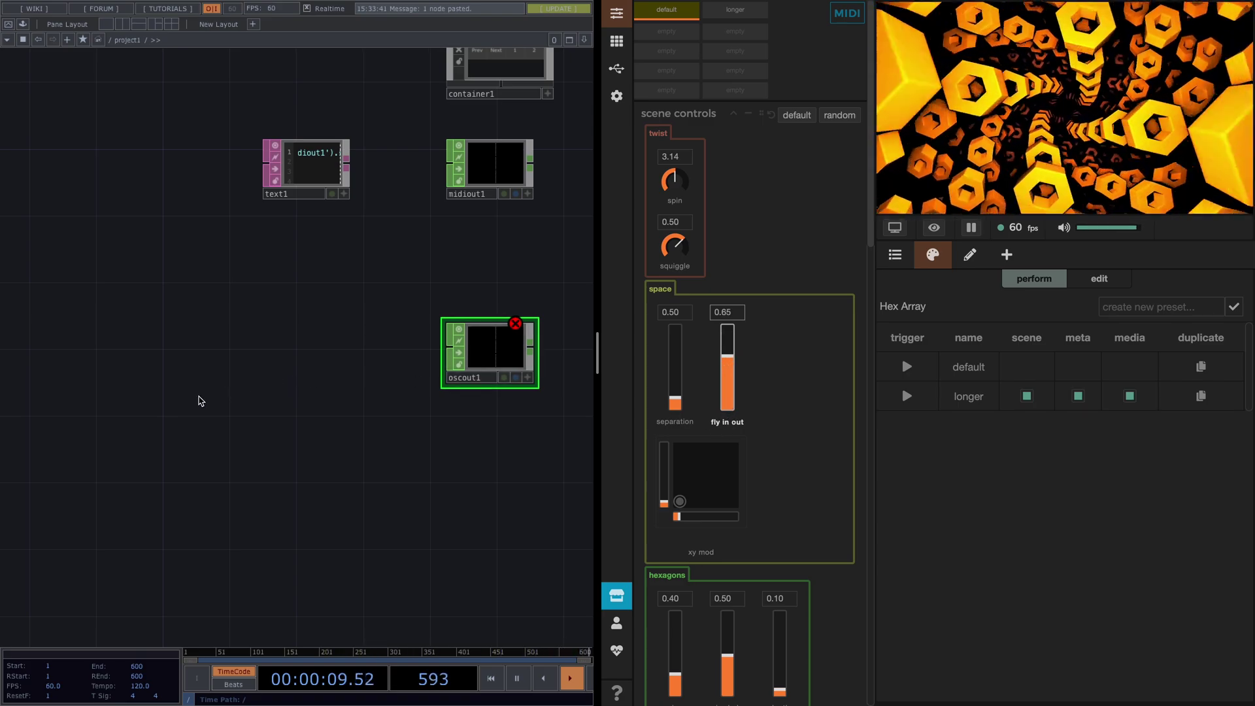
- Add an LFO CHOP beside oscout1, with its frequency set to 0.2 and its type to Gaussian
{"action": "scroll", "coordinate": [201, 401], "scroll_direction": "down", "scroll_amount": 1}
{"action": "key", "text": "Tab"}
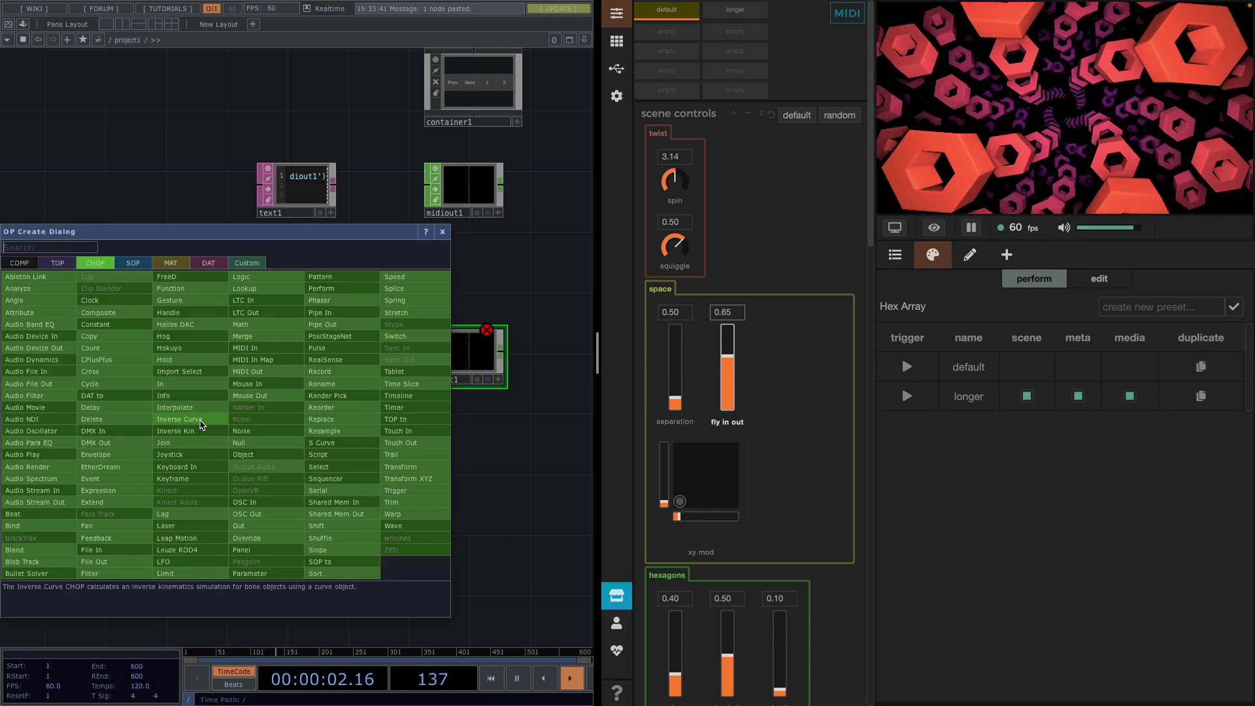
{"action": "left_click", "coordinate": [193, 564]}
{"action": "left_click", "coordinate": [192, 379]}
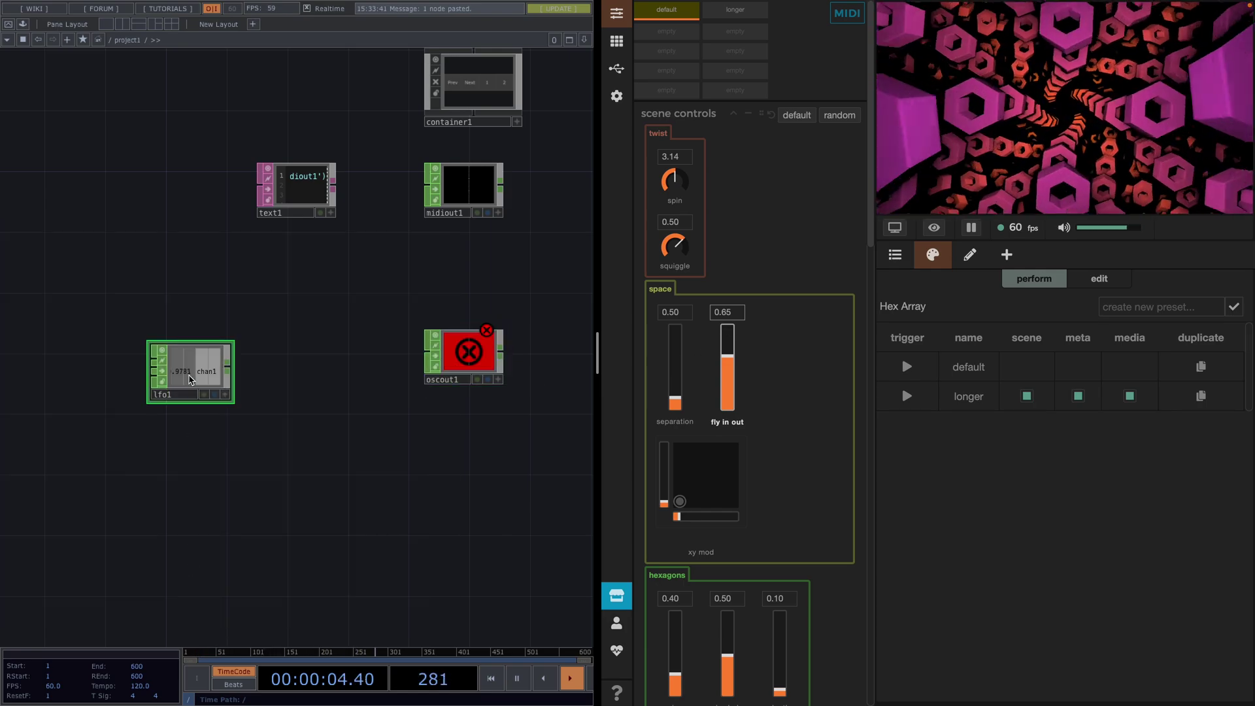
{"action": "key", "text": "p"}
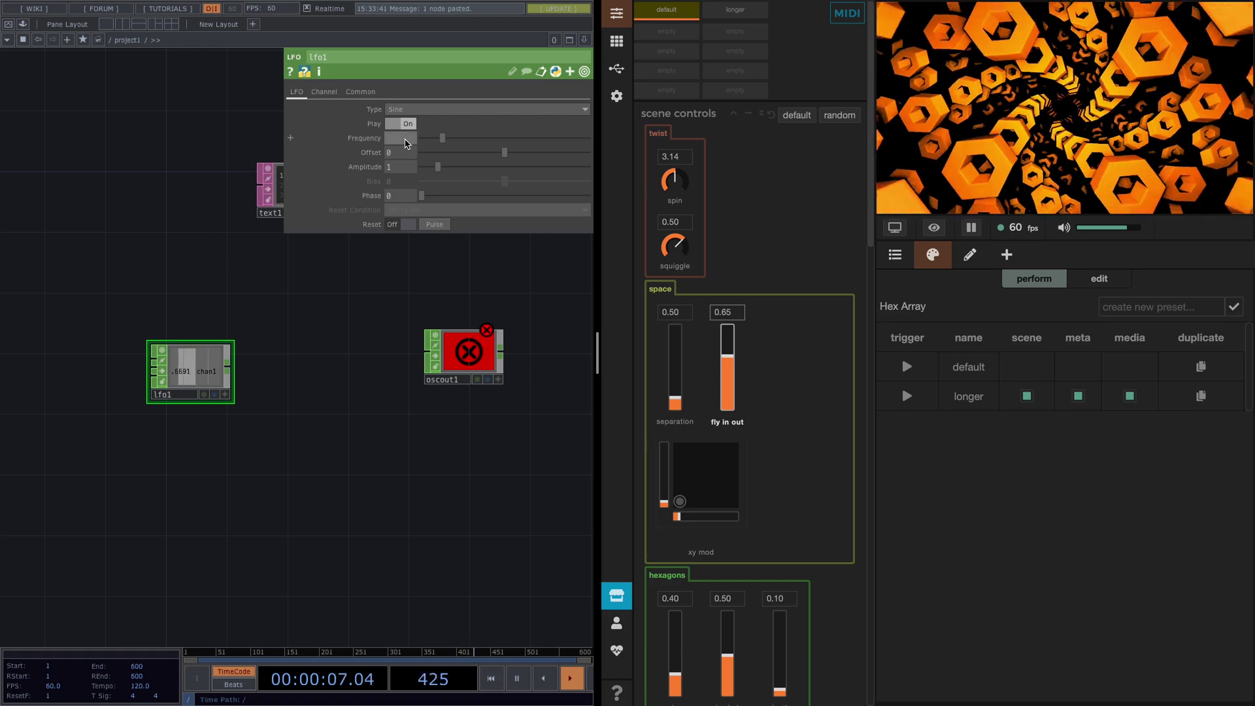
{"action": "left_click", "coordinate": [411, 110]}
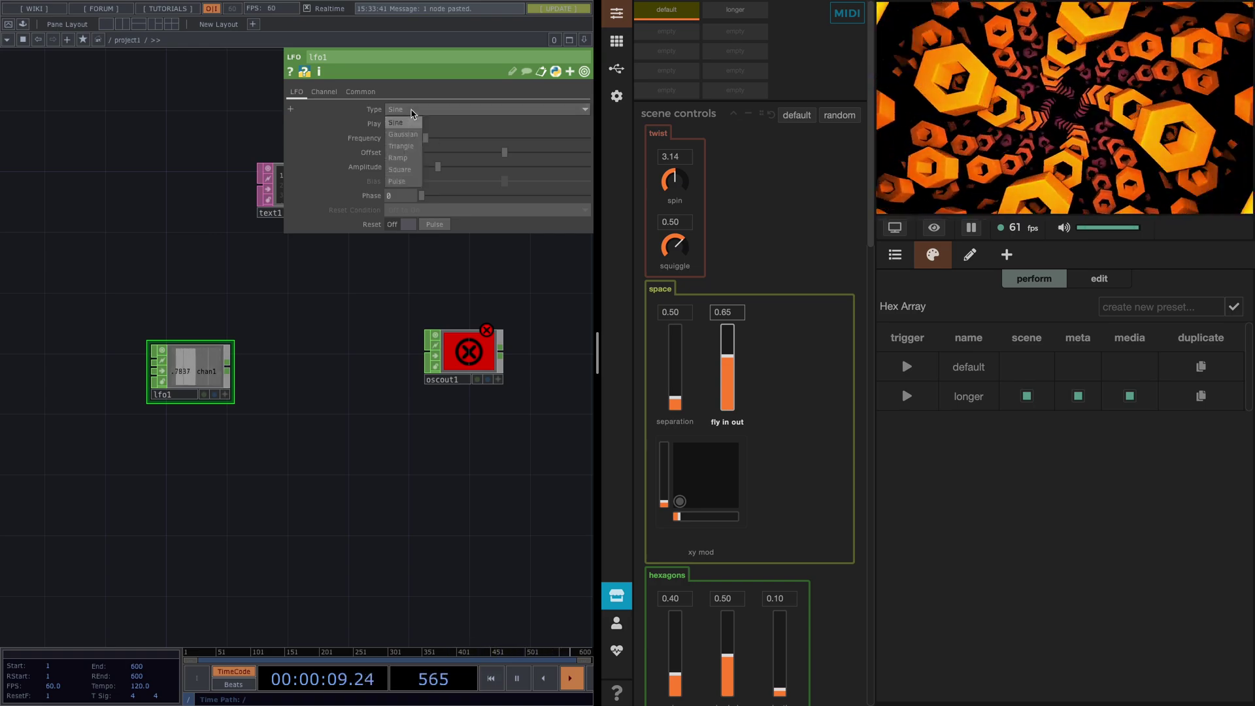
{"action": "left_click", "coordinate": [403, 134]}
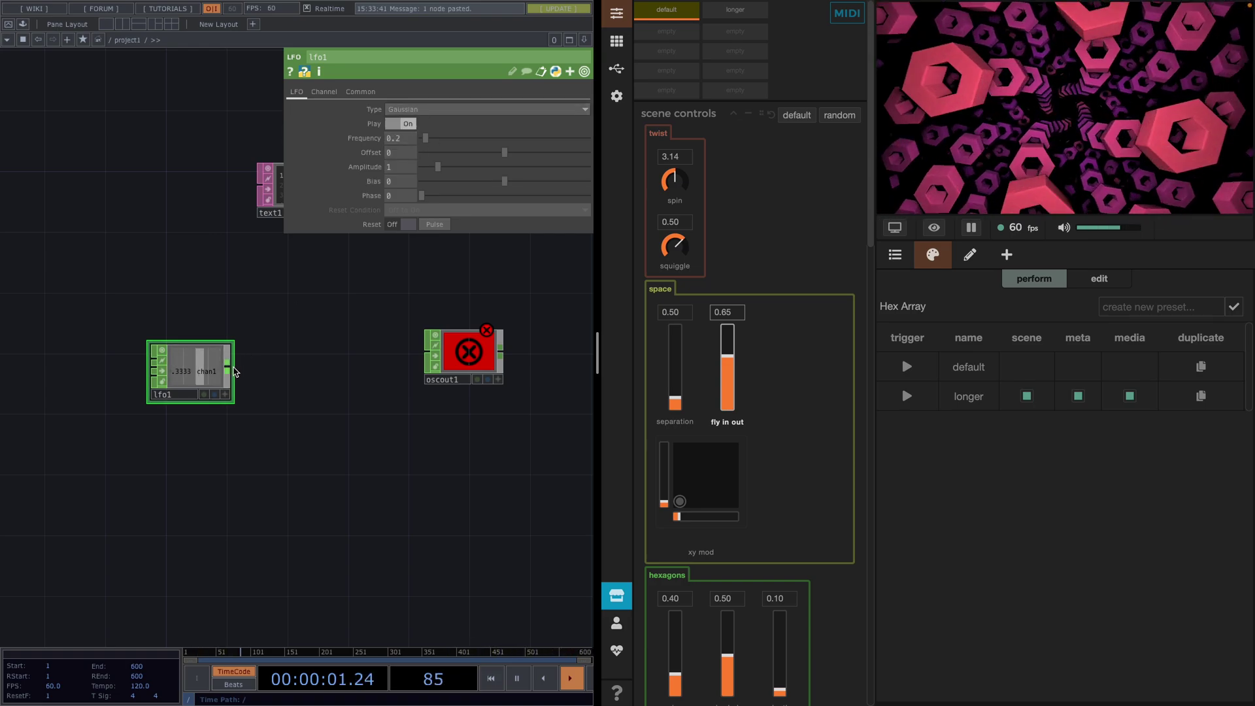
- Insert a Rename CHOP after lfo1 that renames the channel to controls/fly_in_out, and connect it to oscout1
{"action": "right_click", "coordinate": [233, 370]}
{"action": "type", "text": "renam"}
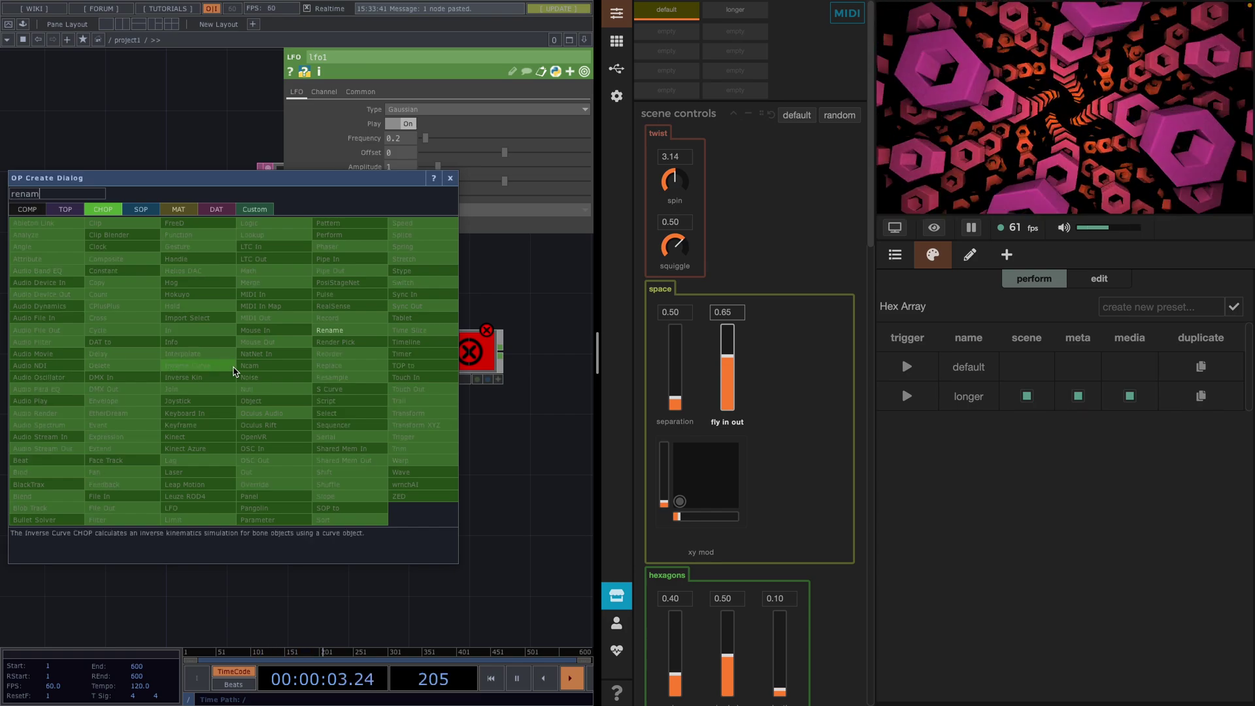
{"action": "left_click", "coordinate": [340, 337]}
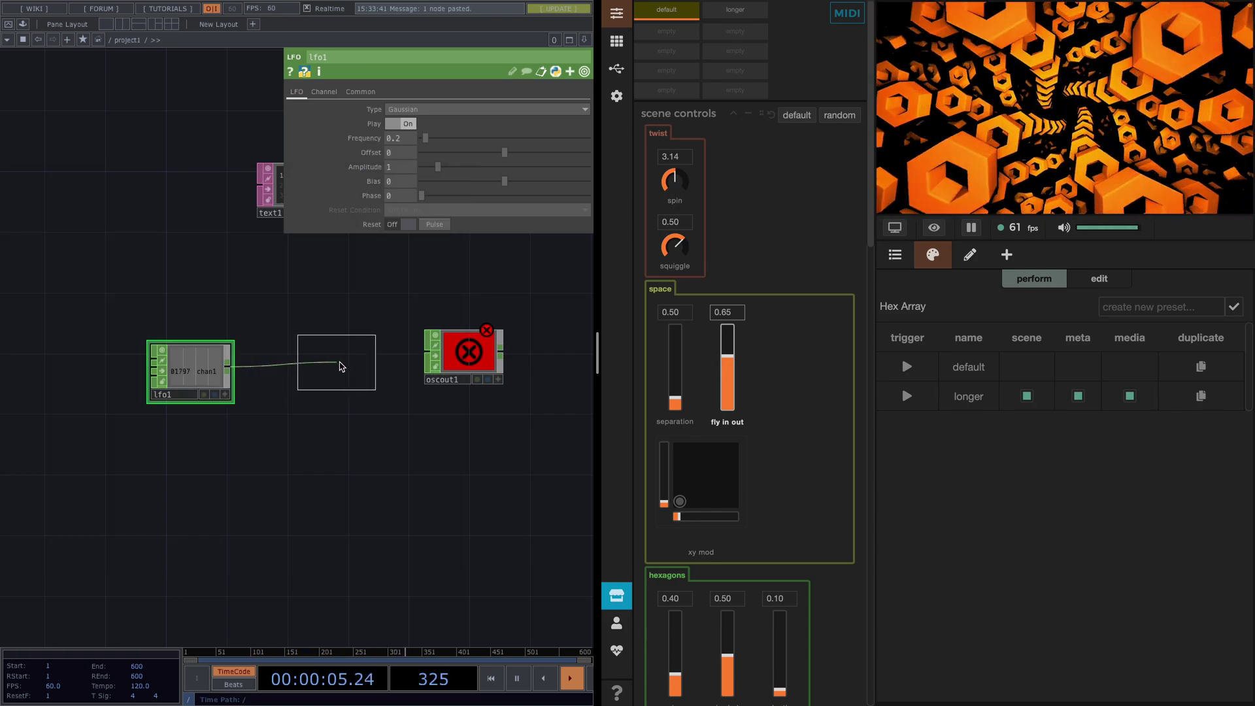
{"action": "left_click", "coordinate": [341, 369]}
{"action": "left_click", "coordinate": [429, 128]}
{"action": "type", "text": "controls/fly_in_out"}
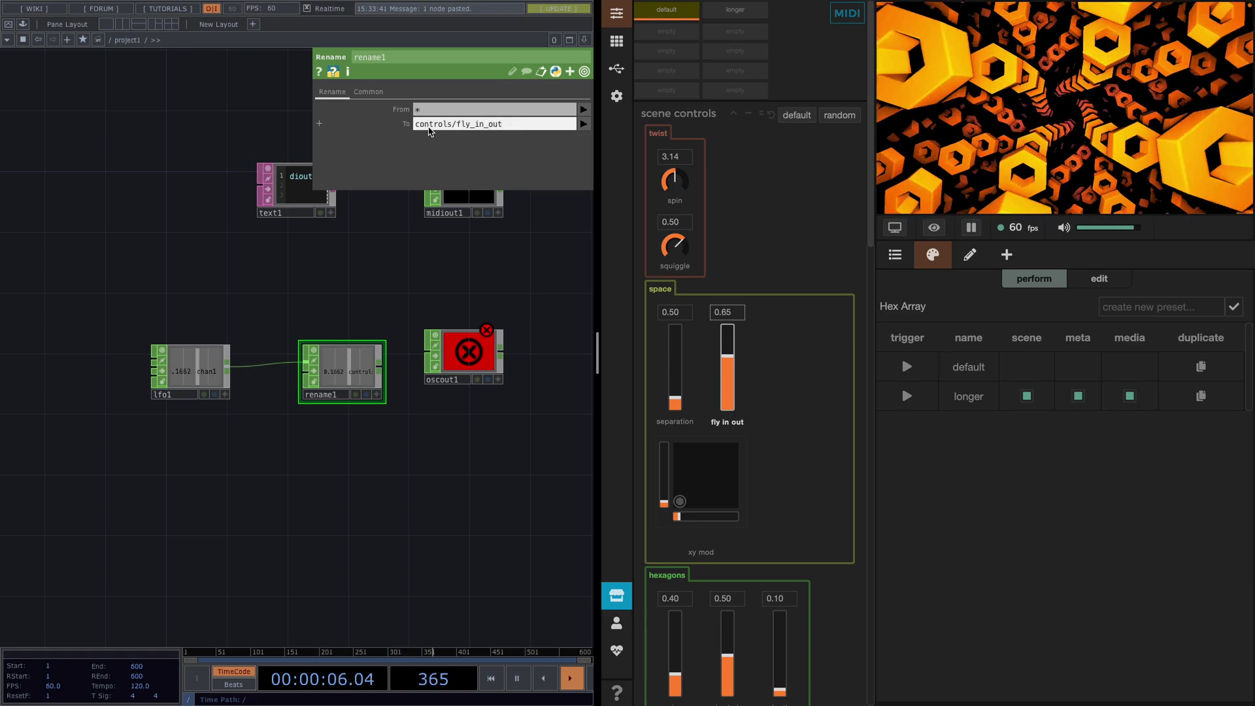
{"action": "key", "text": "Return"}
{"action": "left_click_drag", "start_coordinate": [387, 367], "coordinate": [414, 356]}
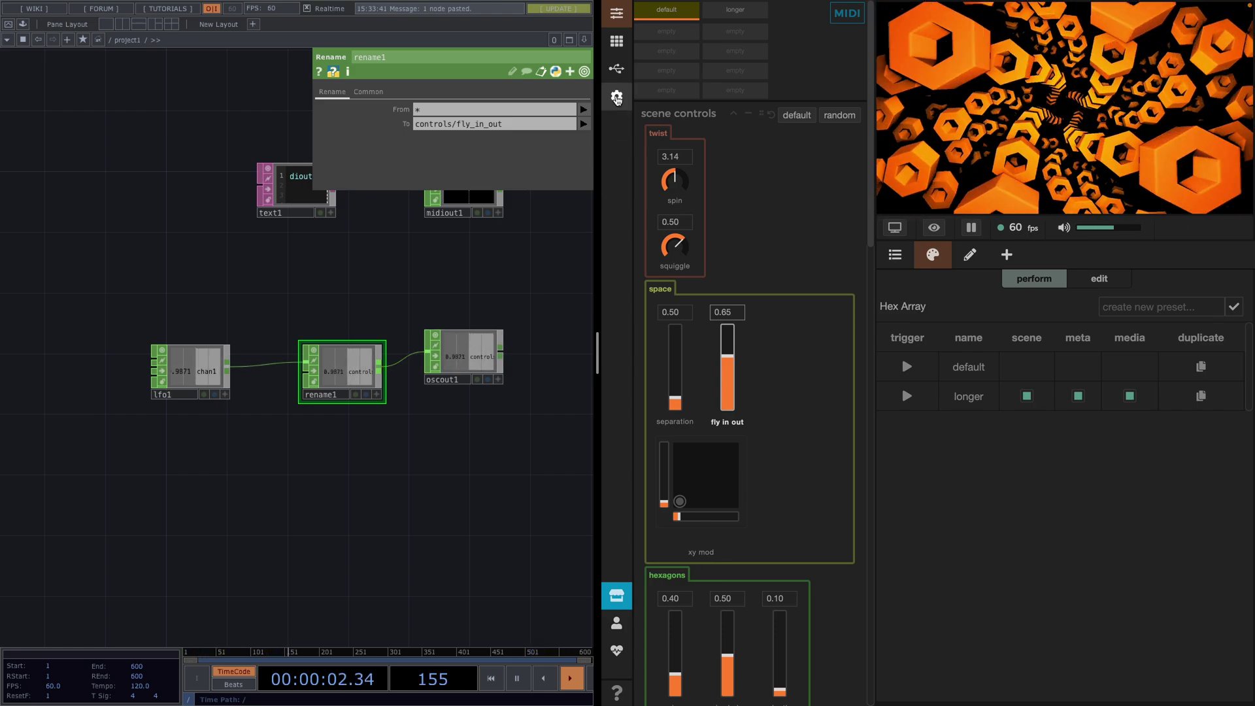
- Set oscout1's network port to 6000 to match Synesthesia's OSC input port, and check fly in out in the scene controls
{"action": "left_click", "coordinate": [617, 97]}
{"action": "scroll", "coordinate": [696, 375], "scroll_direction": "down", "scroll_amount": 8}
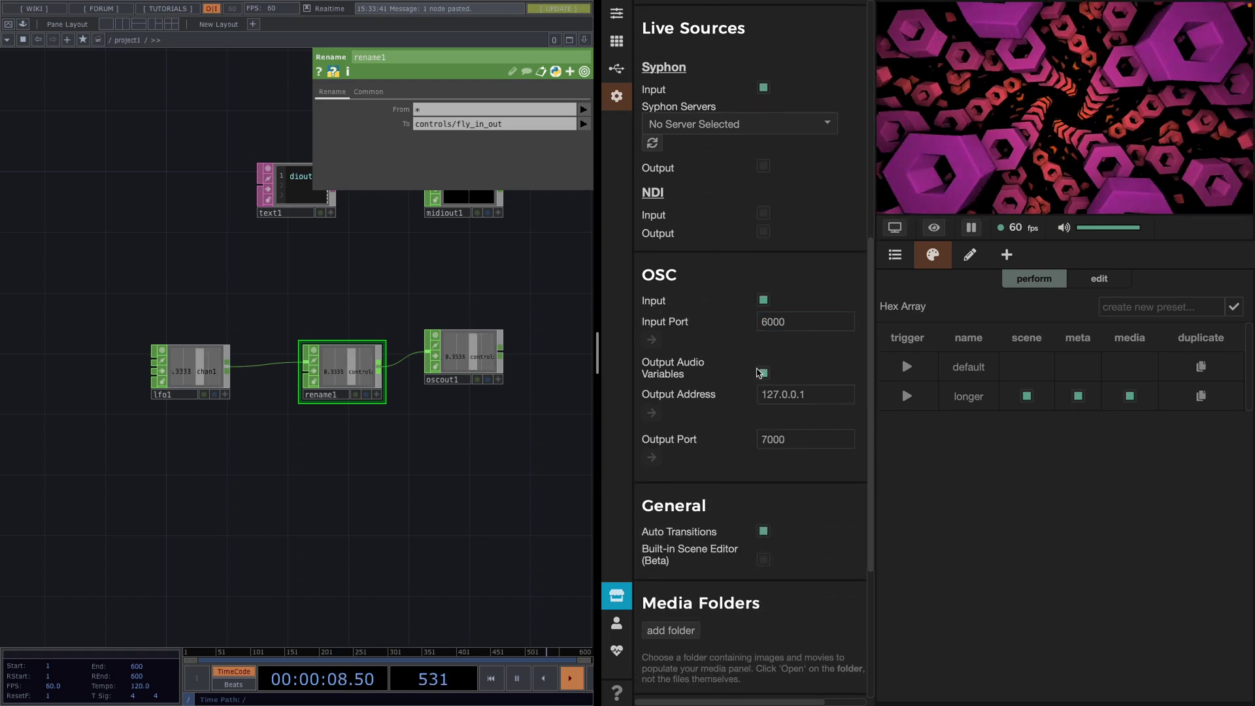
{"action": "left_click", "coordinate": [475, 359]}
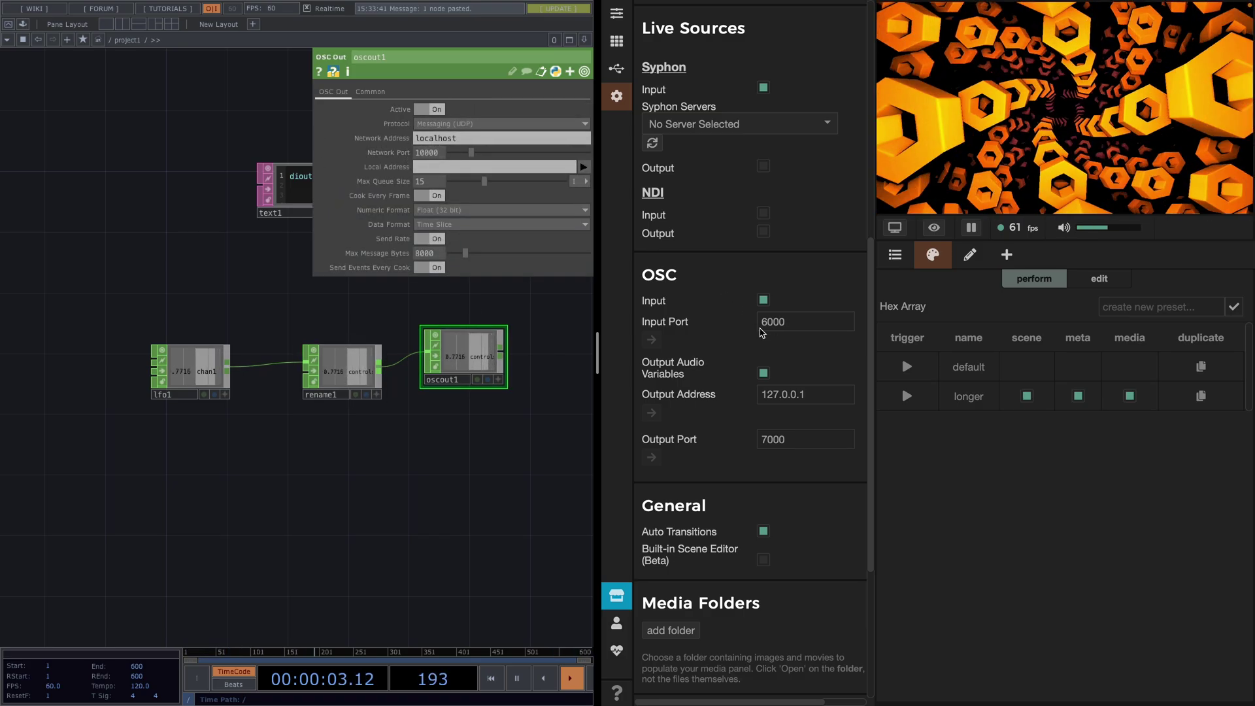
{"action": "left_click", "coordinate": [427, 152]}
{"action": "type", "text": "60"}
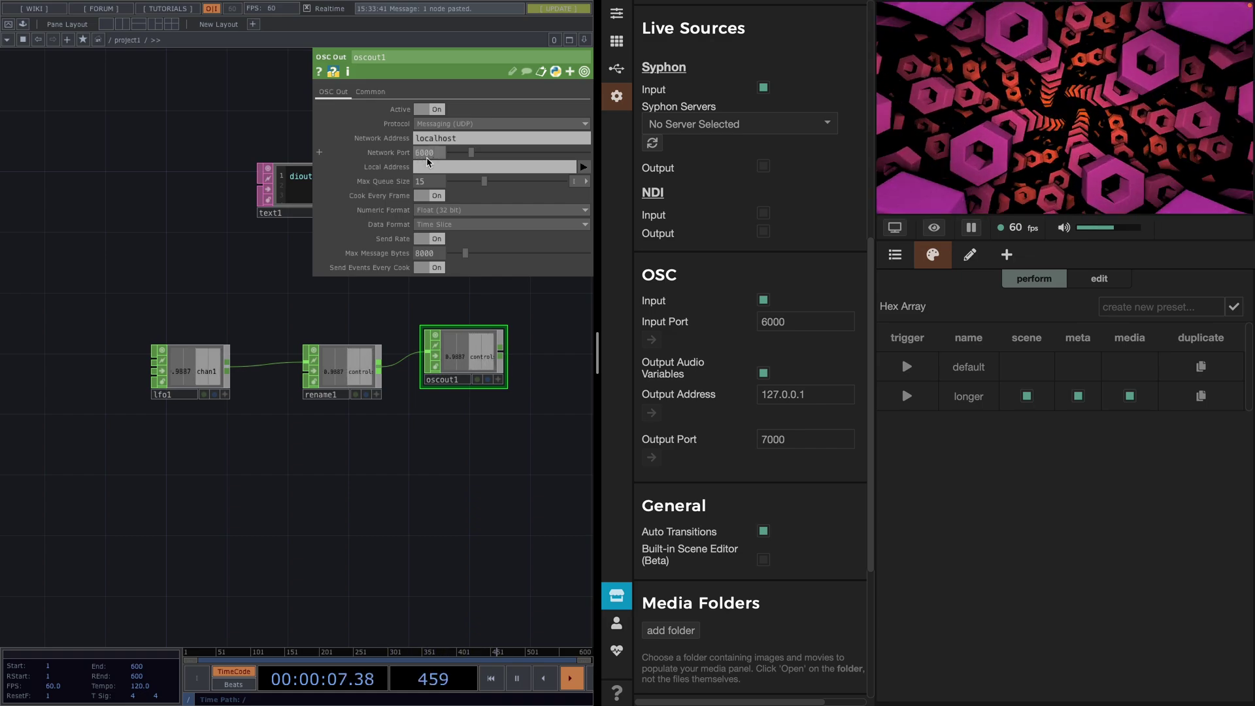
{"action": "key", "text": "Return"}
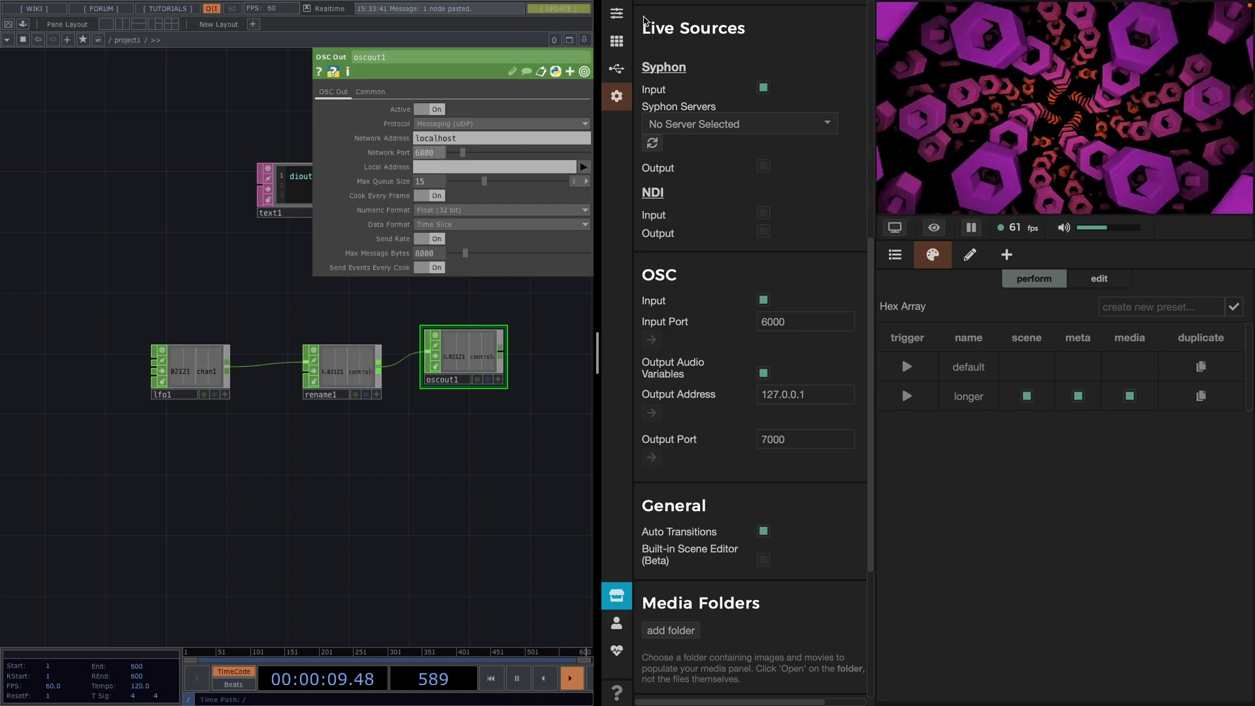
{"action": "left_click", "coordinate": [616, 13]}
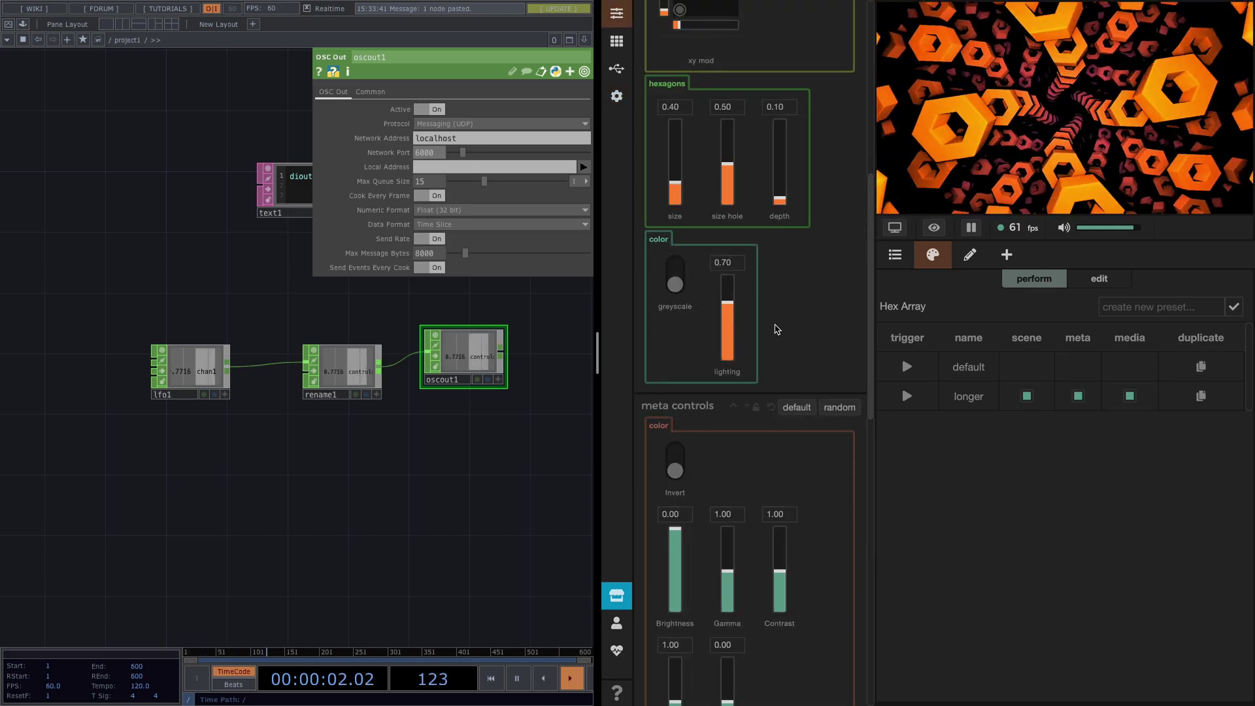
{"action": "scroll", "coordinate": [769, 349], "scroll_direction": "up", "scroll_amount": 6}
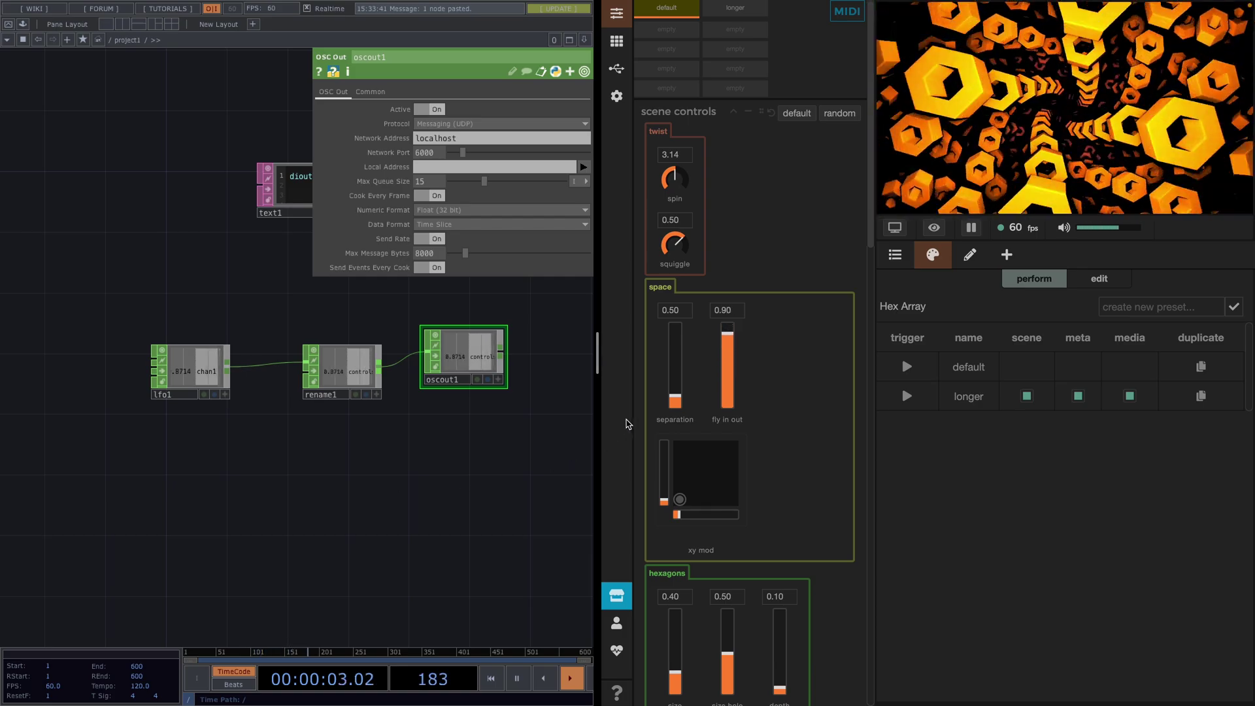
- Hide oscout1's parameters and add an OSC In CHOP in the empty network space below lfo1
{"action": "scroll", "coordinate": [455, 494], "scroll_direction": "down", "scroll_amount": 2}
{"action": "left_click_drag", "start_coordinate": [451, 490], "coordinate": [442, 466]}
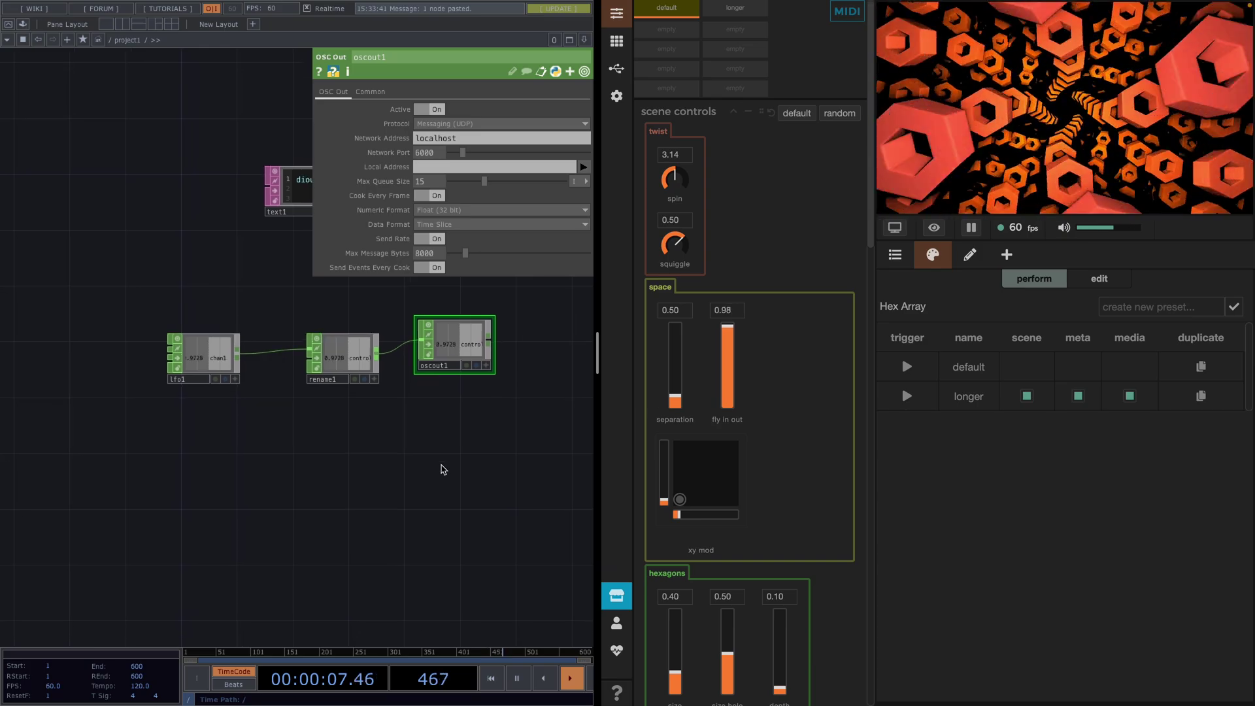
{"action": "key", "text": "p"}
{"action": "right_click_drag", "start_coordinate": [441, 465], "coordinate": [447, 416]}
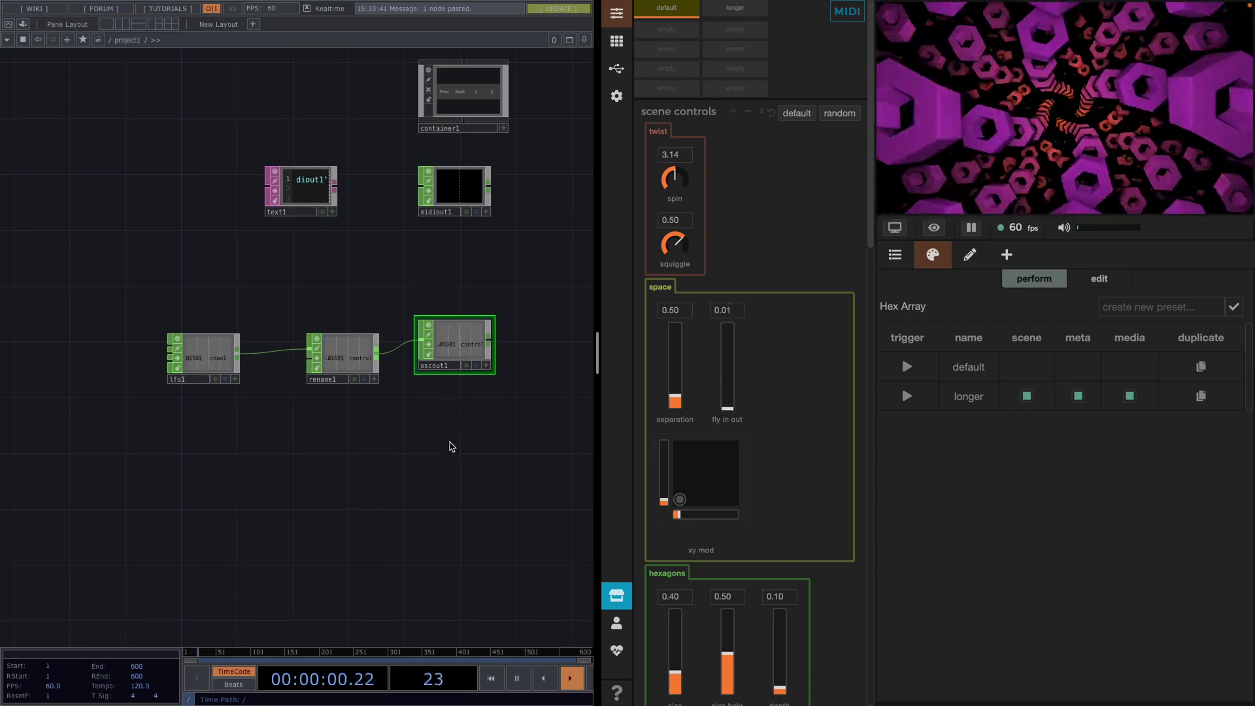
{"action": "left_click_drag", "start_coordinate": [451, 448], "coordinate": [451, 401]}
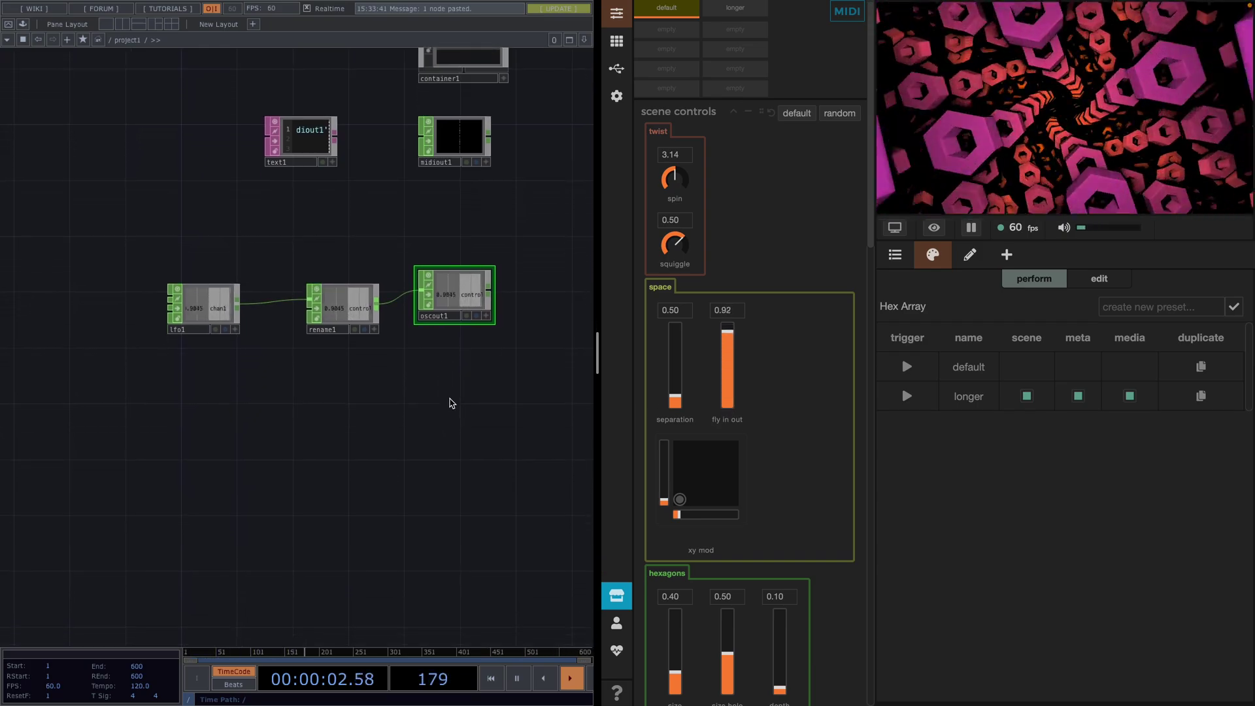
{"action": "left_click_drag", "start_coordinate": [283, 532], "coordinate": [313, 505]}
{"action": "key", "text": "Tab"}
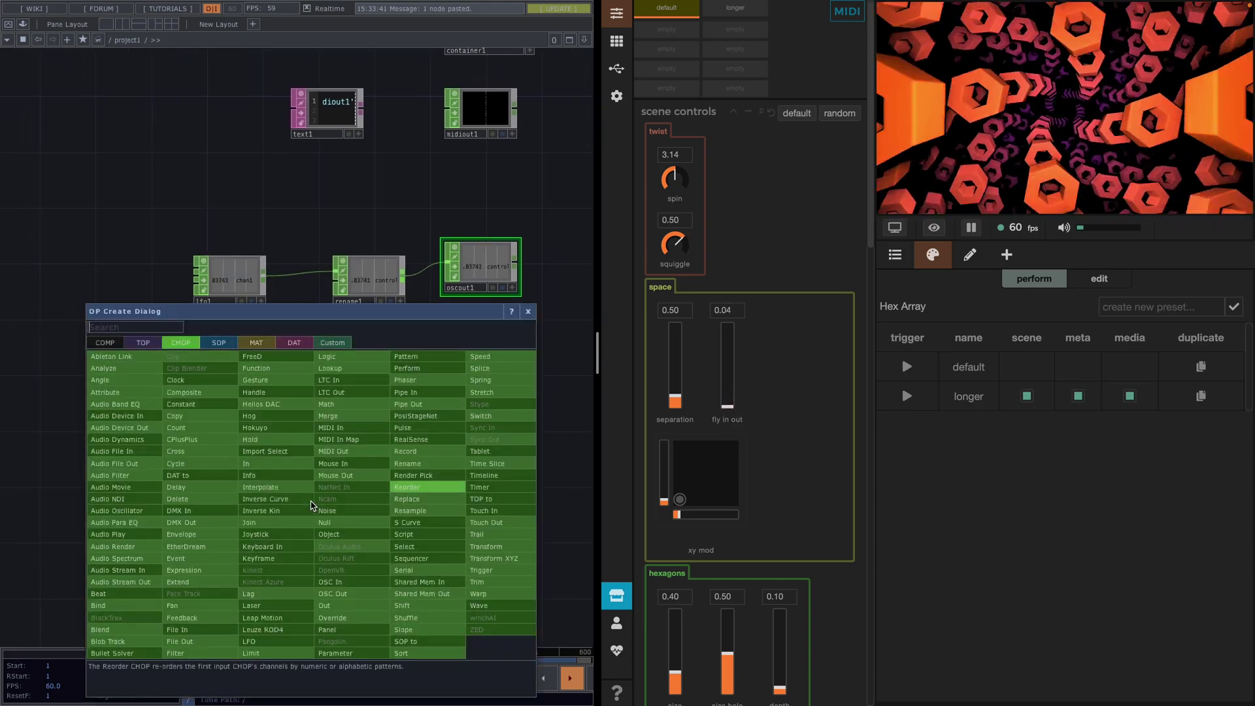
{"action": "type", "text": "osc"}
{"action": "left_click", "coordinate": [346, 584]}
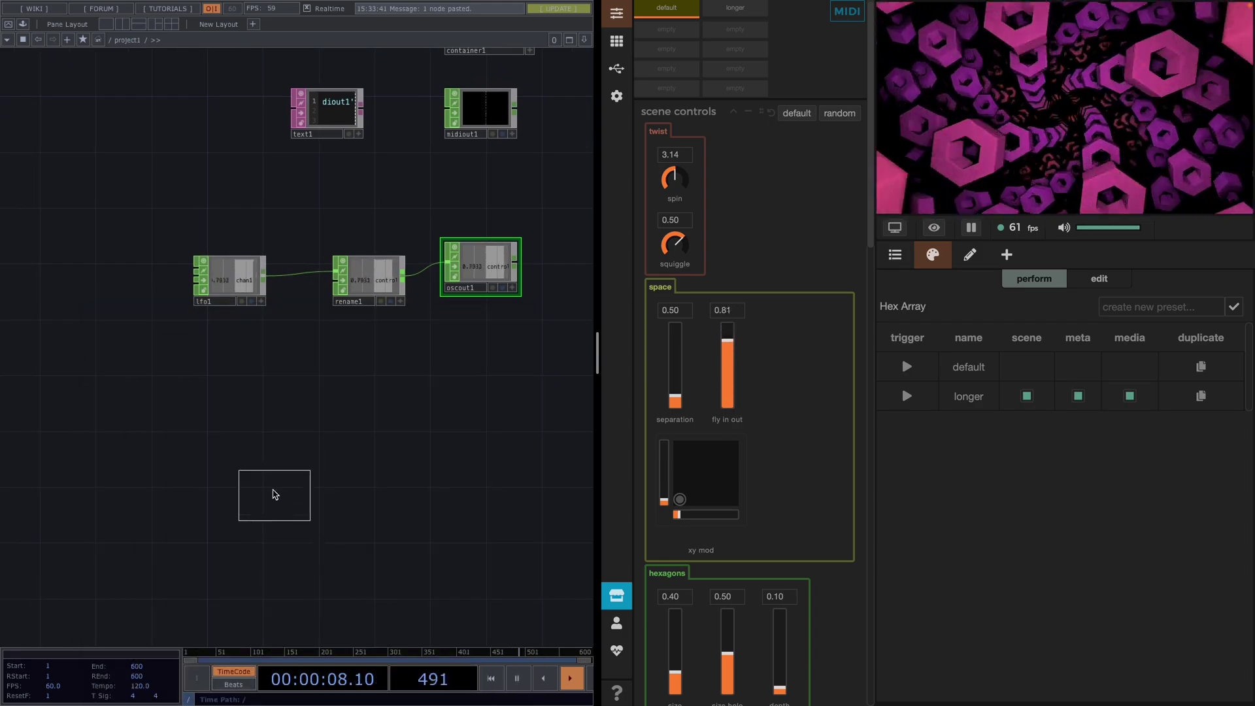
{"action": "left_click", "coordinate": [232, 418]}
- Set oscin1's network port to 7000 and inspect the channels arriving from Synesthesia
{"action": "scroll", "coordinate": [234, 421], "scroll_direction": "up", "scroll_amount": 3}
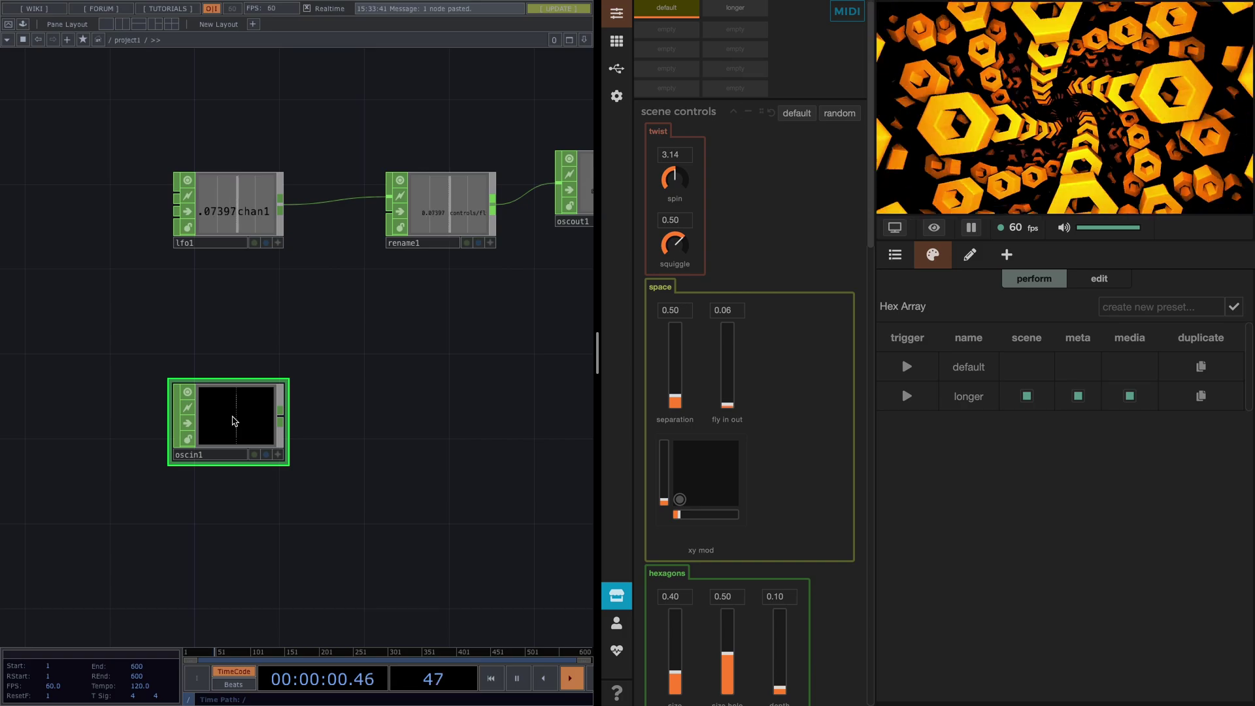
{"action": "key", "text": "p"}
{"action": "left_click", "coordinate": [425, 152]}
{"action": "type", "text": "7000"}
{"action": "key", "text": "Return"}
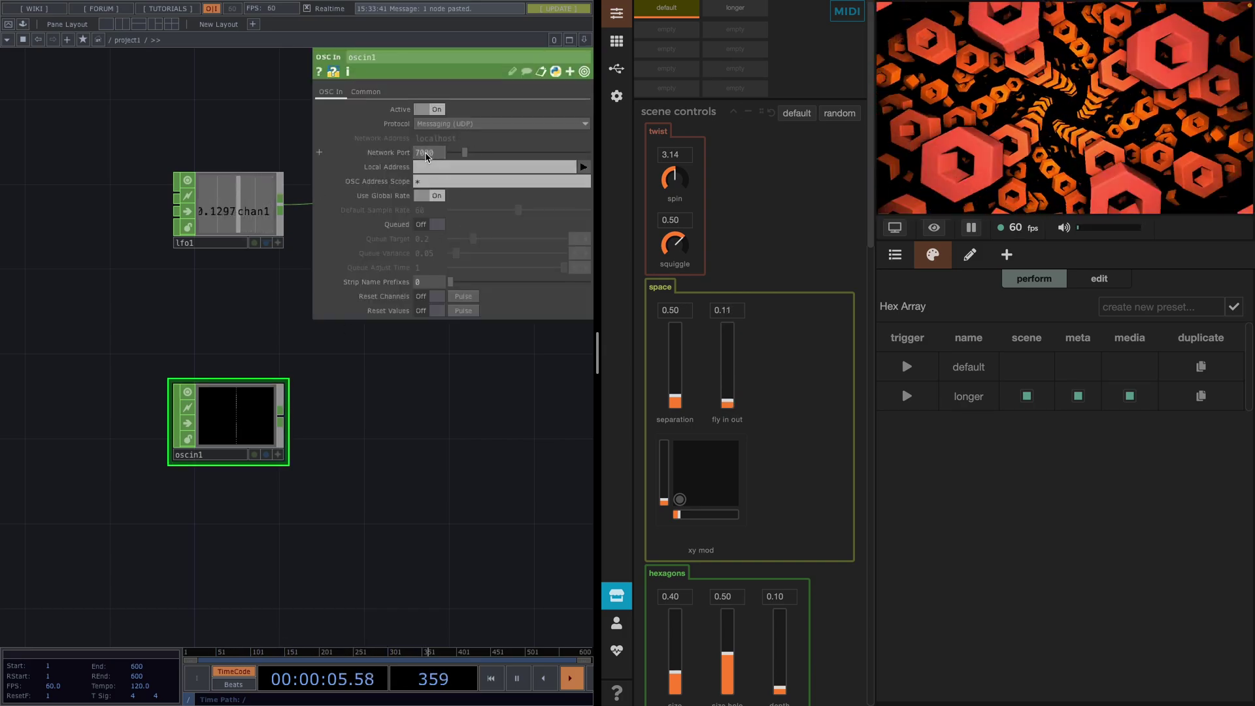
{"action": "key", "text": "p"}
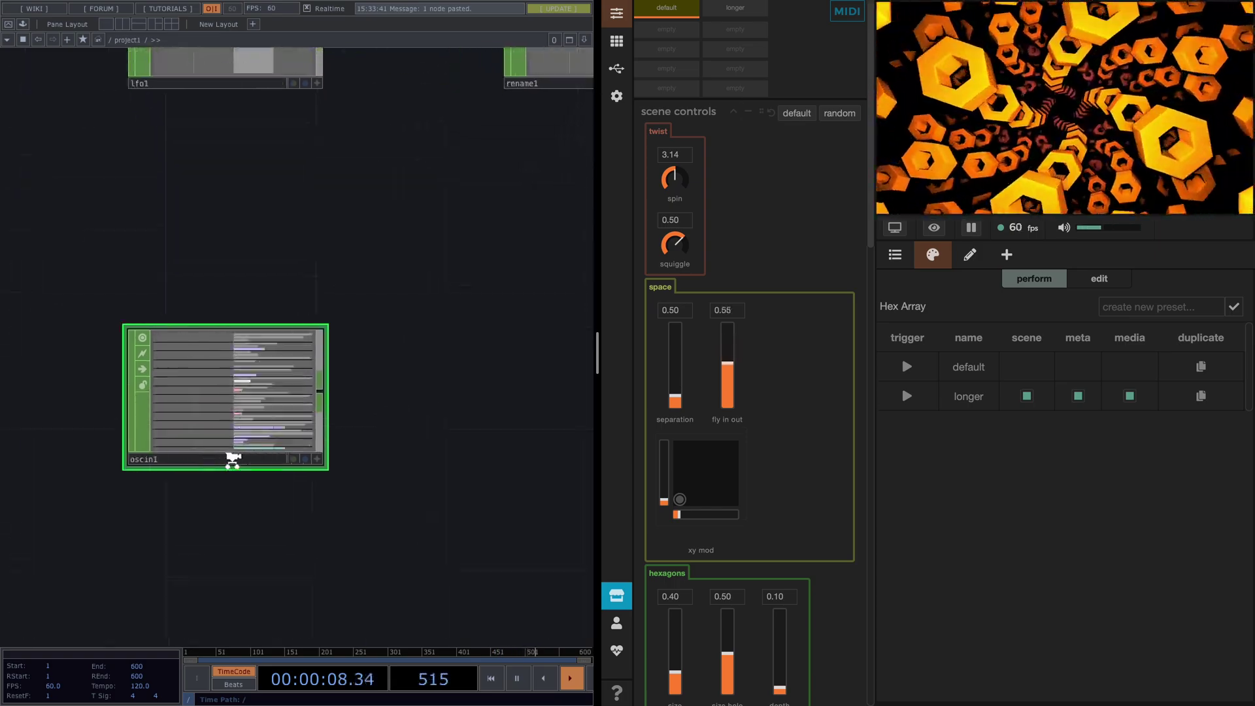
{"action": "scroll", "coordinate": [232, 460], "scroll_direction": "up", "scroll_amount": 3}
{"action": "scroll", "coordinate": [328, 308], "scroll_direction": "up", "scroll_amount": 3}
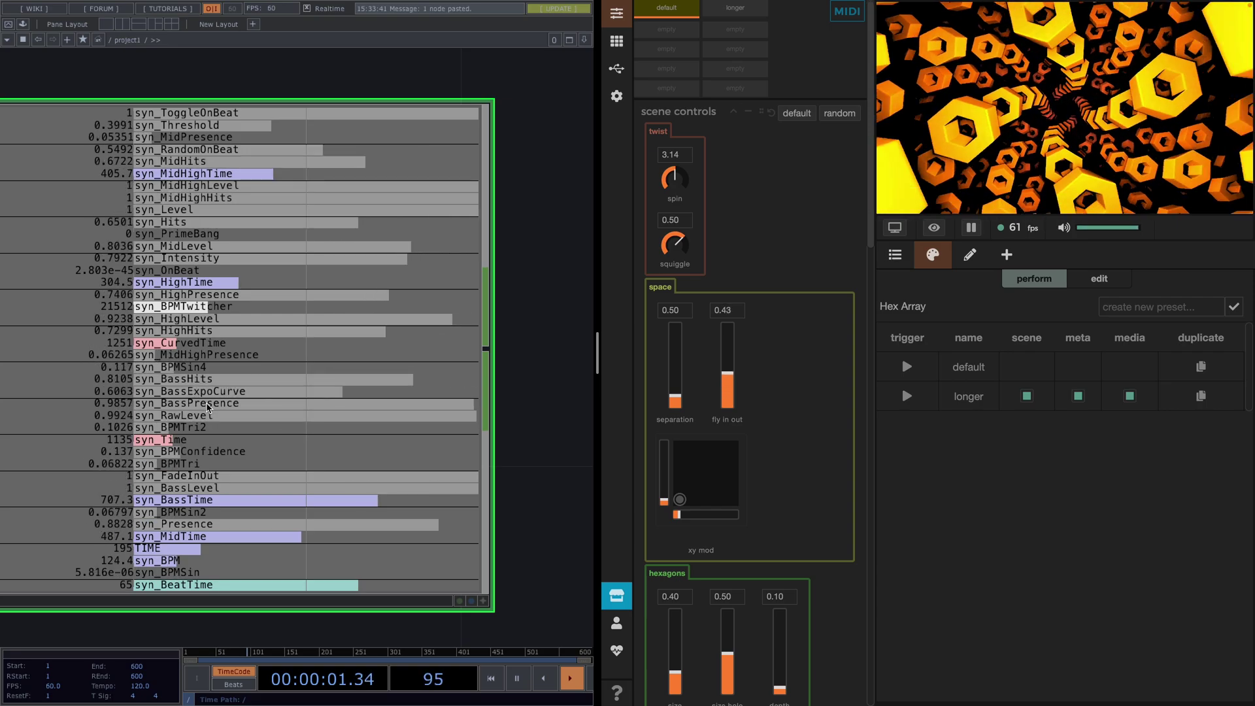
{"action": "scroll", "coordinate": [212, 366], "scroll_direction": "down", "scroll_amount": 4}
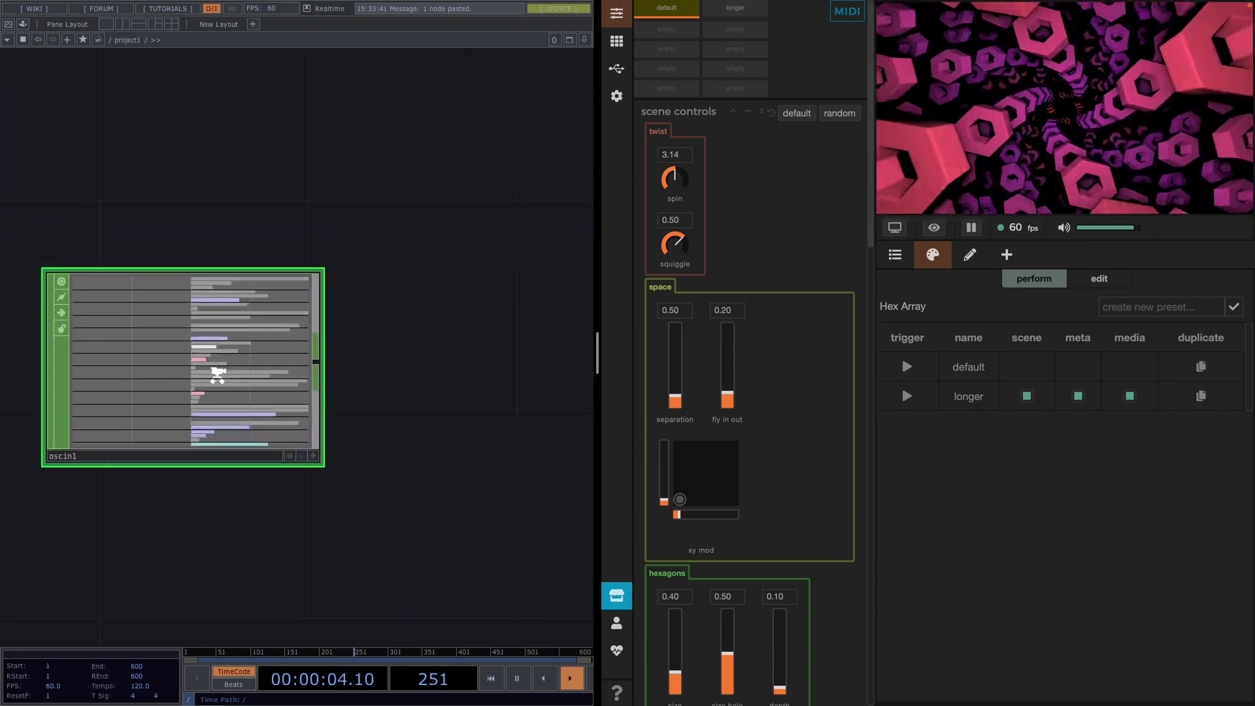
- Add a Select CHOP after oscin1 that picks the syn_BassPresence and syn_BassHits channels
{"action": "scroll", "coordinate": [300, 364], "scroll_direction": "down", "scroll_amount": 2}
{"action": "key", "text": "Tab"}
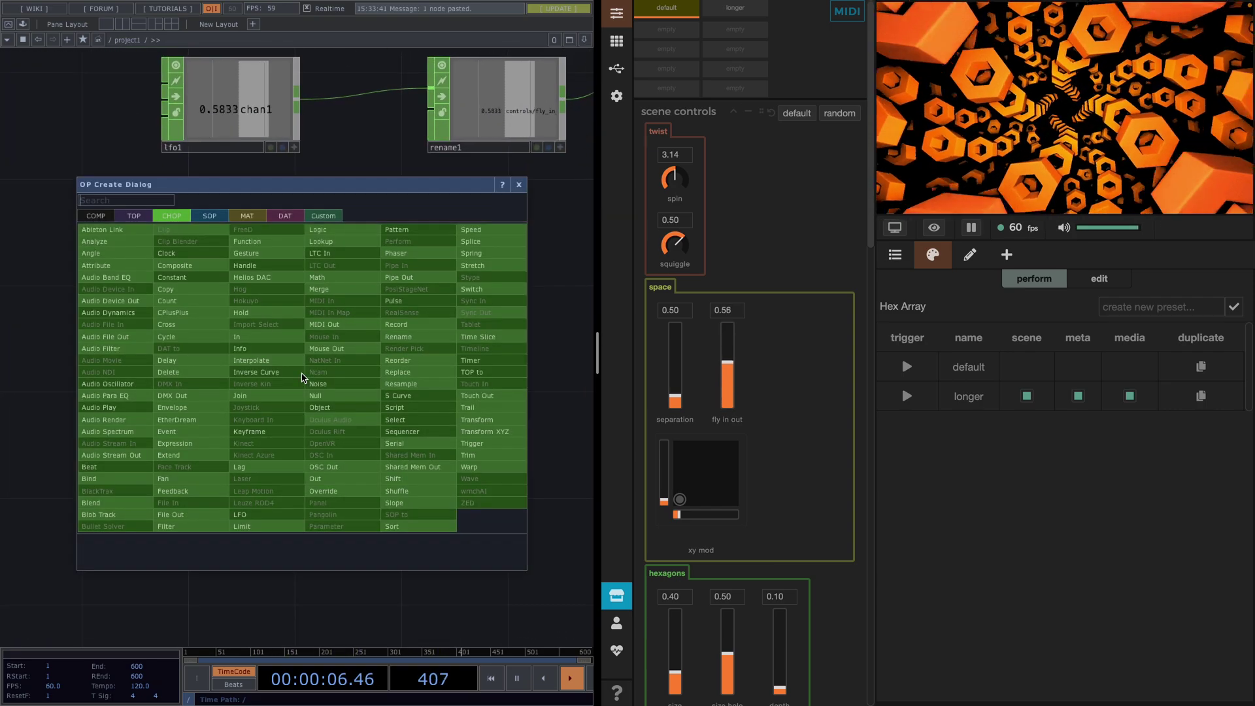
{"action": "type", "text": "sel"}
{"action": "left_click", "coordinate": [400, 421]}
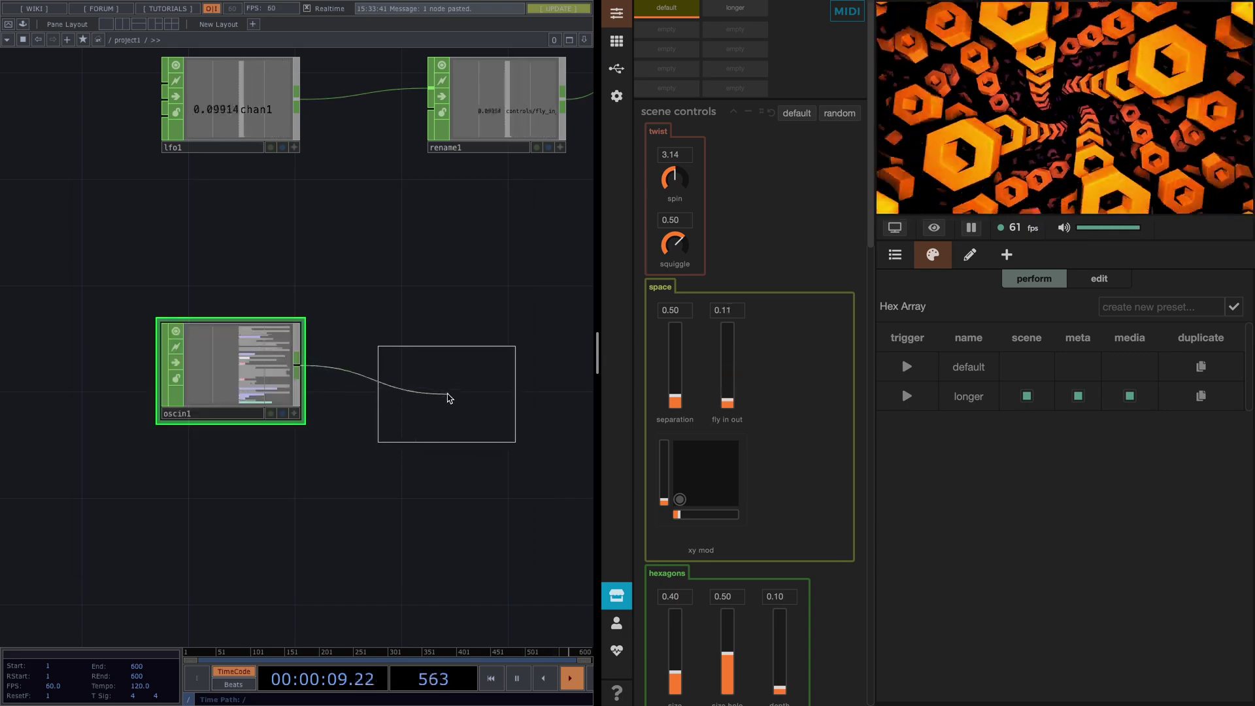
{"action": "left_click", "coordinate": [449, 397]}
{"action": "key", "text": "p"}
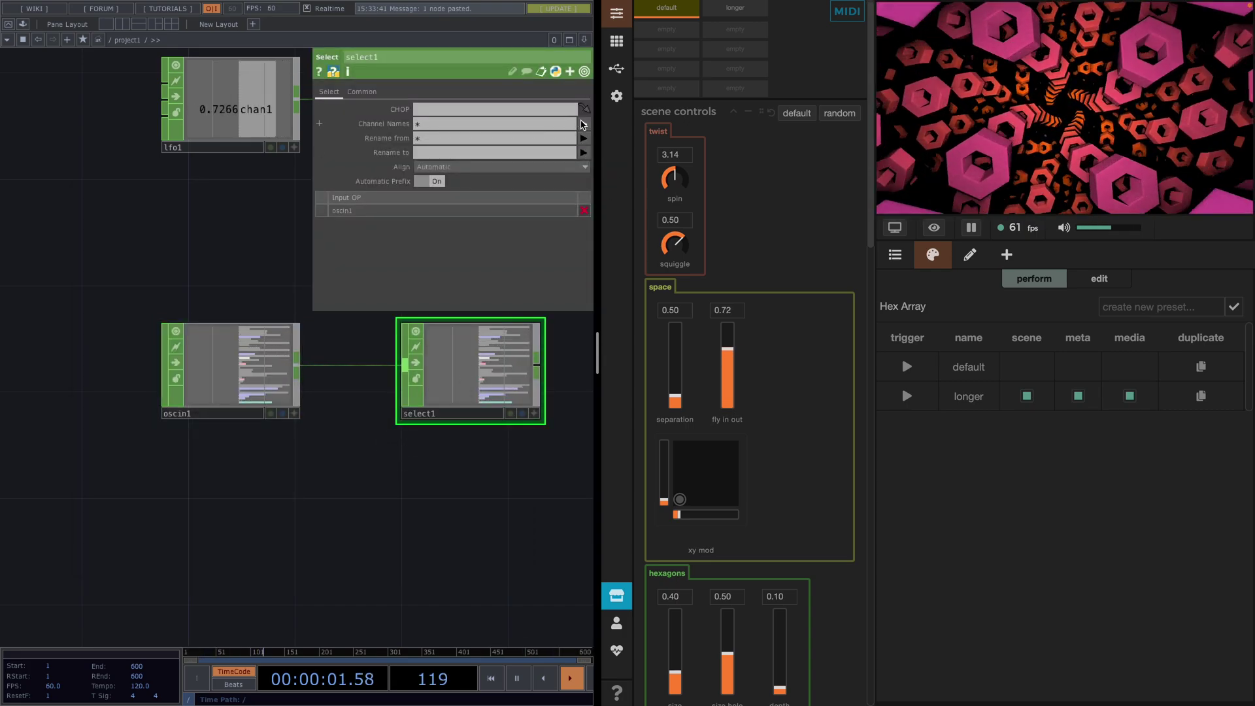
{"action": "left_click", "coordinate": [584, 124]}
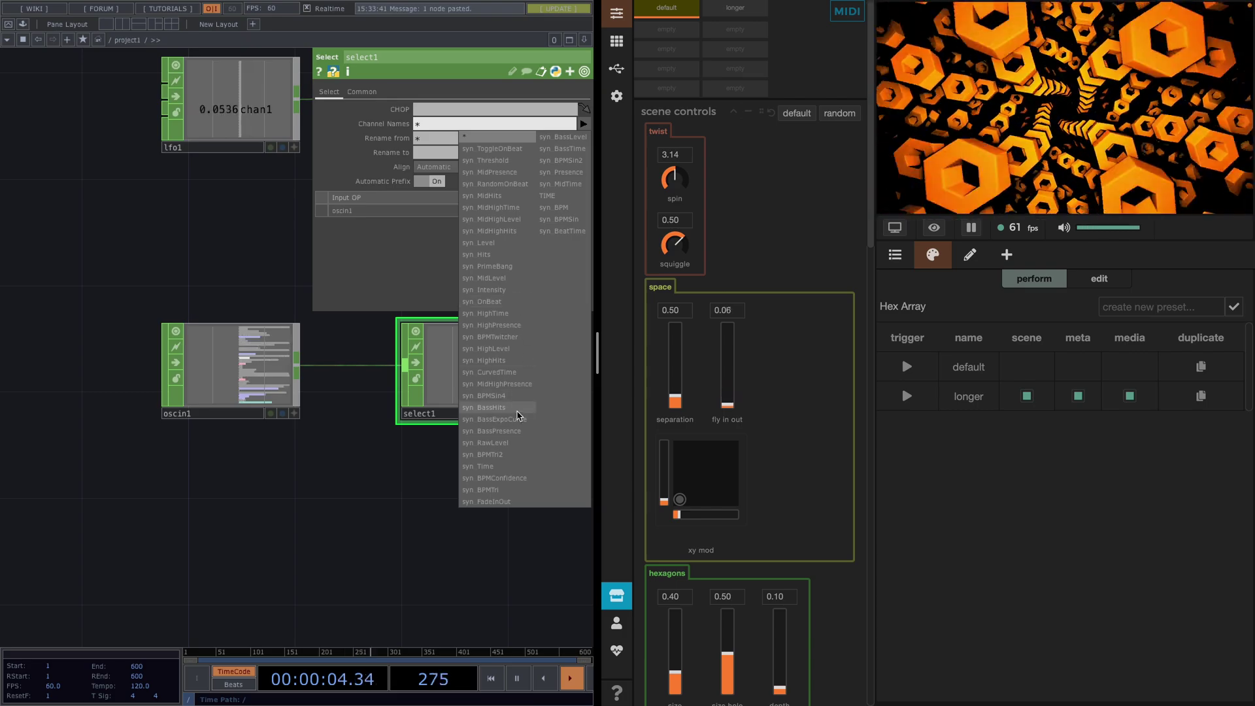
{"action": "left_click", "coordinate": [514, 432]}
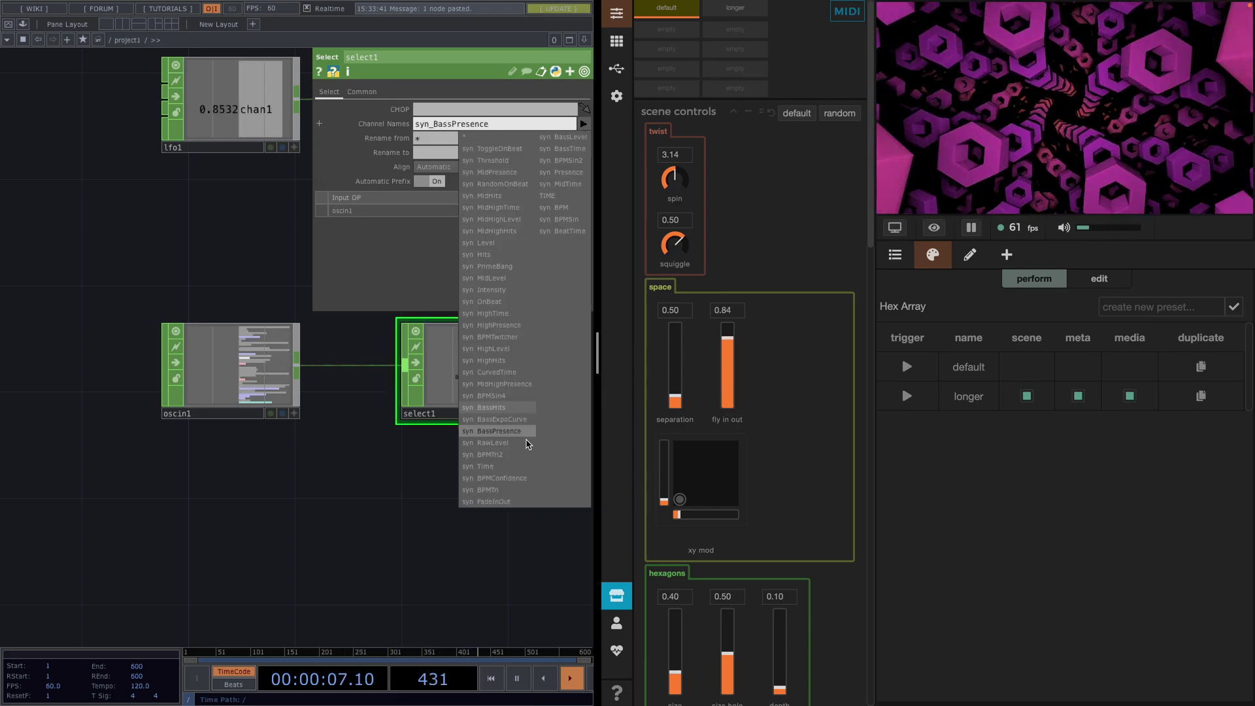
{"action": "left_click", "coordinate": [503, 407]}
- Add a Math CHOP after select1 and set its Combine Channels option to Multiply
{"action": "scroll", "coordinate": [399, 457], "scroll_direction": "right", "scroll_amount": 6}
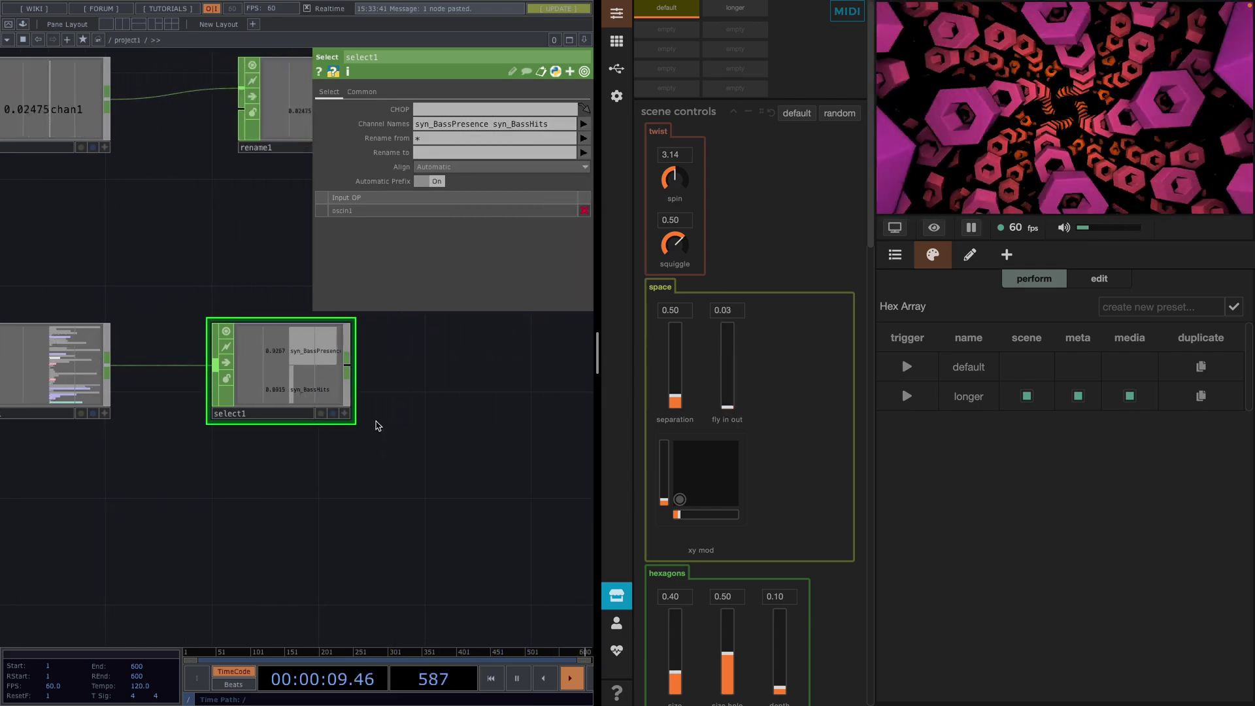
{"action": "key", "text": "Tab"}
{"action": "type", "text": "math"}
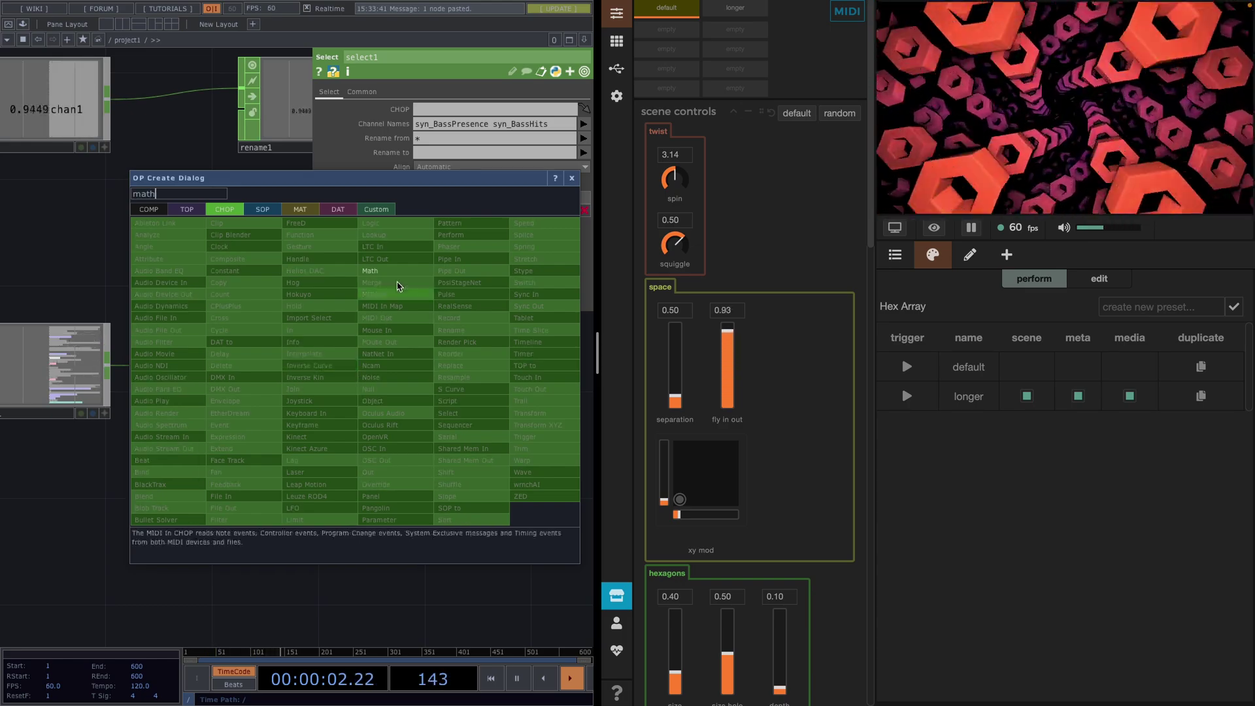
{"action": "left_click", "coordinate": [399, 270]}
{"action": "left_click", "coordinate": [464, 382]}
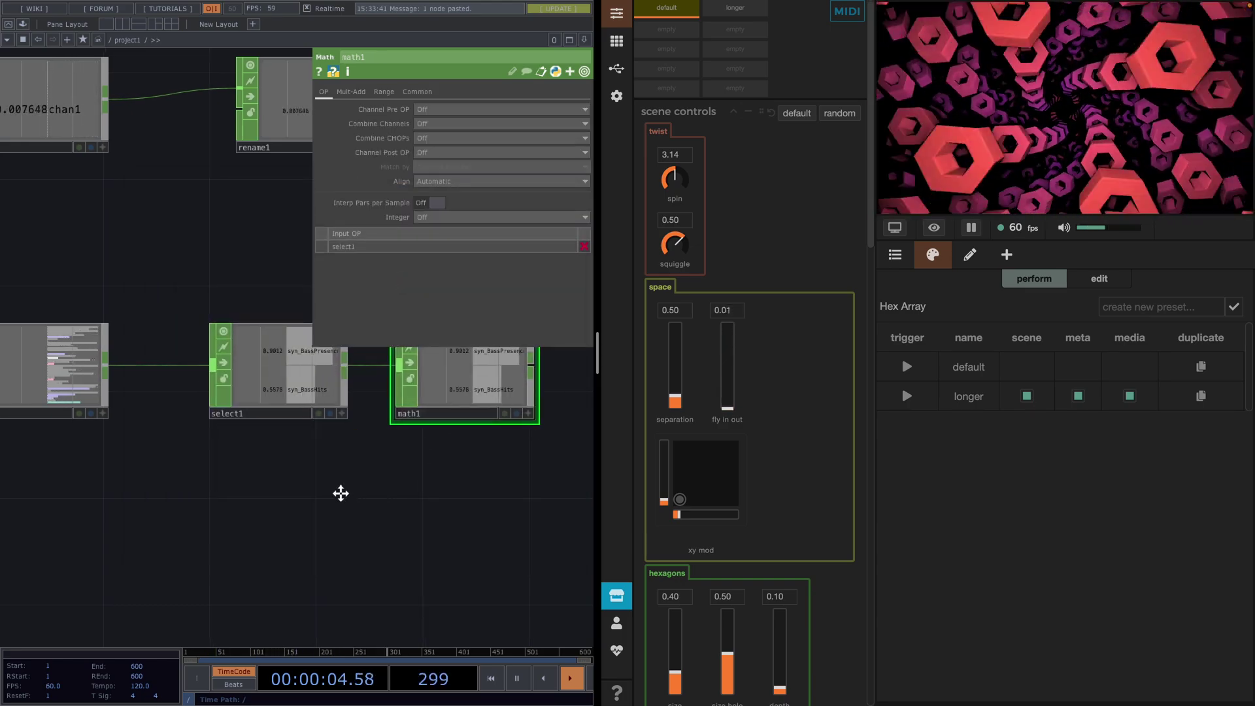
{"action": "scroll", "coordinate": [317, 493], "scroll_direction": "right", "scroll_amount": 3}
{"action": "left_click", "coordinate": [445, 124]}
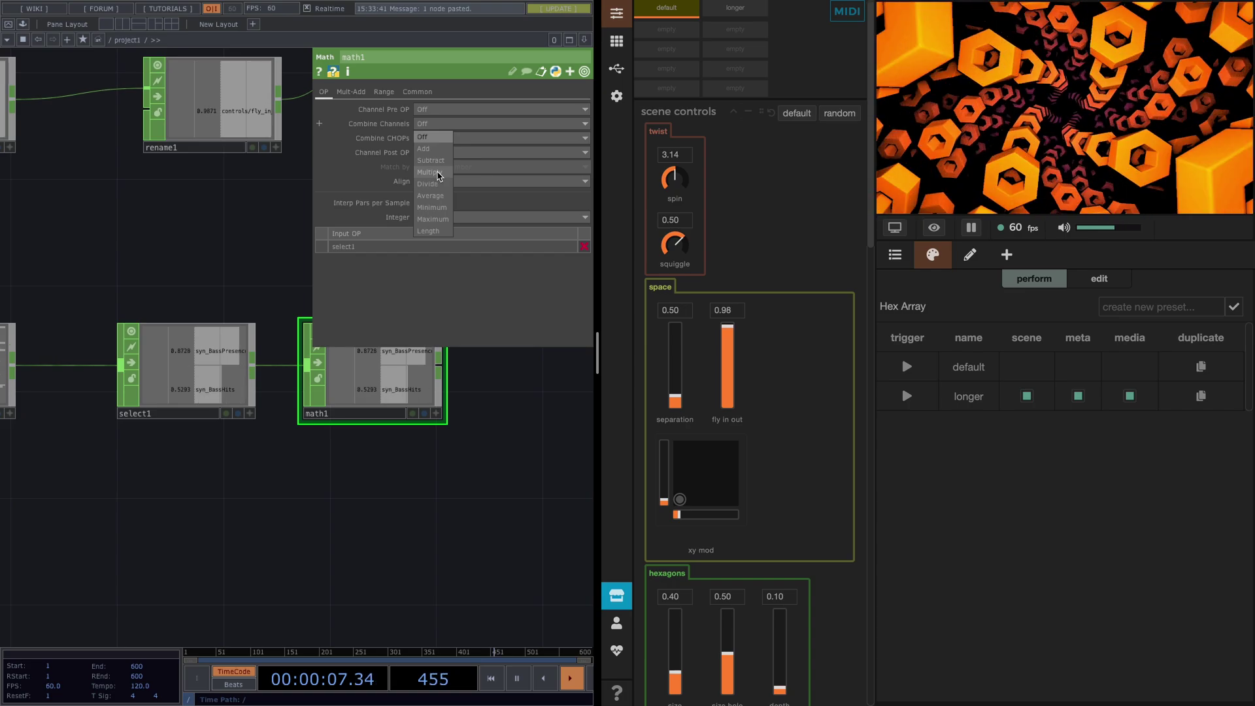
{"action": "left_click", "coordinate": [438, 172]}
- Move oscout1 farther from rename1 and insert a Merge CHOP on the wire between them
{"action": "scroll", "coordinate": [399, 482], "scroll_direction": "down", "scroll_amount": 3}
{"action": "scroll", "coordinate": [272, 494], "scroll_direction": "right", "scroll_amount": 4}
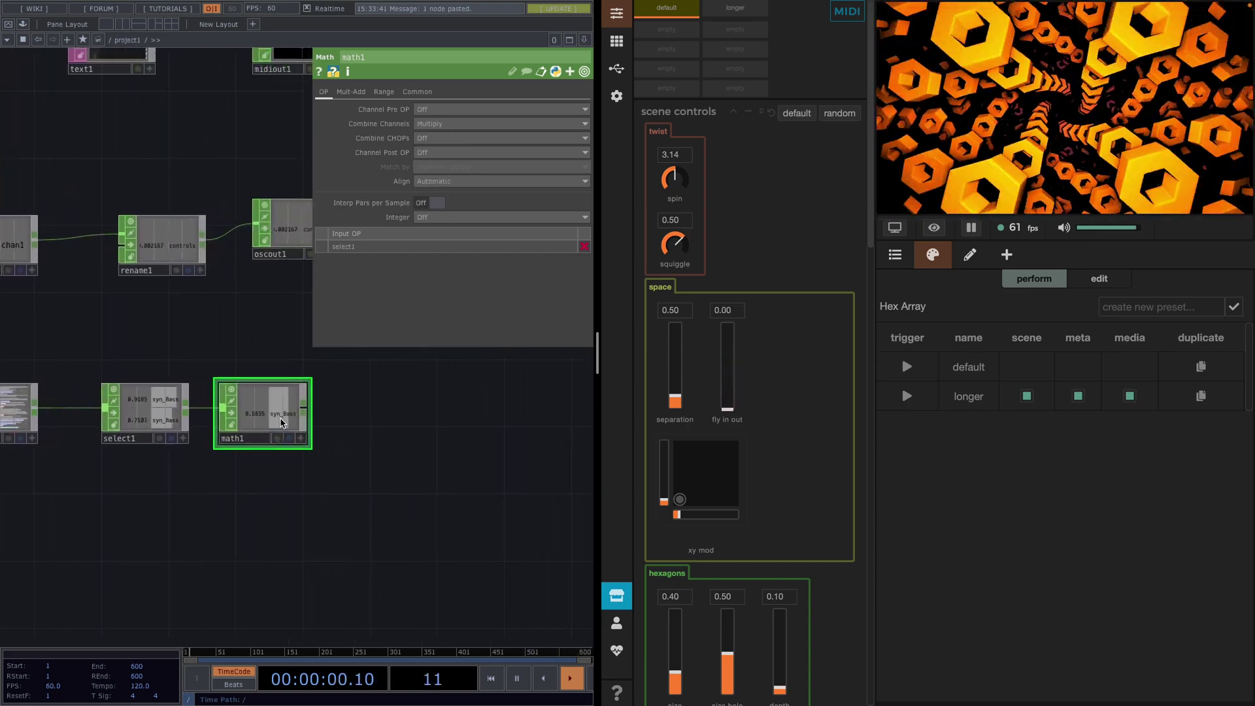
{"action": "scroll", "coordinate": [282, 423], "scroll_direction": "down", "scroll_amount": 1}
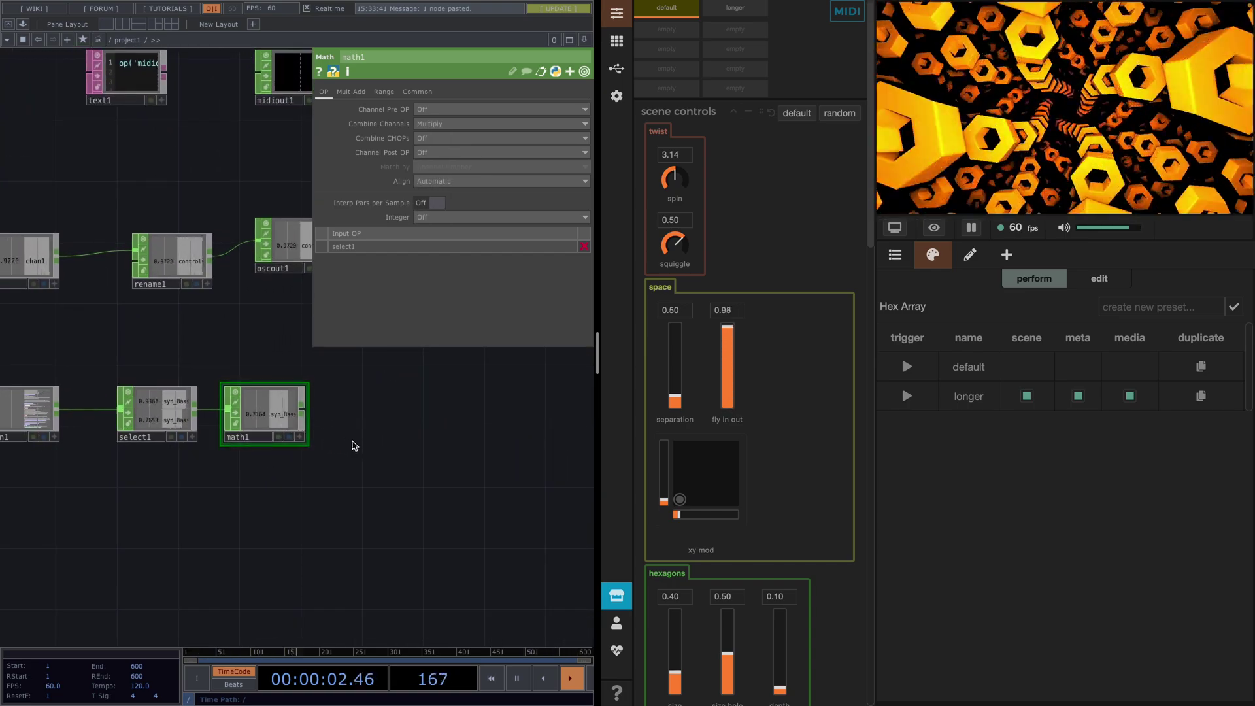
{"action": "scroll", "coordinate": [294, 440], "scroll_direction": "right", "scroll_amount": 2}
{"action": "key", "text": "p"}
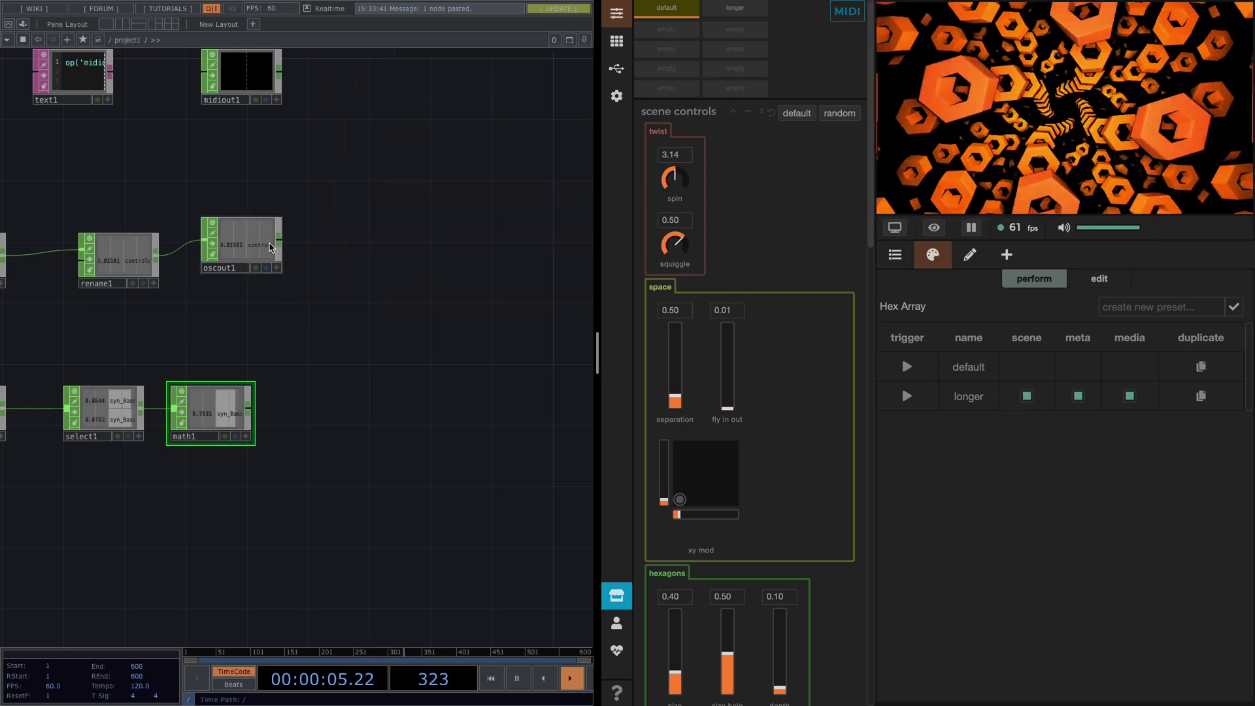
{"action": "left_click_drag", "start_coordinate": [267, 244], "coordinate": [490, 259]}
{"action": "right_click", "coordinate": [358, 256]}
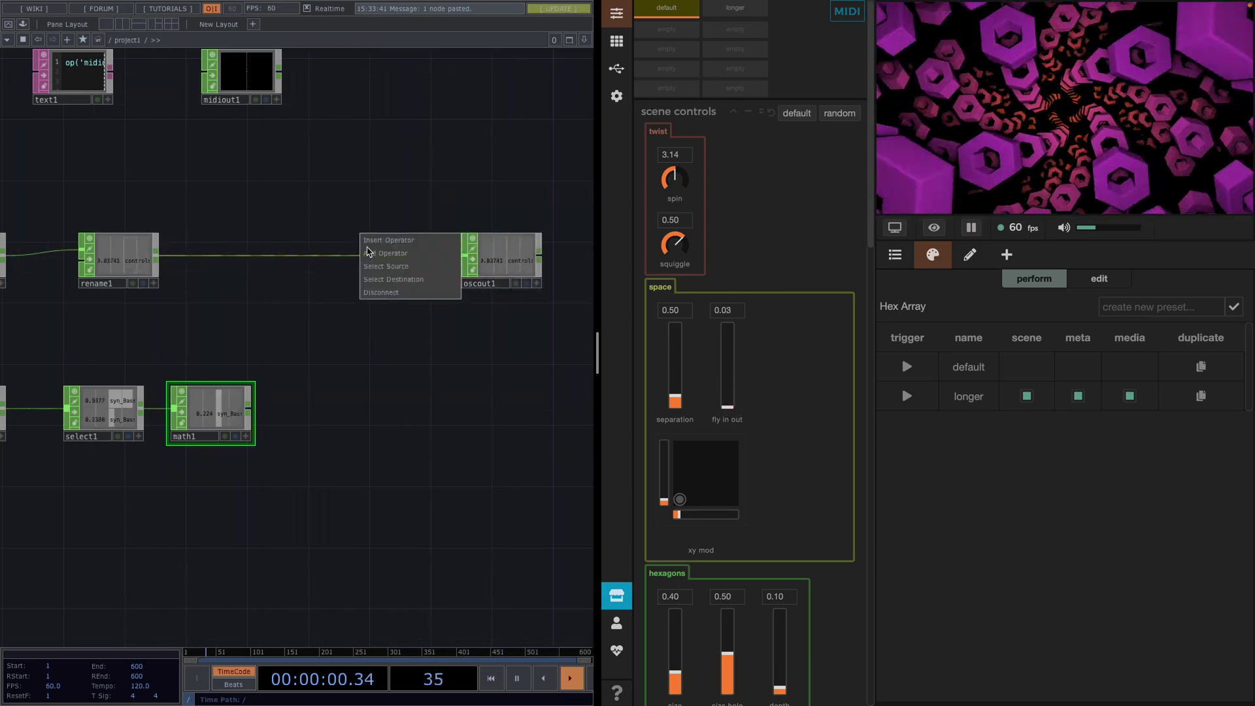
{"action": "left_click", "coordinate": [373, 243]}
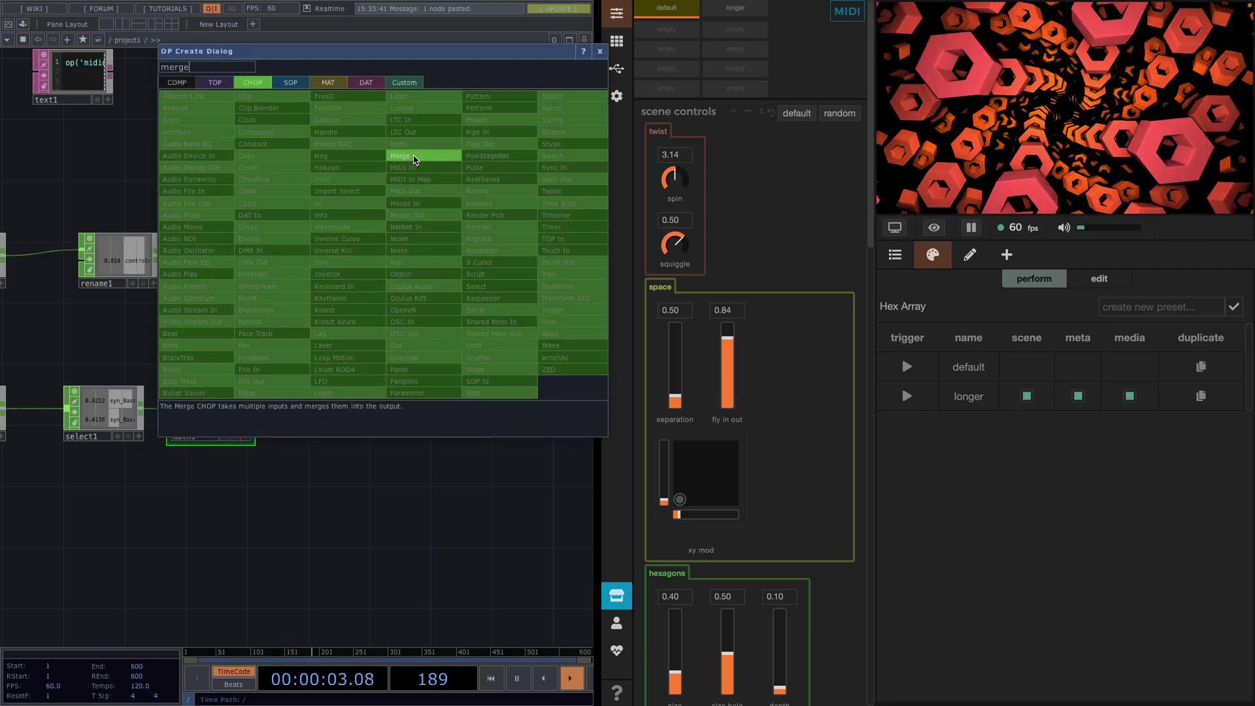
{"action": "key", "text": "Escape"}
{"action": "left_click", "coordinate": [394, 258]}
- Set the hexagons size control in Synesthesia to 0.42, and add a Rename CHOP after math1 in TouchDesigner
{"action": "scroll", "coordinate": [765, 479], "scroll_direction": "down", "scroll_amount": 2}
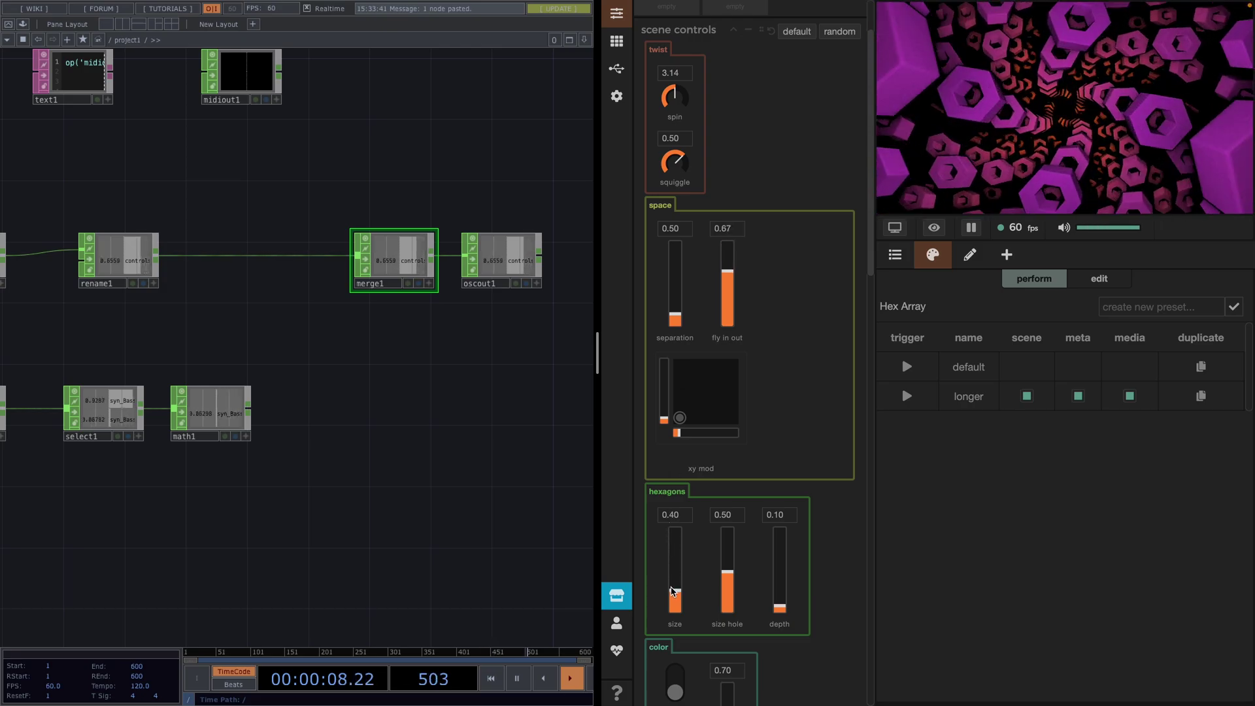
{"action": "mouse_move", "coordinate": [672, 591]}
{"action": "left_mouse_down"}
{"action": "mouse_move", "coordinate": [670, 541]}
{"action": "mouse_move", "coordinate": [662, 581]}
{"action": "left_mouse_up"}
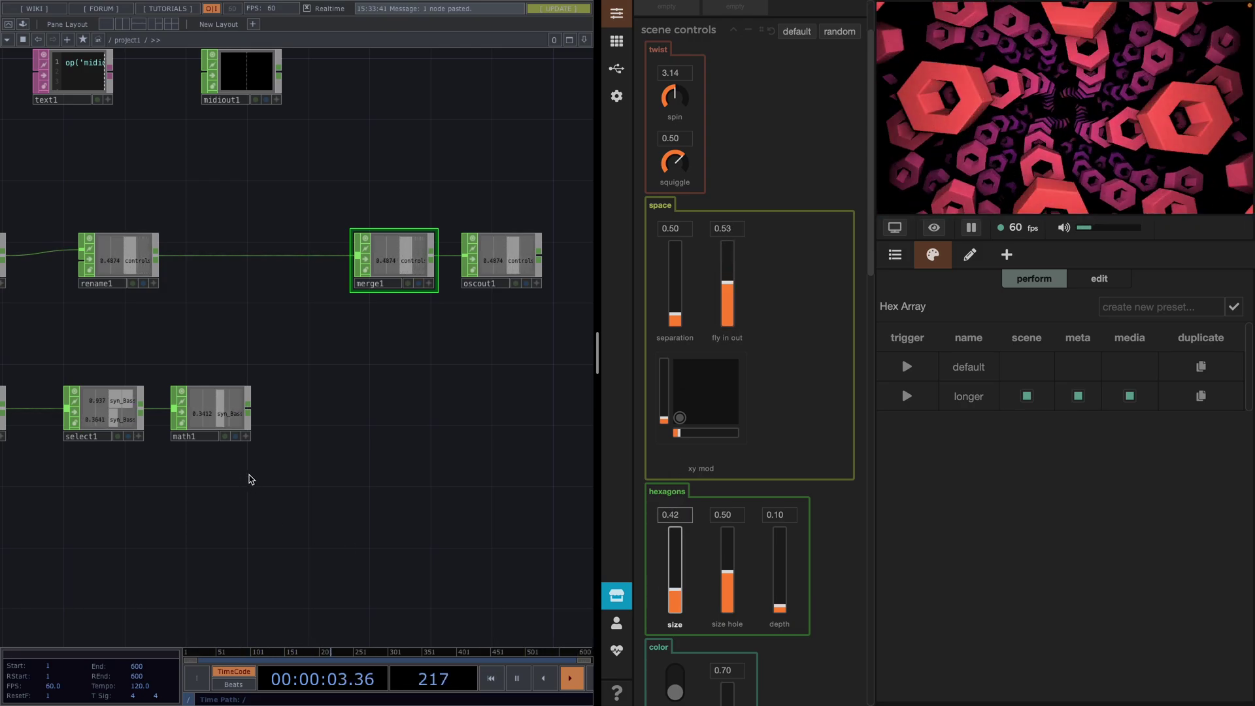
{"action": "left_click_drag", "start_coordinate": [249, 474], "coordinate": [387, 471]}
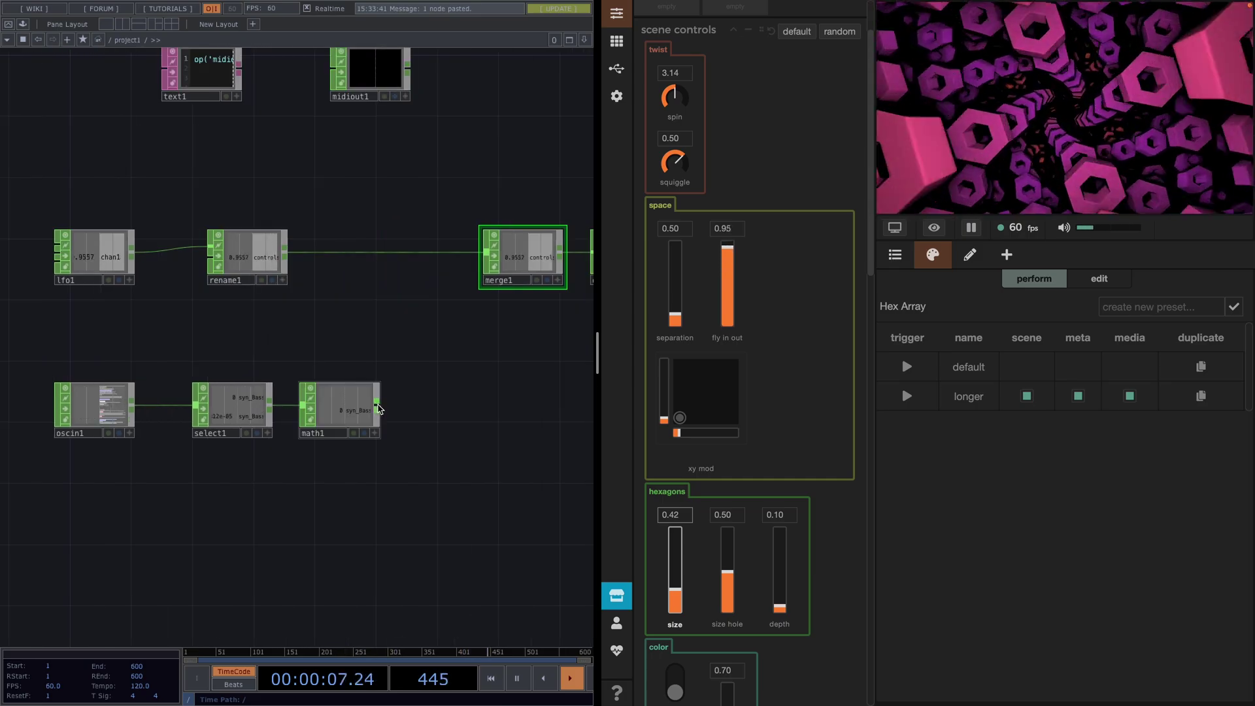
{"action": "right_click", "coordinate": [378, 409]}
{"action": "type", "text": "rename"}
{"action": "left_click", "coordinate": [476, 367]}
{"action": "left_click", "coordinate": [473, 406]}
- Set rename2 to rename its channel to controls/size and connect it to merge1 as another input
{"action": "key", "text": "p"}
{"action": "left_click", "coordinate": [495, 123]}
{"action": "type", "text": "controls/size"}
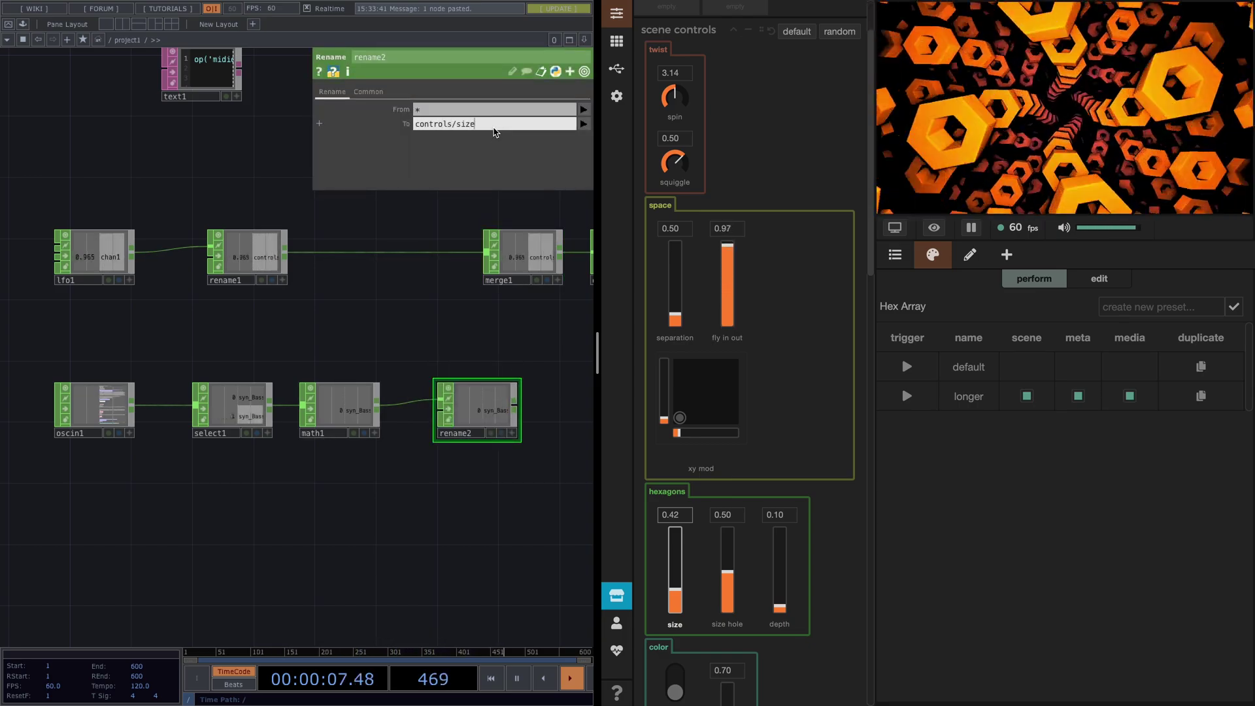
{"action": "key", "text": "Return"}
{"action": "scroll", "coordinate": [521, 412], "scroll_direction": "up", "scroll_amount": 1}
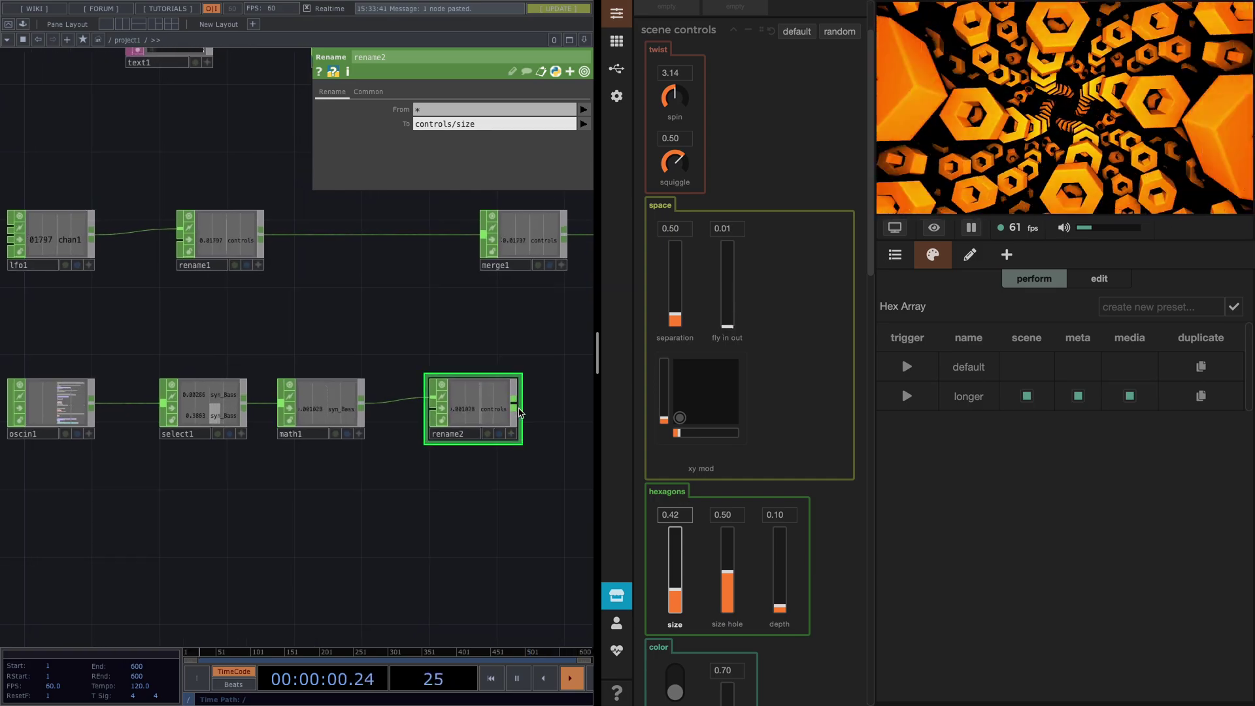
{"action": "left_click_drag", "start_coordinate": [520, 402], "coordinate": [475, 257]}
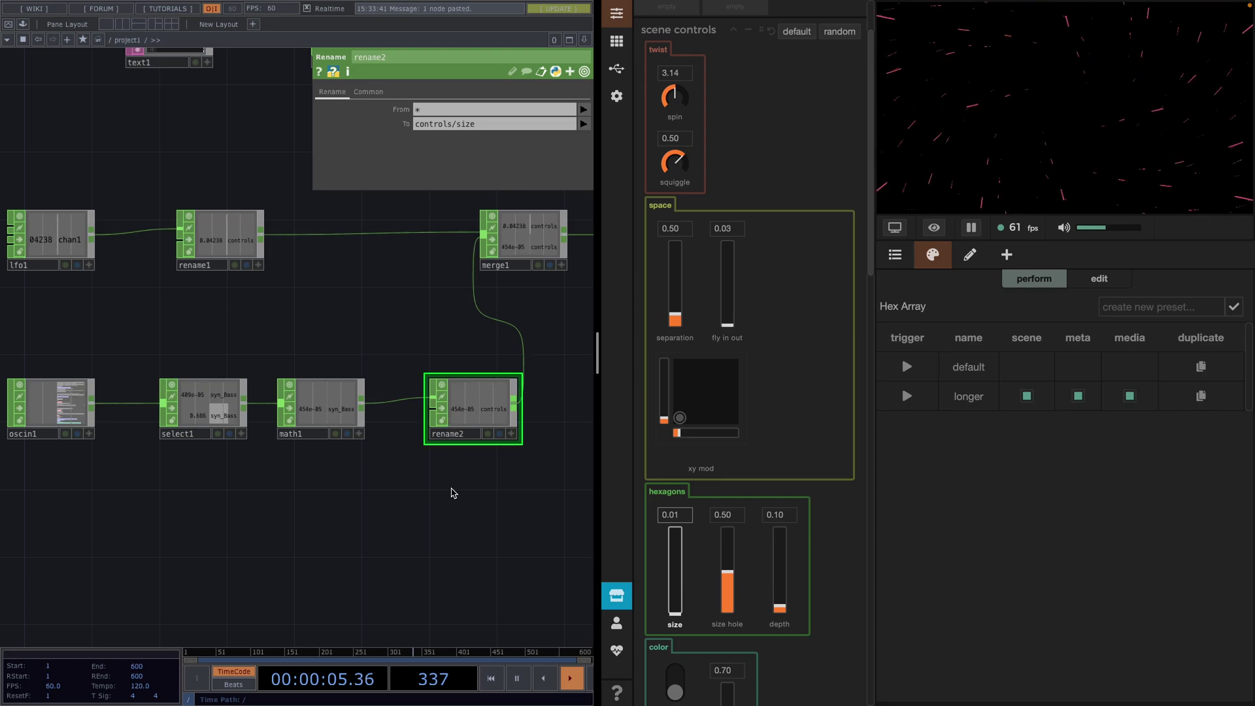
- Move rename2 farther from math1 and insert a Limit CHOP on the wire between them
{"action": "left_click_drag", "start_coordinate": [398, 487], "coordinate": [333, 471]}
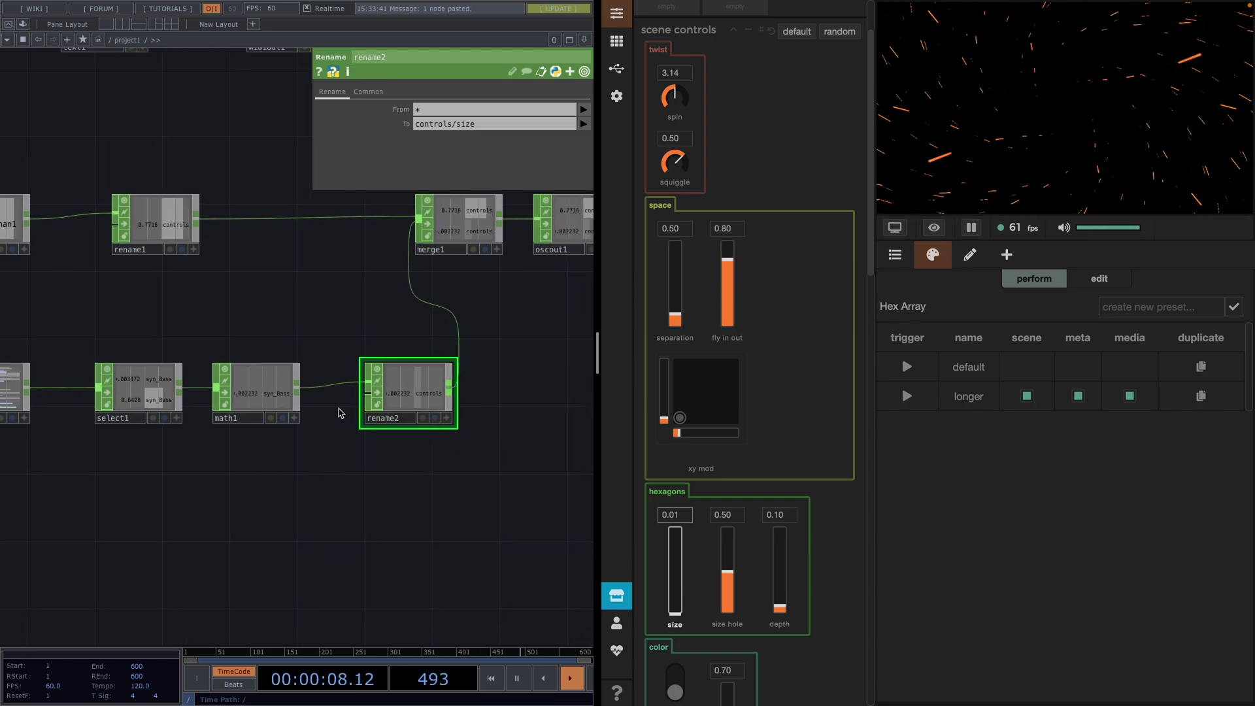
{"action": "scroll", "coordinate": [333, 415], "scroll_direction": "up", "scroll_amount": 4}
{"action": "scroll", "coordinate": [453, 412], "scroll_direction": "down", "scroll_amount": 4}
{"action": "left_click_drag", "start_coordinate": [442, 458], "coordinate": [332, 466]}
{"action": "scroll", "coordinate": [304, 495], "scroll_direction": "right", "scroll_amount": 2}
{"action": "left_click_drag", "start_coordinate": [331, 388], "coordinate": [426, 387]}
{"action": "right_click", "coordinate": [291, 390]}
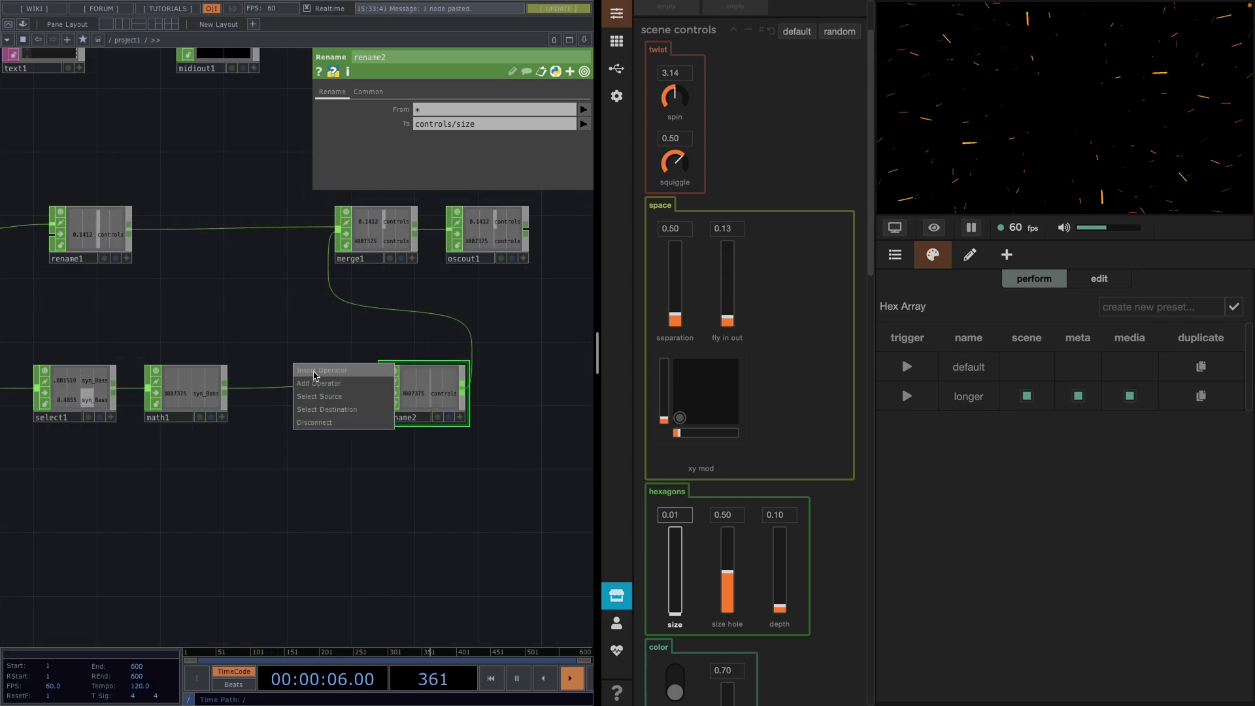
{"action": "left_click", "coordinate": [320, 372]}
{"action": "type", "text": "limi"}
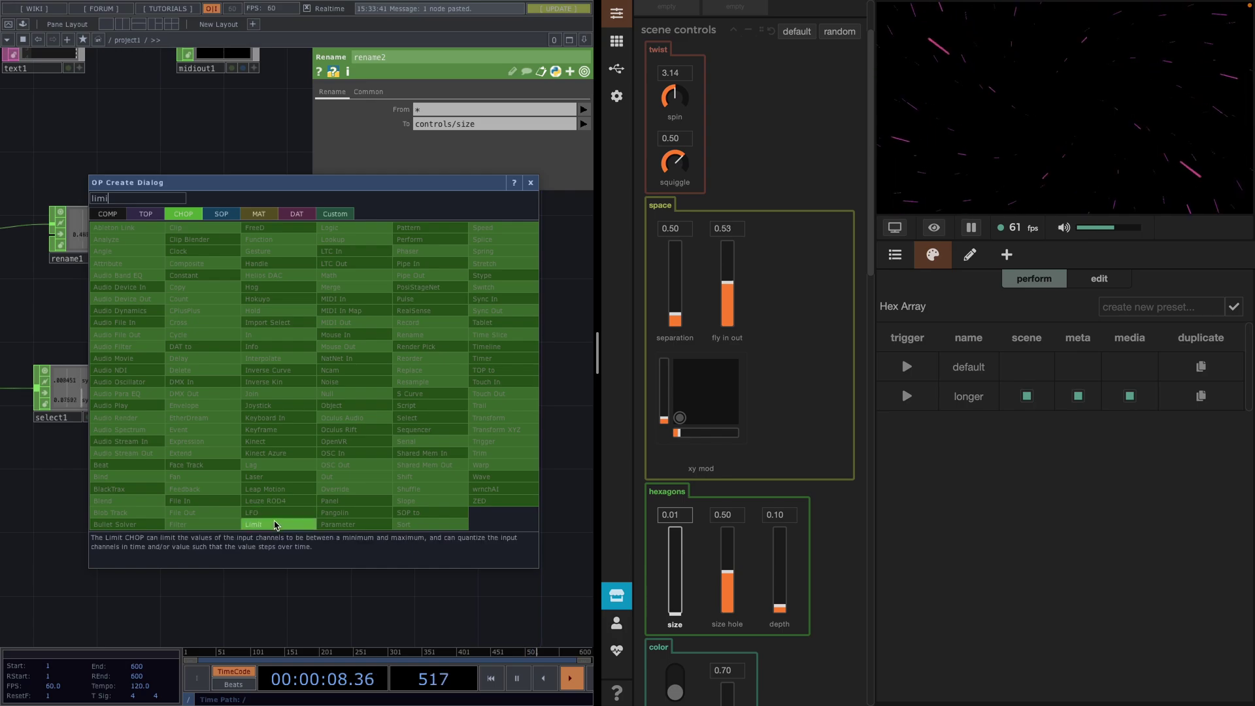
{"action": "left_click", "coordinate": [258, 524]}
{"action": "left_click", "coordinate": [310, 399]}
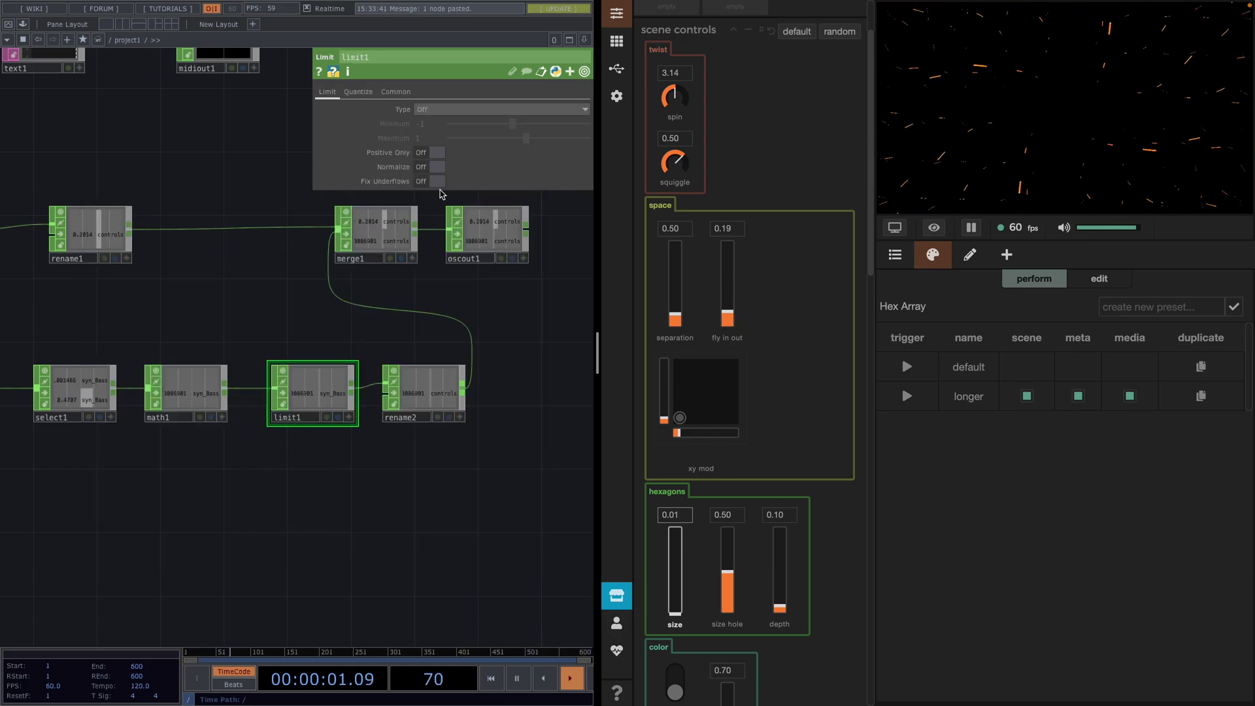
- Set limit1's type to Clamp with a minimum of 0.5 and a maximum of 0.8
{"action": "left_click", "coordinate": [431, 109]}
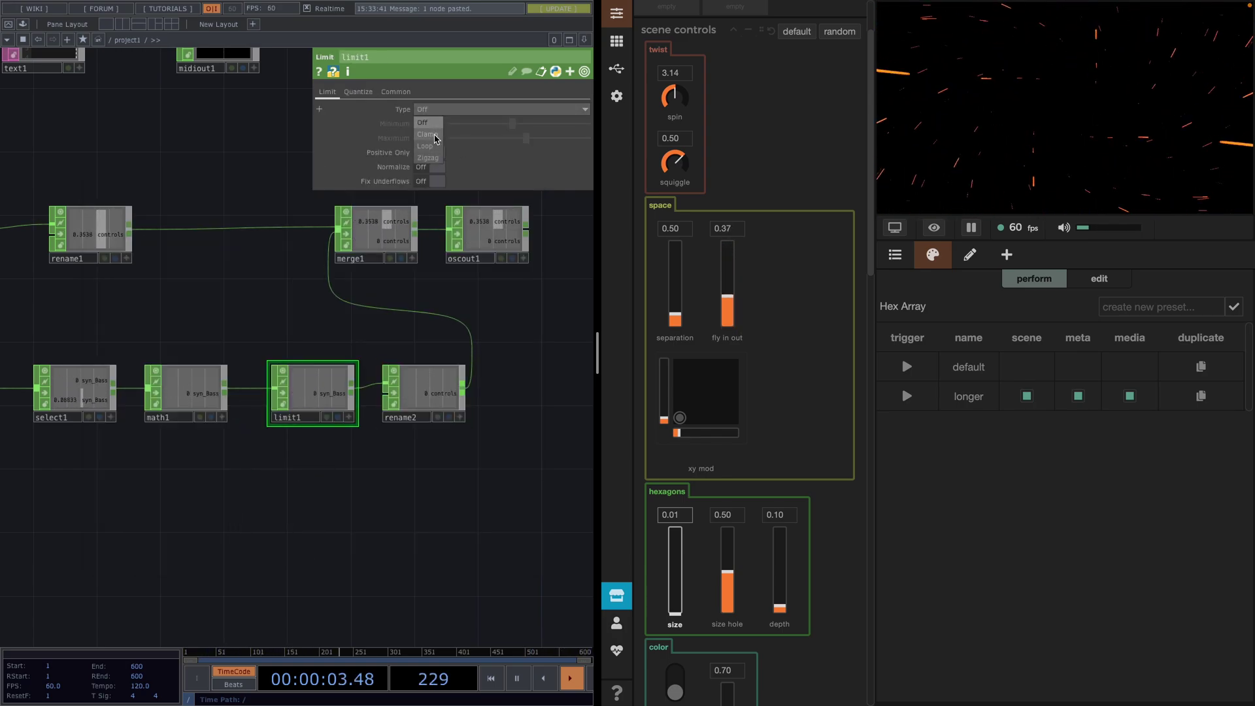
{"action": "left_click", "coordinate": [428, 134]}
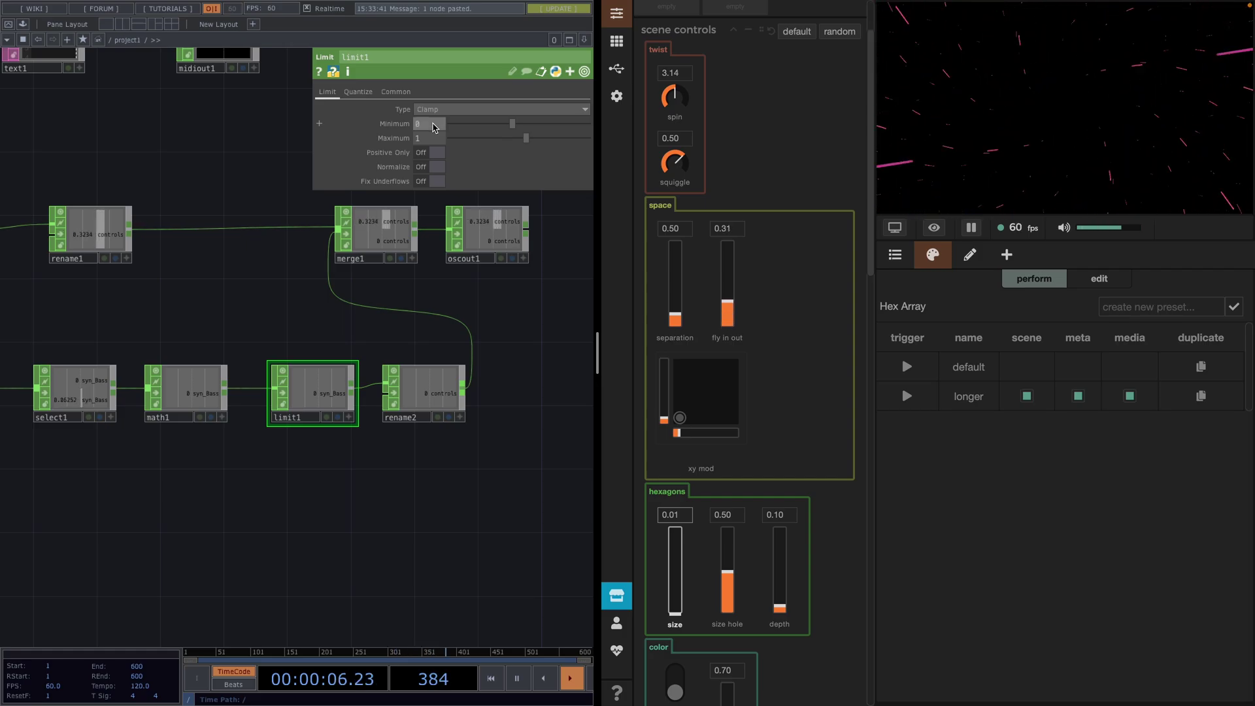
{"action": "type", "text": "0.5"}
{"action": "key", "text": "Return"}
{"action": "left_click", "coordinate": [424, 139]}
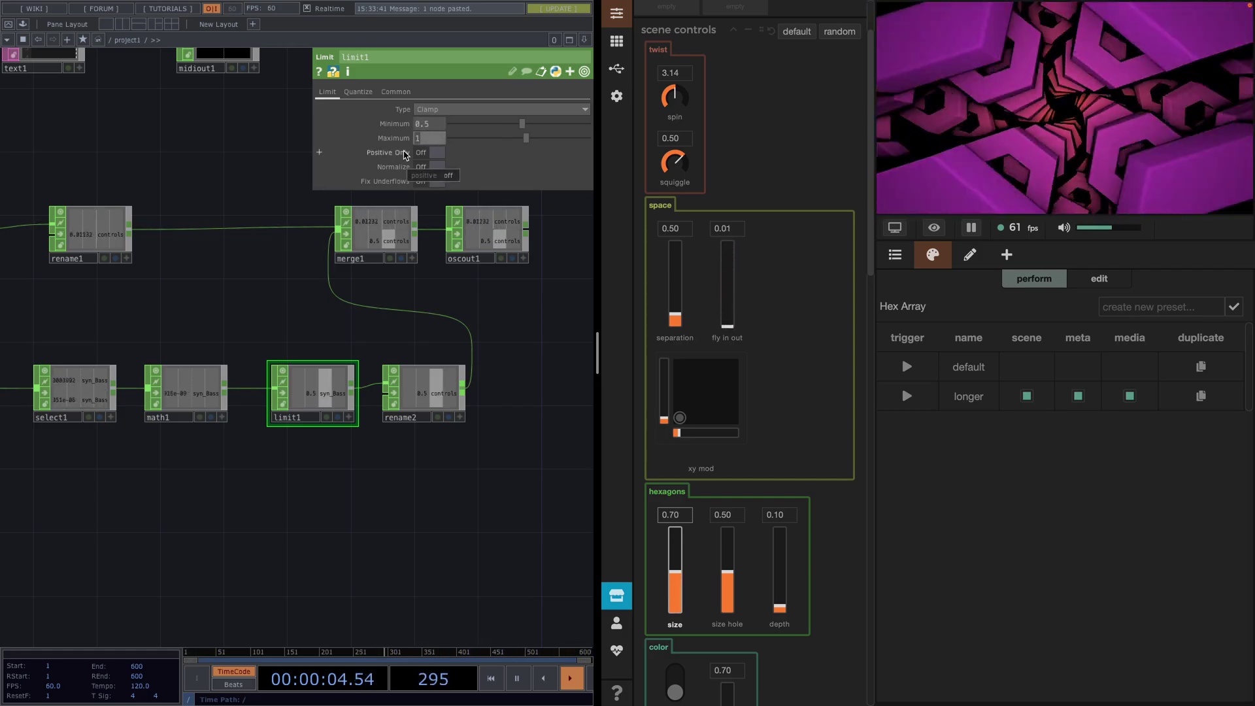
{"action": "type", "text": "0.8"}
{"action": "key", "text": "Return"}
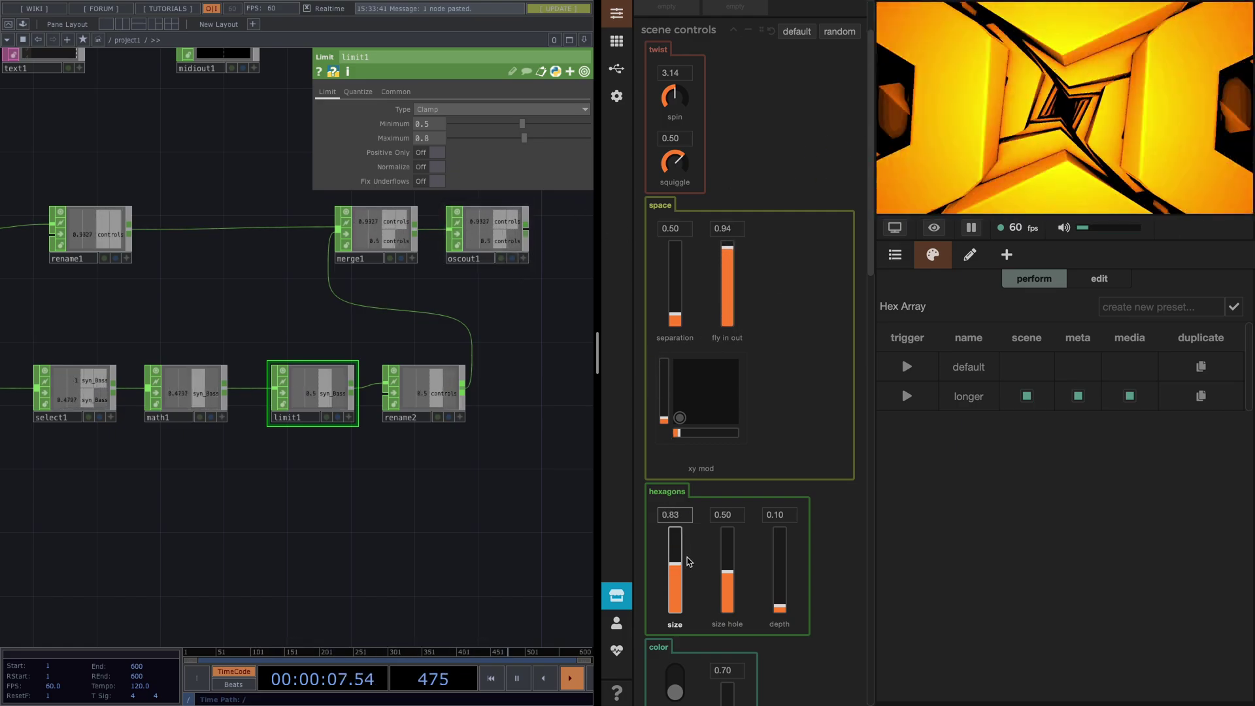
- Show the scene list in Synesthesia and switch between the HEXOplanet and Hex Array scenes, ending on Hex Array
{"action": "left_click_drag", "start_coordinate": [432, 457], "coordinate": [380, 456]}
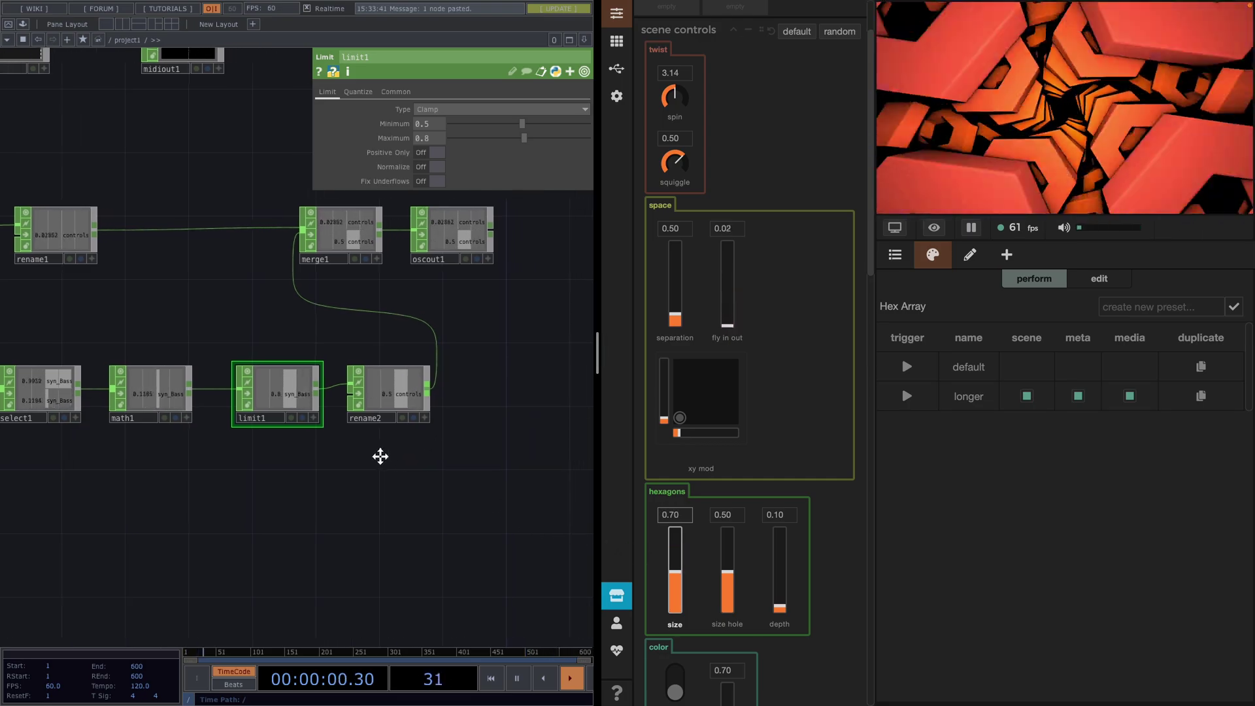
{"action": "scroll", "coordinate": [381, 457], "scroll_direction": "down", "scroll_amount": 2}
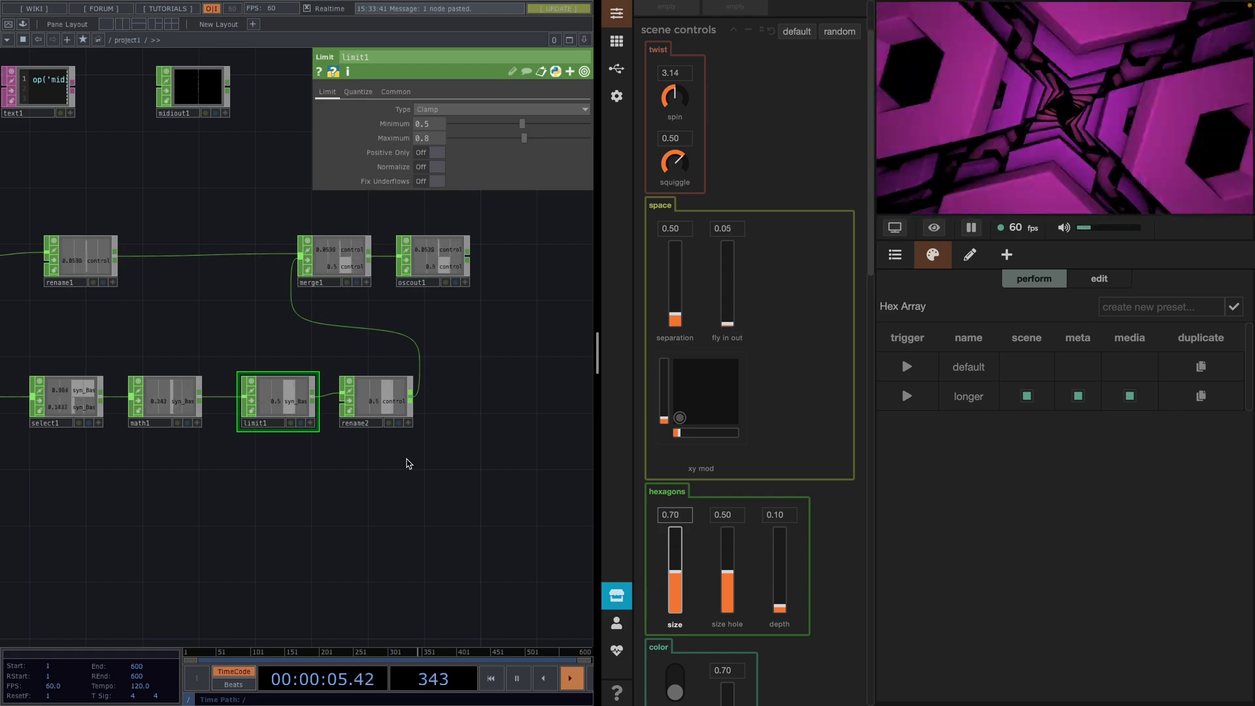
{"action": "scroll", "coordinate": [407, 459], "scroll_direction": "down", "scroll_amount": 2}
{"action": "left_click_drag", "start_coordinate": [372, 482], "coordinate": [430, 482]}
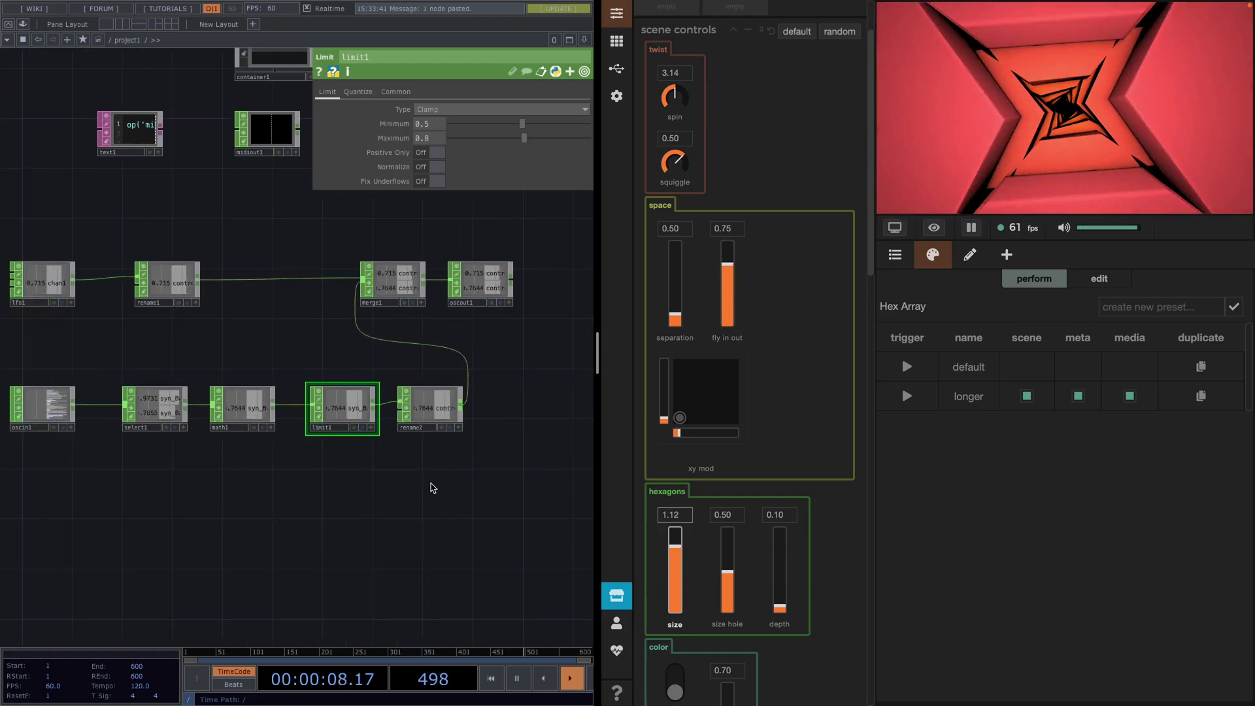
{"action": "scroll", "coordinate": [432, 485], "scroll_direction": "down", "scroll_amount": 2}
{"action": "left_click_drag", "start_coordinate": [471, 571], "coordinate": [446, 530]}
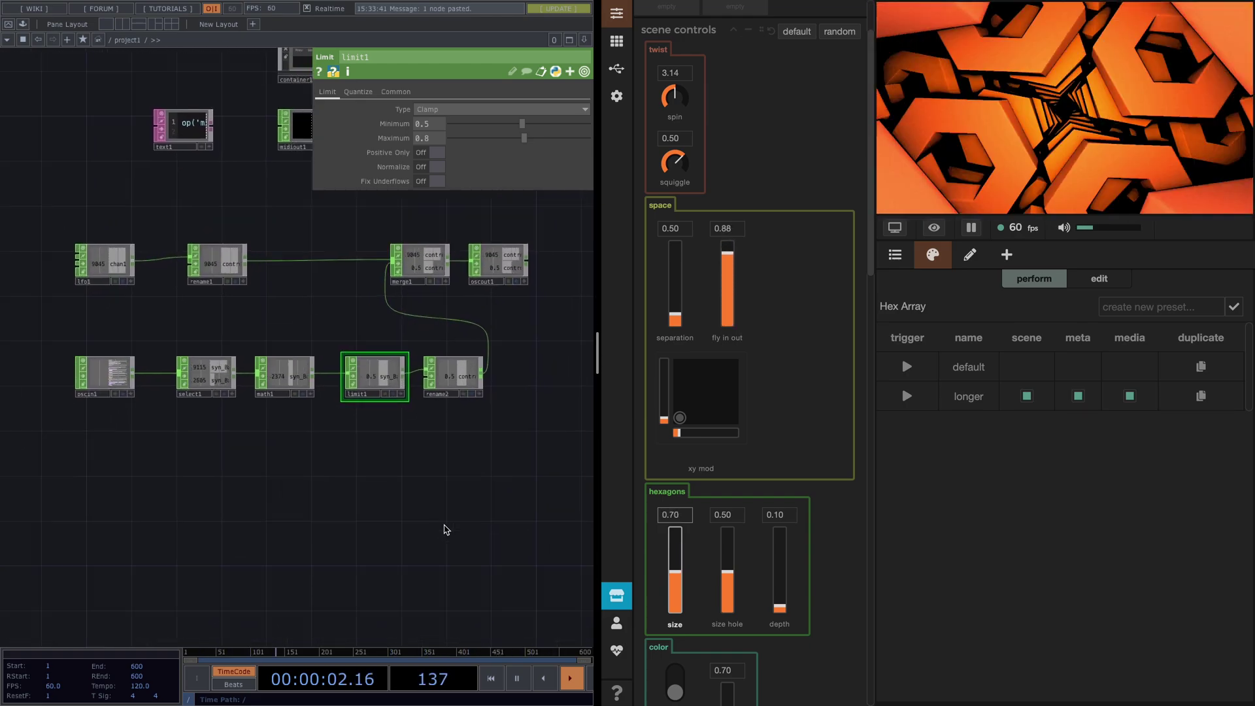
{"action": "left_click", "coordinate": [894, 256]}
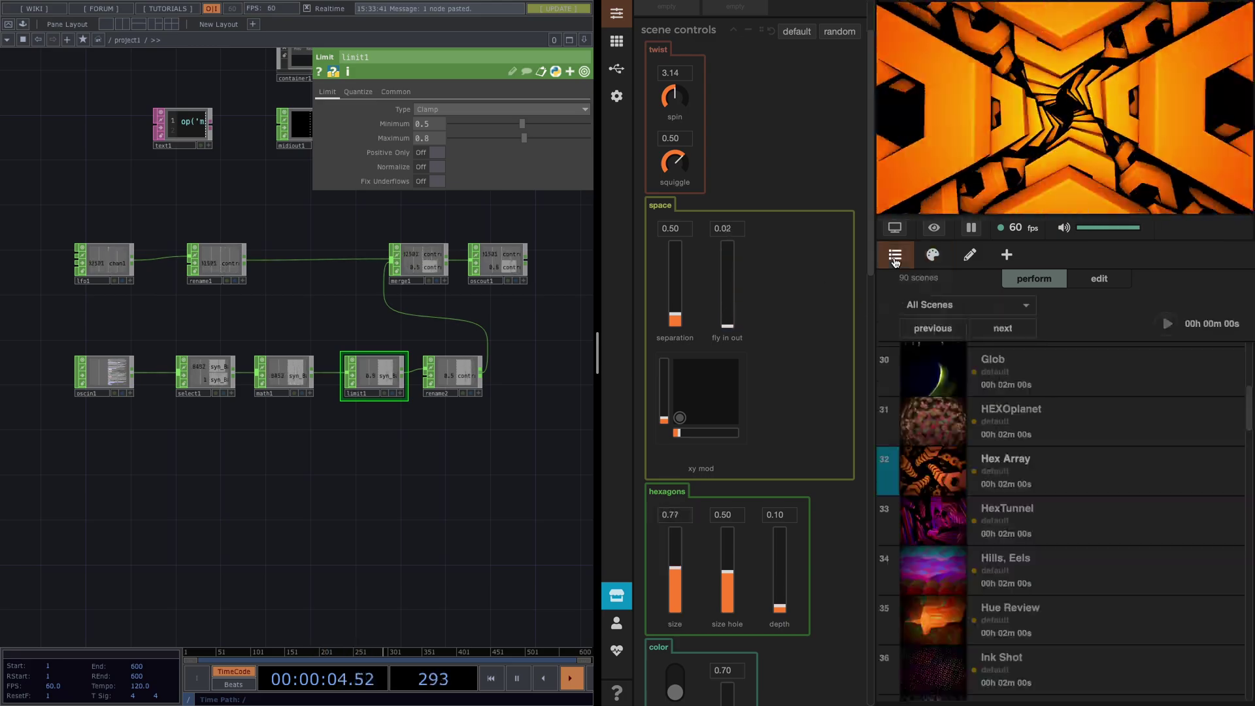
{"action": "left_click", "coordinate": [1033, 540]}
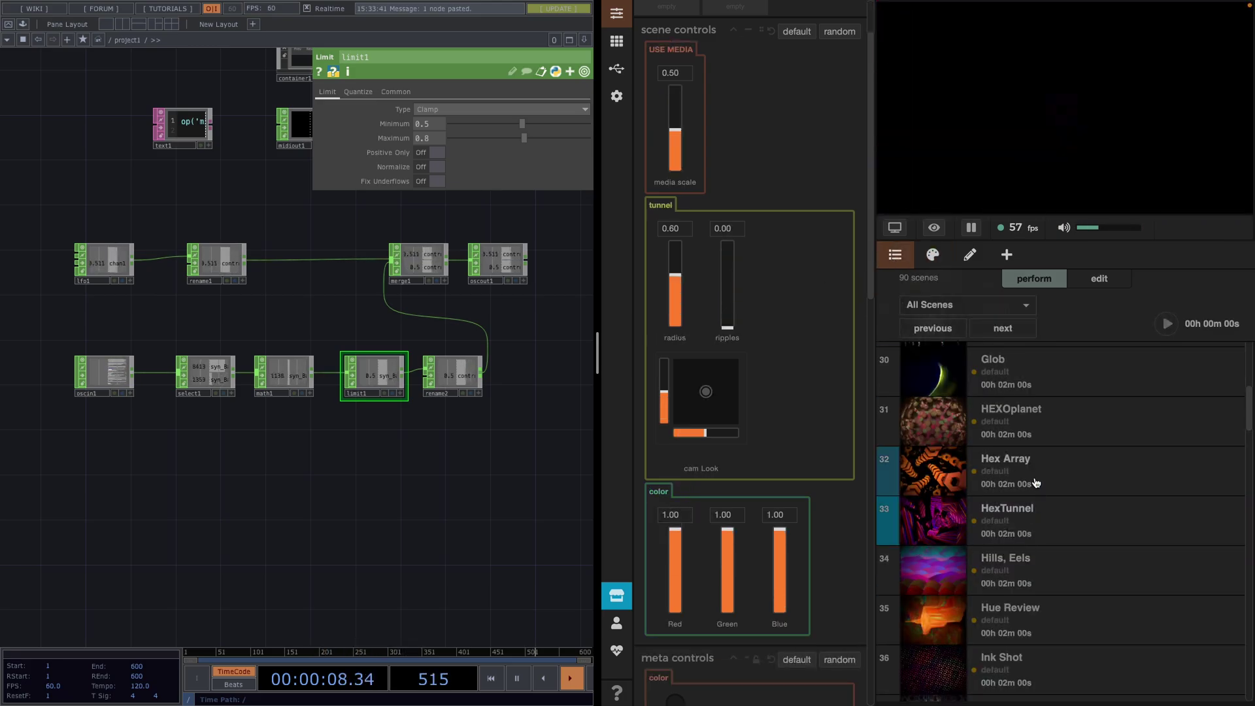
{"action": "left_click", "coordinate": [1035, 472]}
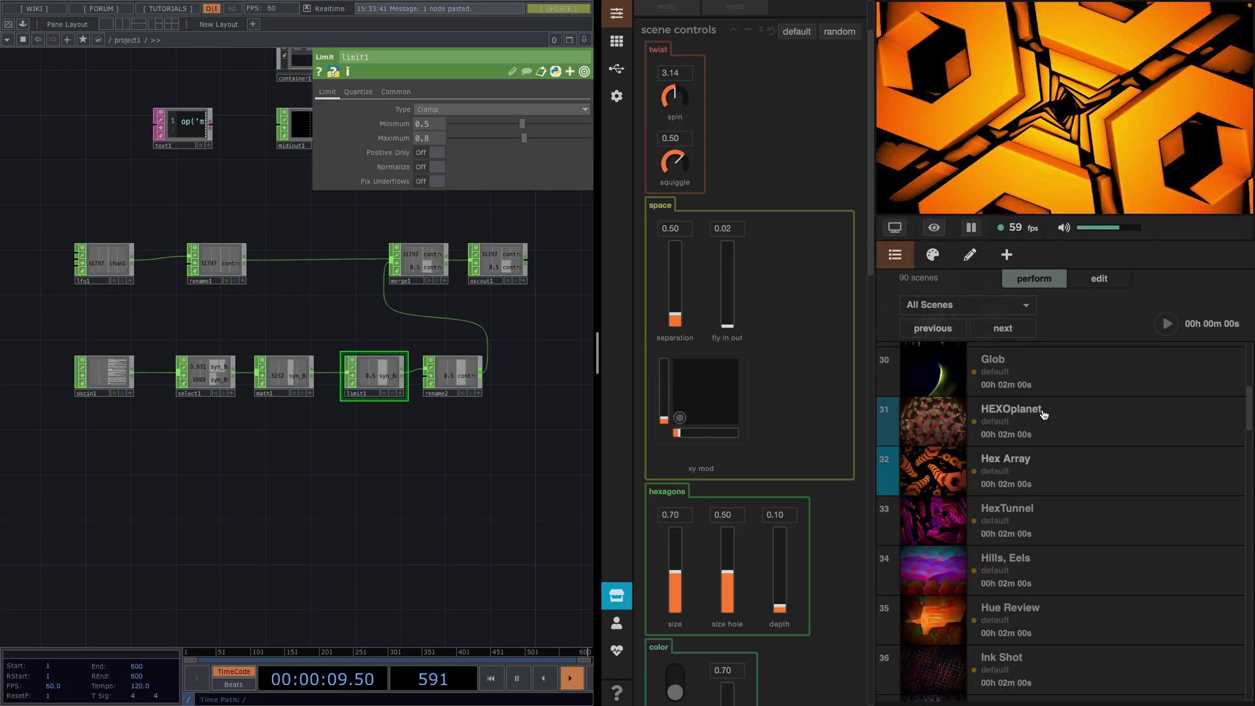
{"action": "left_click", "coordinate": [1044, 414]}
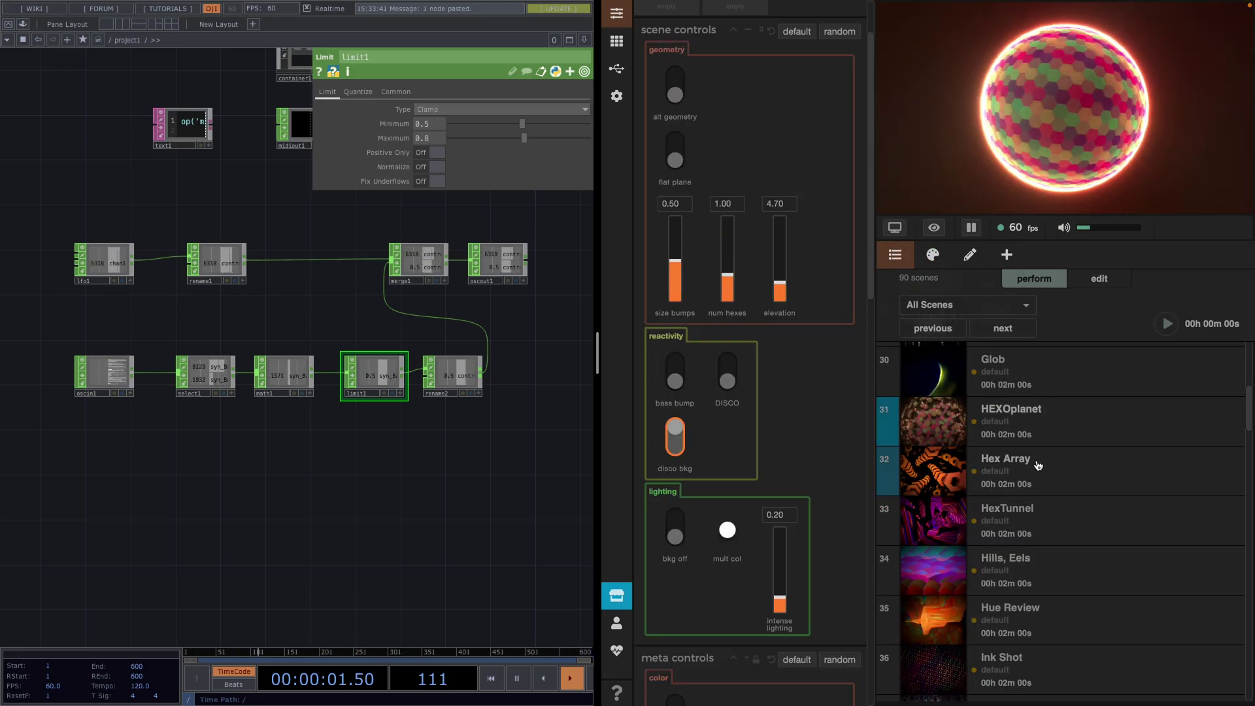
{"action": "left_click", "coordinate": [1038, 465]}
- Add a Text DAT below the OSC operator chain in the TouchDesigner network
{"action": "scroll", "coordinate": [353, 488], "scroll_direction": "up", "scroll_amount": 1}
{"action": "left_click_drag", "start_coordinate": [344, 491], "coordinate": [338, 485]}
{"action": "key", "text": "Tab"}
{"action": "type", "text": "te"}
{"action": "key", "text": "Tab"}
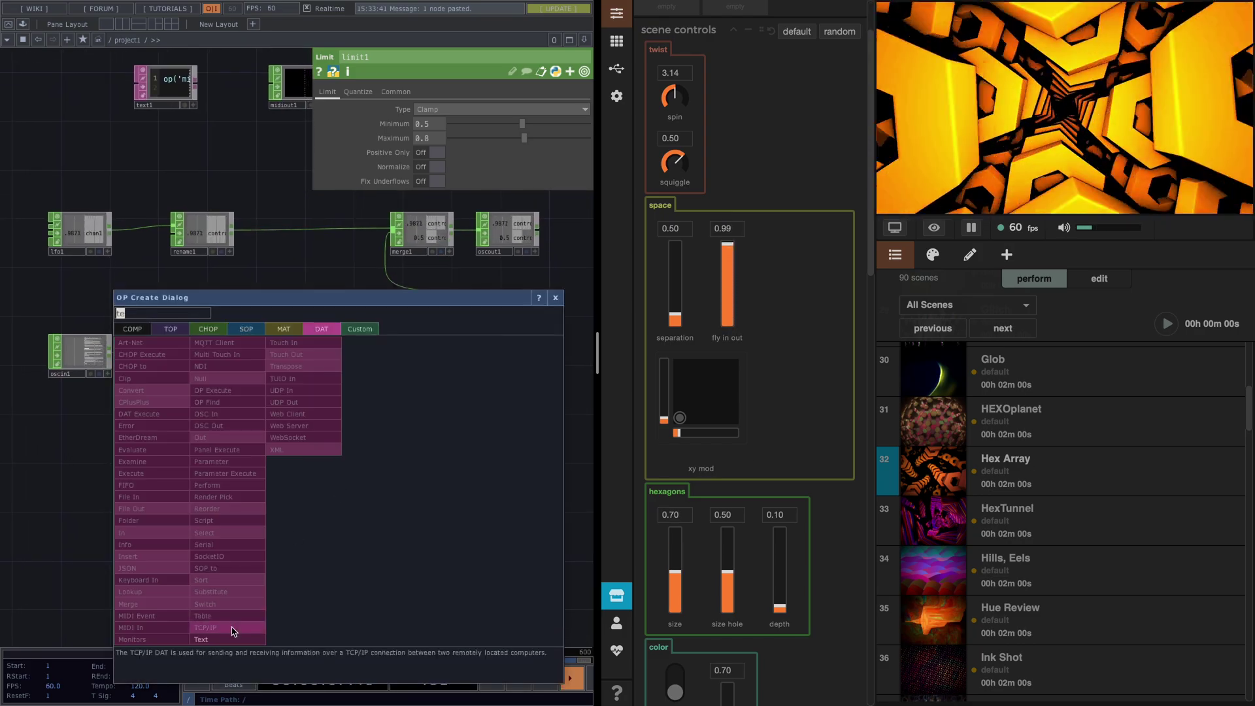
{"action": "left_click", "coordinate": [232, 638]}
{"action": "left_click", "coordinate": [281, 518]}
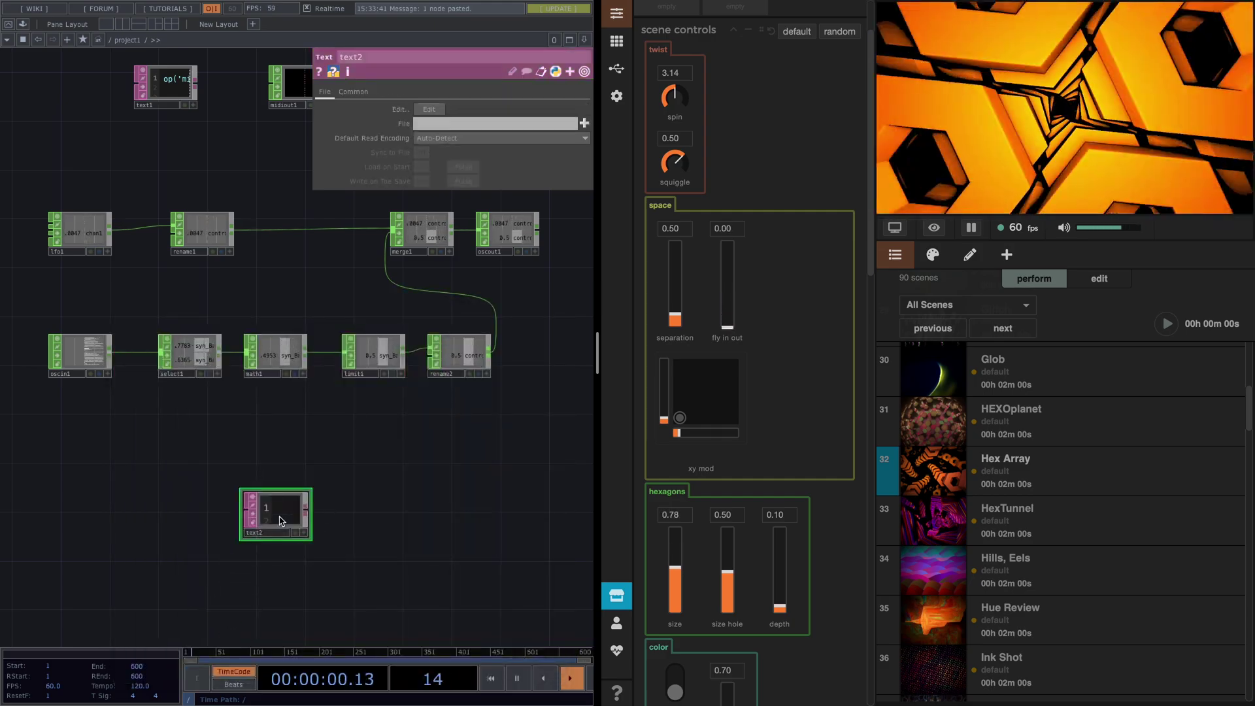
- Add an OSC Out DAT beside text2 and set its port to 6000
{"action": "key", "text": "Tab"}
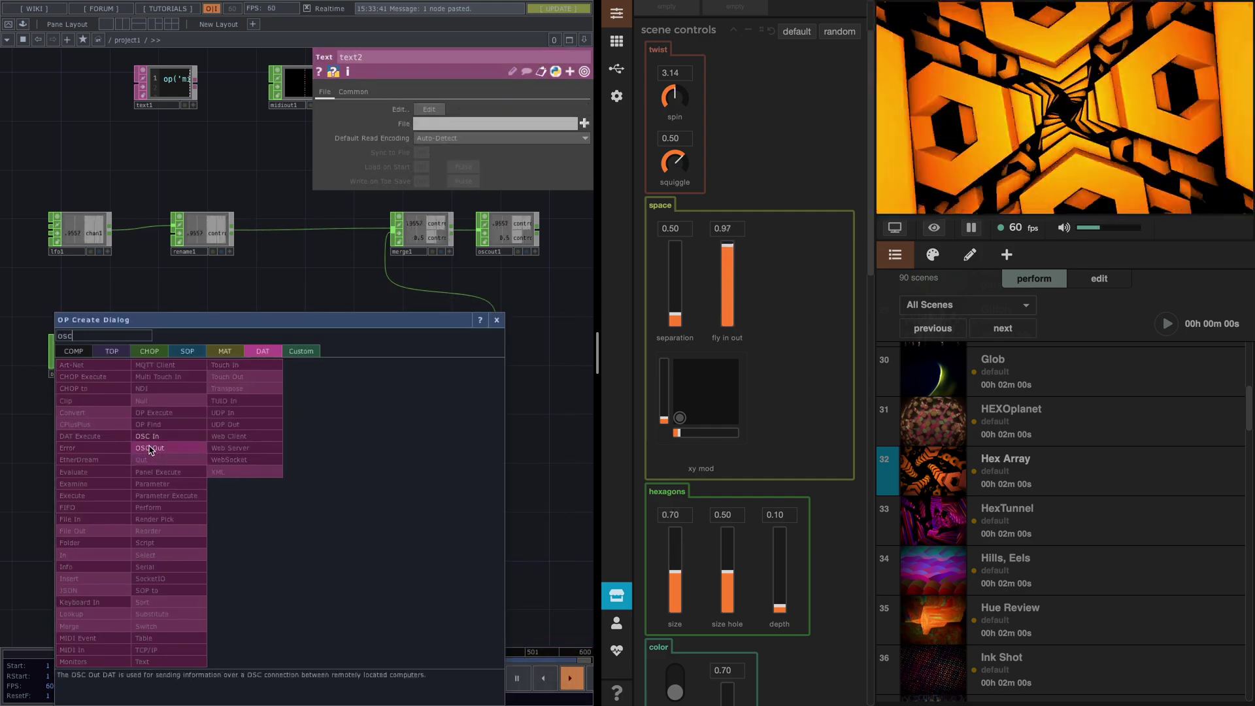
{"action": "left_click", "coordinate": [150, 448]}
{"action": "left_click", "coordinate": [471, 507]}
{"action": "scroll", "coordinate": [470, 509], "scroll_direction": "up", "scroll_amount": 3}
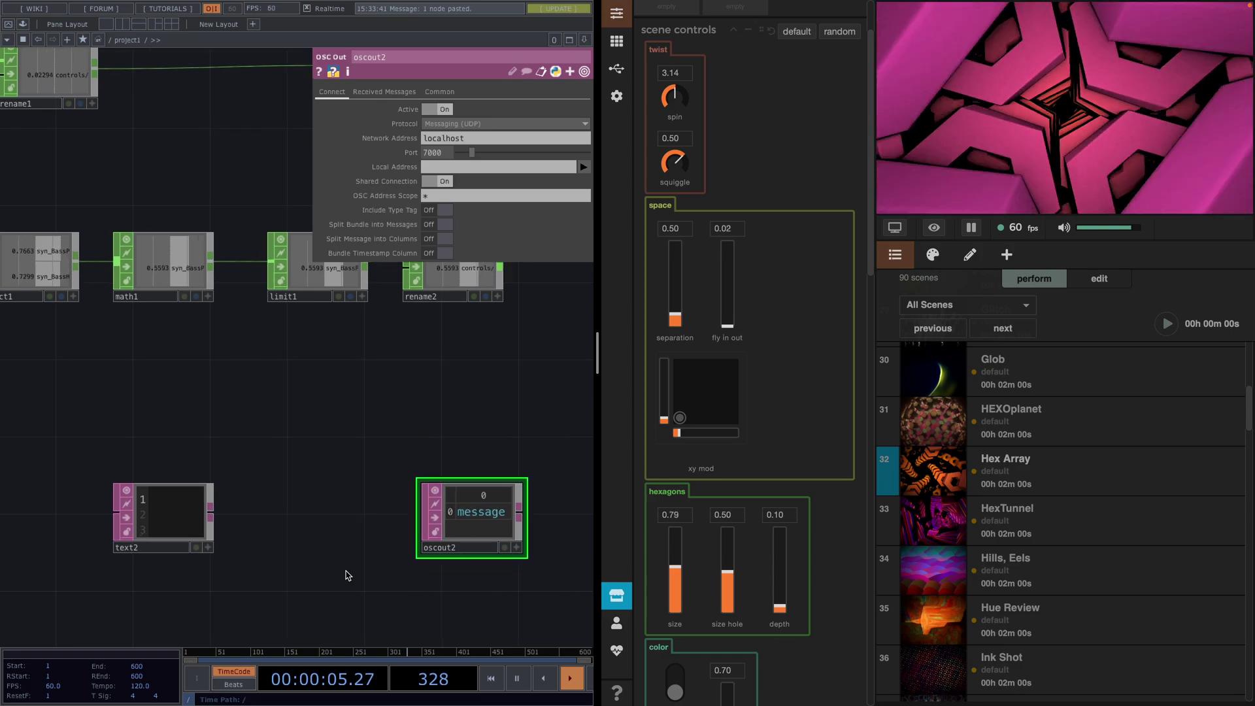
{"action": "left_click_drag", "start_coordinate": [336, 577], "coordinate": [481, 510]}
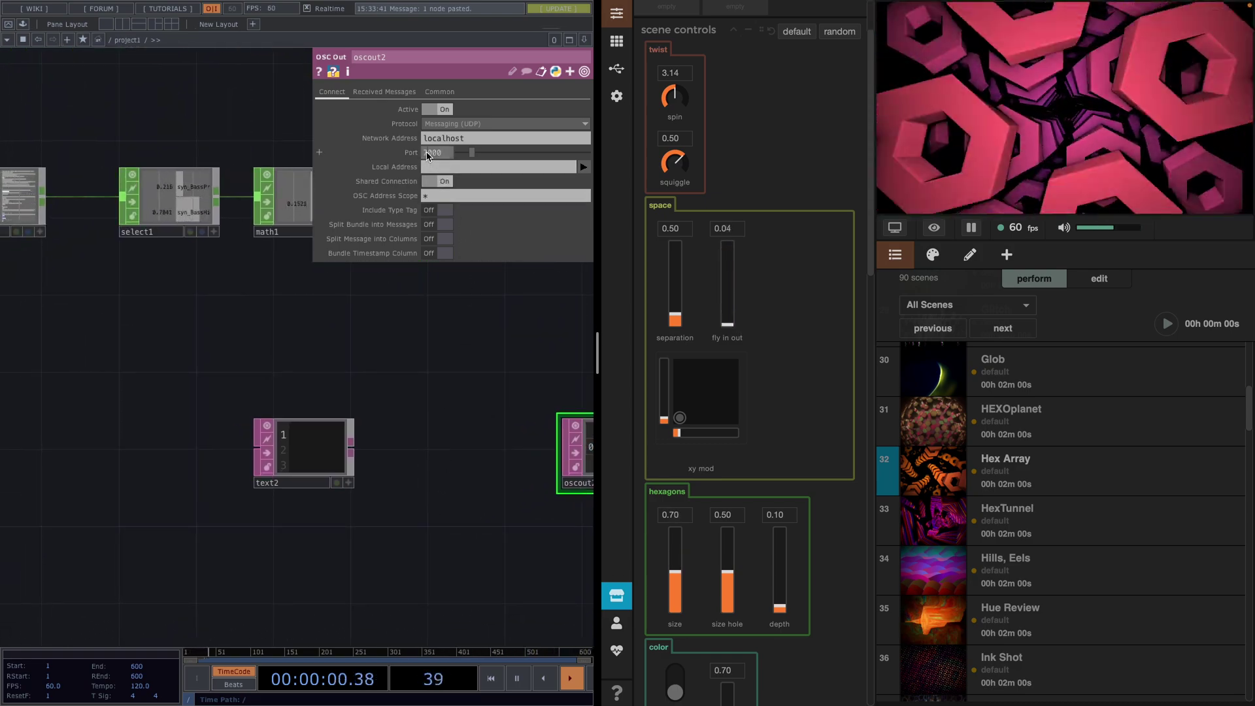
{"action": "left_click", "coordinate": [429, 156]}
{"action": "type", "text": "6000"}
{"action": "key", "text": "Return"}
- Write a script in text2 that sends an OSC message with the argument "HEXOplanet" through op('oscout2')
{"action": "left_click_drag", "start_coordinate": [364, 471], "coordinate": [322, 468]}
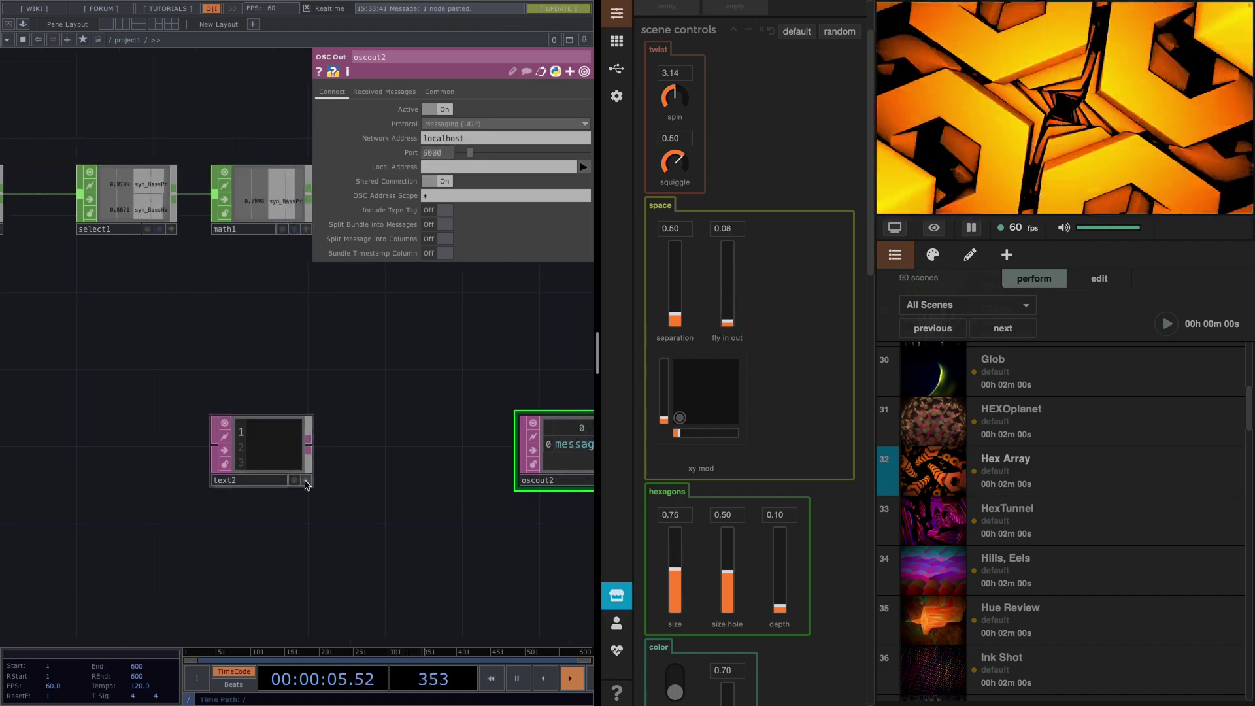
{"action": "left_click", "coordinate": [273, 446]}
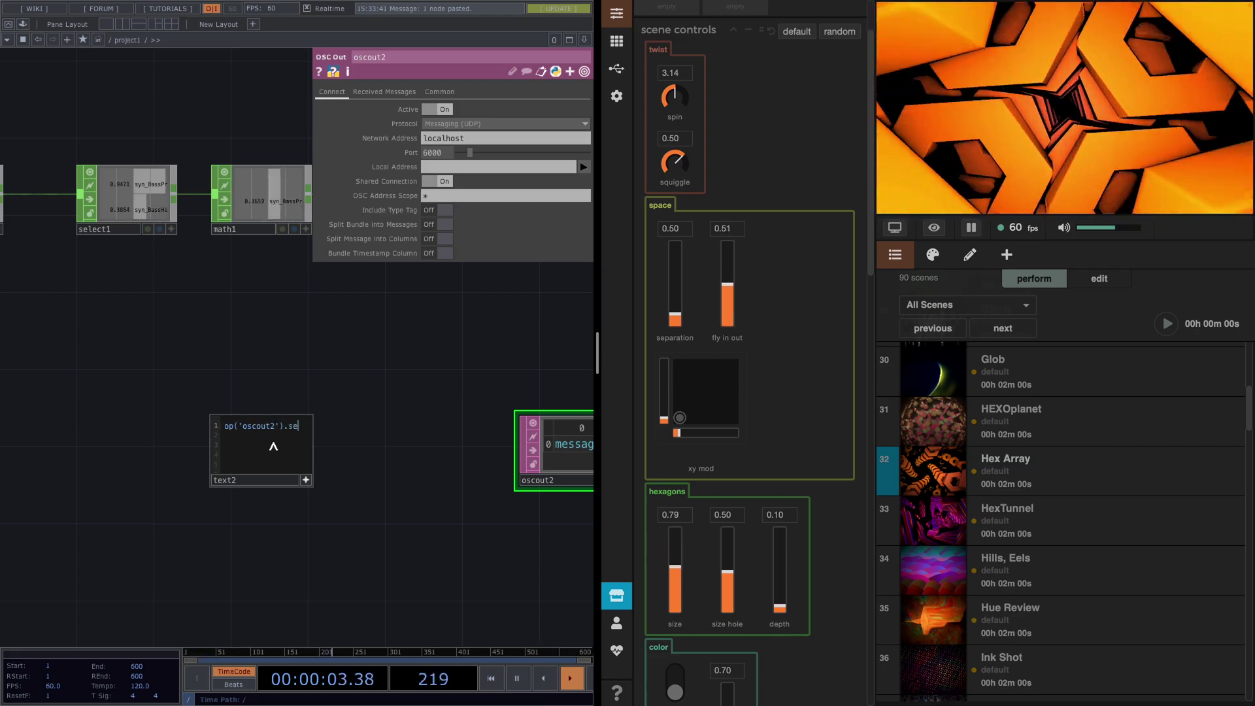
{"action": "type", "text": "("}
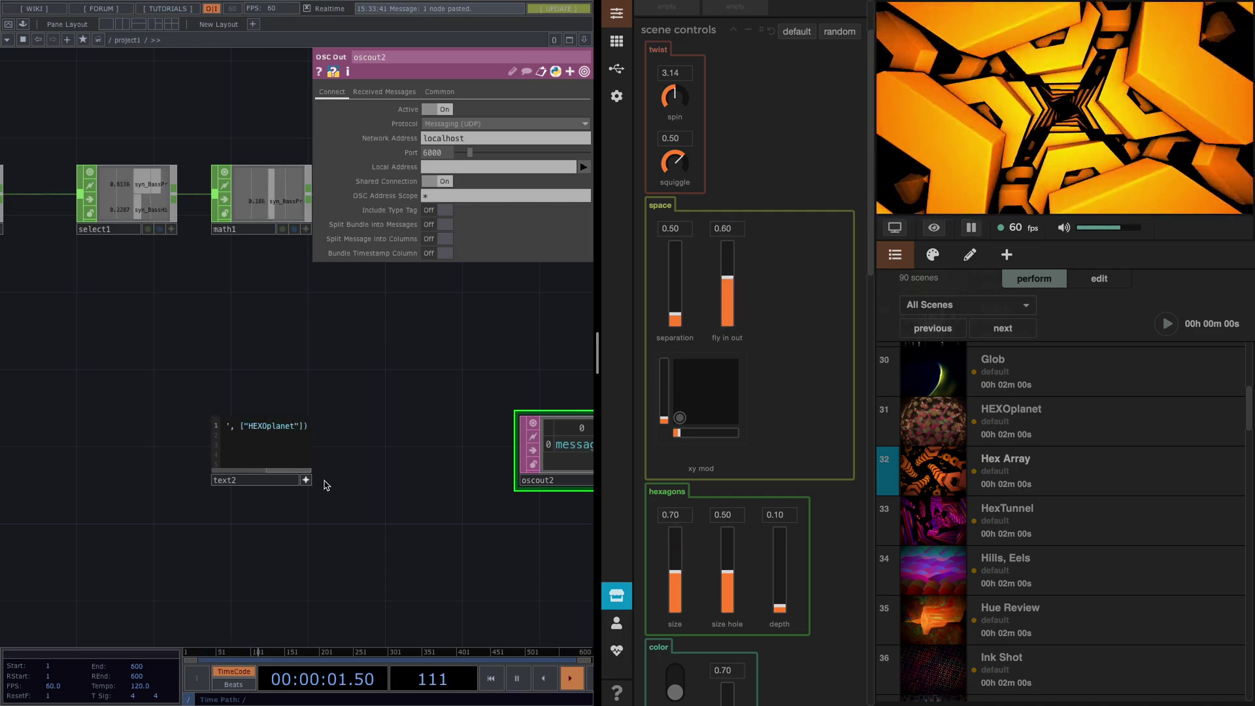
- Run the text2 script to load HEXOplanet, and reselect the Hex Array scene in Synesthesia
{"action": "left_click", "coordinate": [274, 454]}
{"action": "key", "text": "ctrl+r"}
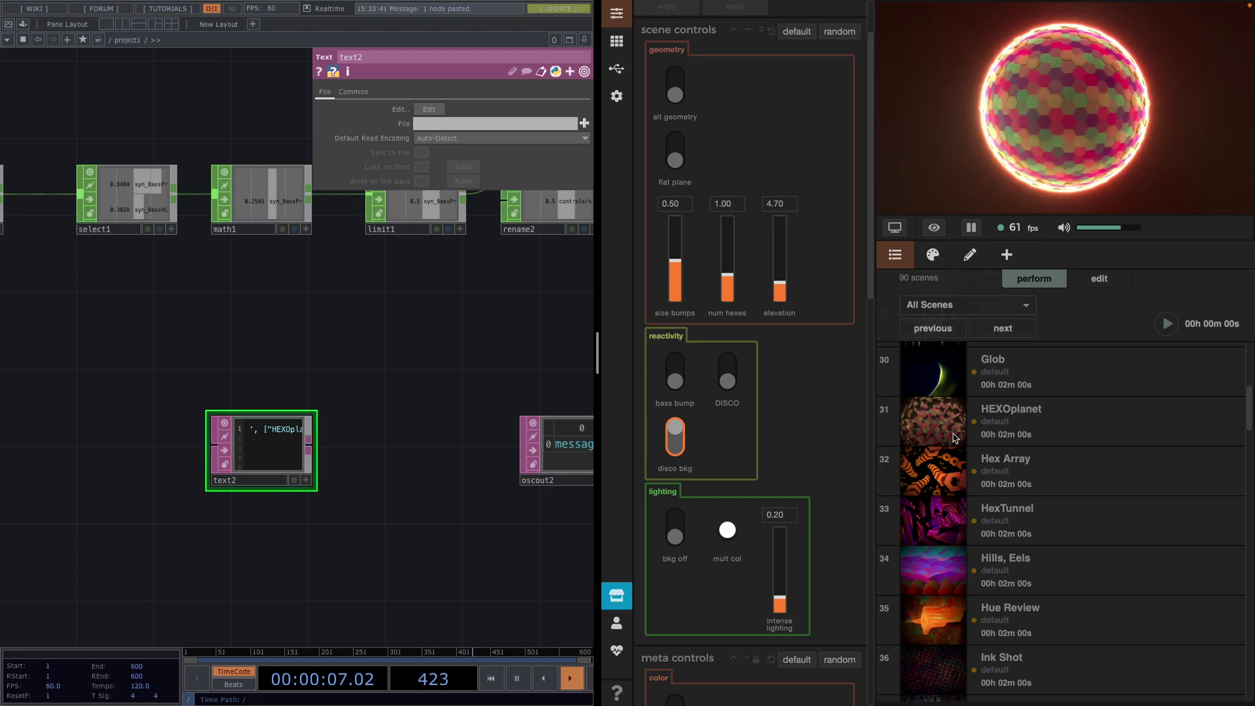
{"action": "left_click", "coordinate": [1040, 479]}
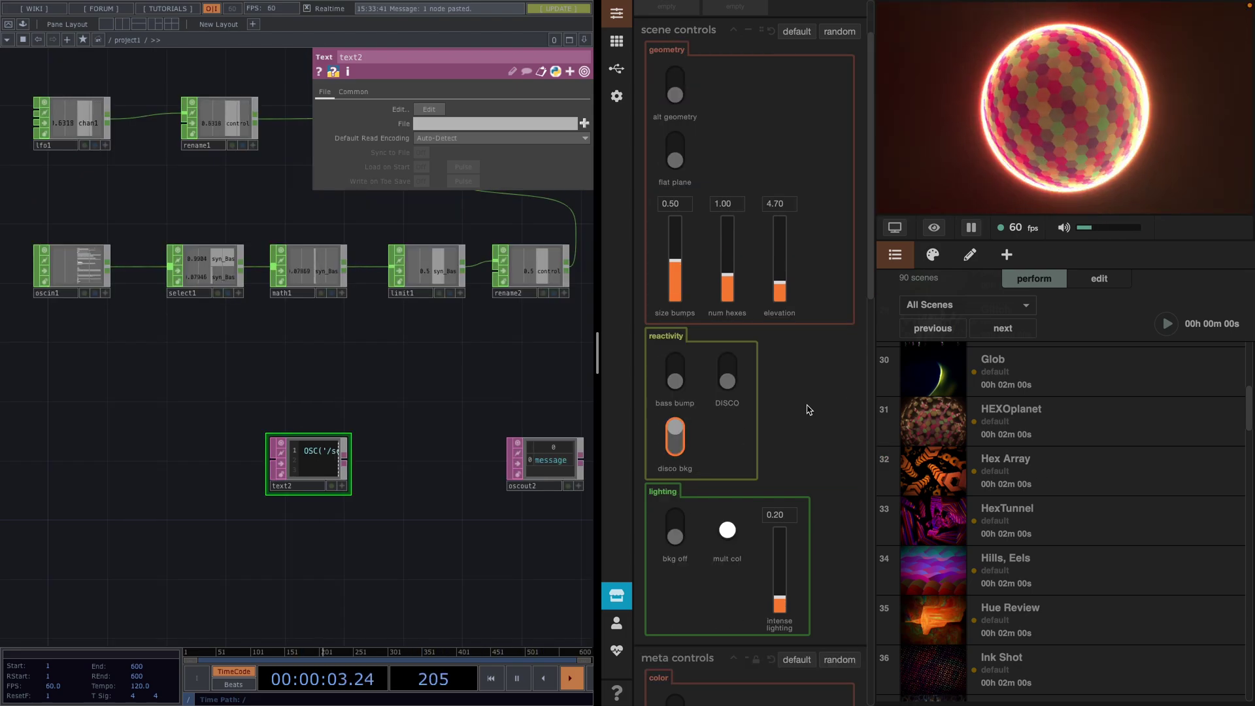
{"action": "left_click", "coordinate": [1092, 470]}
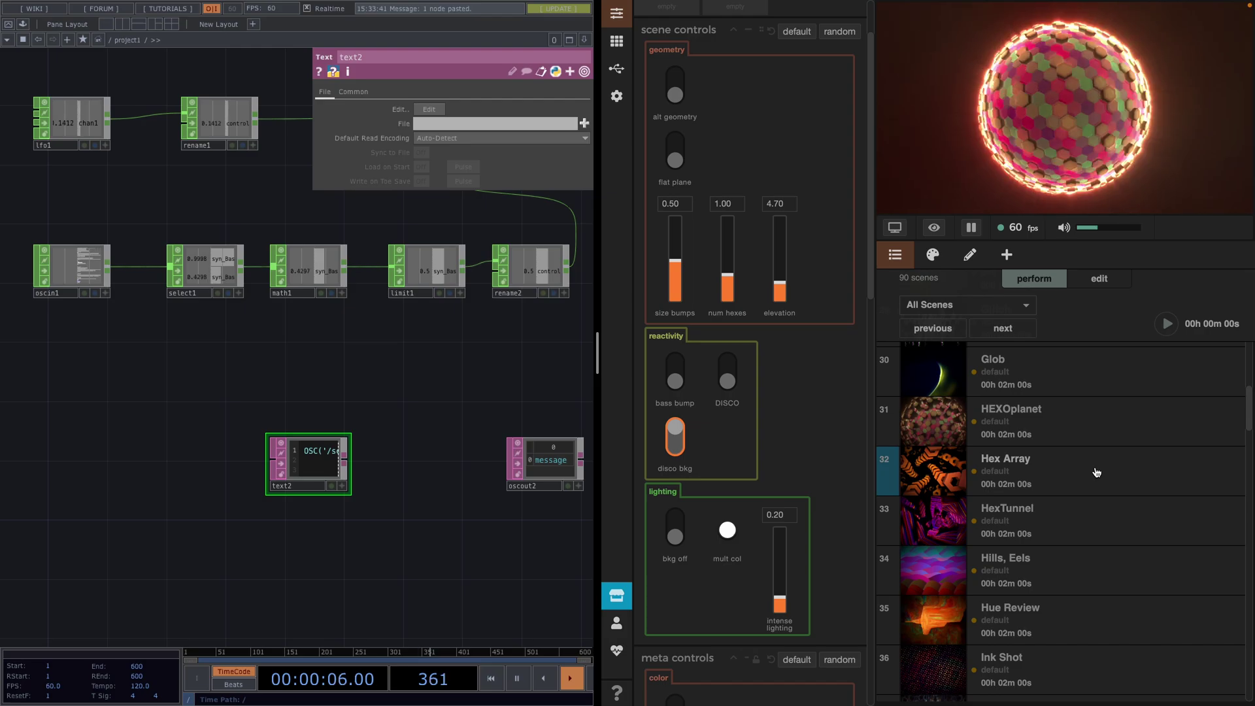
- Add a Syphon Spout In TOP in the empty area beside the existing TouchDesigner operators
{"action": "scroll", "coordinate": [320, 569], "scroll_direction": "down", "scroll_amount": 5}
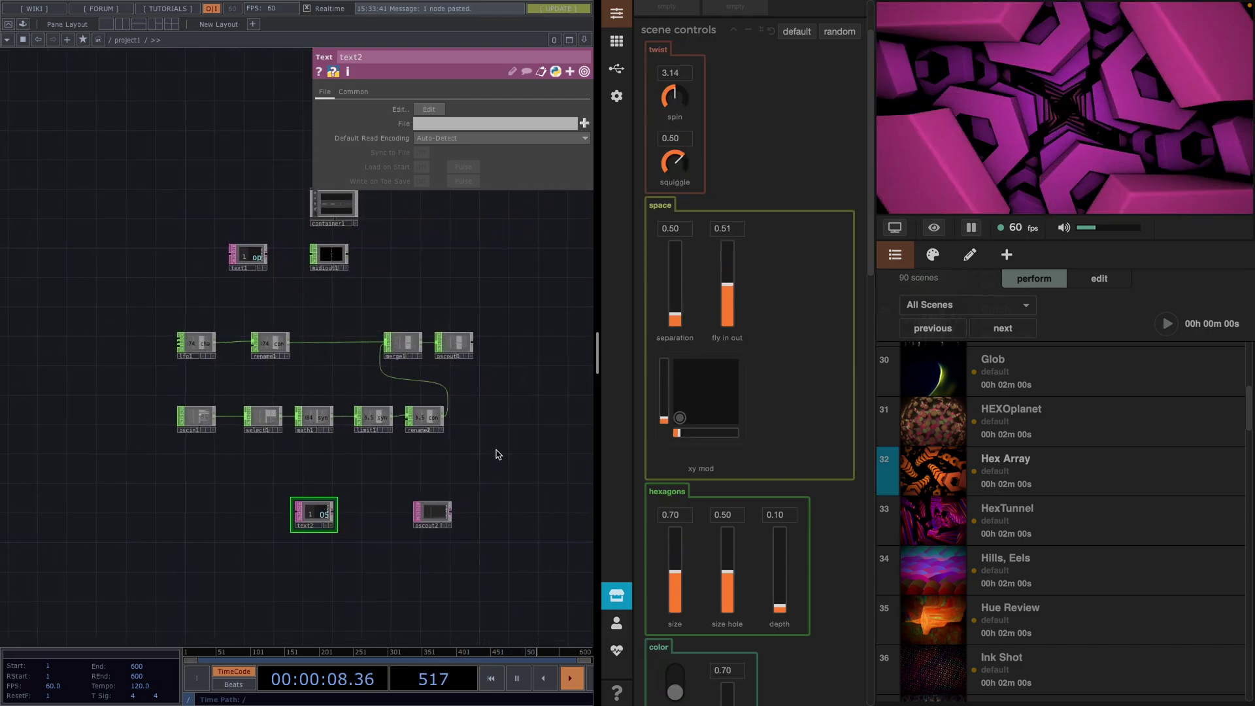
{"action": "left_click_drag", "start_coordinate": [474, 451], "coordinate": [296, 425]}
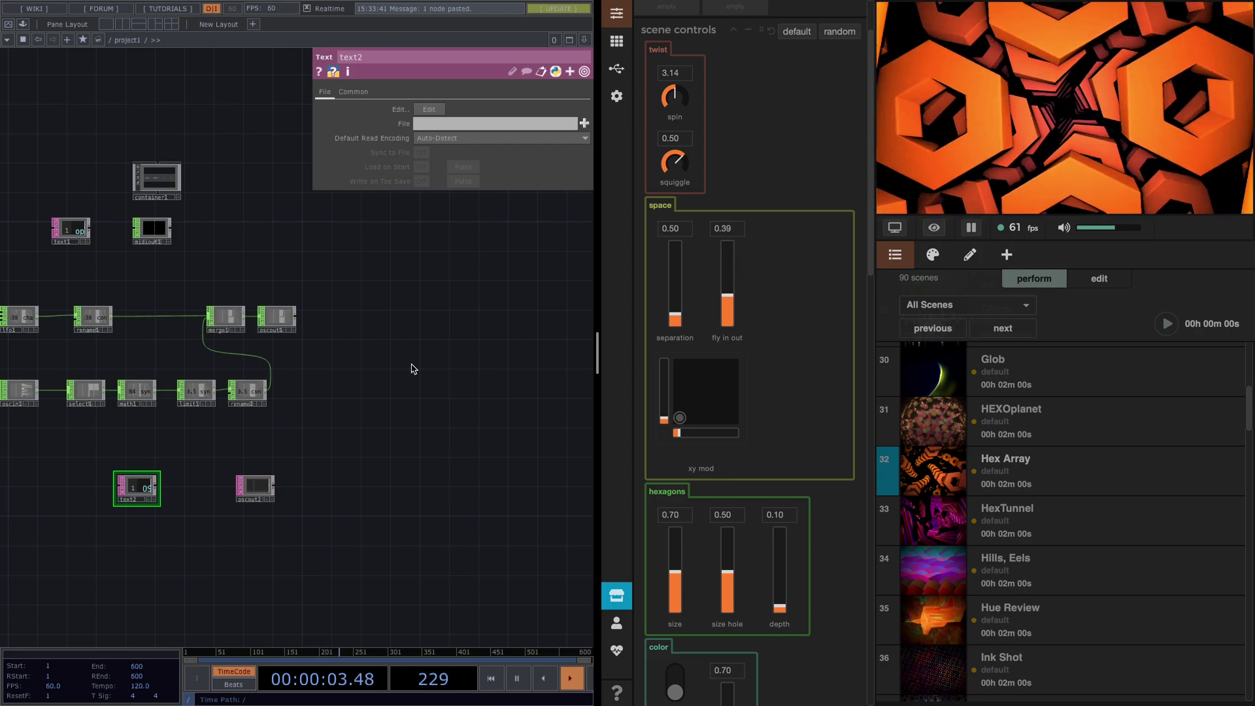
{"action": "key", "text": "Tab"}
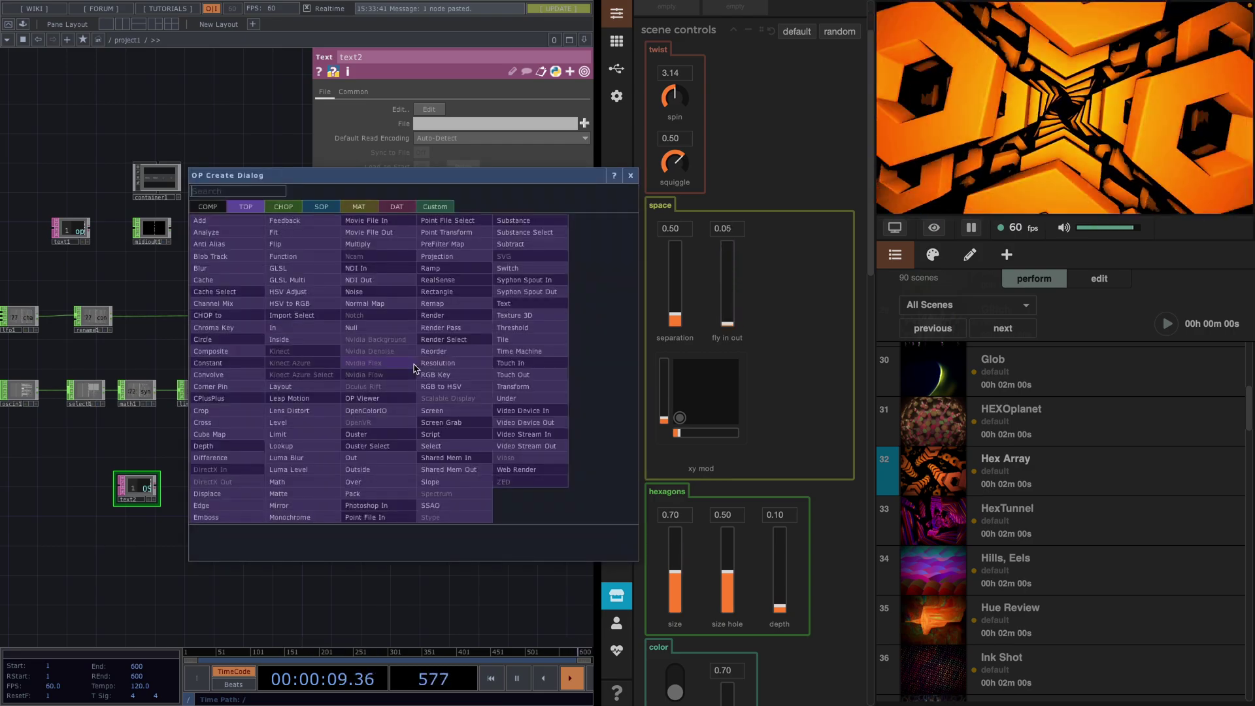
{"action": "type", "text": "syp"}
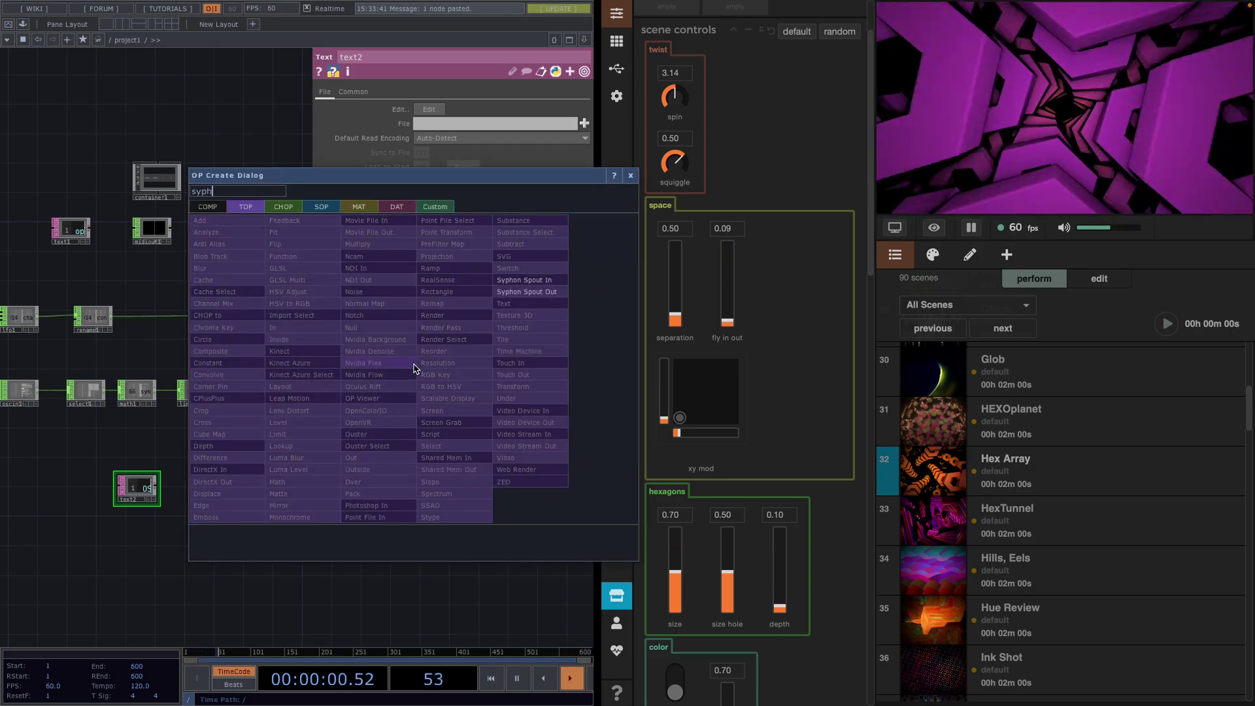
{"action": "left_click", "coordinate": [540, 280]}
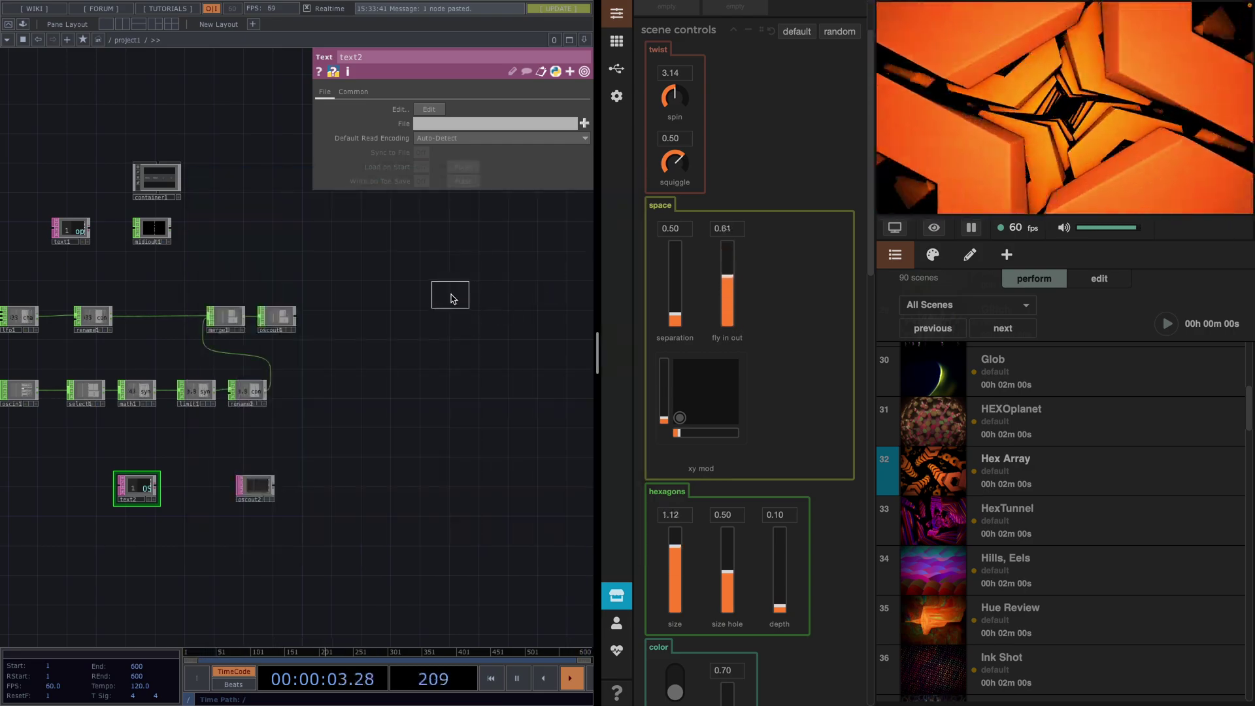
{"action": "left_click", "coordinate": [450, 299]}
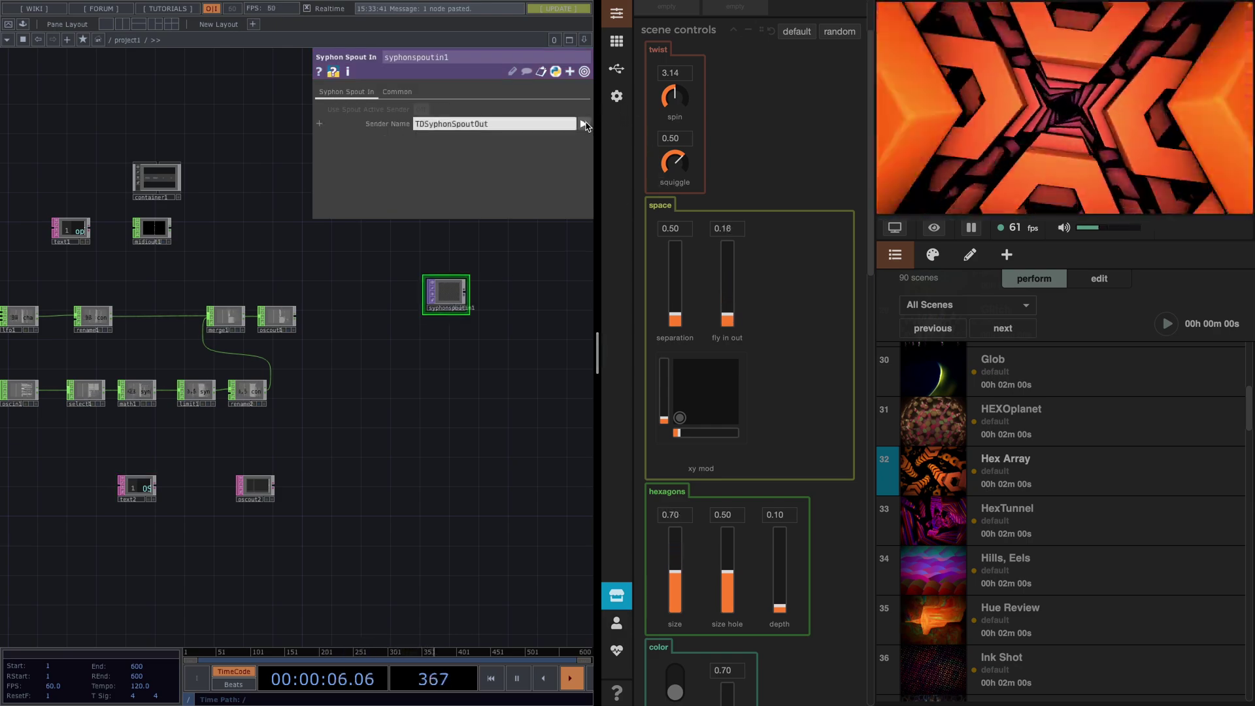
- Enable Syphon output in Synesthesia's Live Sources settings
{"action": "left_click", "coordinate": [618, 97]}
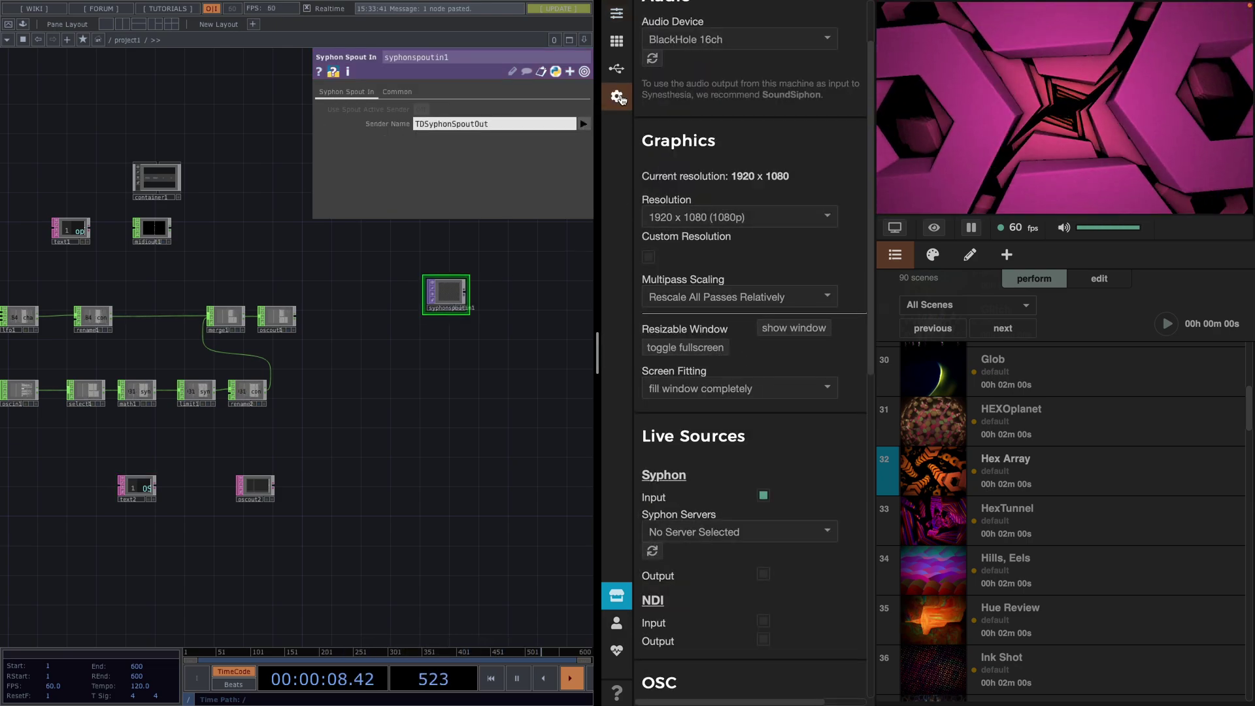
{"action": "scroll", "coordinate": [699, 504], "scroll_direction": "down", "scroll_amount": 4}
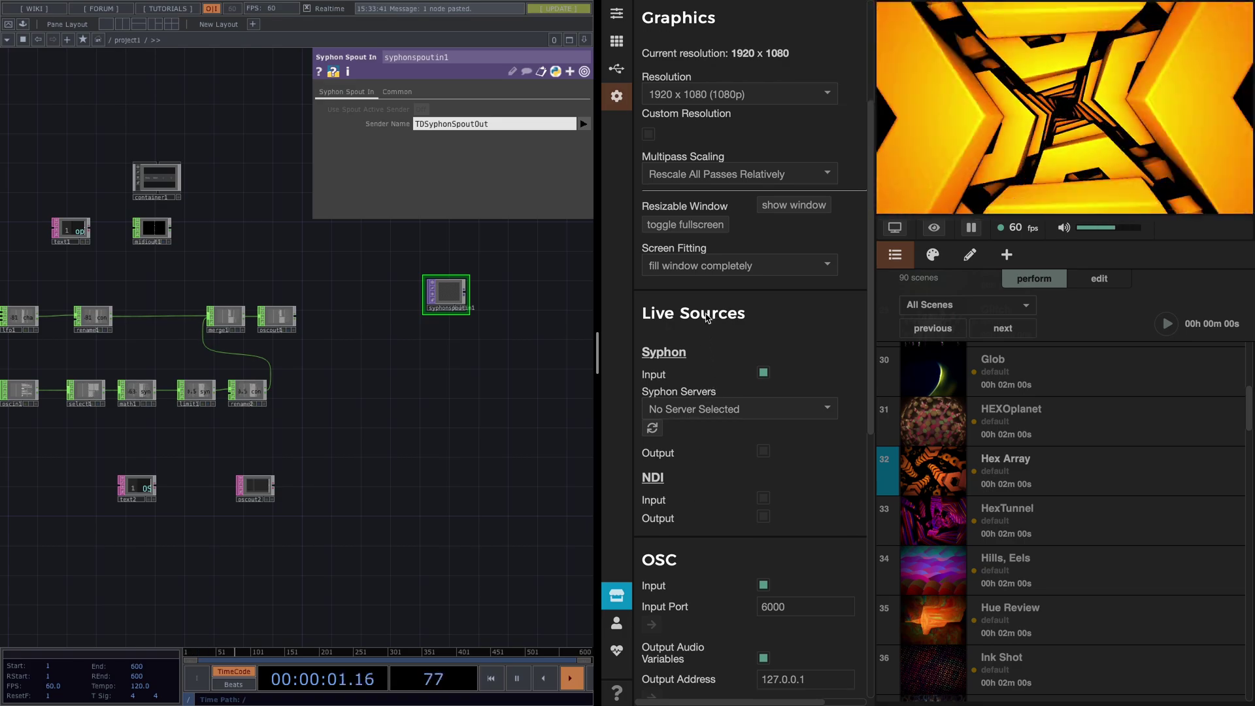
{"action": "left_click", "coordinate": [763, 507]}
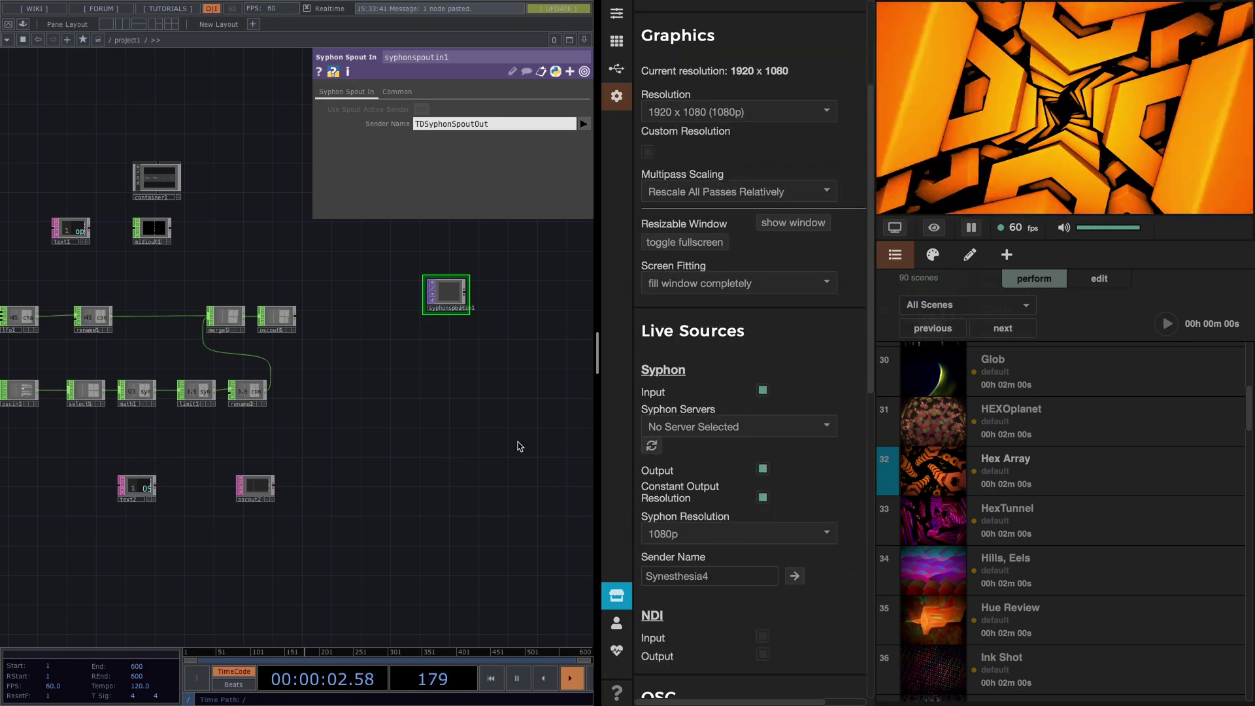
- Set syphonspoutin1's sender name to Synesthesia:Synesthesia4 and inspect the incoming video on the node
{"action": "left_click", "coordinate": [559, 138]}
{"action": "left_click_drag", "start_coordinate": [452, 294], "coordinate": [415, 330]}
{"action": "scroll", "coordinate": [409, 325], "scroll_direction": "up", "scroll_amount": 6}
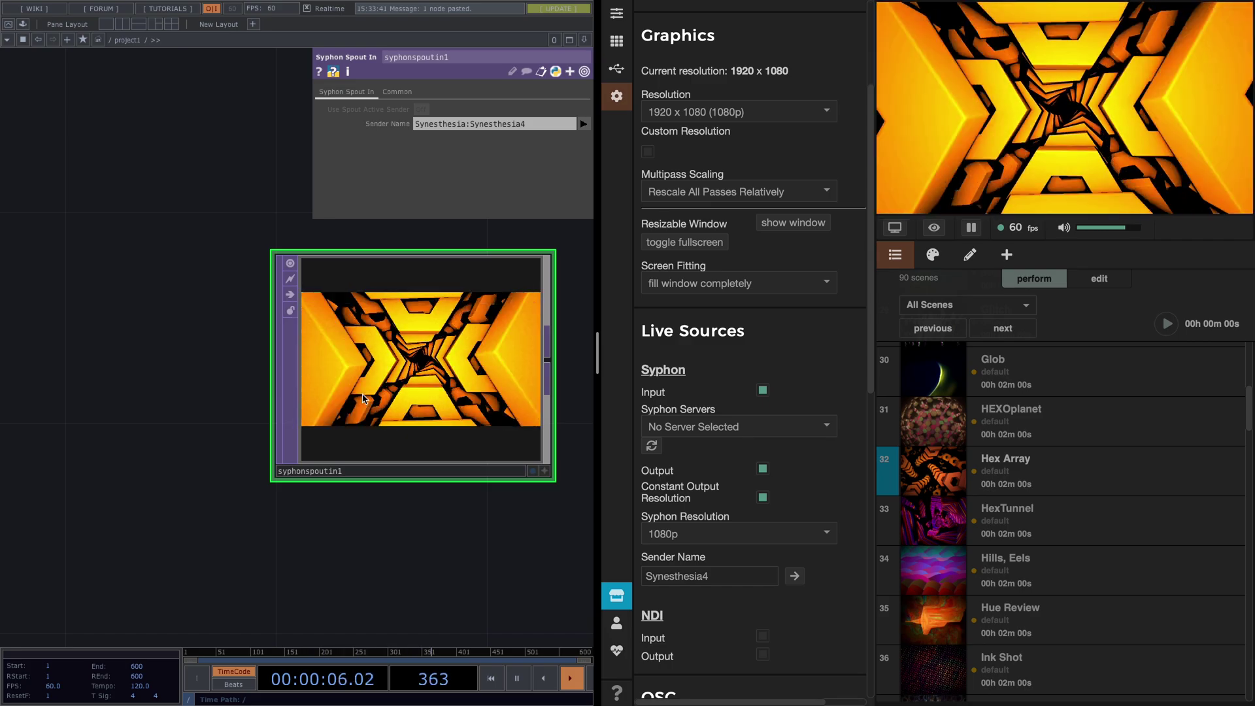
{"action": "scroll", "coordinate": [364, 398], "scroll_direction": "down", "scroll_amount": 5}
{"action": "scroll", "coordinate": [364, 399], "scroll_direction": "up", "scroll_amount": 2}
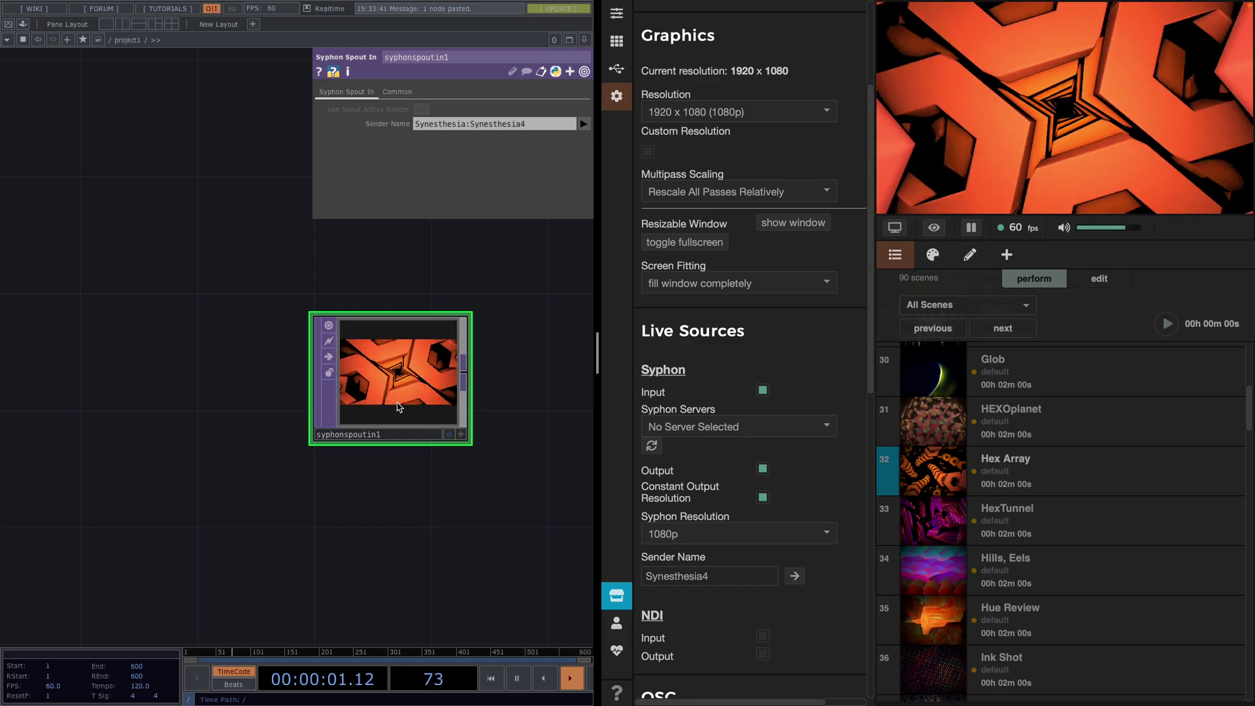
- Add an Edge TOP connected to syphonspoutin1's output
{"action": "scroll", "coordinate": [397, 406], "scroll_direction": "down", "scroll_amount": 5}
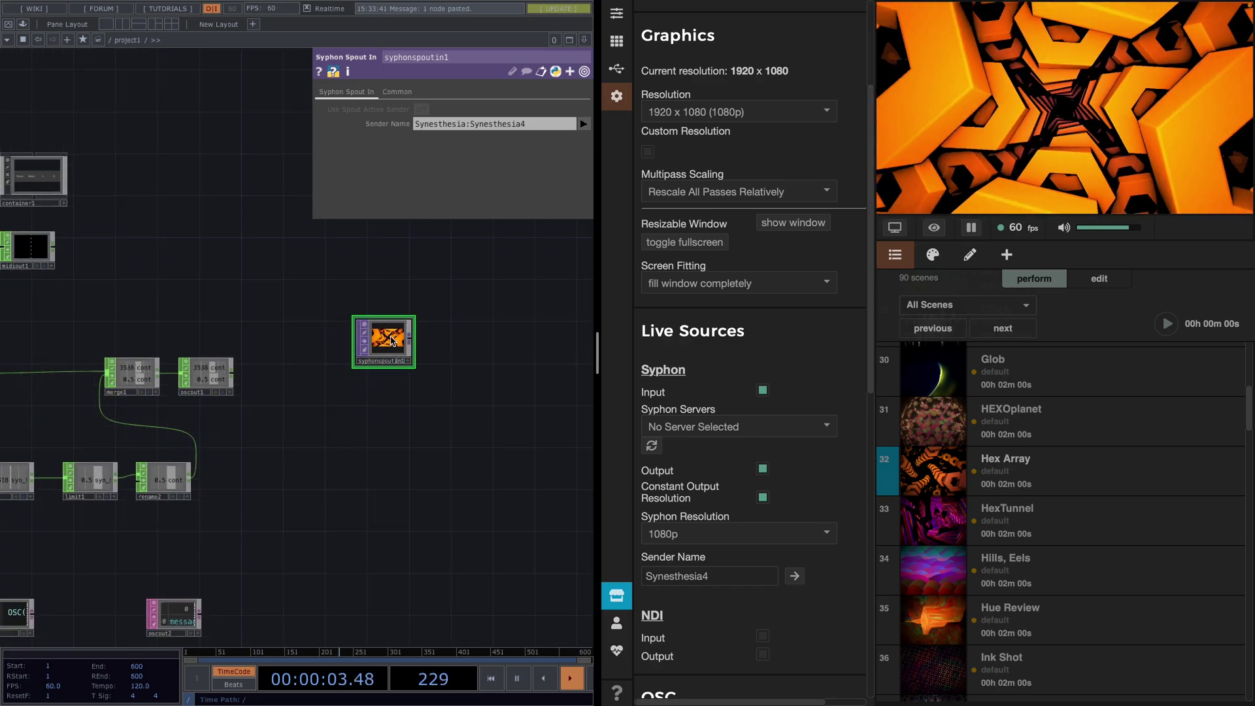
{"action": "right_click", "coordinate": [411, 340]}
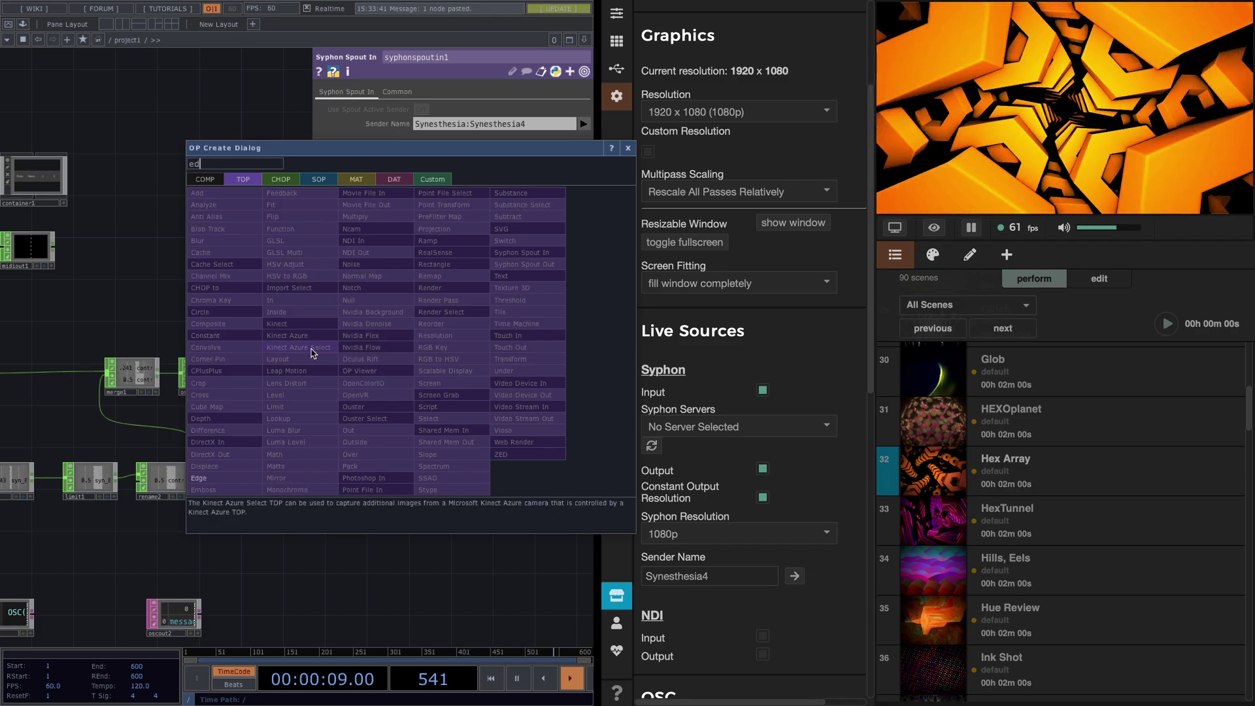
{"action": "left_click", "coordinate": [211, 479]}
{"action": "left_click", "coordinate": [449, 420]}
{"action": "scroll", "coordinate": [466, 436], "scroll_direction": "up", "scroll_amount": 6}
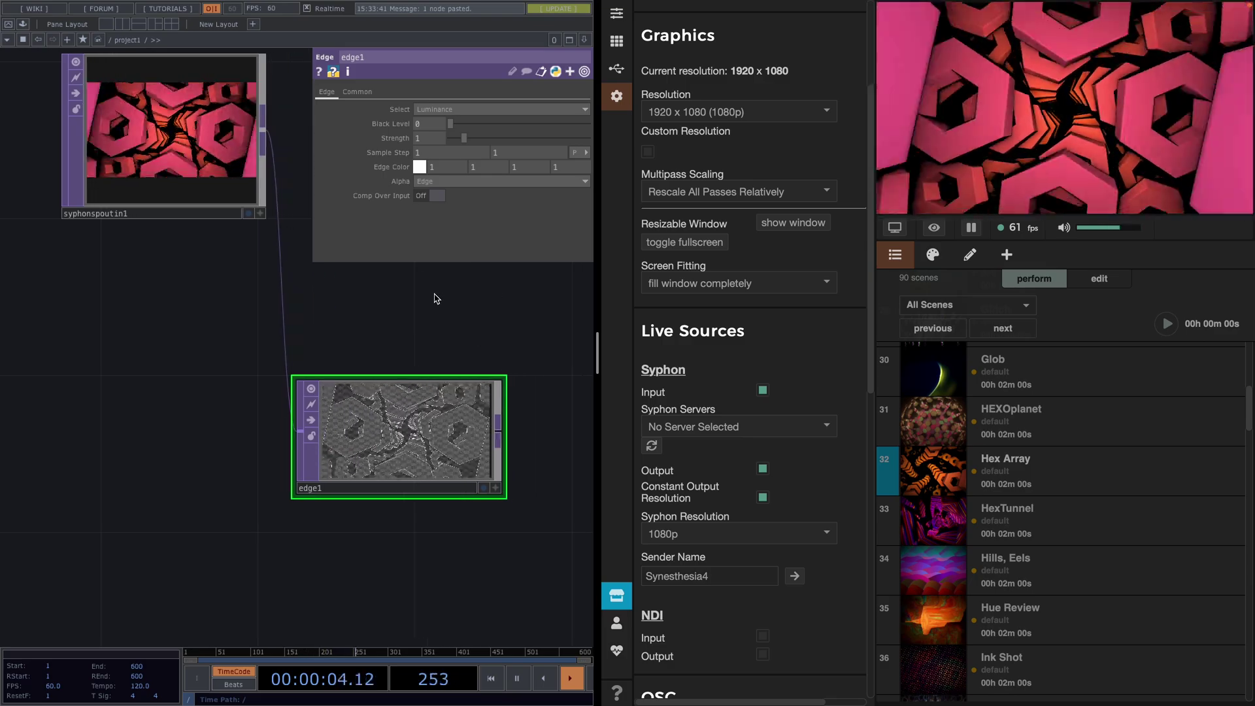
- Add an RGB Key TOP connected to edge1's output
{"action": "left_click_drag", "start_coordinate": [431, 298], "coordinate": [288, 294]}
{"action": "scroll", "coordinate": [288, 294], "scroll_direction": "down", "scroll_amount": 3}
{"action": "right_click", "coordinate": [336, 381]}
{"action": "type", "text": "e"}
{"action": "key", "text": "BackSpace"}
{"action": "type", "text": "r"}
{"action": "left_click", "coordinate": [363, 385]}
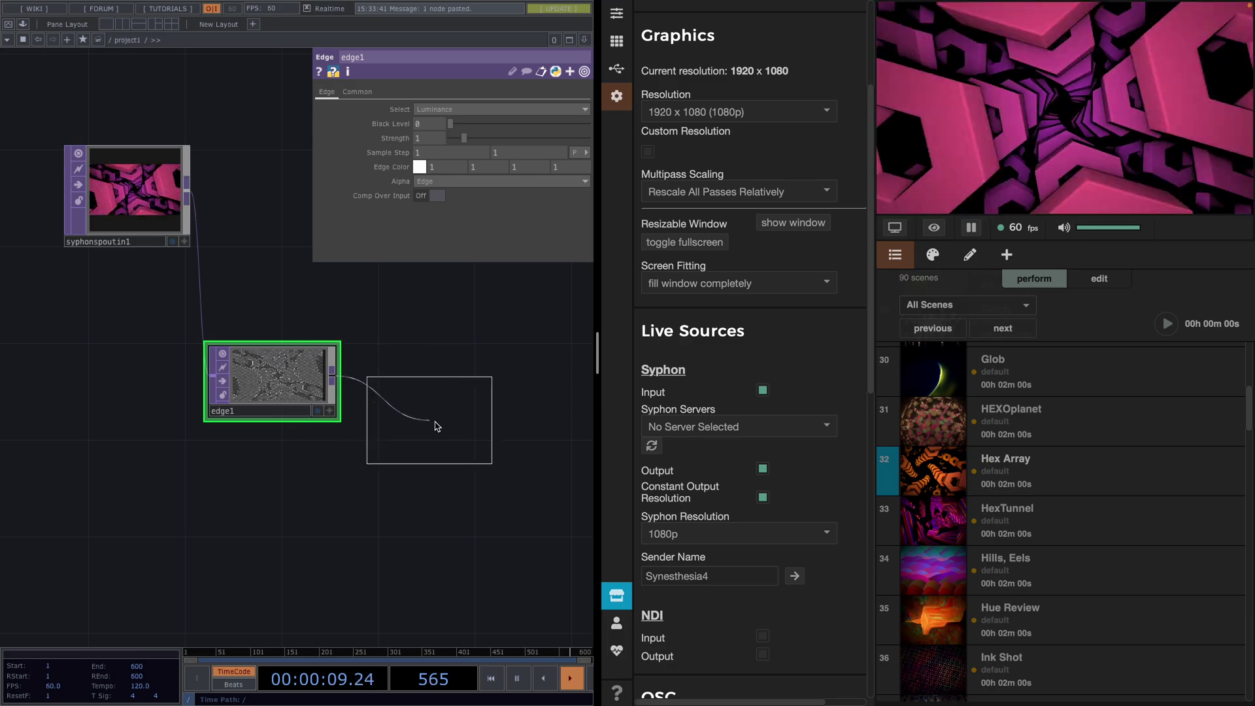
{"action": "left_click", "coordinate": [437, 426]}
{"action": "left_click_drag", "start_coordinate": [399, 490], "coordinate": [320, 568]}
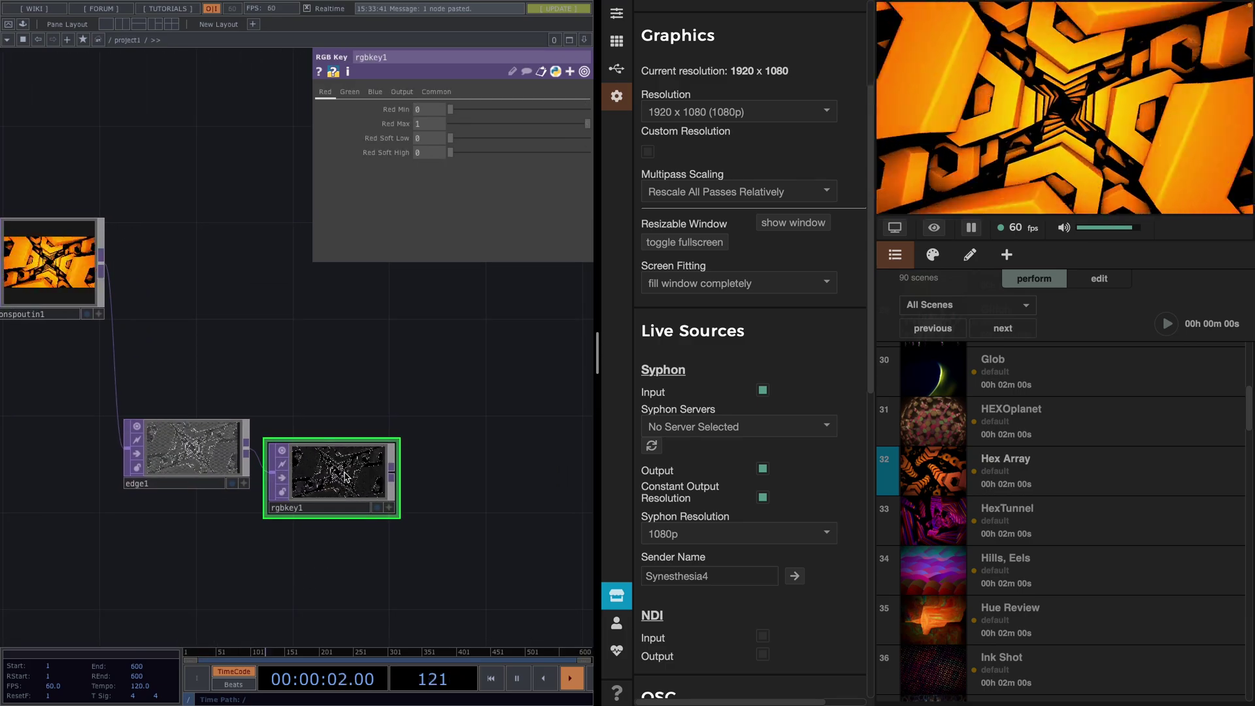
- Add a Cross TOP that blends rgbkey1's output with the original syphonspoutin1 video
{"action": "right_click", "coordinate": [398, 454]}
{"action": "type", "text": "cro"}
{"action": "left_click", "coordinate": [197, 508]}
{"action": "left_click", "coordinate": [484, 283]}
{"action": "left_click_drag", "start_coordinate": [309, 343], "coordinate": [345, 382]}
{"action": "left_click_drag", "start_coordinate": [137, 302], "coordinate": [450, 324]}
{"action": "left_click_drag", "start_coordinate": [393, 380], "coordinate": [329, 380]}
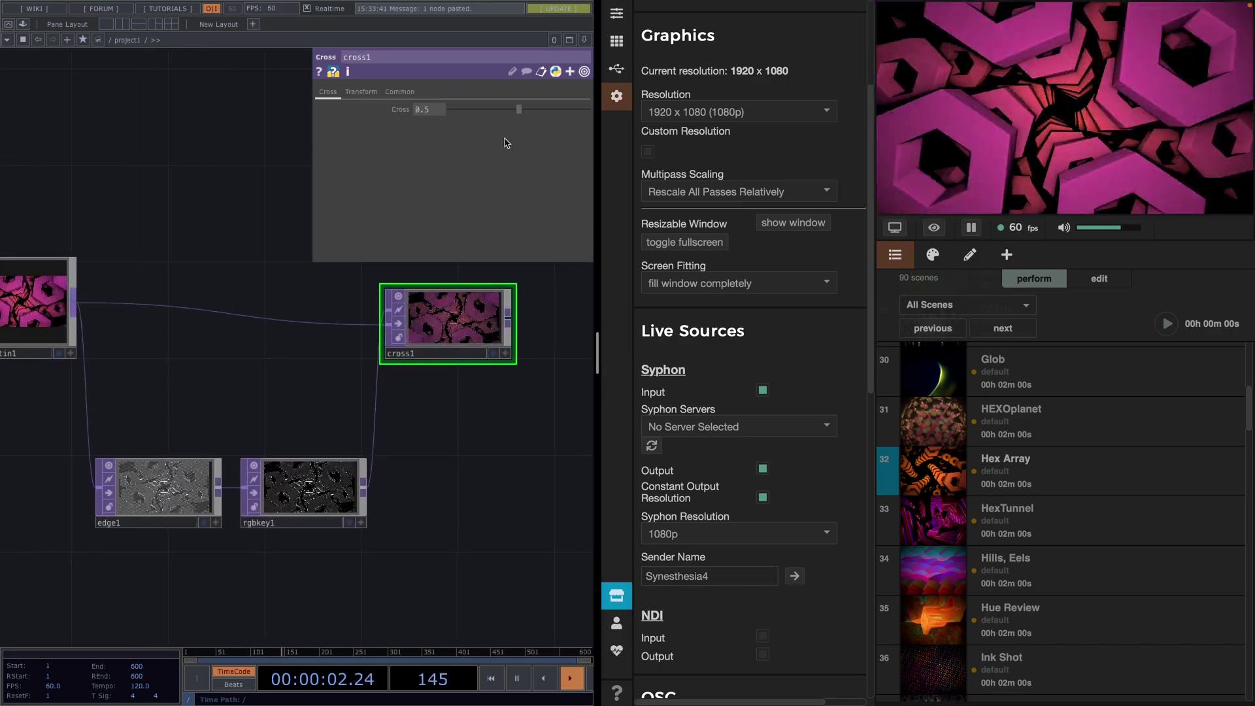
- Adjust cross1's Cross value to 0.495 while checking the blend on the enlarged node
{"action": "mouse_move", "coordinate": [518, 110]}
{"action": "left_mouse_down"}
{"action": "mouse_move", "coordinate": [441, 112]}
{"action": "mouse_move", "coordinate": [506, 111]}
{"action": "left_mouse_up"}
{"action": "left_click_drag", "start_coordinate": [378, 434], "coordinate": [202, 434]}
{"action": "scroll", "coordinate": [287, 314], "scroll_direction": "up", "scroll_amount": 5}
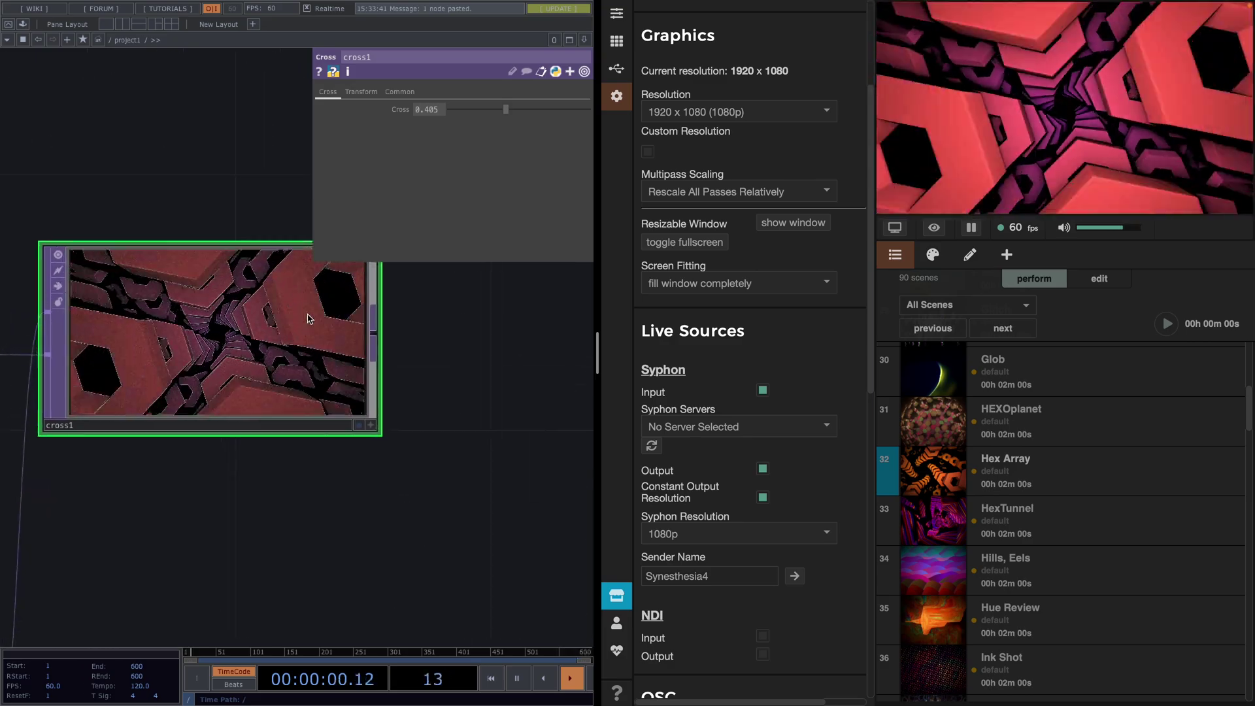
{"action": "left_click_drag", "start_coordinate": [355, 500], "coordinate": [420, 500]}
{"action": "left_click_drag", "start_coordinate": [508, 109], "coordinate": [482, 105]}
- Examine the audio channels along the oscin1, select1, math1 and limit1 chain
{"action": "scroll", "coordinate": [350, 470], "scroll_direction": "down", "scroll_amount": 1}
{"action": "scroll", "coordinate": [350, 470], "scroll_direction": "down", "scroll_amount": 8}
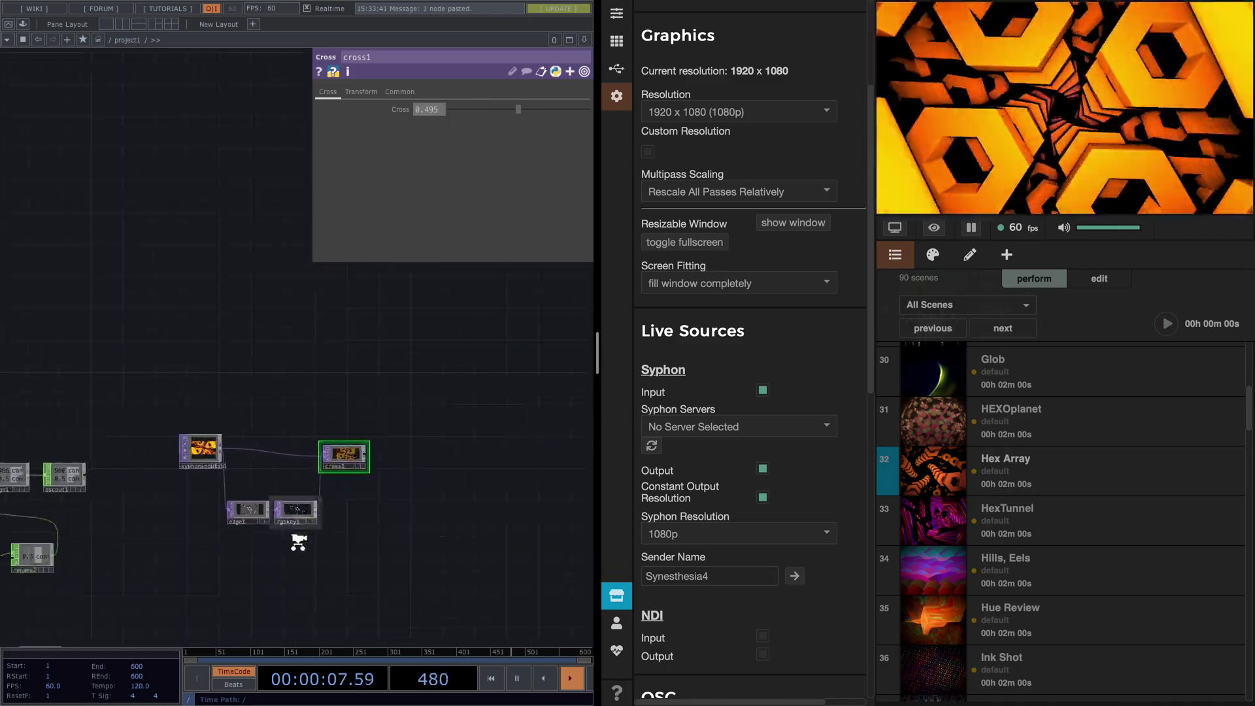
{"action": "scroll", "coordinate": [303, 538], "scroll_direction": "left", "scroll_amount": 3}
{"action": "scroll", "coordinate": [190, 403], "scroll_direction": "up", "scroll_amount": 8}
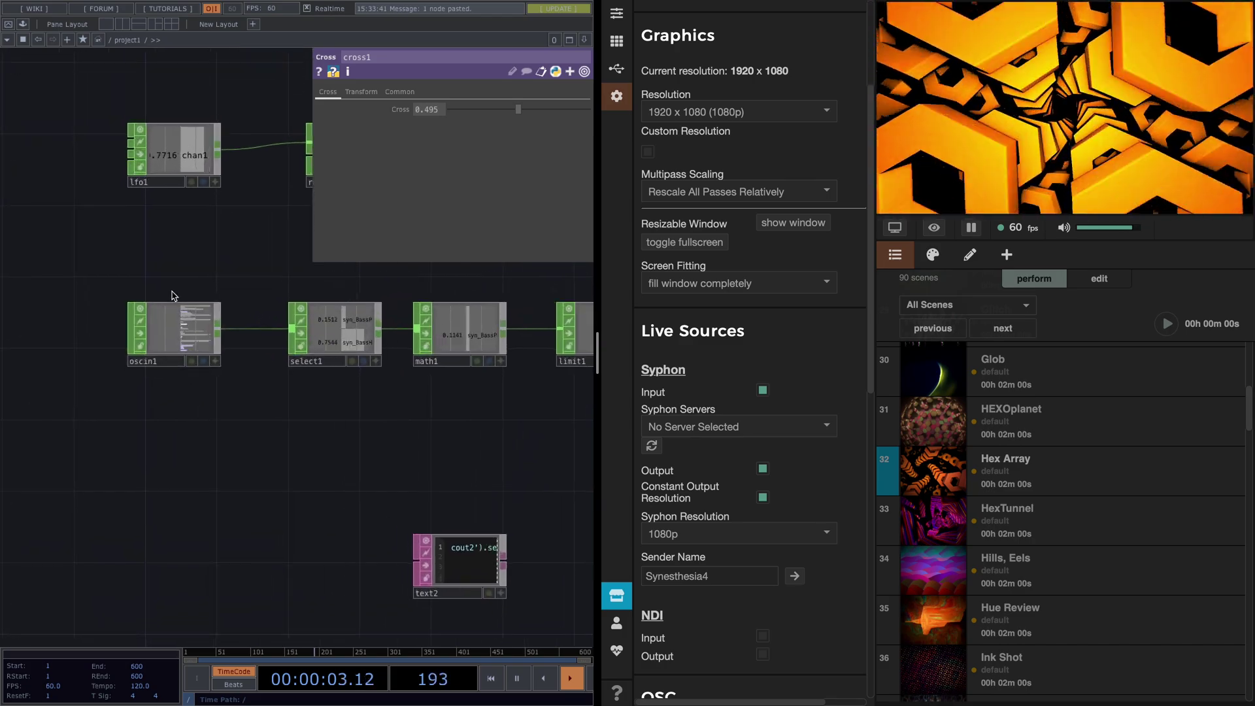
{"action": "scroll", "coordinate": [190, 507], "scroll_direction": "right", "scroll_amount": 10}
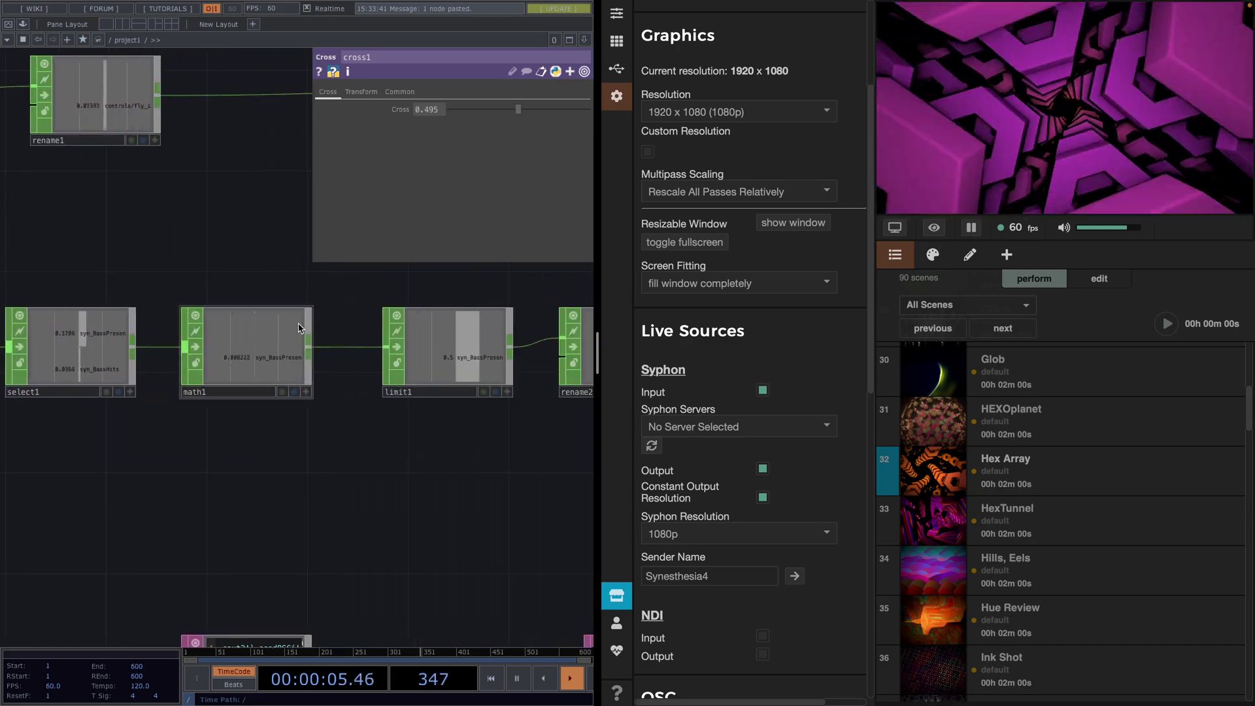
{"action": "scroll", "coordinate": [222, 485], "scroll_direction": "left", "scroll_amount": 8}
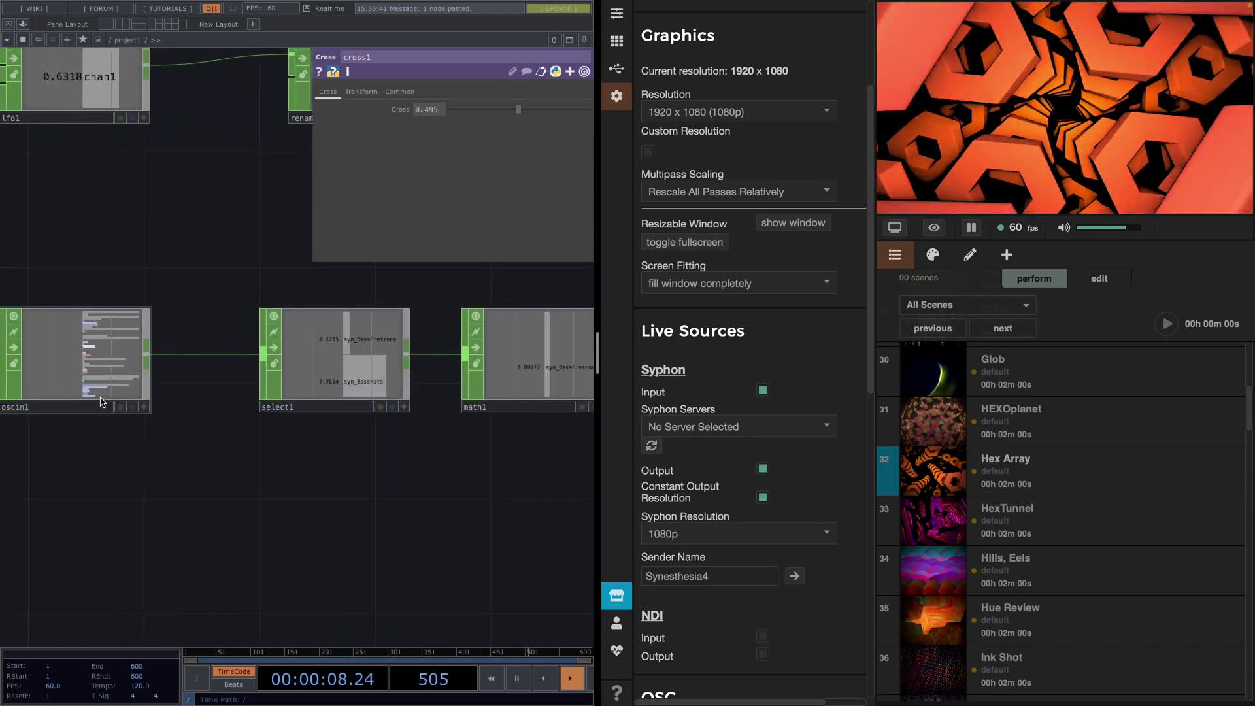
{"action": "scroll", "coordinate": [135, 477], "scroll_direction": "right", "scroll_amount": 10}
{"action": "scroll", "coordinate": [247, 479], "scroll_direction": "down", "scroll_amount": 3}
{"action": "scroll", "coordinate": [247, 479], "scroll_direction": "down", "scroll_amount": 3}
- Add a Select CHOP that takes its channel from math1, and place it above syphonspoutin1
{"action": "left_click_drag", "start_coordinate": [511, 473], "coordinate": [452, 466]}
{"action": "key", "text": "Tab"}
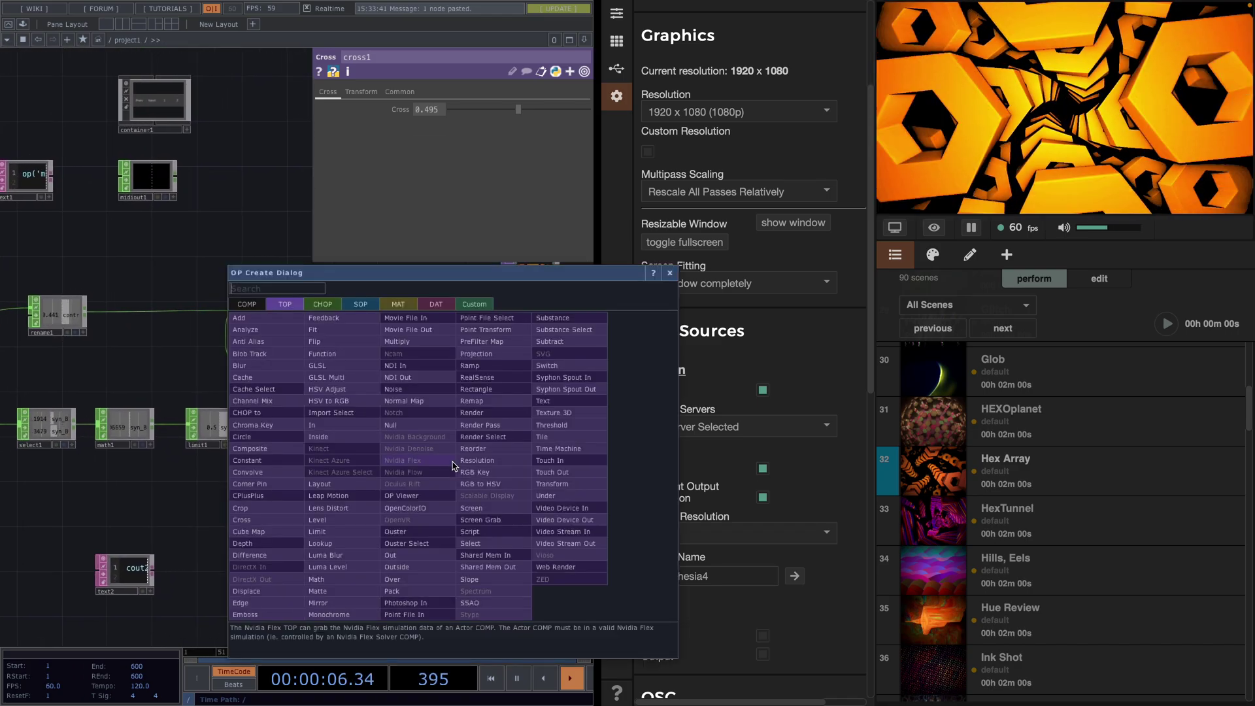
{"action": "key", "text": "Tab"}
{"action": "type", "text": "s"}
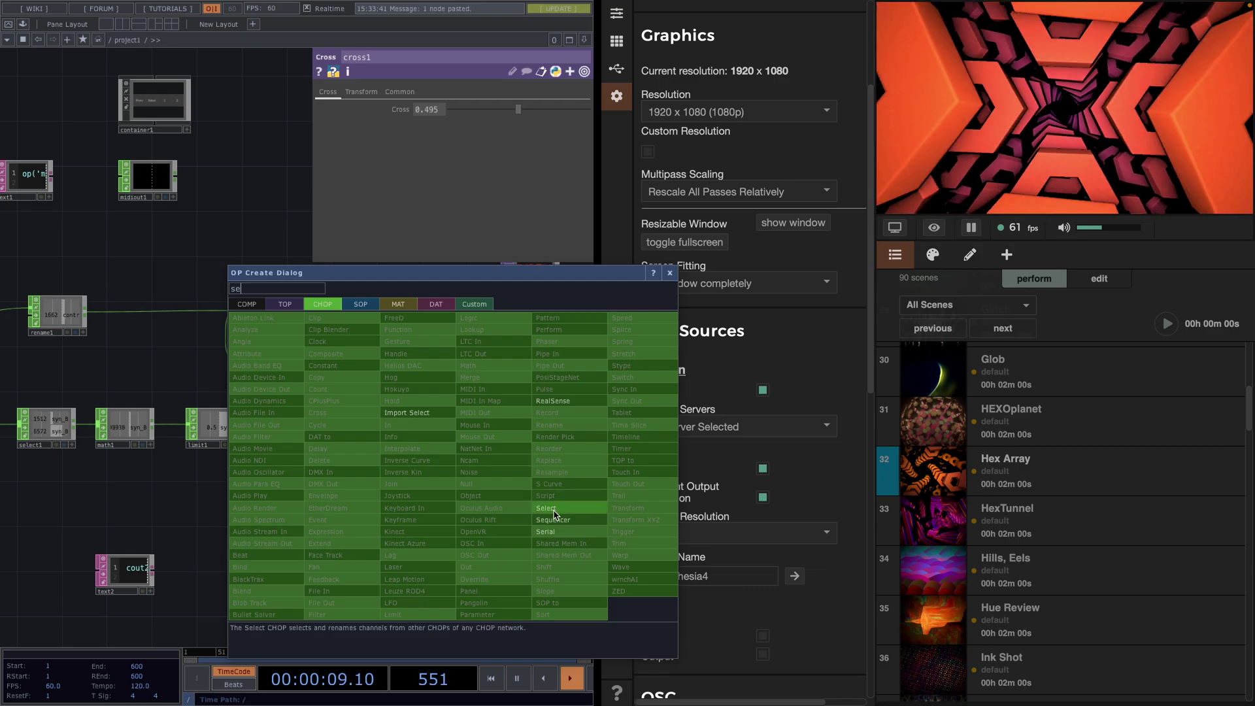
{"action": "left_click", "coordinate": [546, 508]}
{"action": "left_click", "coordinate": [148, 498]}
{"action": "left_click_drag", "start_coordinate": [124, 426], "coordinate": [507, 437]}
{"action": "left_click_drag", "start_coordinate": [513, 483], "coordinate": [247, 540]}
{"action": "scroll", "coordinate": [247, 540], "scroll_direction": "down", "scroll_amount": 2}
{"action": "left_click_drag", "start_coordinate": [239, 494], "coordinate": [285, 326]}
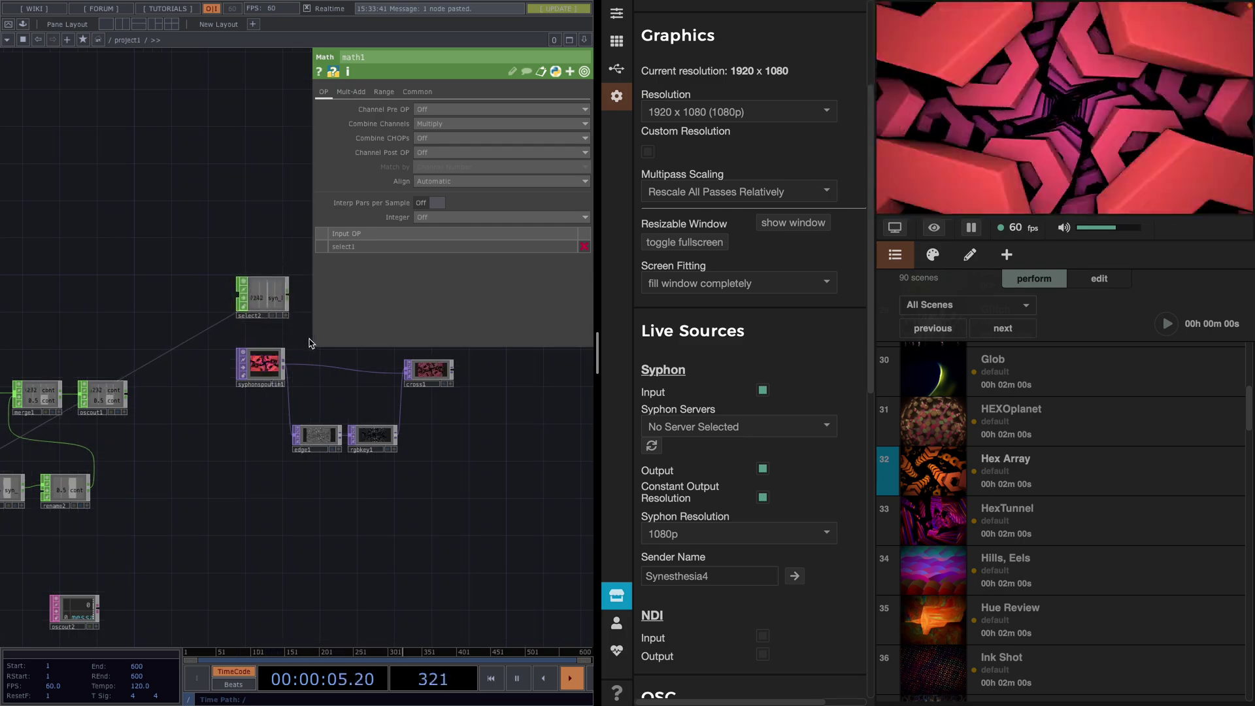
- Append a Null CHOP to select2 and insert a Rename CHOP between the two
{"action": "scroll", "coordinate": [323, 328], "scroll_direction": "up", "scroll_amount": 2}
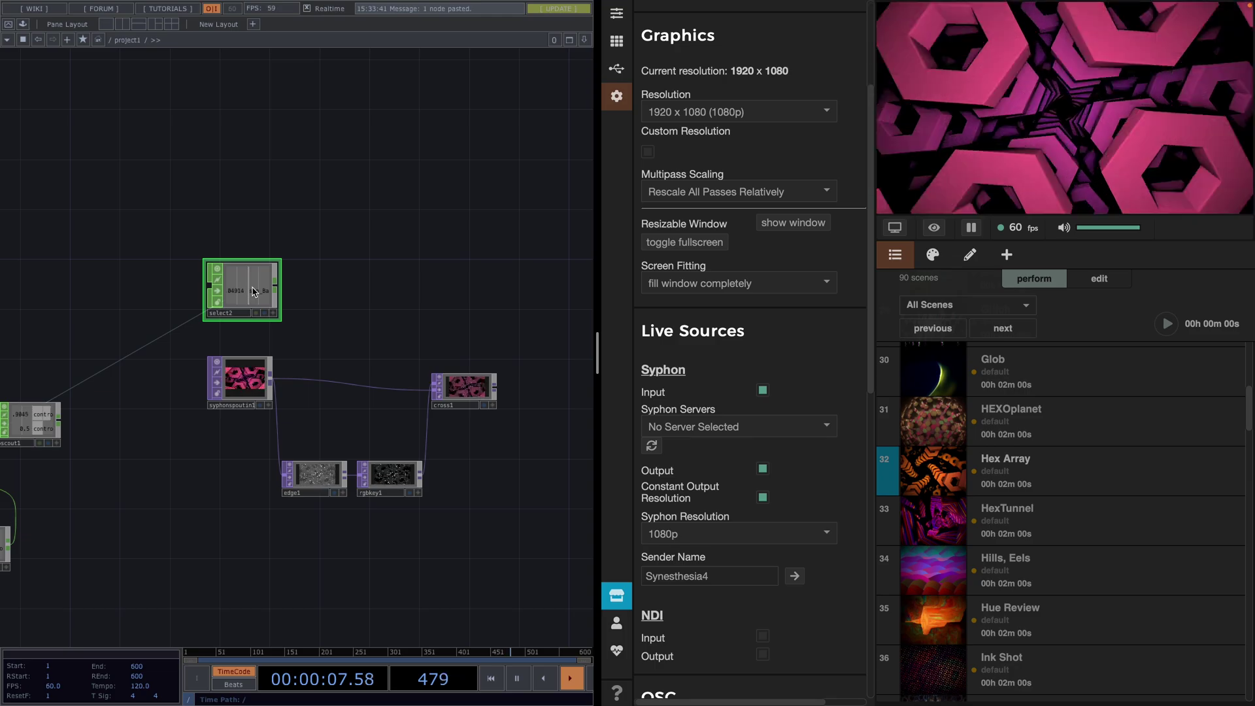
{"action": "left_click", "coordinate": [474, 292]}
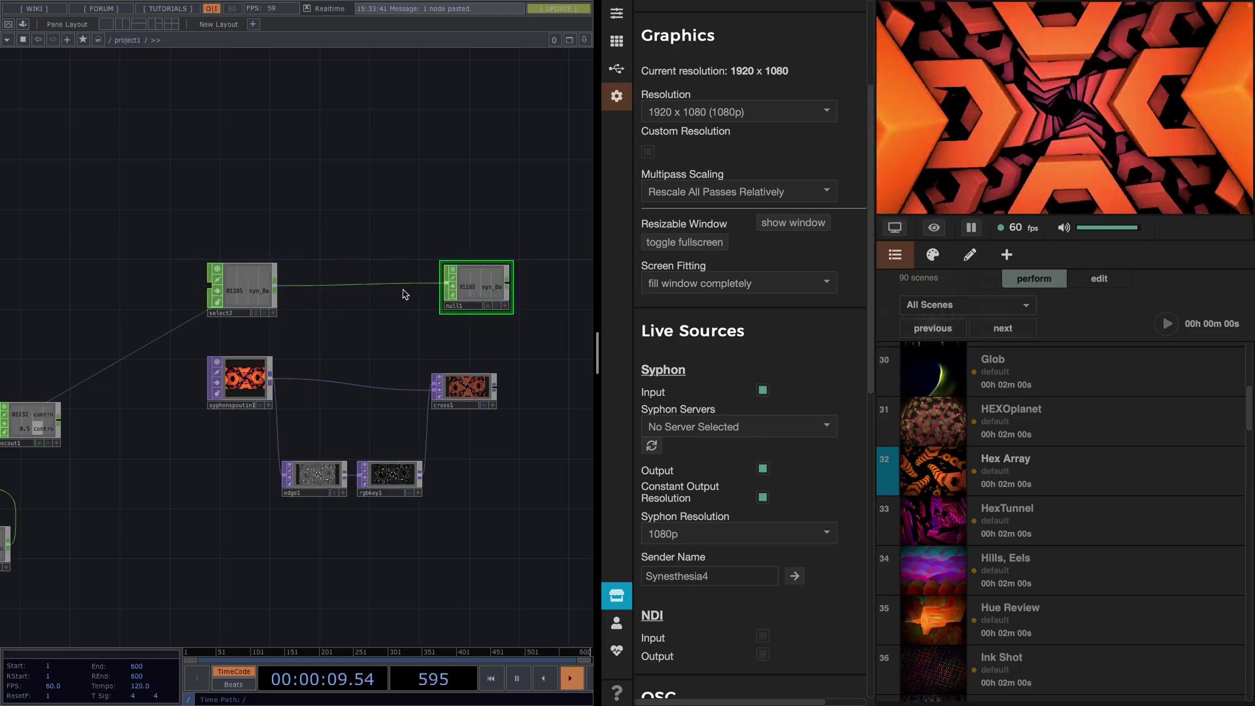
{"action": "right_click", "coordinate": [364, 288]}
{"action": "left_click", "coordinate": [388, 269]}
{"action": "type", "text": "re"}
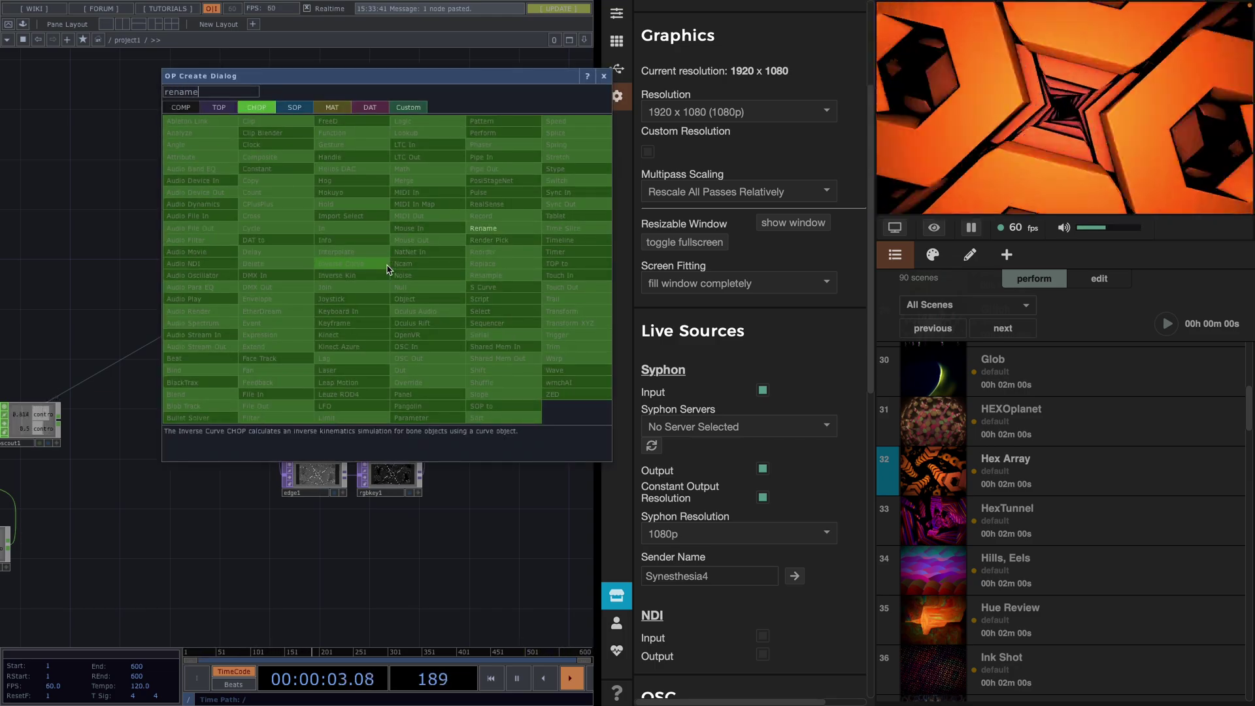
{"action": "type", "text": "name"}
{"action": "left_click", "coordinate": [481, 230]}
{"action": "left_click", "coordinate": [393, 292]}
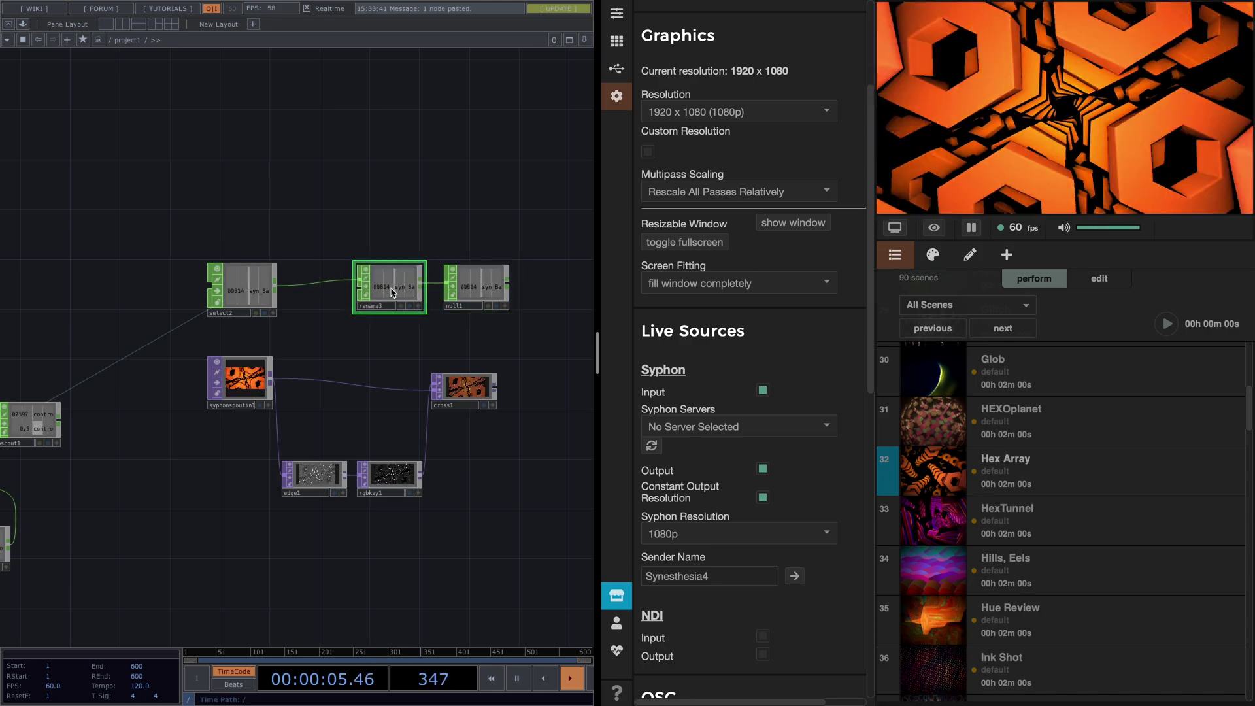
- Rename the audio channel to cross in rename3, and export null1's channel to cross1's Cross parameter
{"action": "key", "text": "p"}
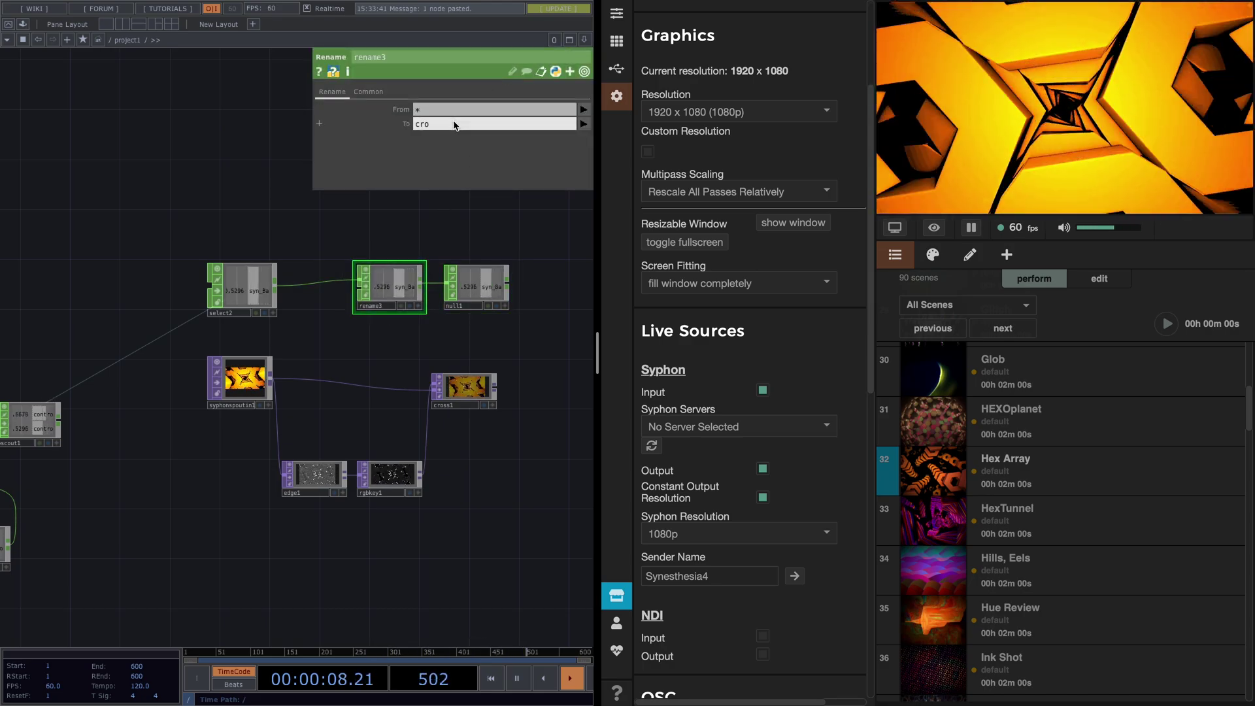
{"action": "key", "text": "Return"}
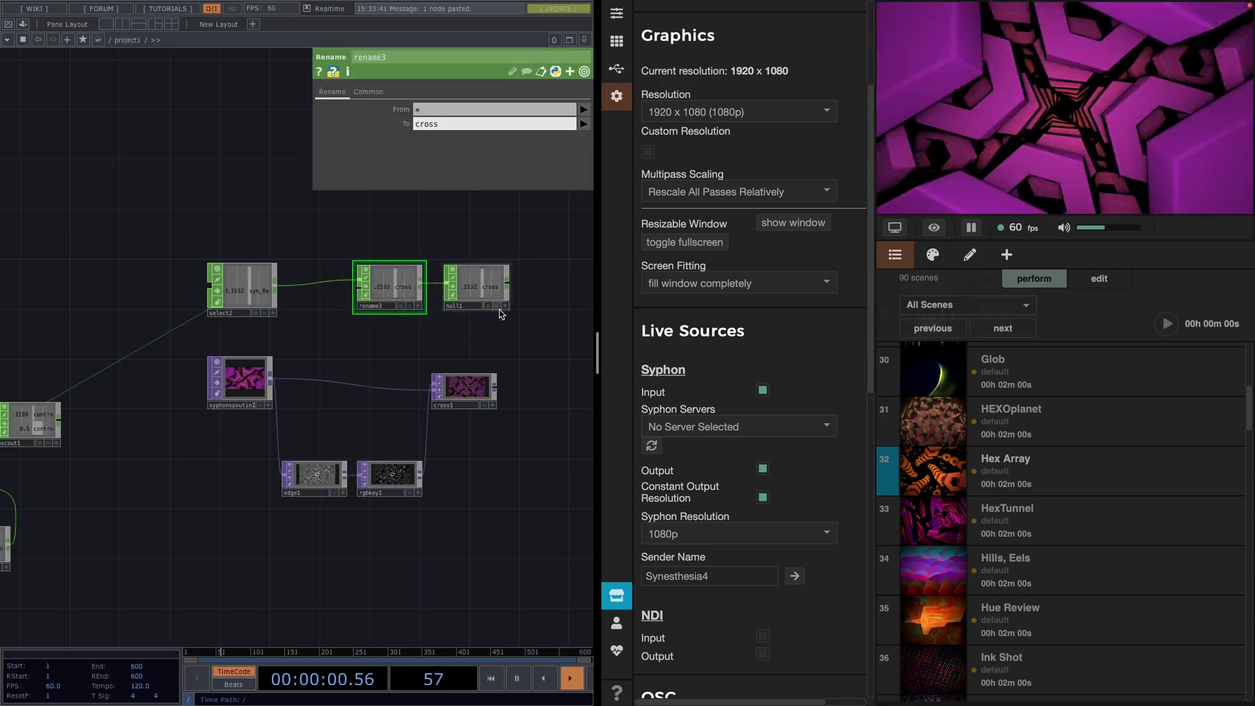
{"action": "left_click", "coordinate": [503, 306]}
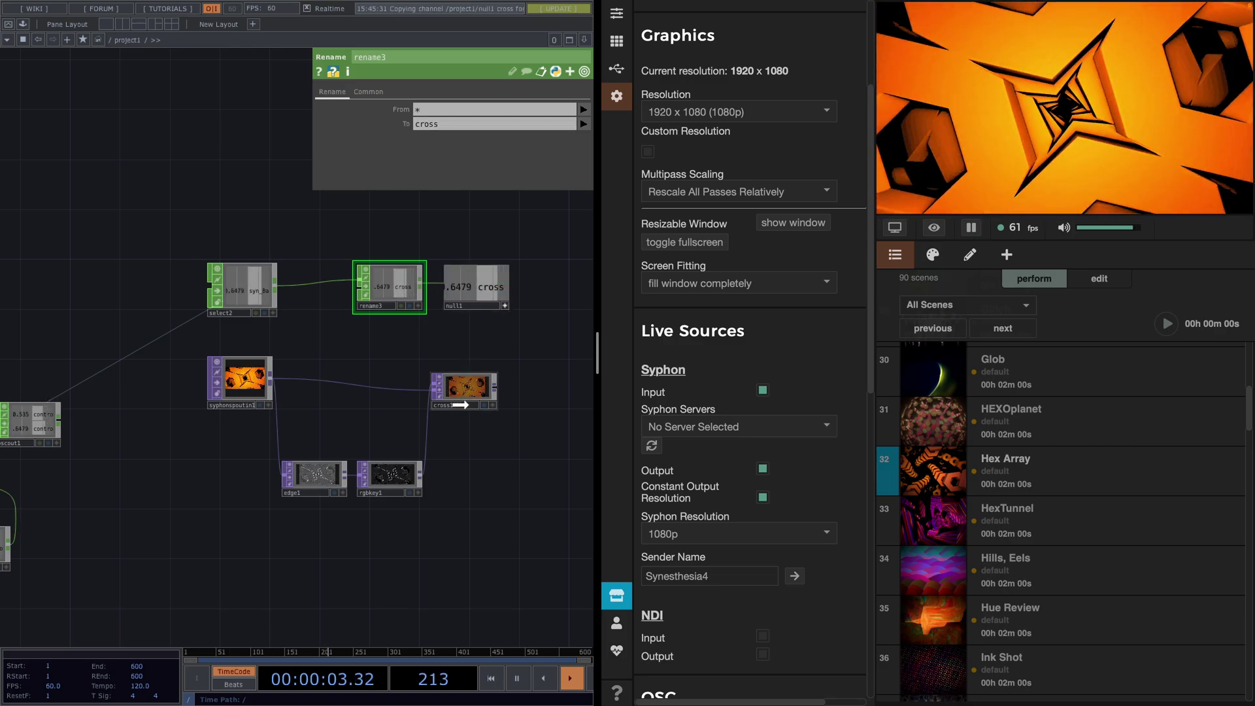
{"action": "left_click", "coordinate": [461, 405]}
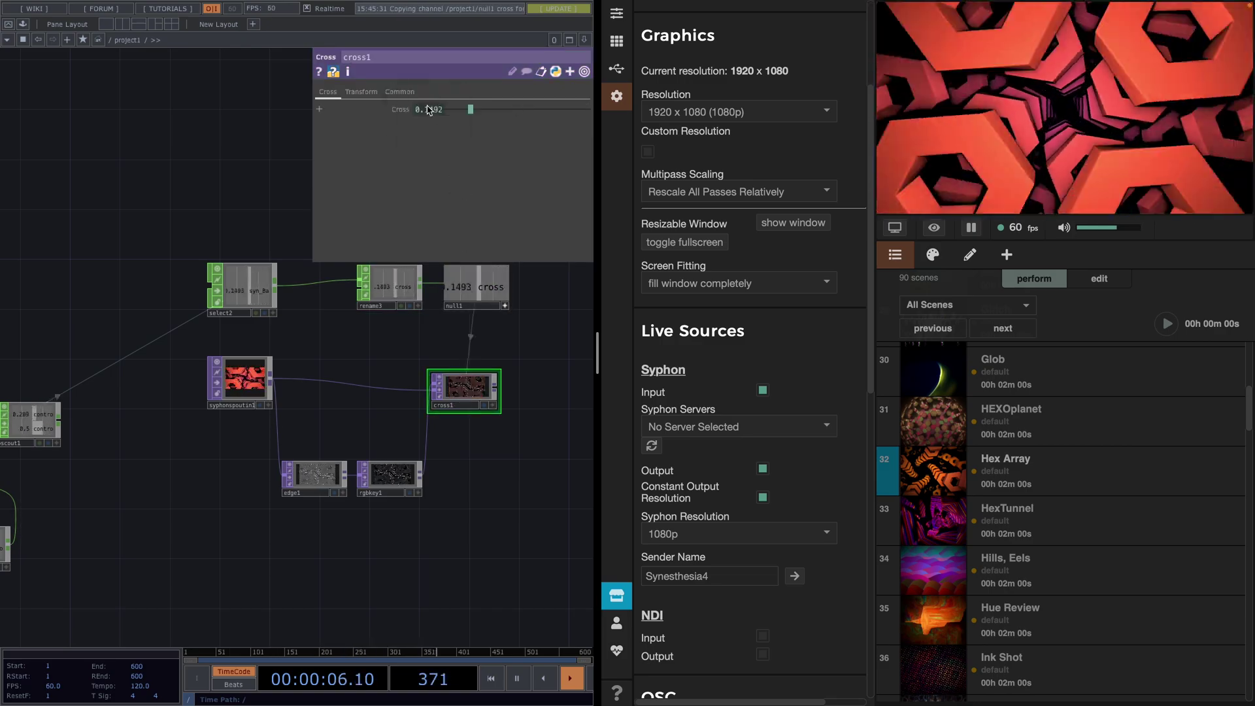
- Inspect the audio-driven blend on cross1 up close with the parameter window hidden
{"action": "scroll", "coordinate": [497, 474], "scroll_direction": "up", "scroll_amount": 10}
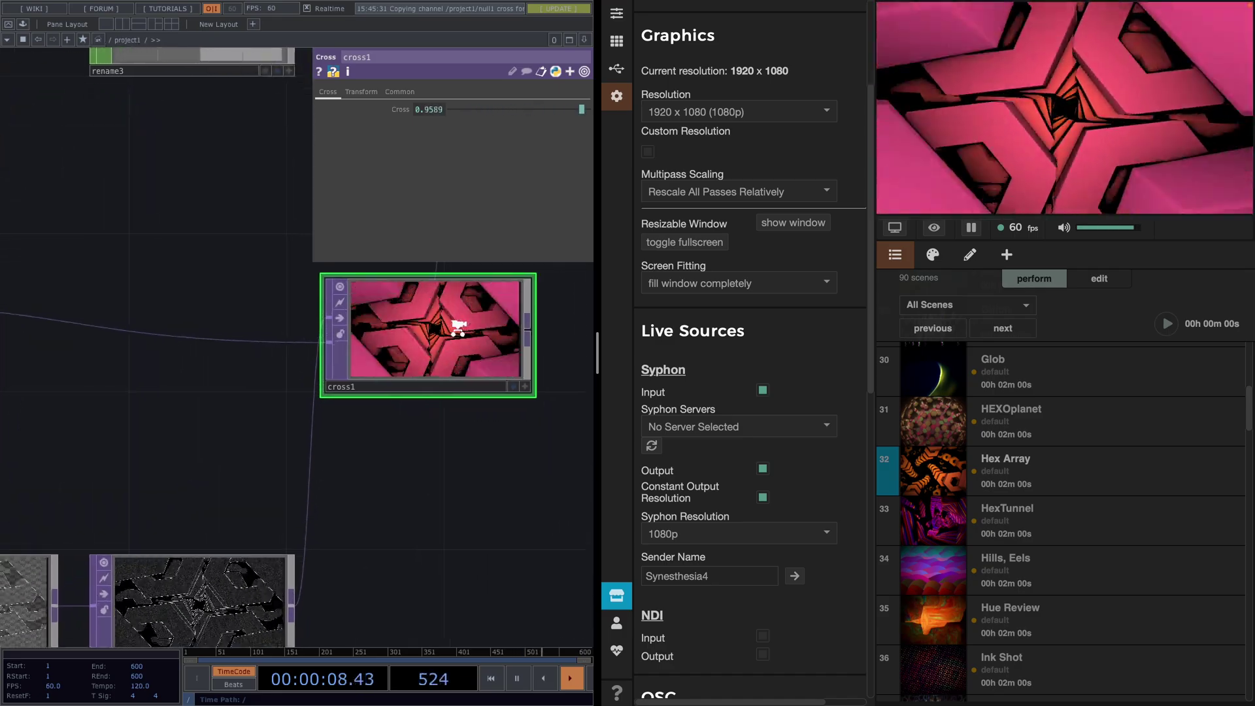
{"action": "scroll", "coordinate": [457, 327], "scroll_direction": "up", "scroll_amount": 3}
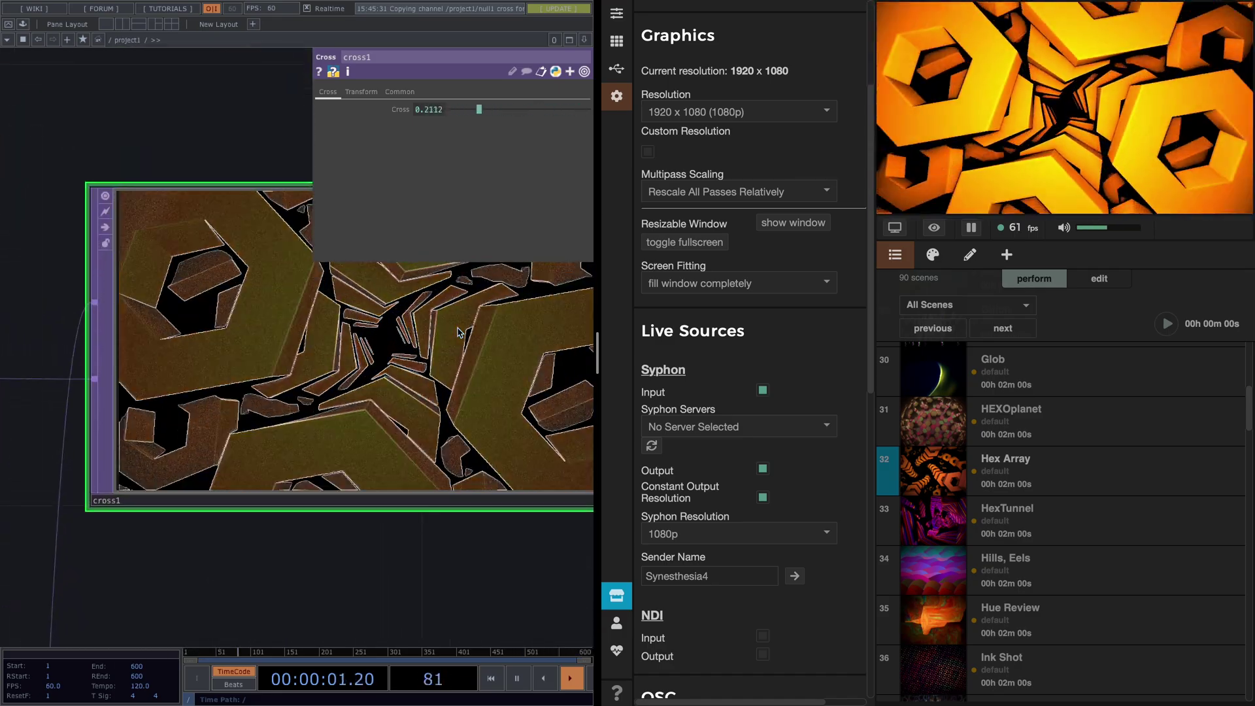
{"action": "key", "text": "p"}
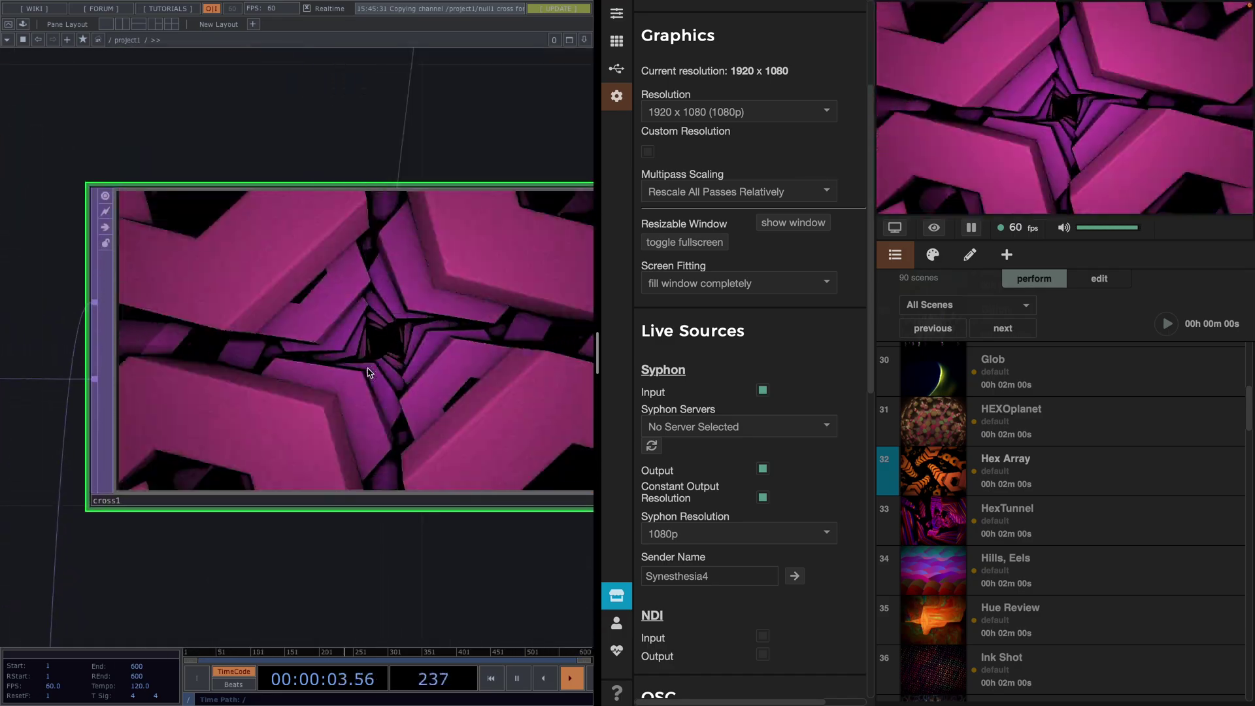
{"action": "scroll", "coordinate": [370, 369], "scroll_direction": "down", "scroll_amount": 2}
{"action": "scroll", "coordinate": [370, 369], "scroll_direction": "down", "scroll_amount": 3}
{"action": "scroll", "coordinate": [369, 370], "scroll_direction": "up", "scroll_amount": 5}
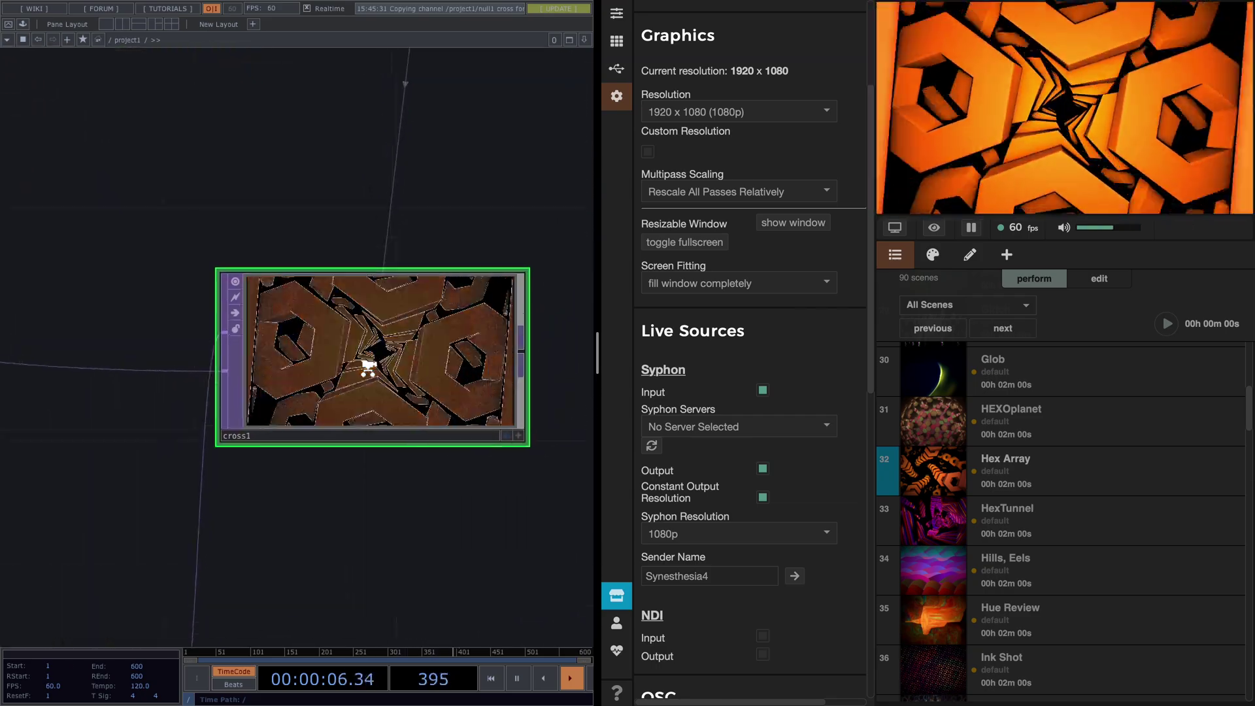
{"action": "scroll", "coordinate": [369, 369], "scroll_direction": "down", "scroll_amount": 5}
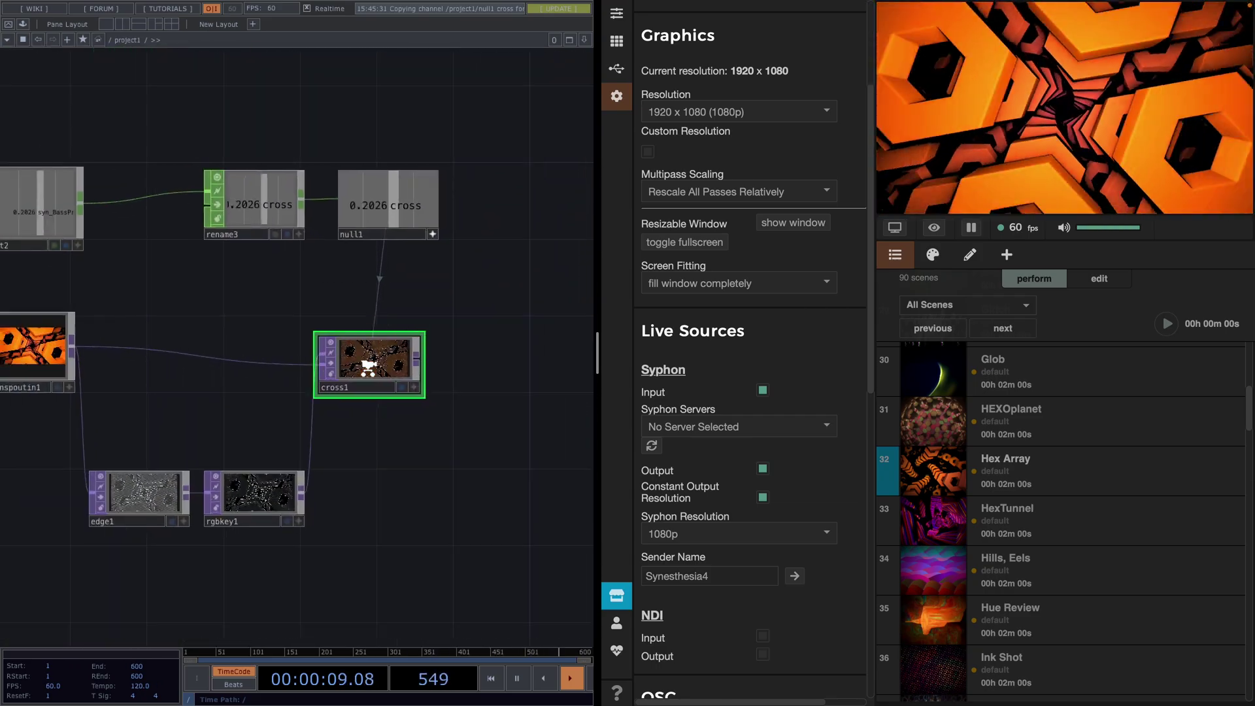
- Add a Null TOP connected to cross1's output, to the right of the video chain
{"action": "scroll", "coordinate": [369, 369], "scroll_direction": "down", "scroll_amount": 1}
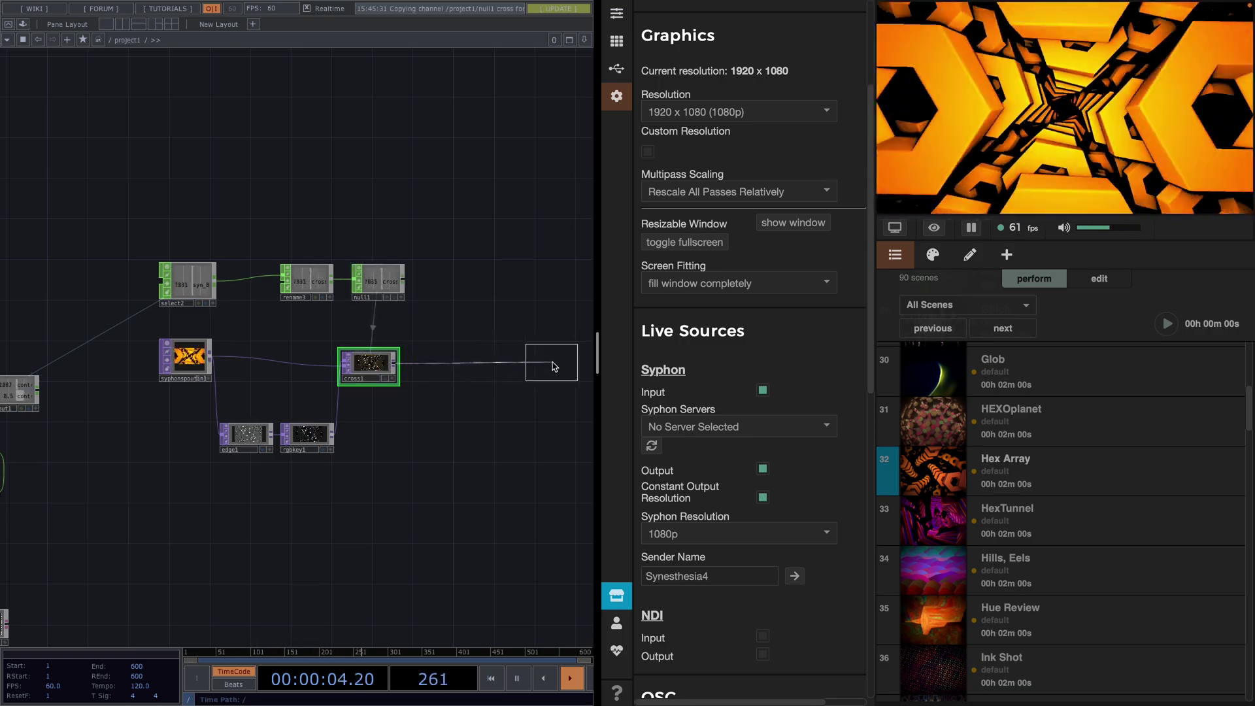
{"action": "left_click", "coordinate": [554, 367]}
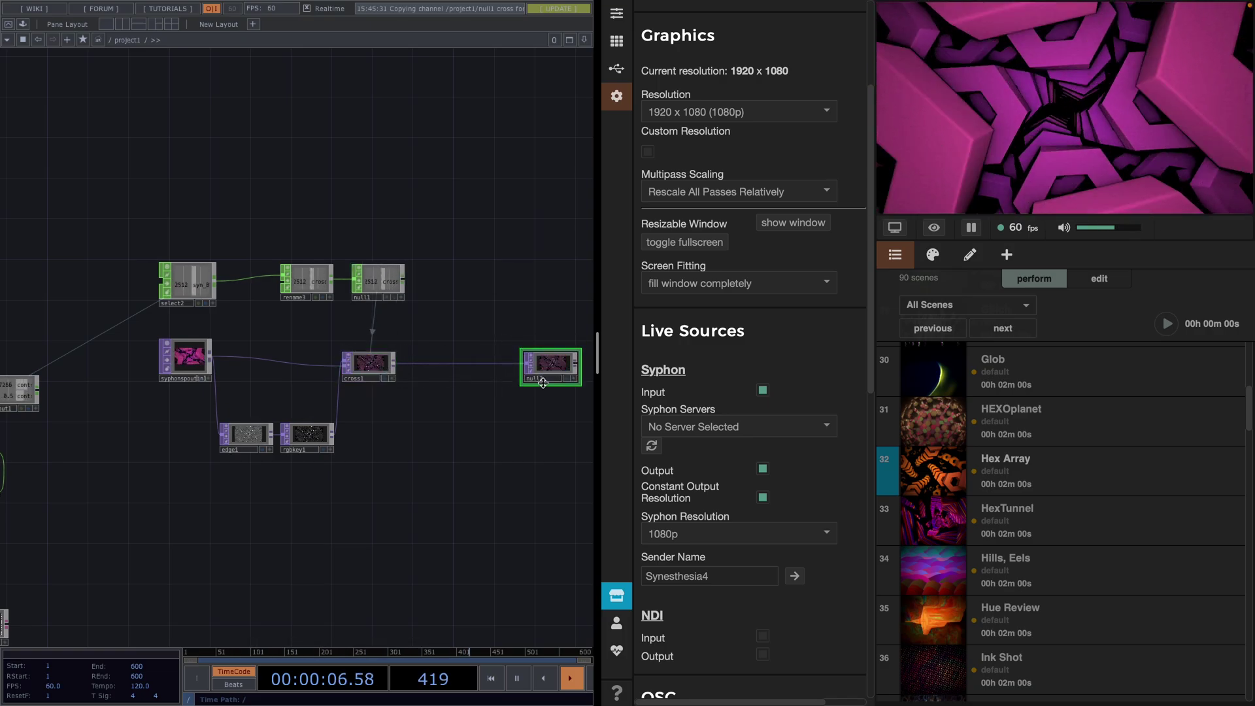
{"action": "scroll", "coordinate": [508, 429], "scroll_direction": "down", "scroll_amount": 5}
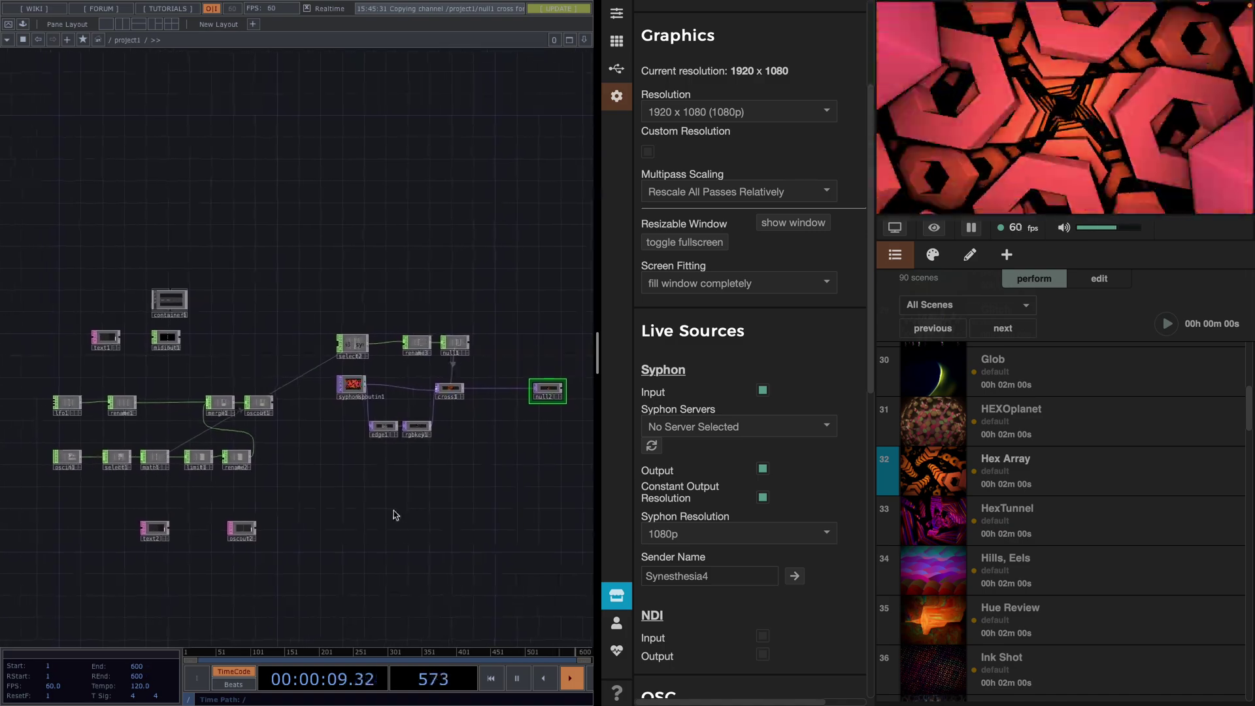